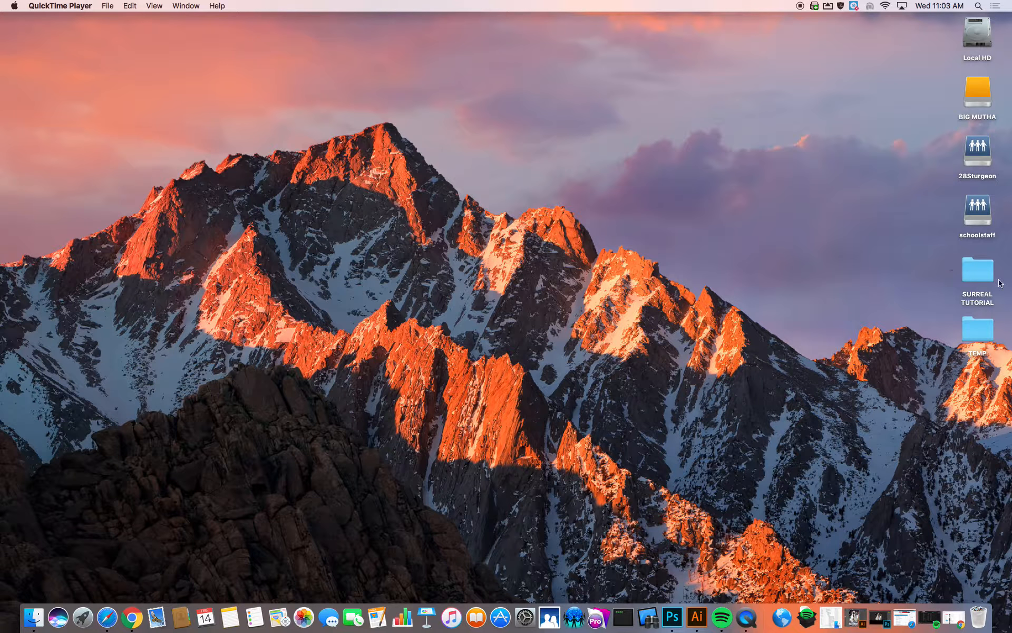
- Open the SURREAL TUTORIAL folder on the desktop and resize its window taller to fit more files
left_click(979, 284)
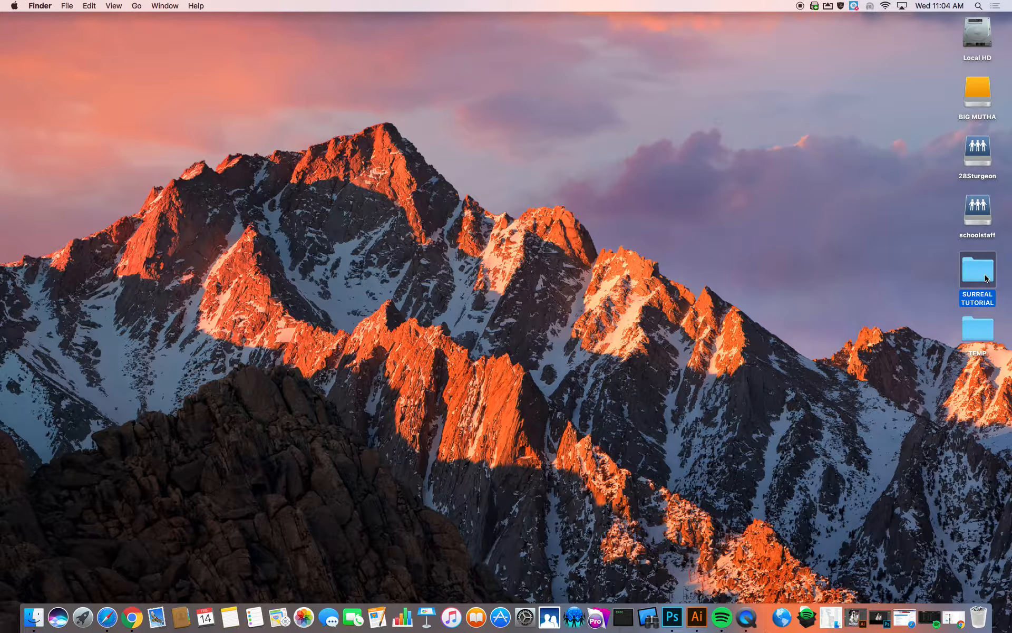
double_click(985, 277)
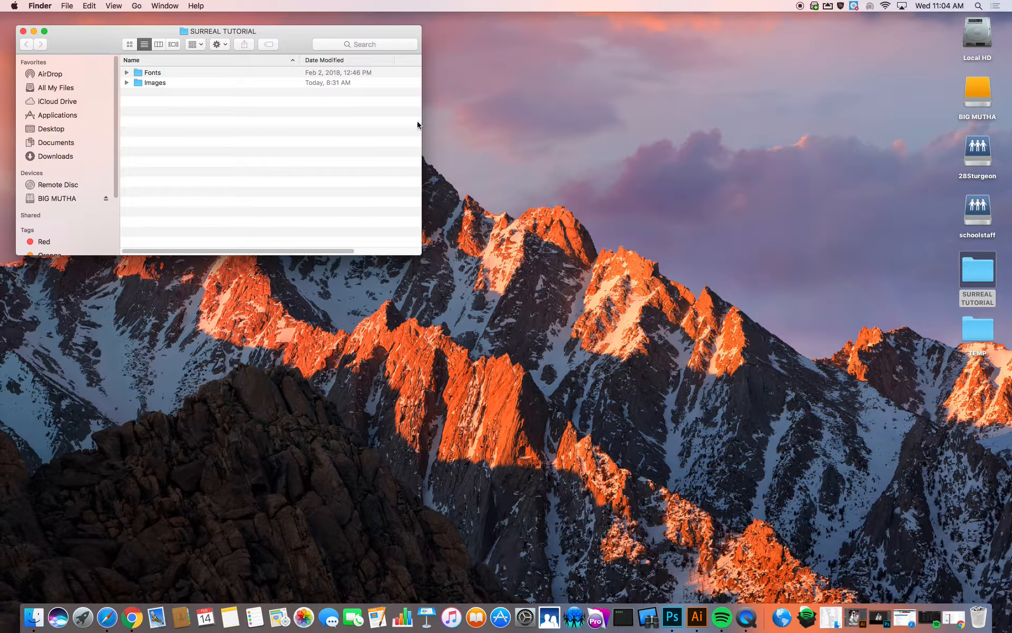
left_click_drag(422, 254, 362, 361)
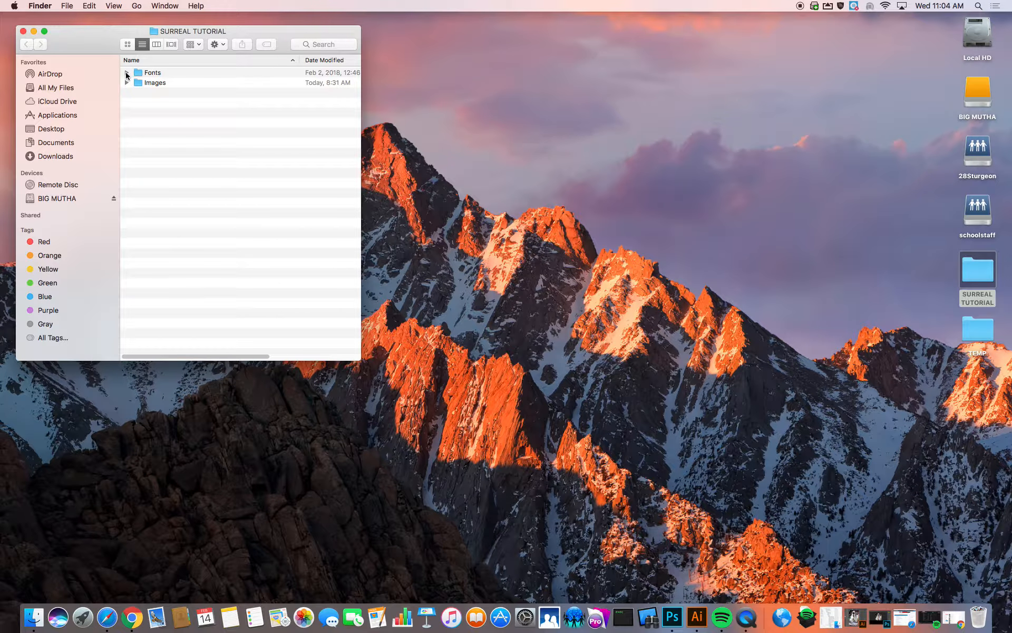
- Expand the Fonts folder and open all its Geometric .ttf files together in Font Book
left_click(127, 73)
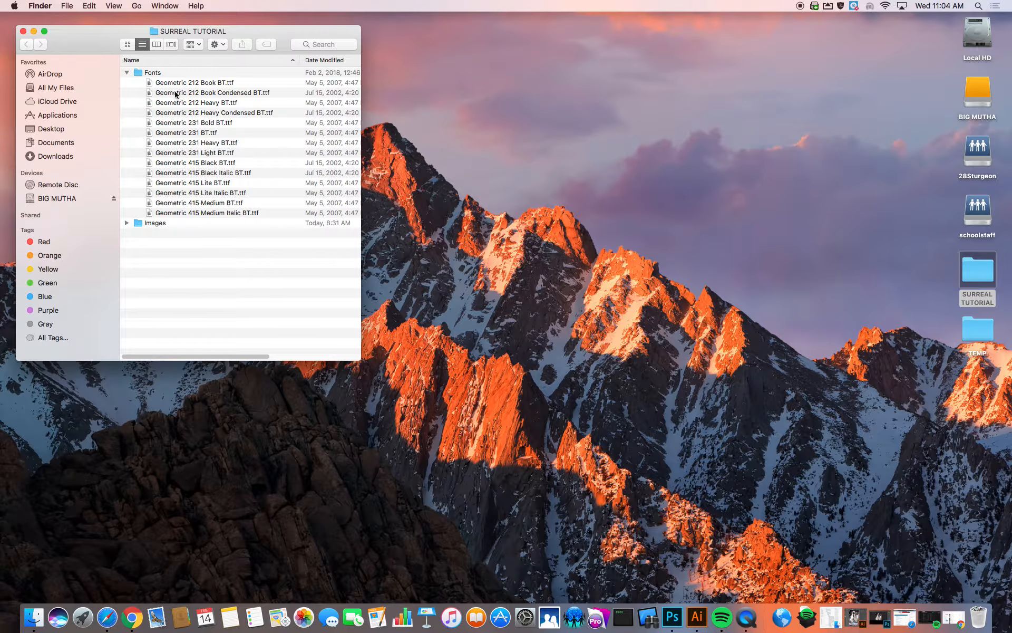
left_click(173, 83)
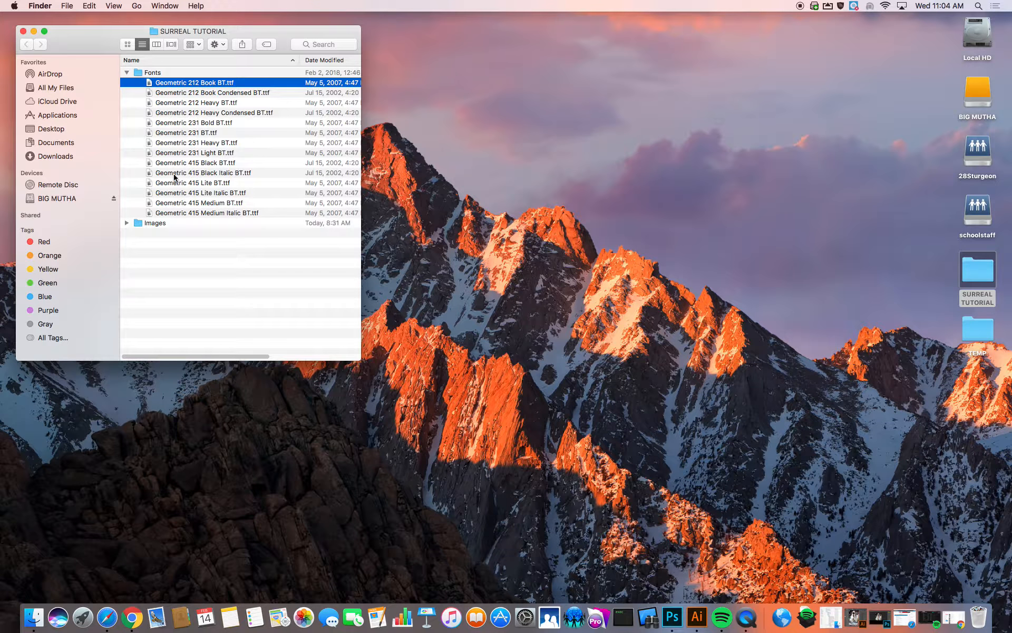
left_click(177, 213, "shift")
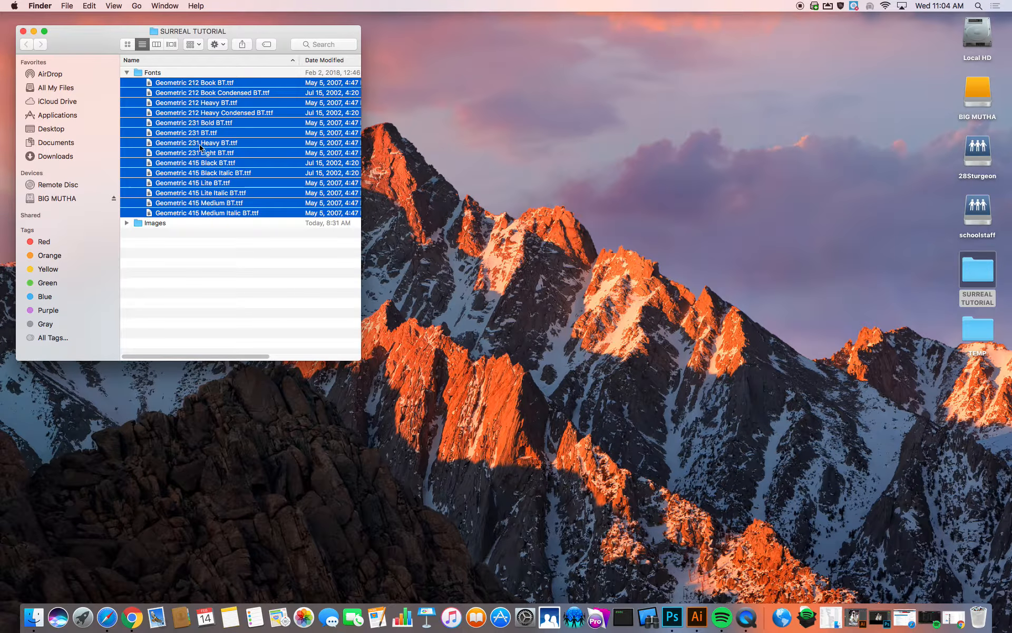
double_click(170, 126)
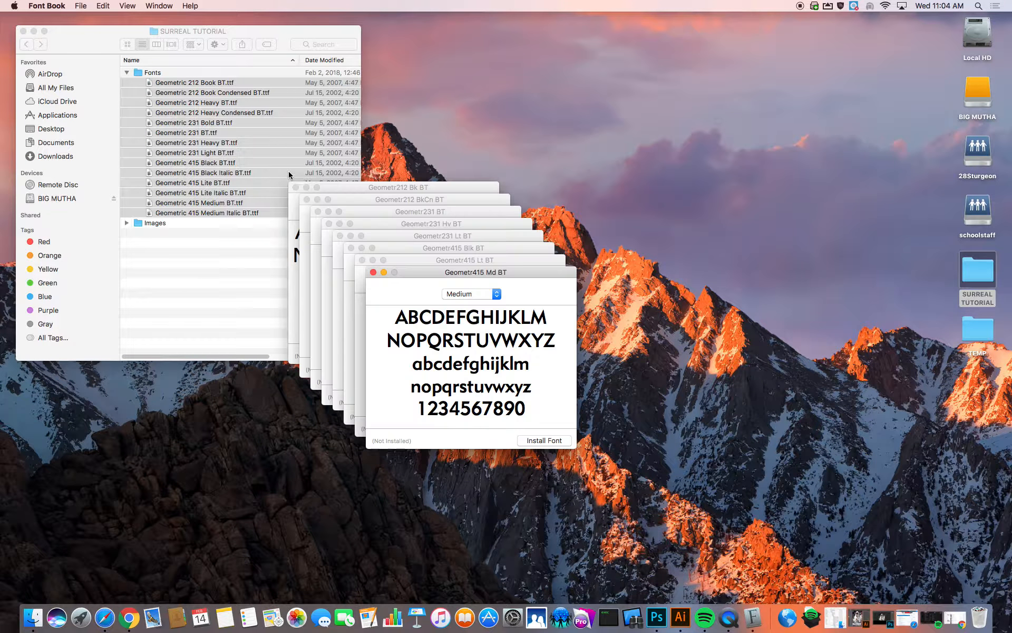
- Start installing the font from each of the open Geometric preview windows, moving the Font Validation window out of the way
left_click(545, 441)
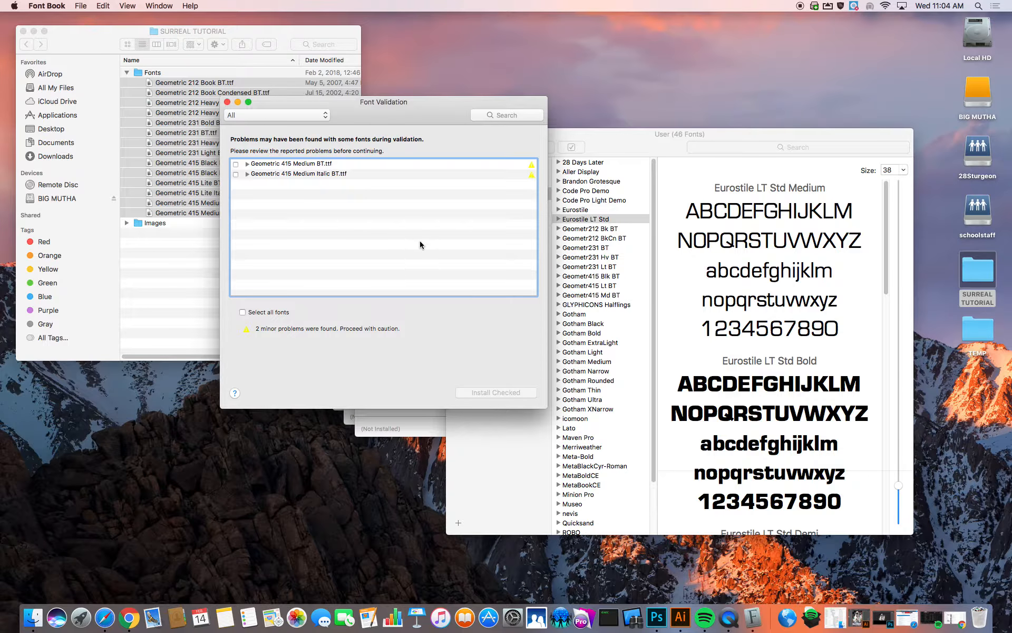
left_click_drag(352, 103, 678, 179)
left_click(407, 253)
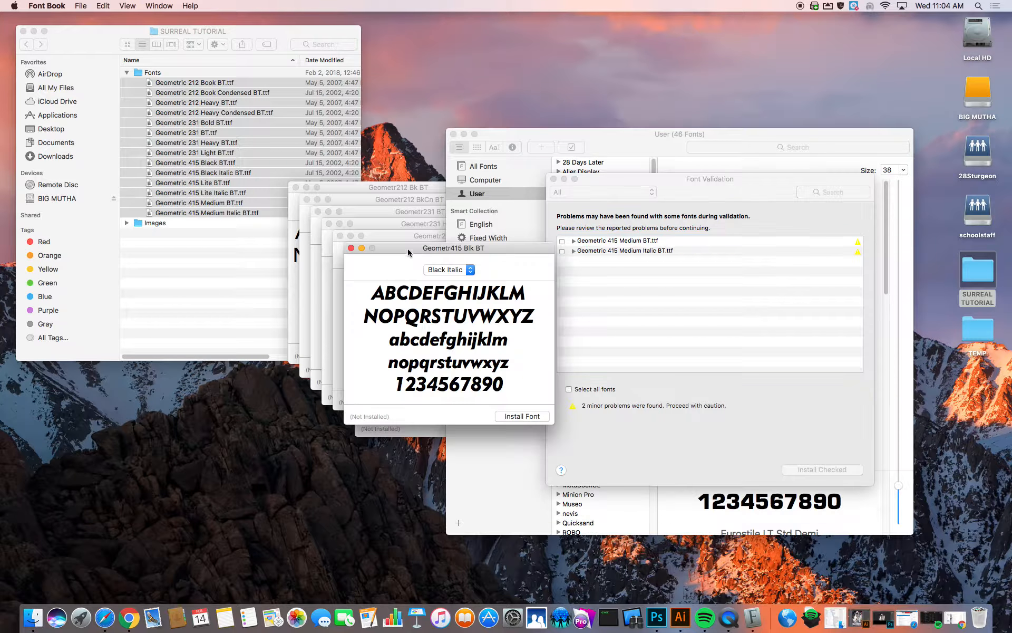
left_click(522, 417)
left_click(421, 348)
left_click(534, 430)
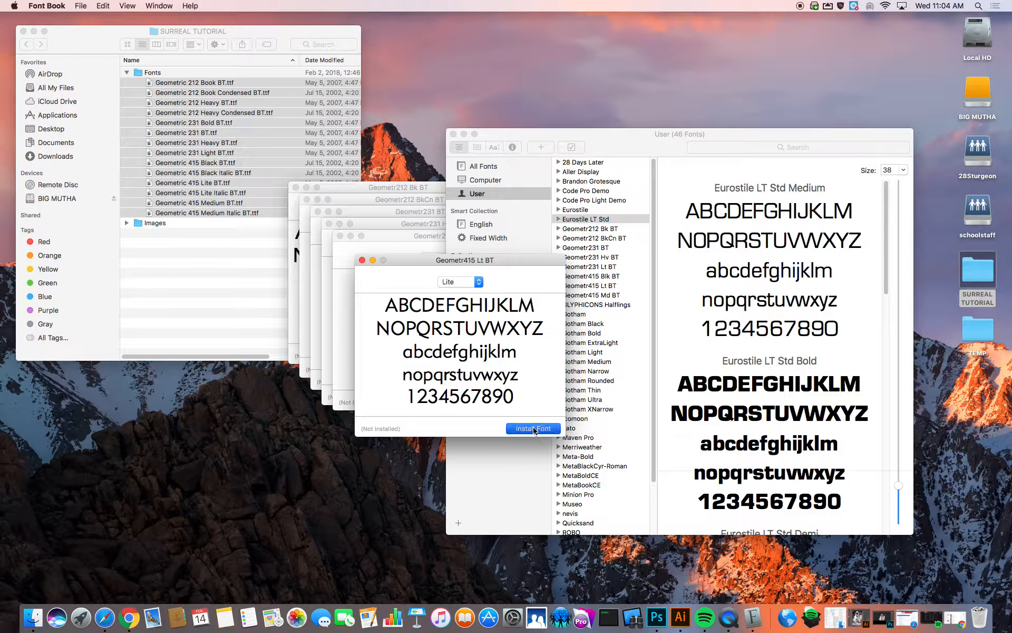
left_click(417, 304)
left_click(510, 405)
left_click(385, 335)
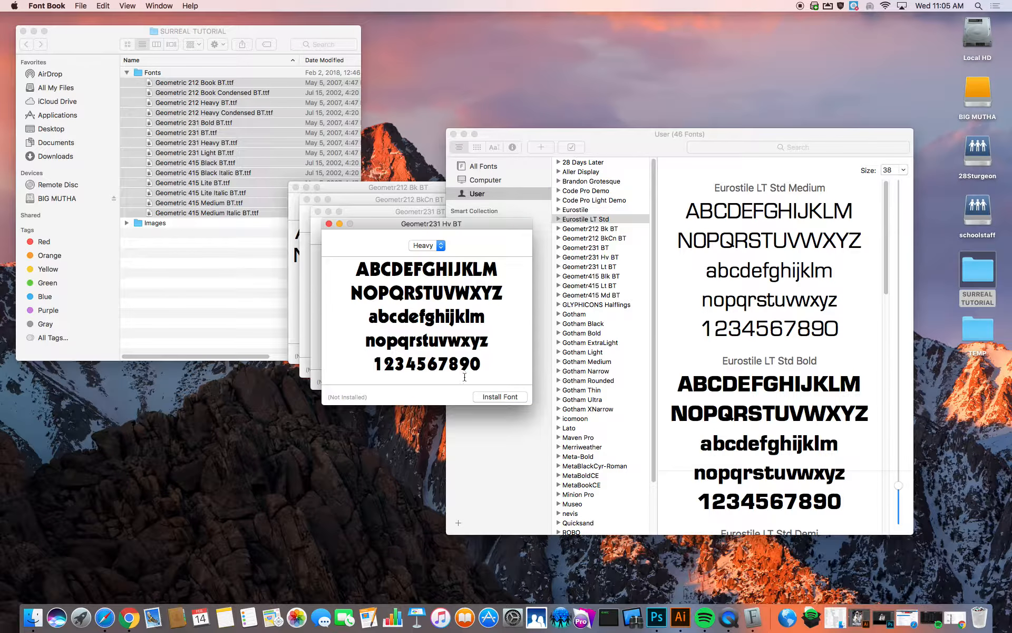
left_click(499, 396)
left_click(490, 384)
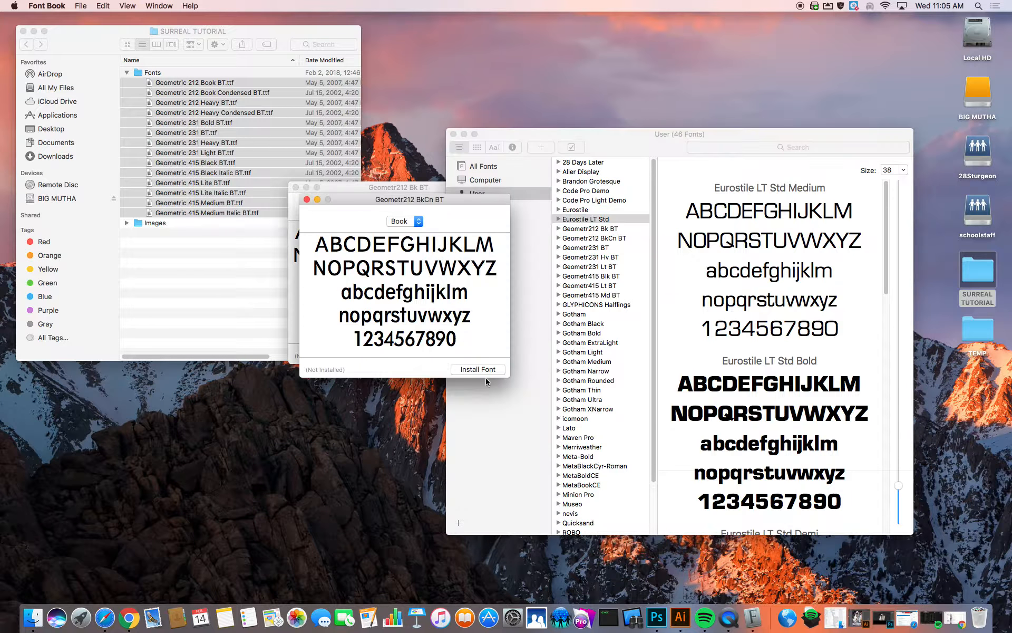
left_click(478, 369)
left_click(468, 357)
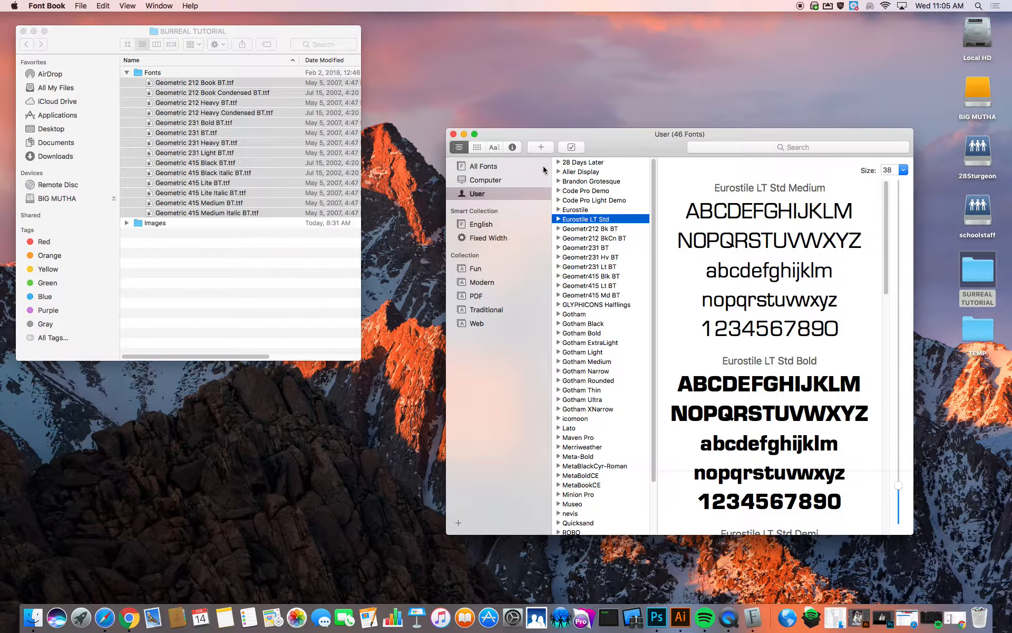
- Preview Geometr212 Bk BT in the font list, then select all fonts in Font Validation and install them
left_click_drag(546, 138, 130, 96)
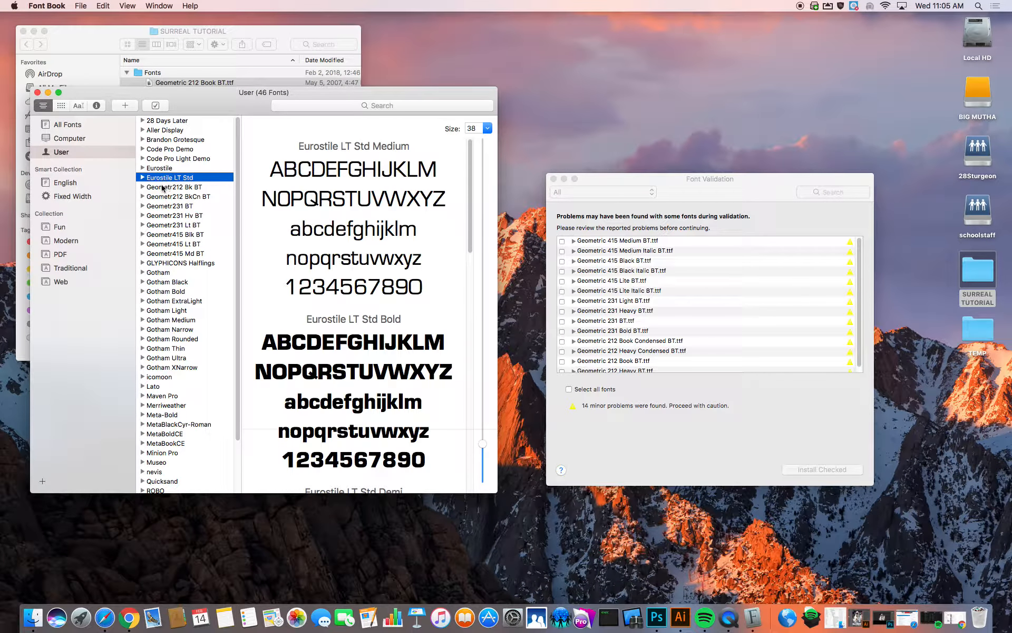
left_click(163, 188)
left_click_drag(619, 180, 578, 66)
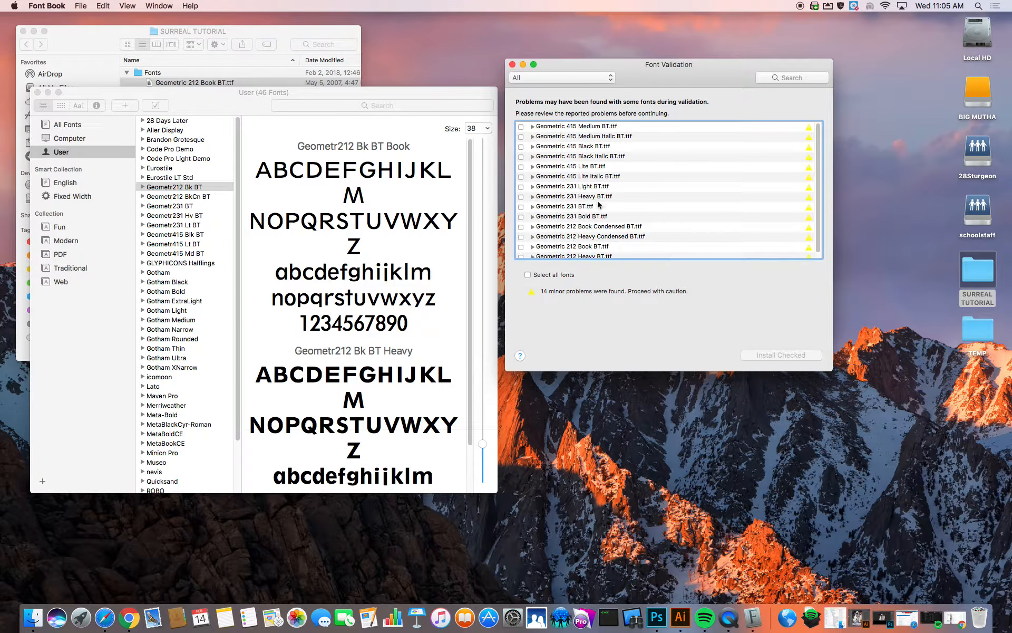
left_click(528, 275)
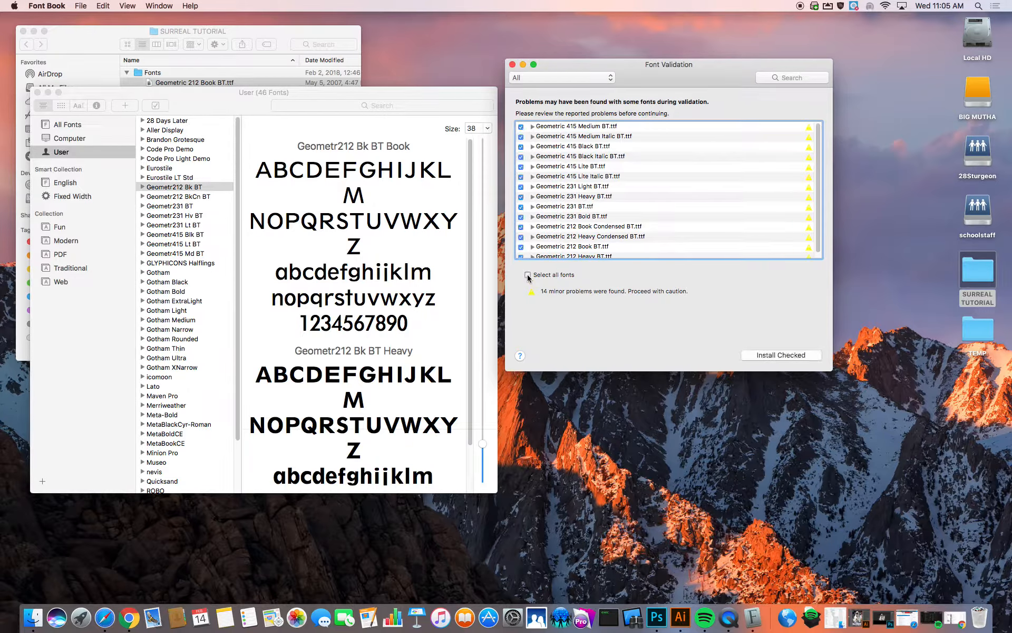
left_click(769, 355)
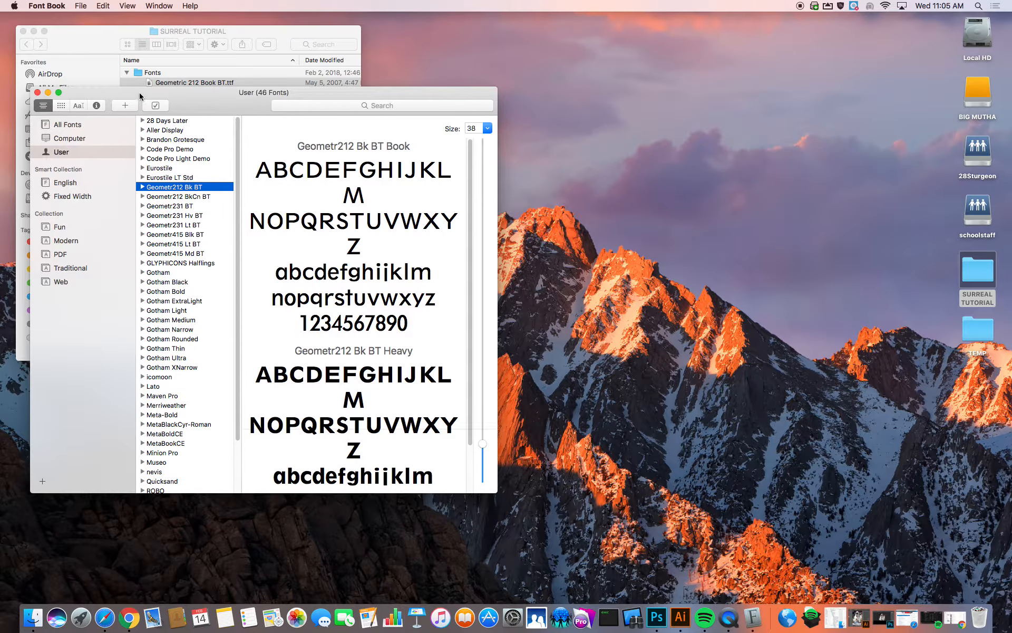
- Collapse the Fonts folder, expand the Images folder and open Female_Image.jpg in Photoshop
left_click_drag(138, 93, 488, 58)
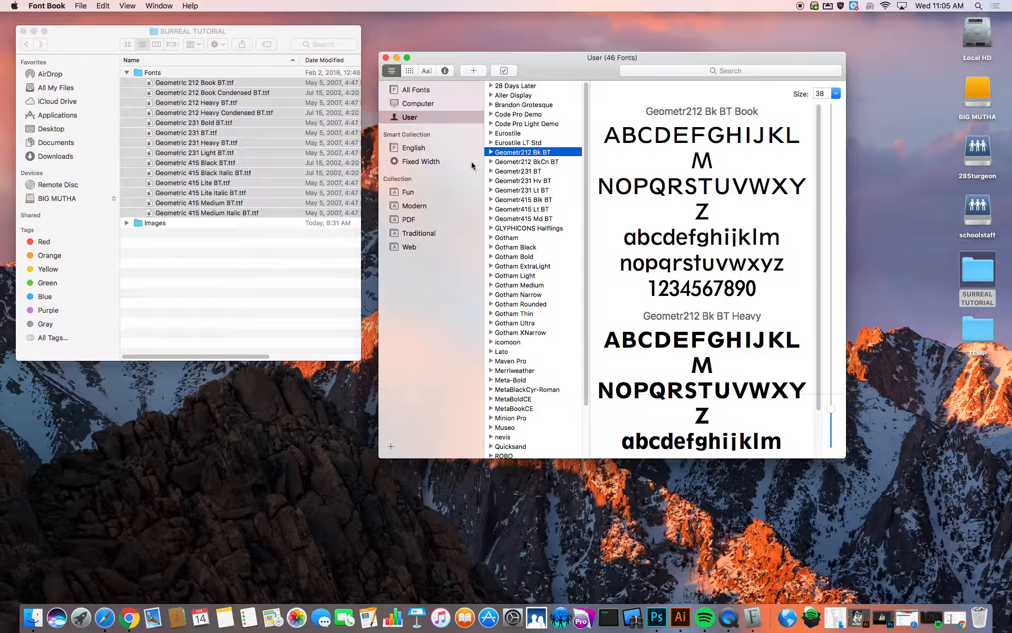
left_click(126, 72)
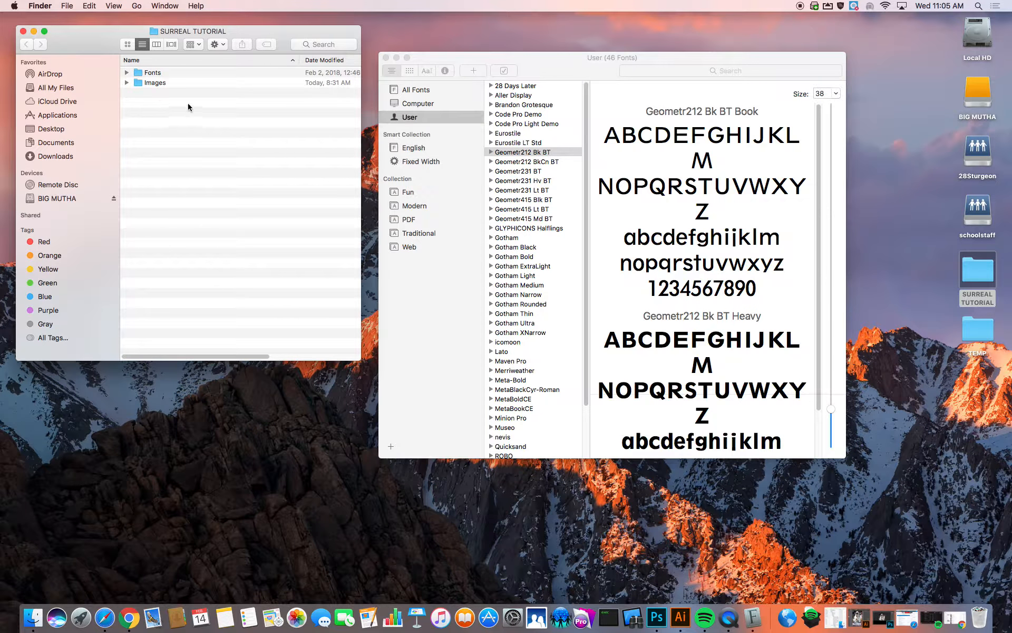
left_click(127, 82)
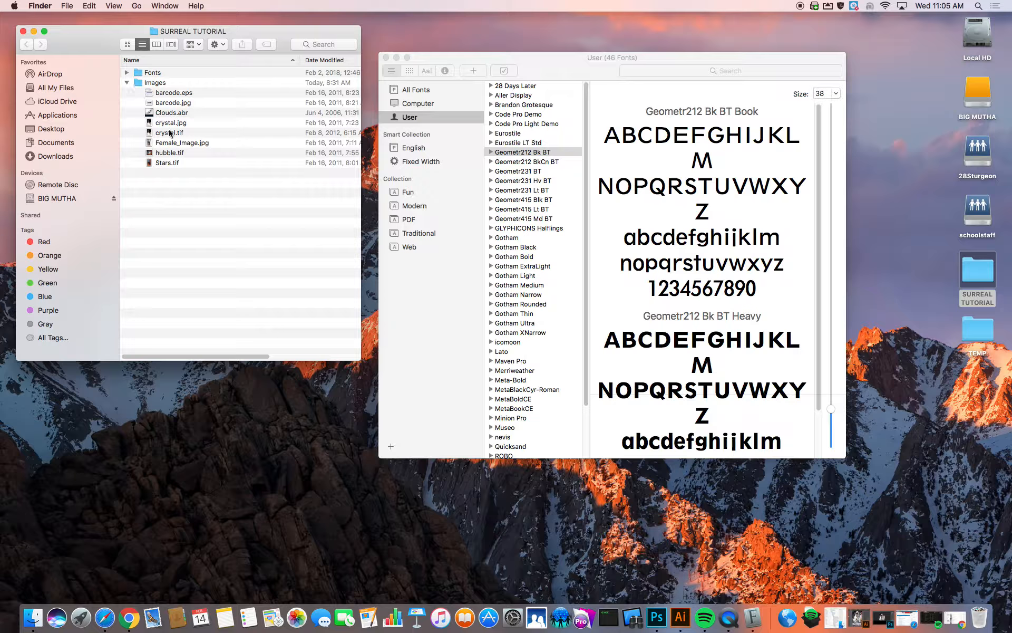
left_click(193, 147)
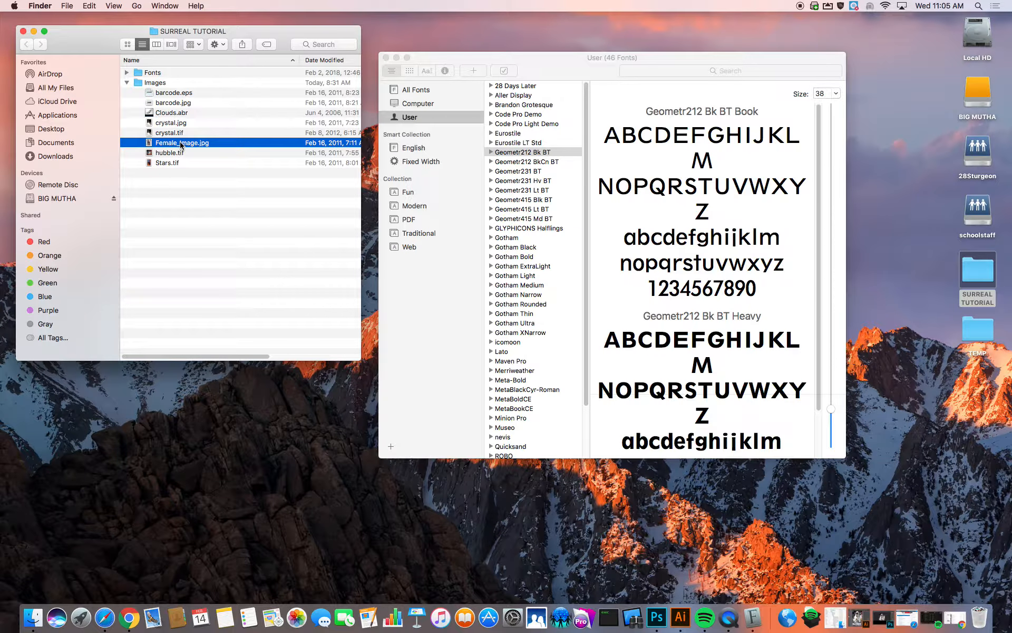
left_click_drag(181, 145, 657, 616)
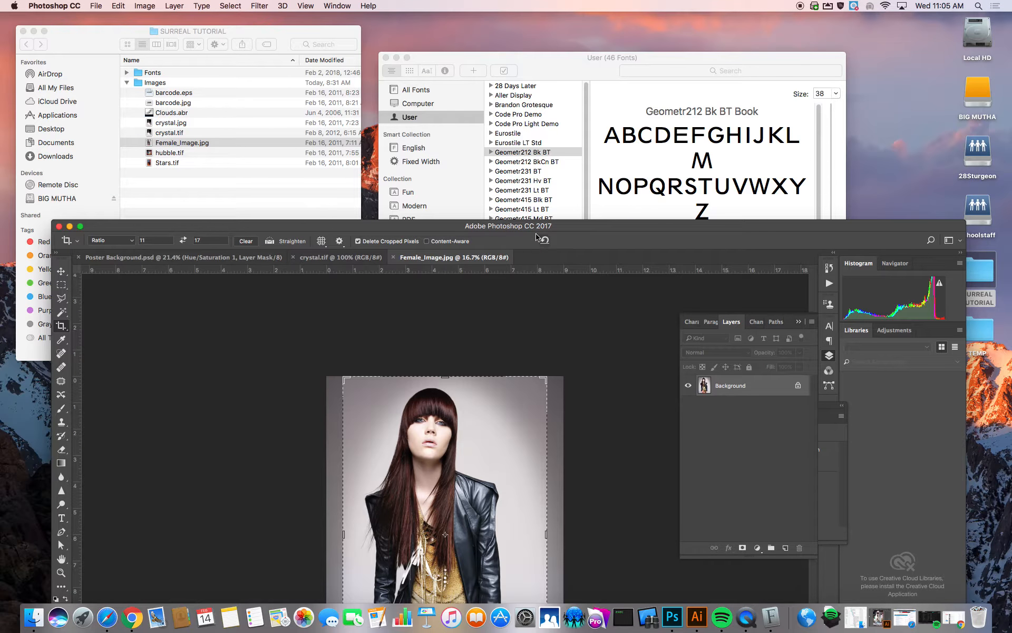
- Close Poster Background.psd and crystal.tif, and dismiss the crop frame on Female_Image.jpg
left_click_drag(579, 220, 566, 131)
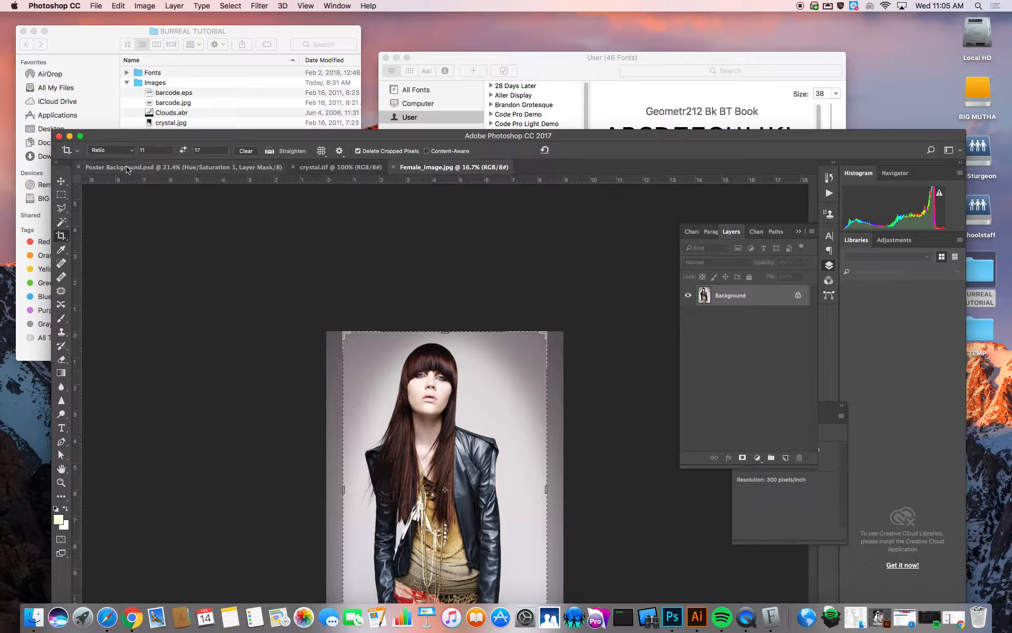
left_click(79, 168)
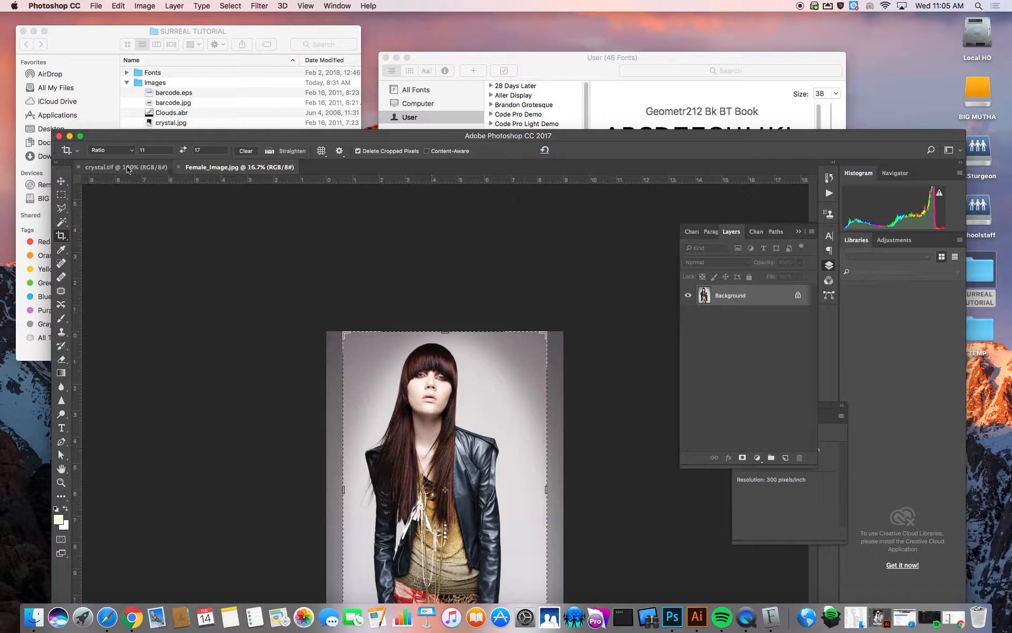
left_click(79, 167)
left_click_drag(374, 136, 360, 40)
key("Escape")
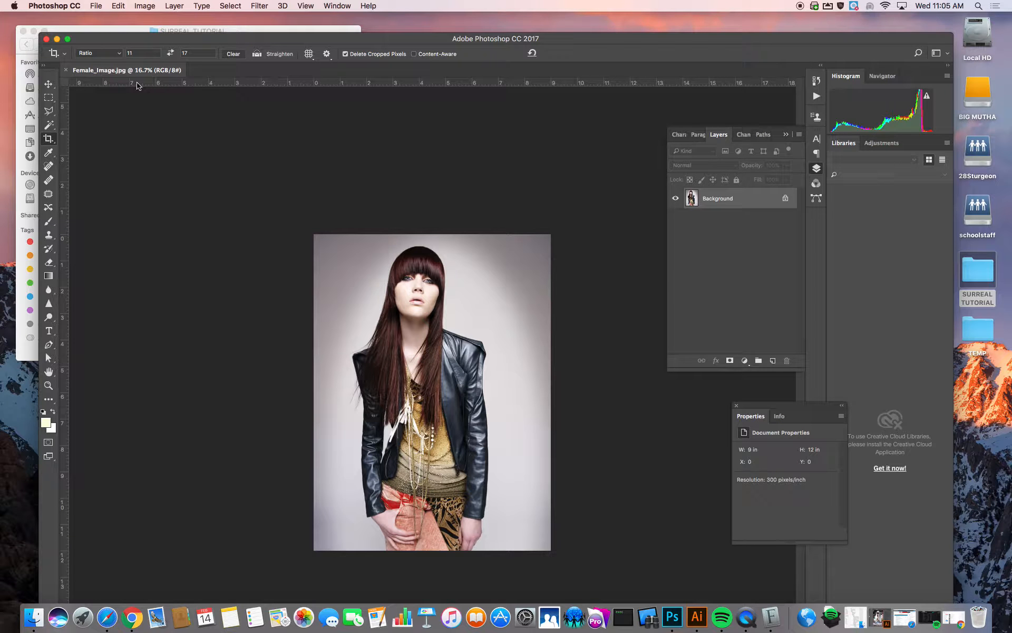
- Reposition the Photoshop window just below the menu bar and enlarge the view of Female_Image.jpg
left_click_drag(41, 34, 95, 68)
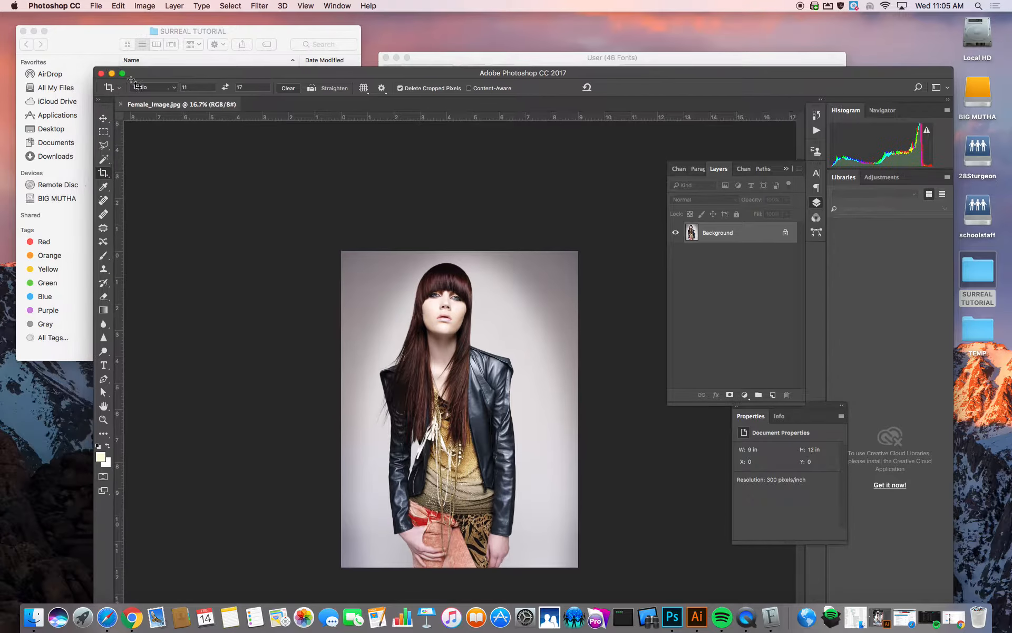
left_click_drag(314, 73, 277, 20)
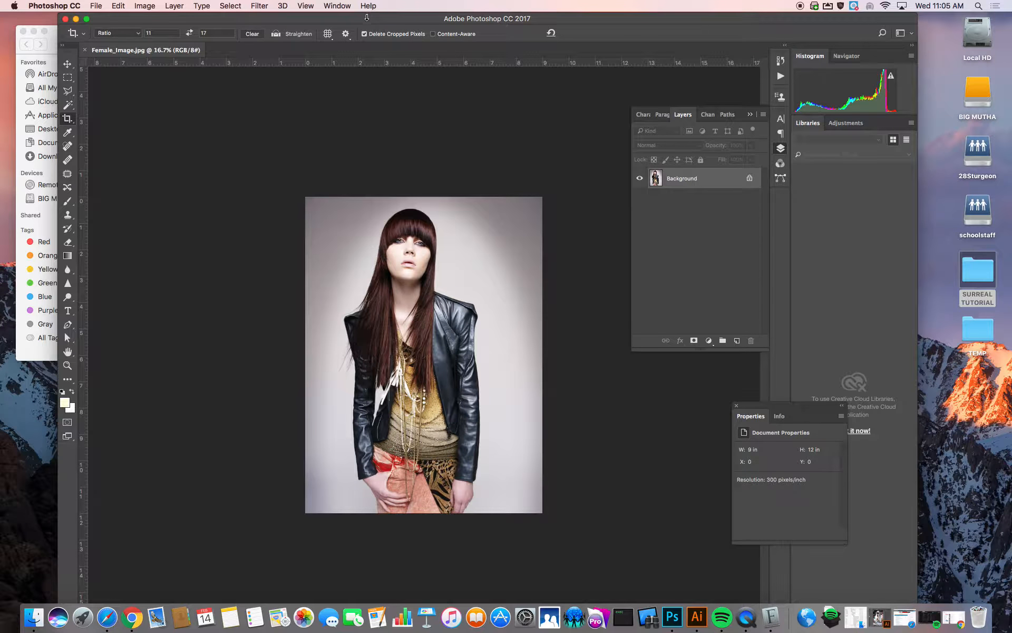
left_click_drag(379, 24, 394, 32)
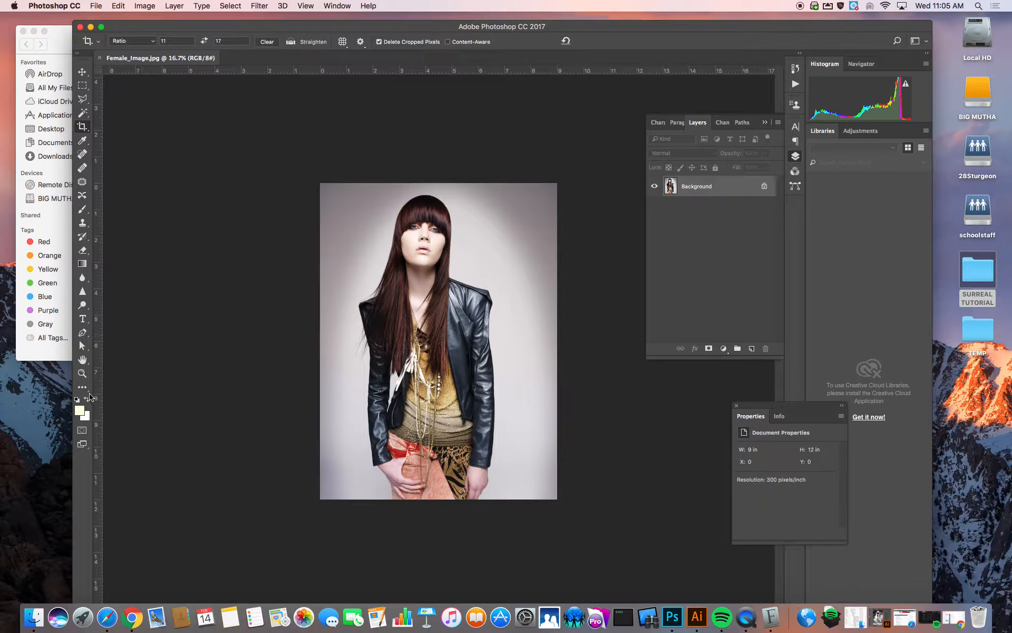
left_click(83, 373)
left_click(473, 349)
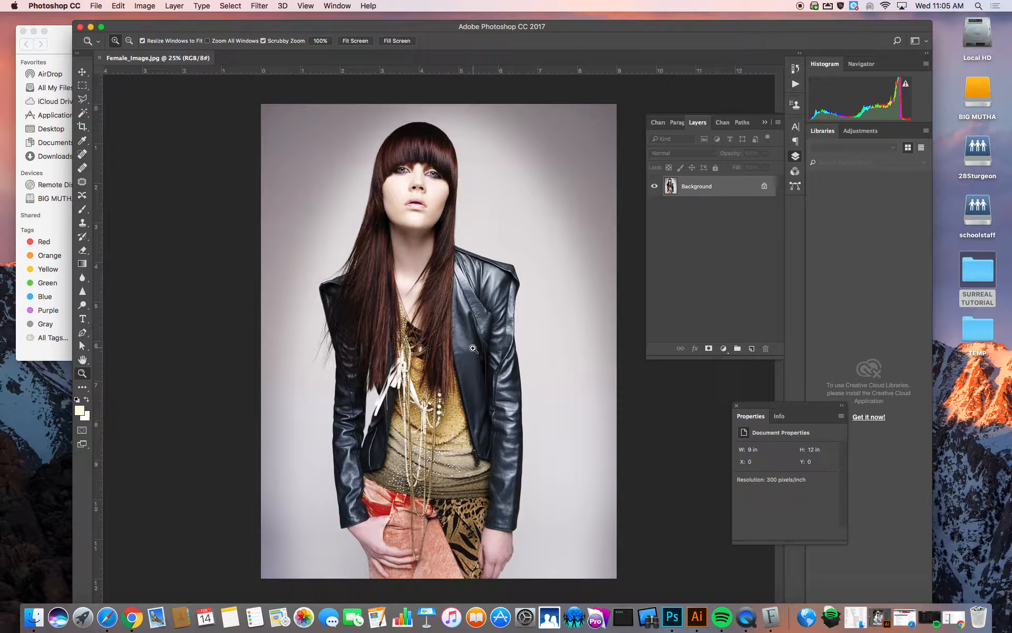
left_click_drag(572, 30, 576, 22)
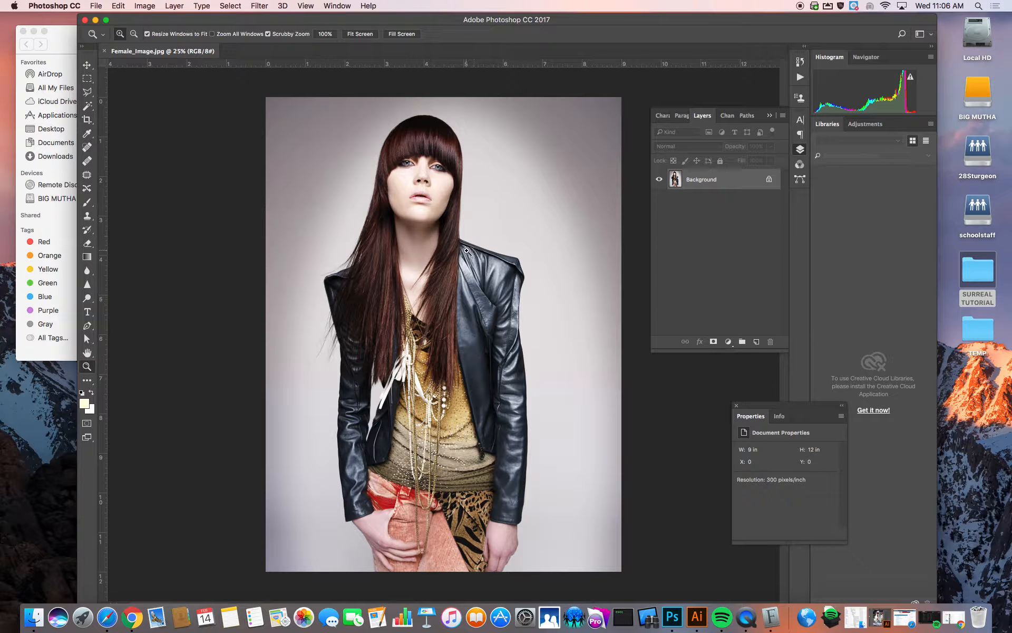
left_click(467, 250)
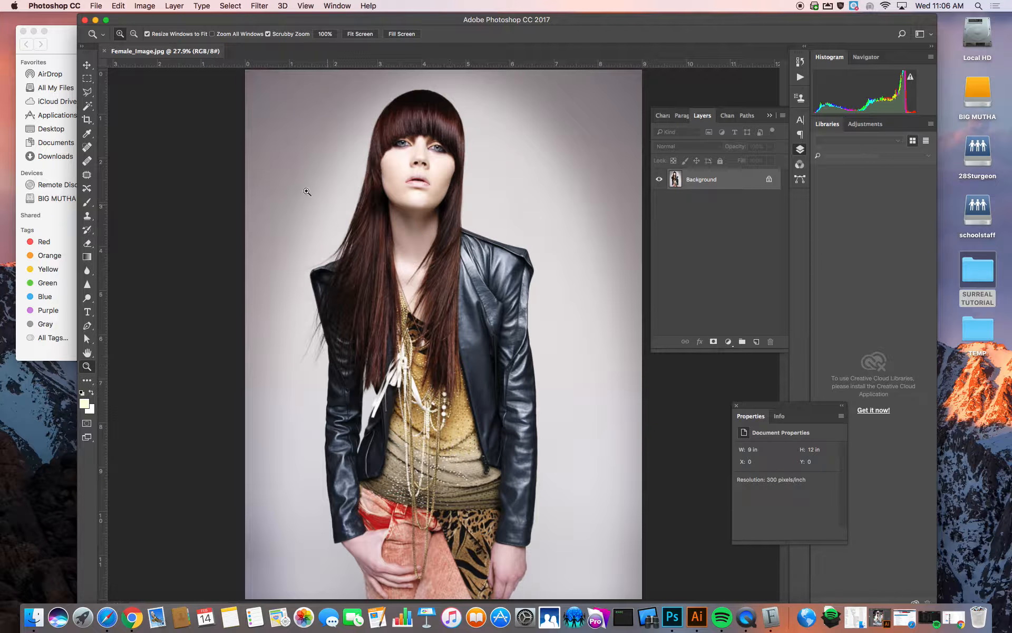
- Crop Female_Image.jpg to a ratio of 8.5 by 11
left_click(87, 119)
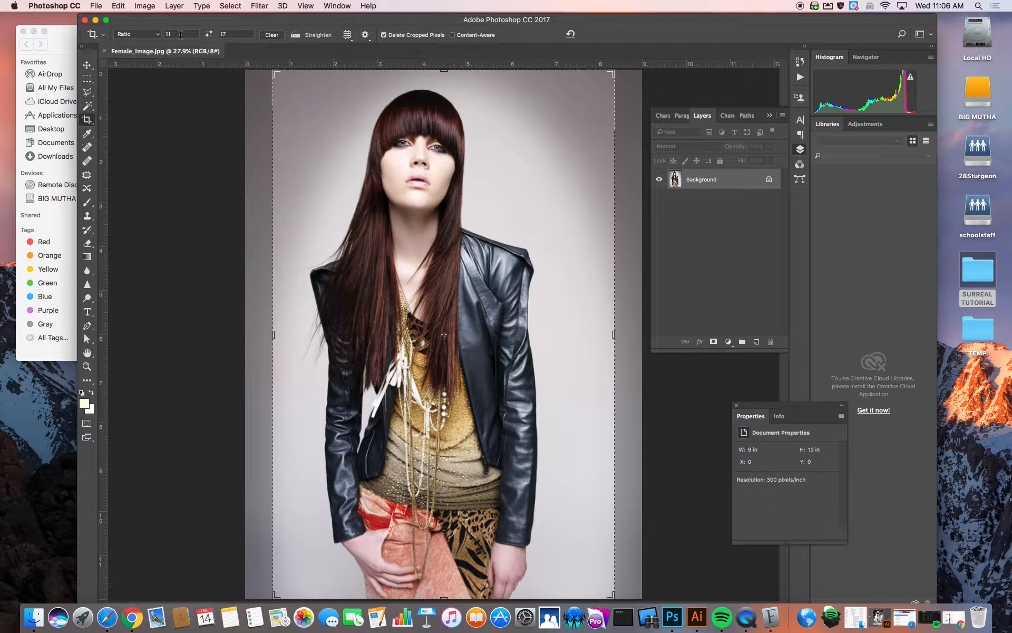
type("8.5")
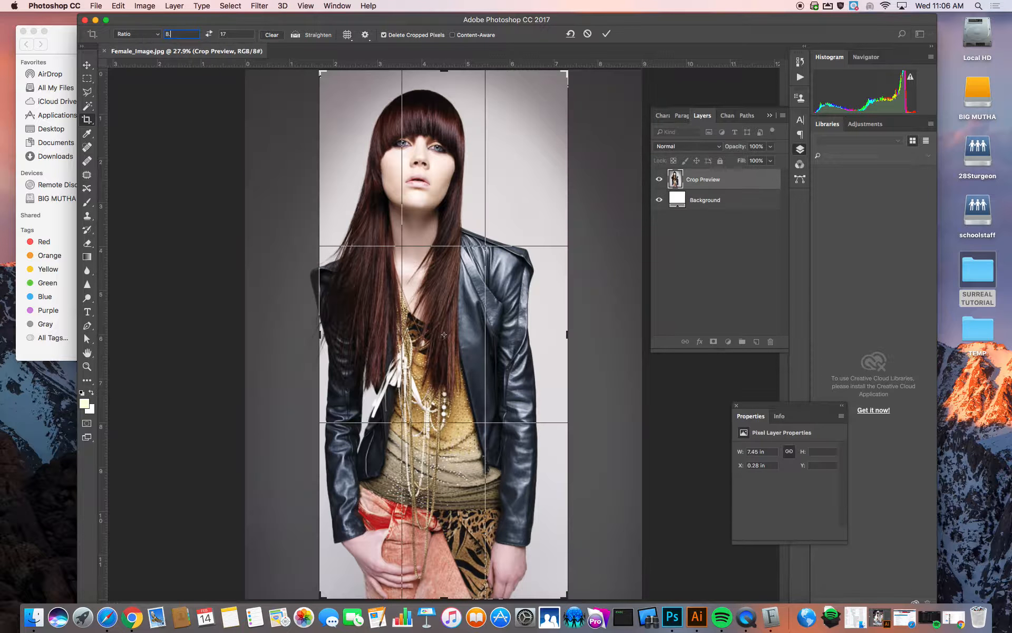
type("11")
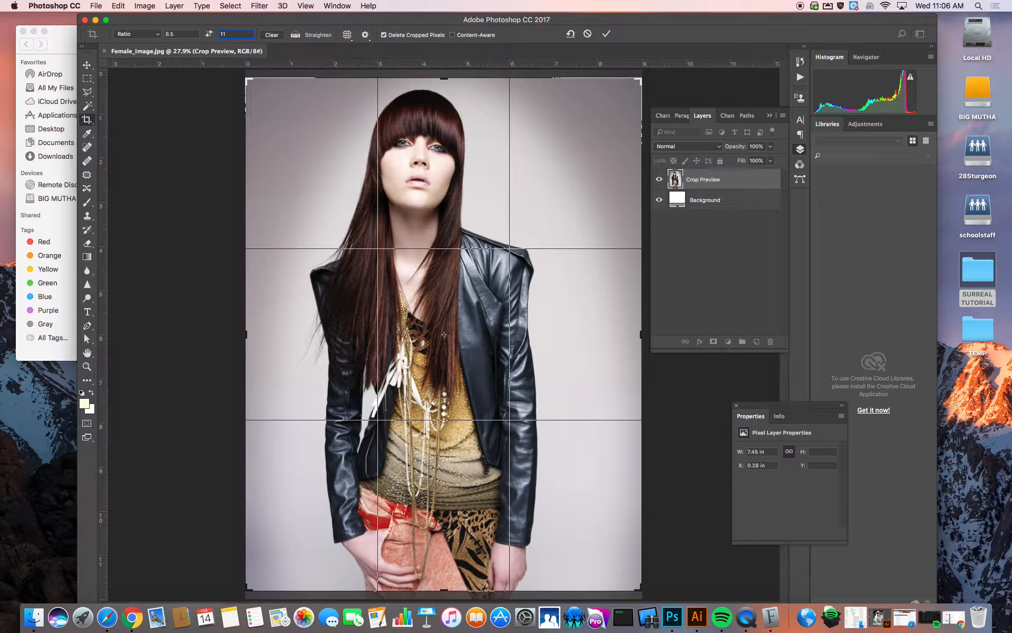
key("Return")
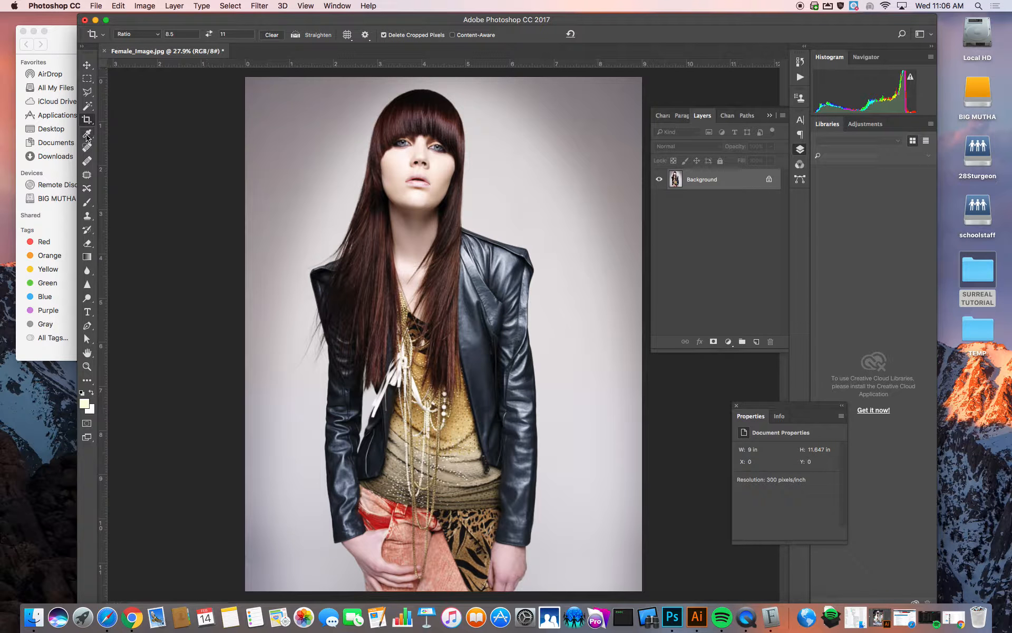
- Select the entire grey backdrop around the woman with the Magic Wand at tolerance 16, adding each shade to the selection
left_click(88, 107)
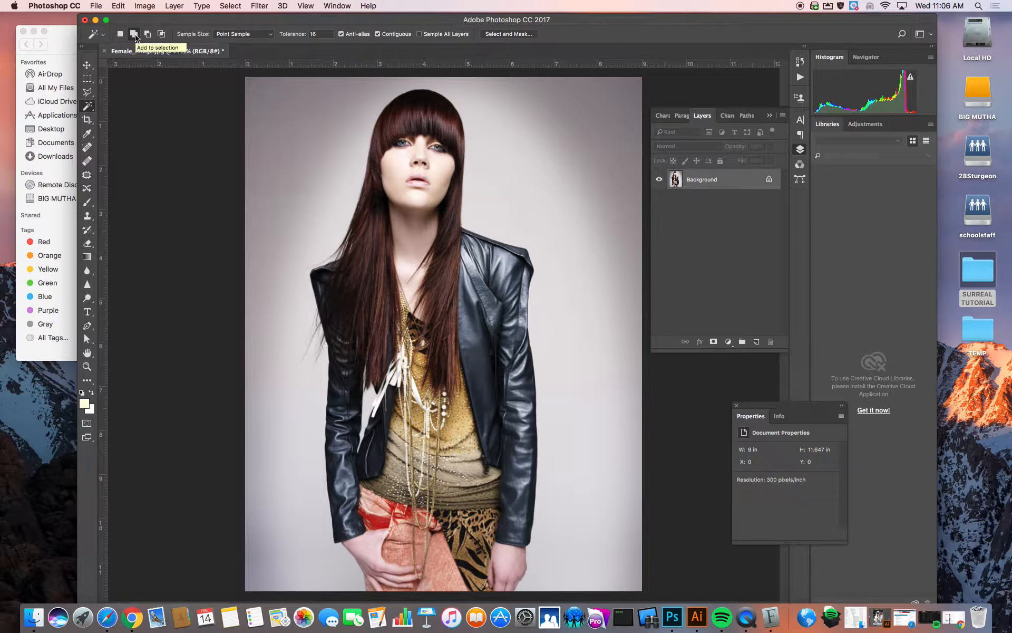
left_click(272, 98)
left_click(308, 144)
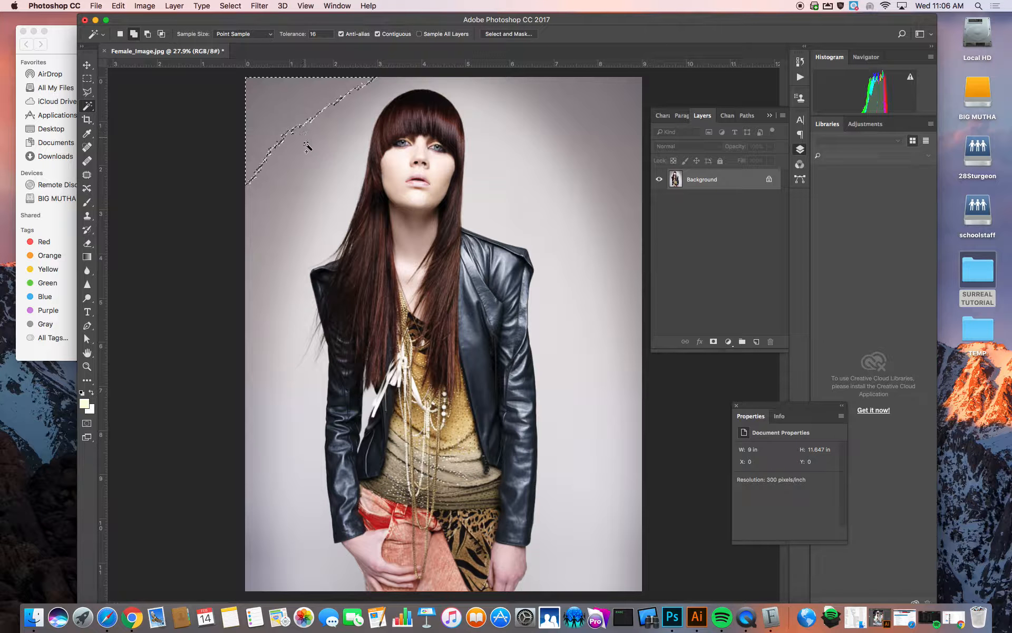
left_click(328, 208)
left_click(301, 200)
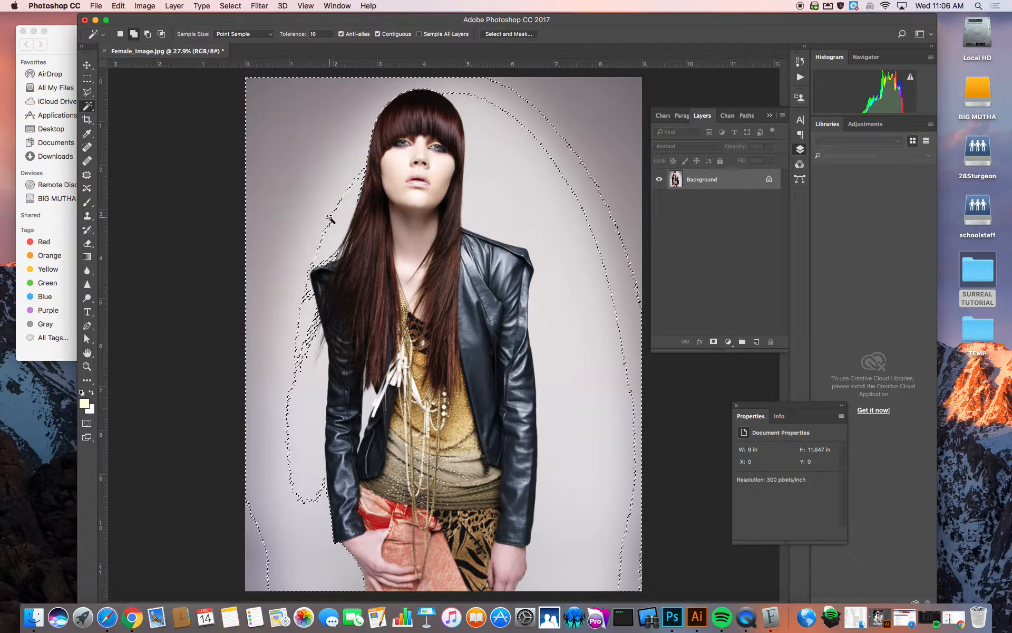
left_click(330, 220)
left_click(546, 117)
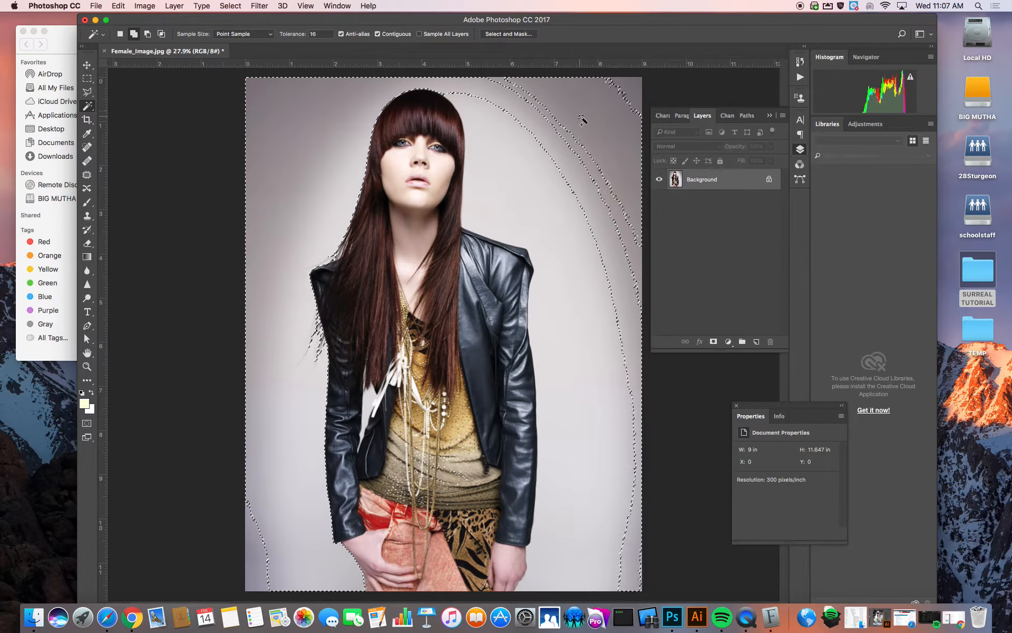
left_click(627, 88)
left_click(569, 142)
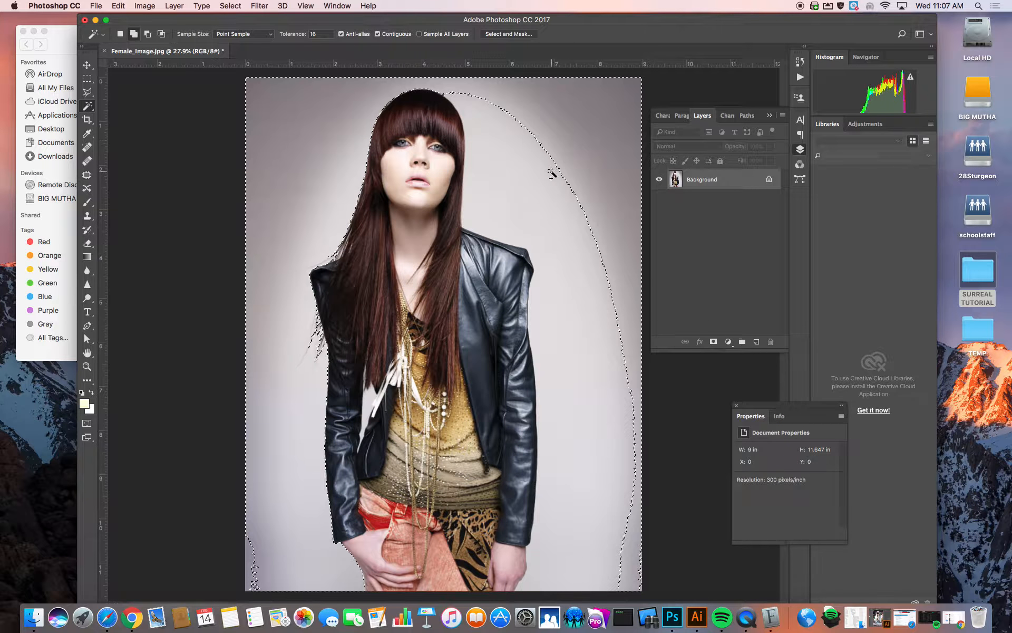
left_click(546, 174)
left_click(486, 219)
left_click(528, 422)
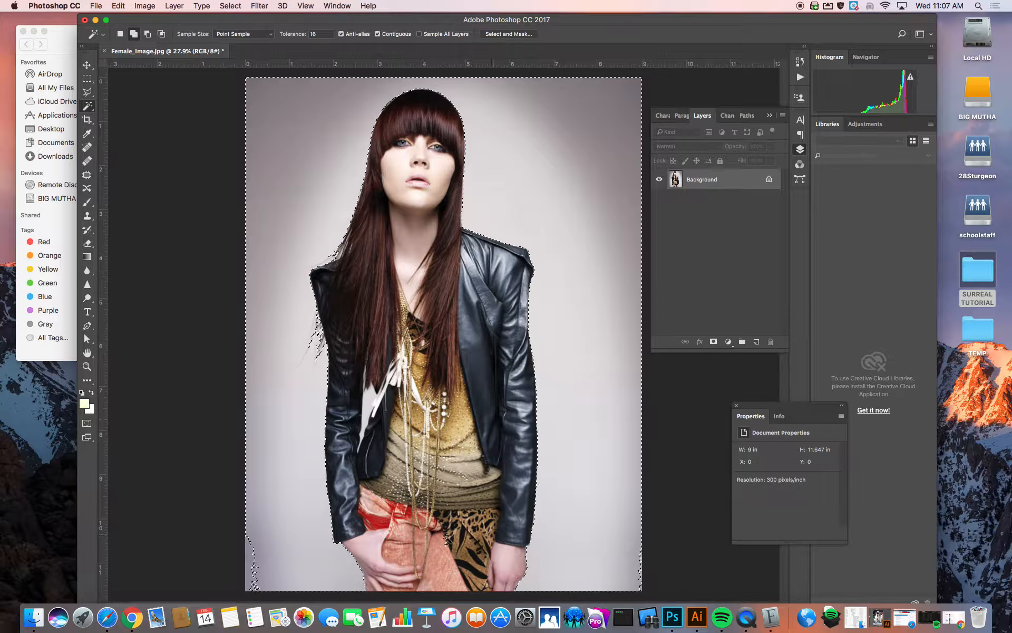
left_click(252, 567)
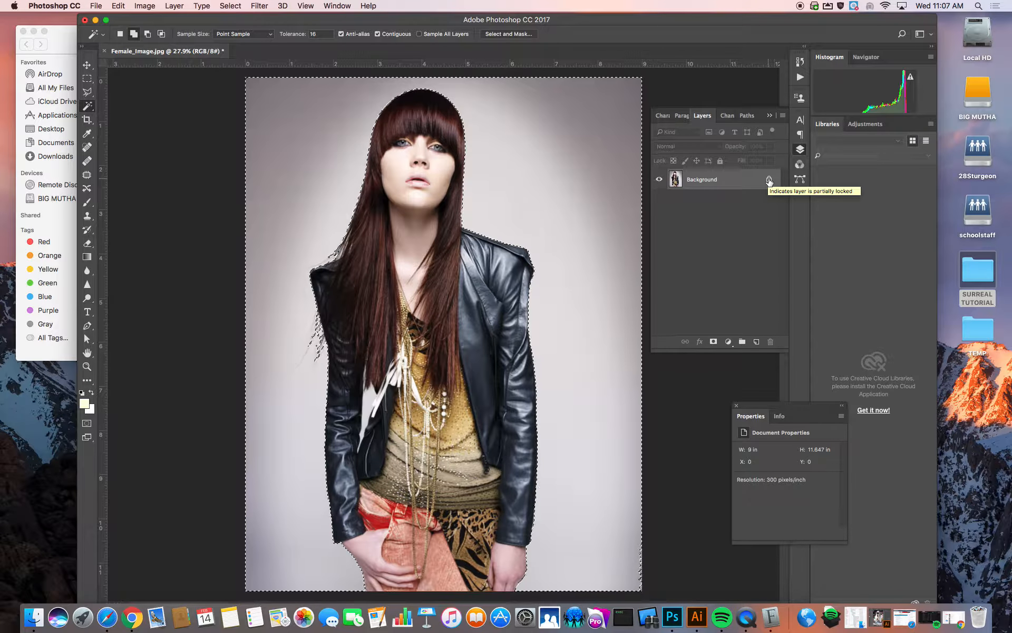
- Unlock the Background layer, delete the selected backdrop and clear the selection
left_click(769, 180)
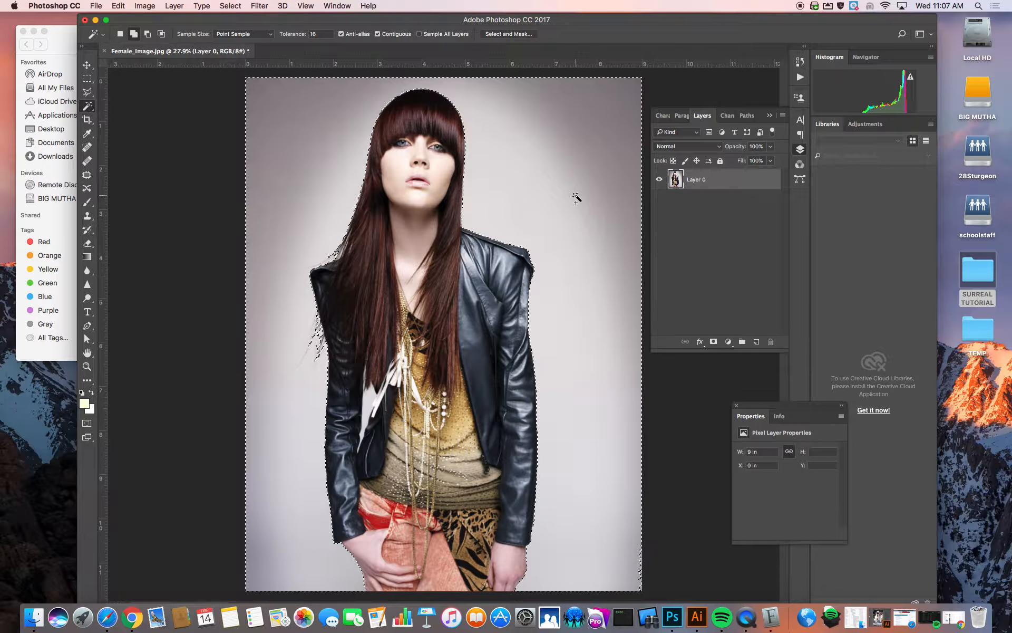
key("Delete")
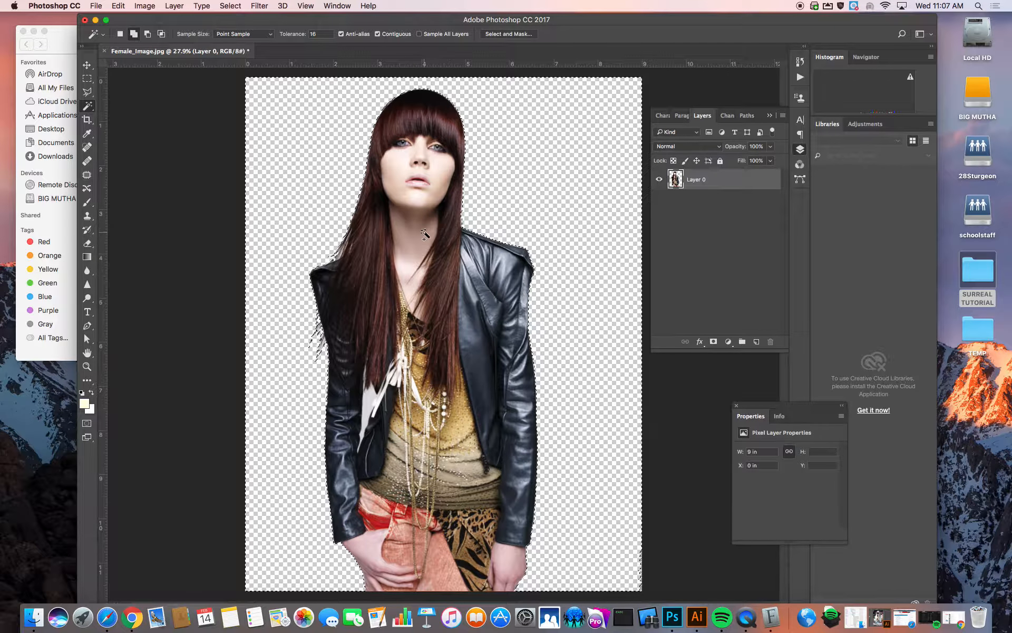
key("super+d")
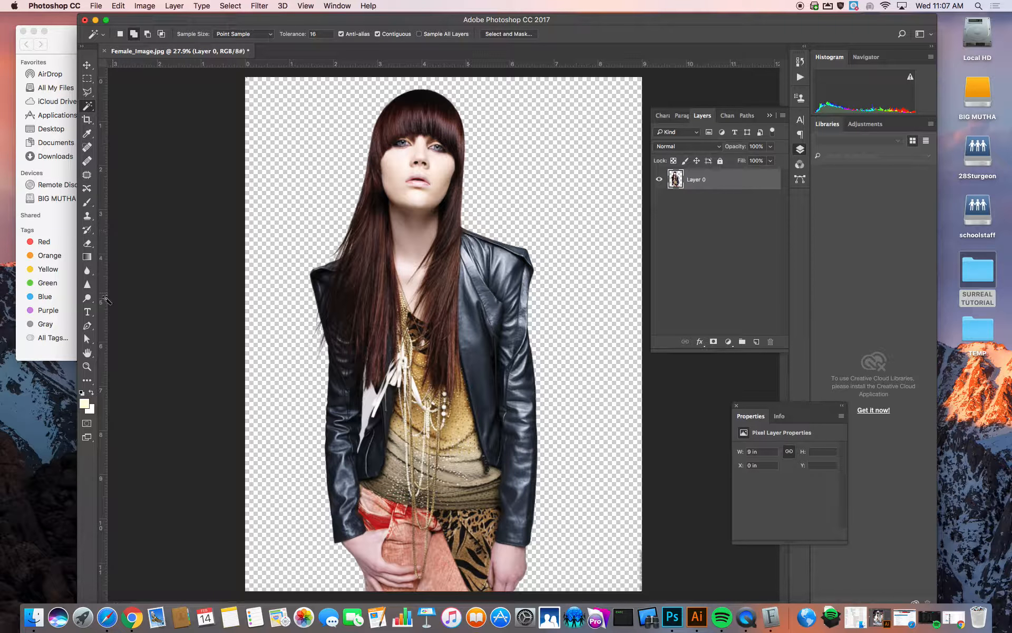
- Delete the grey backdrop patch between the hair and the jacket using the Magic Wand at tolerance 5, and deselect
left_click(87, 366)
left_click(371, 399)
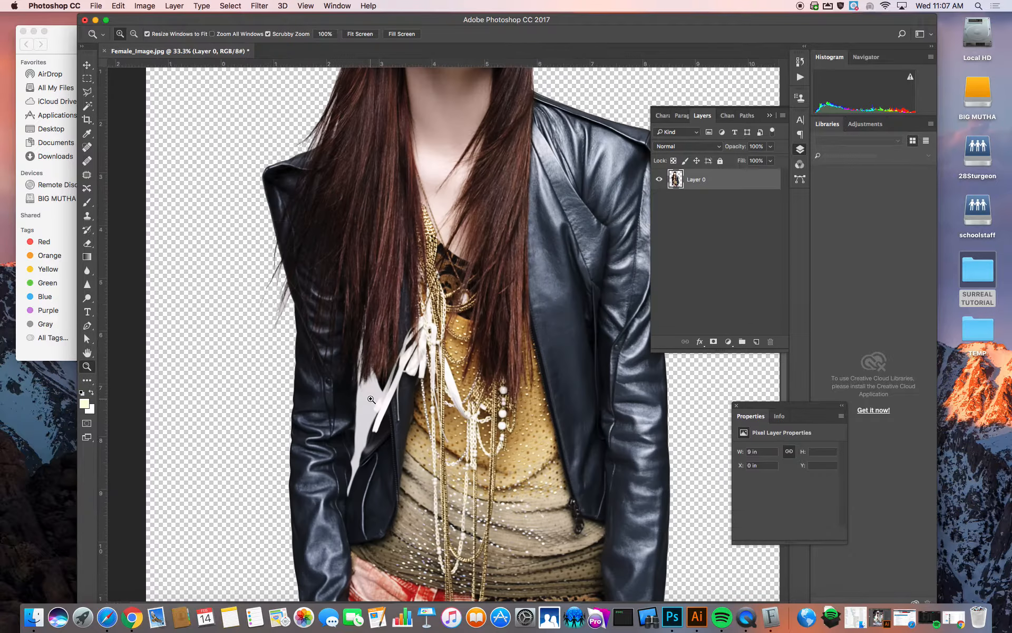
left_click(371, 399)
left_click(372, 399)
left_click(87, 107)
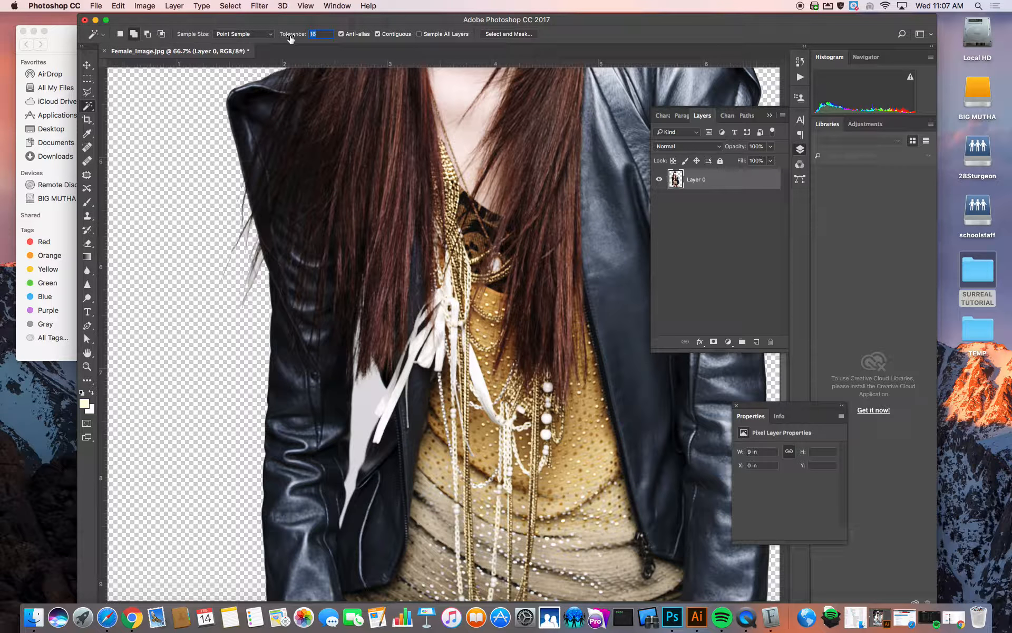
type("5")
left_click(370, 397)
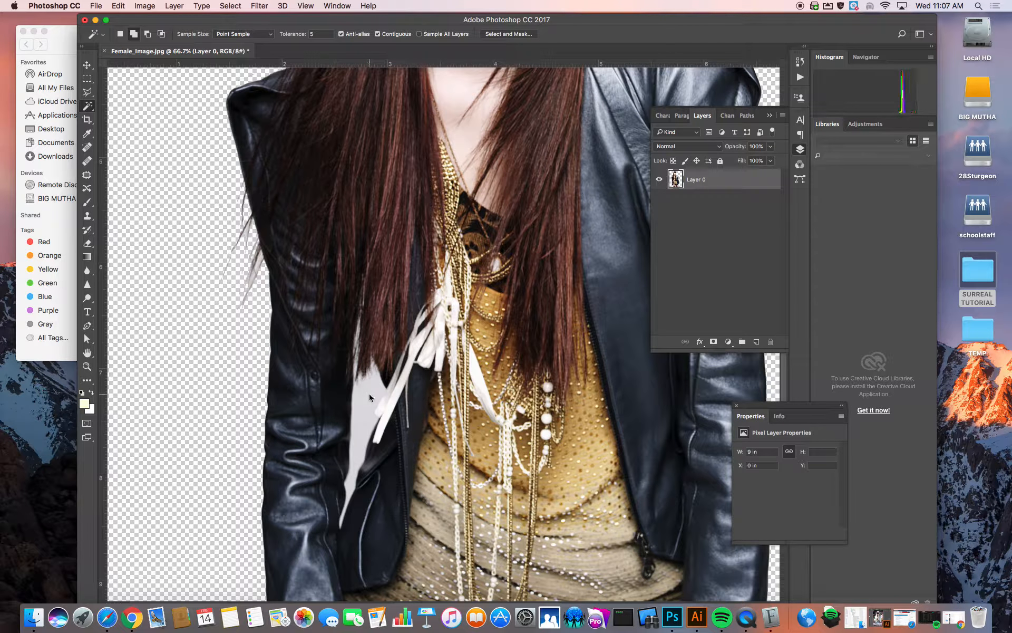
key("Delete")
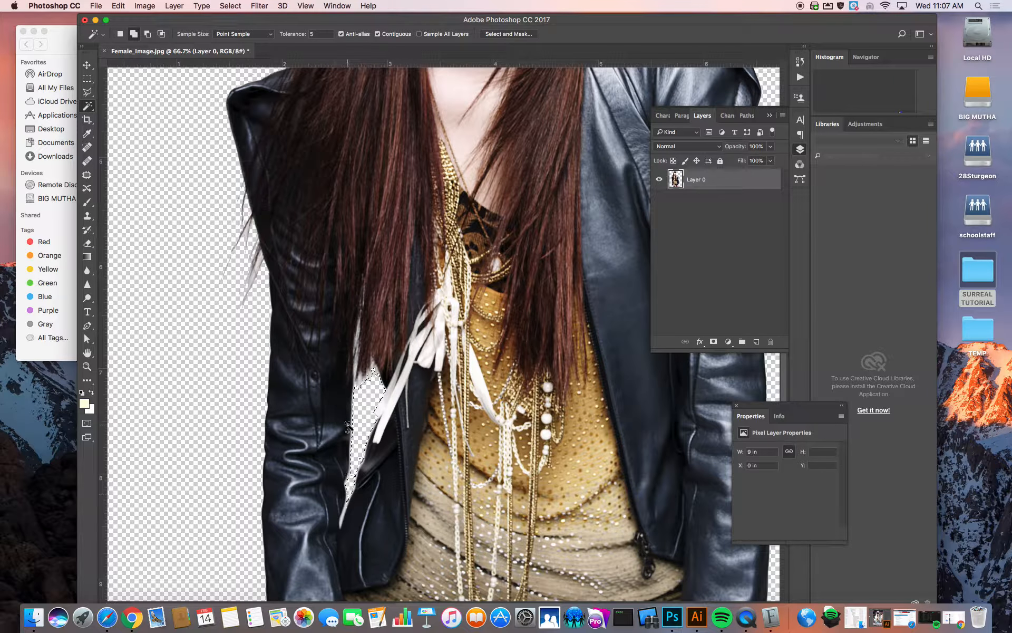
key("super+d")
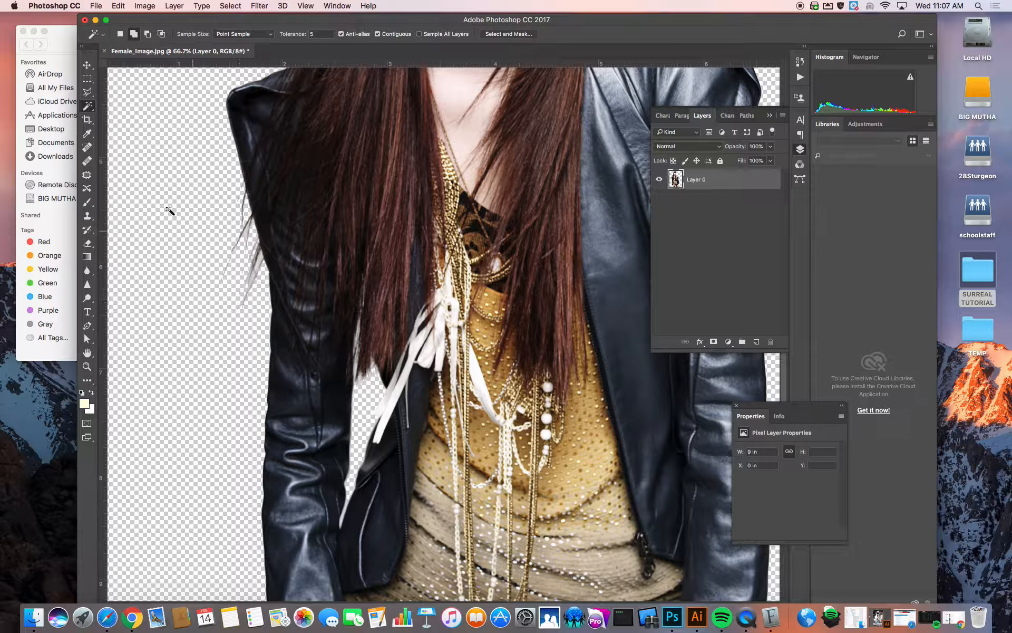
- Erase the leftover light fringe in the gap between the hair and jacket with a small Eraser brush
left_click(87, 243)
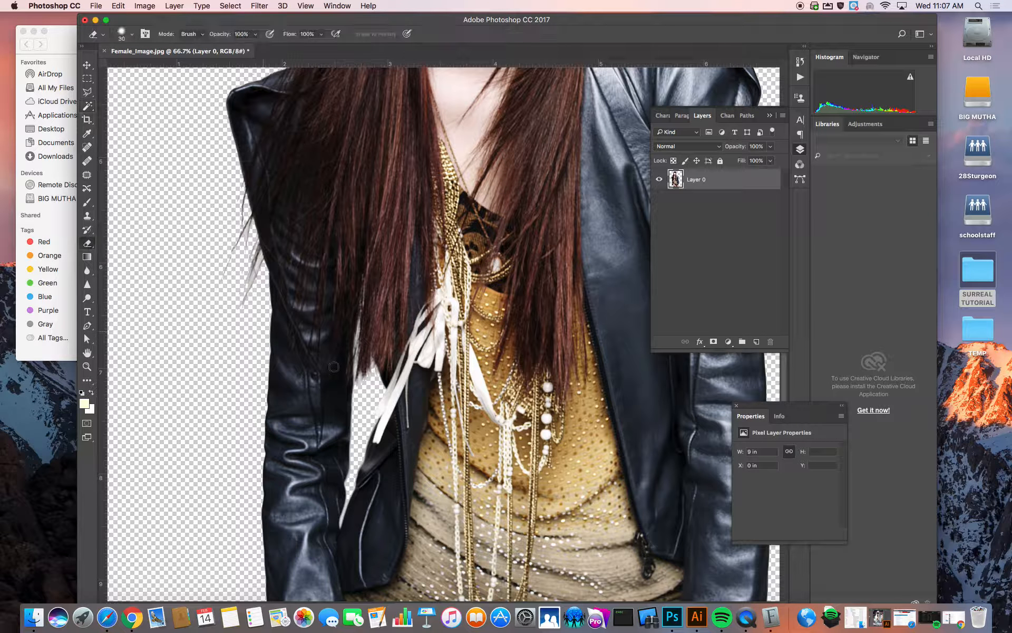
mouse_move(370, 391)
left_mouse_down()
mouse_move(363, 383)
mouse_move(371, 374)
mouse_move(379, 389)
mouse_move(356, 438)
left_mouse_up()
key("bracketleft")
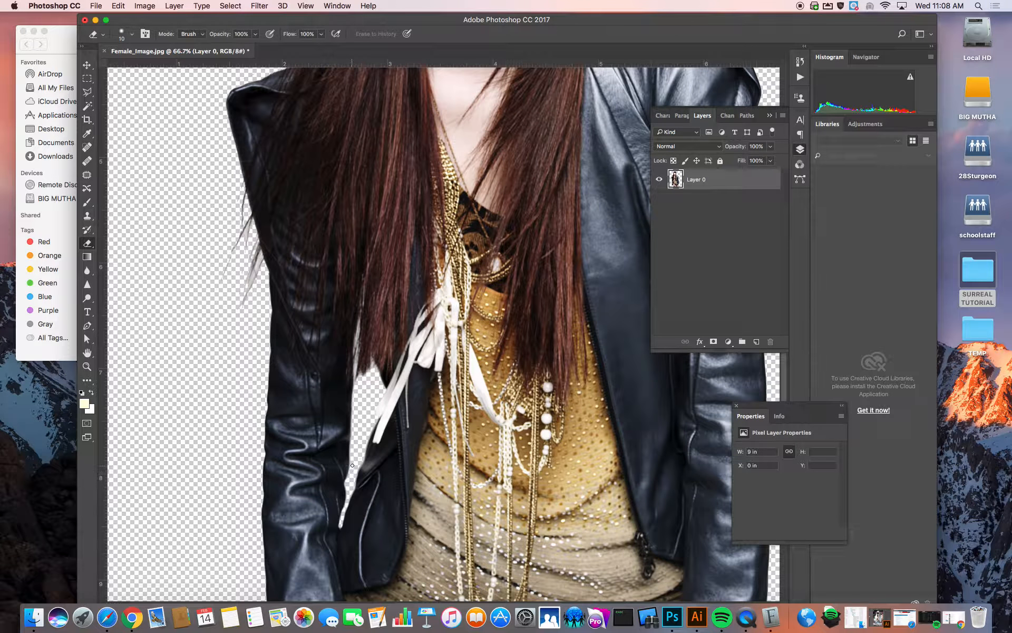
key("bracketright")
key("bracketright")
key("super+0")
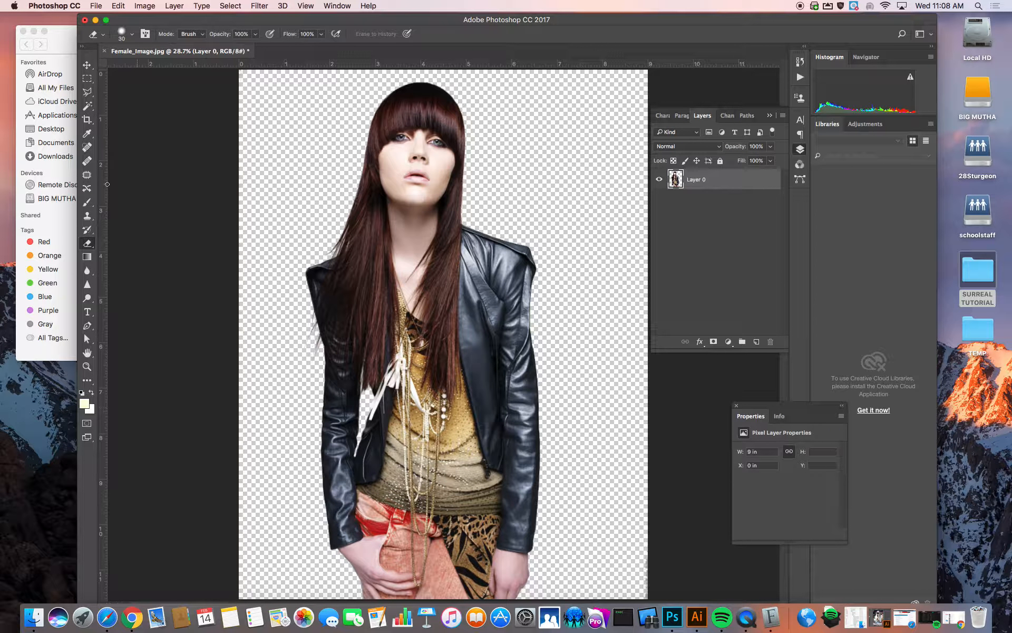
- Invert the colours of the cut-out woman
left_click(87, 65)
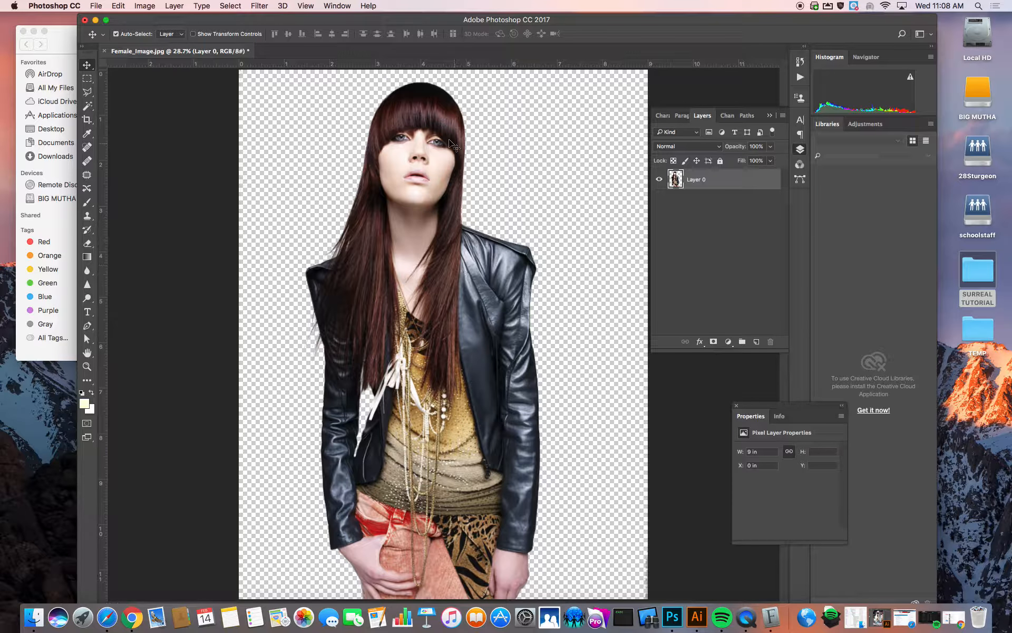
left_click(143, 6)
mouse_move(155, 34)
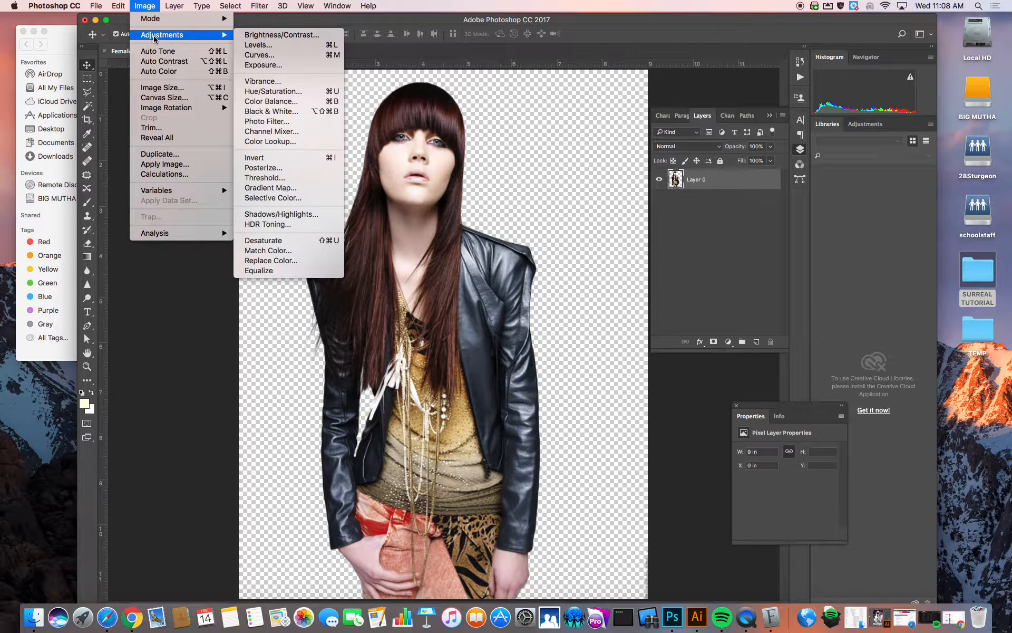
left_click(279, 159)
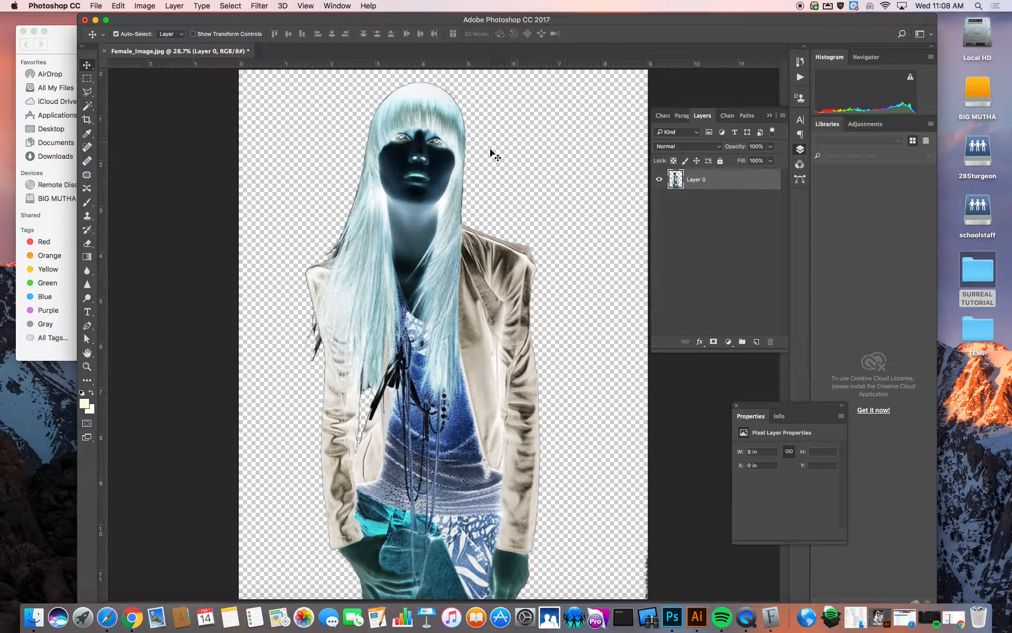
- Apply a Hue/Saturation adjustment to the inverted woman with hue -160 and lightness +3
left_click(148, 6)
mouse_move(157, 35)
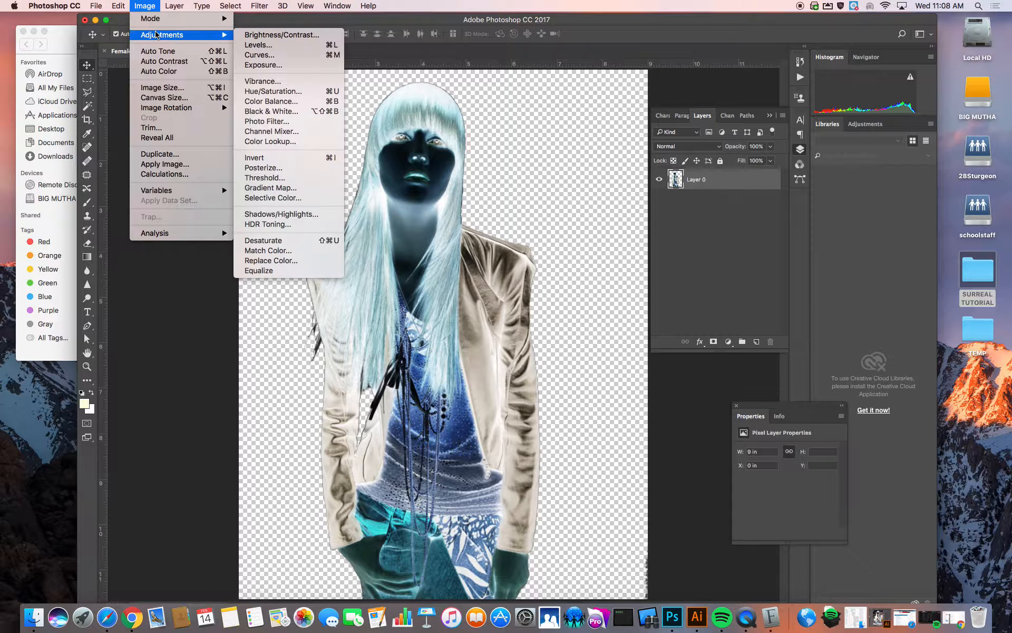
left_click(277, 93)
left_click_drag(630, 174, 580, 173)
left_click_drag(629, 196, 633, 226)
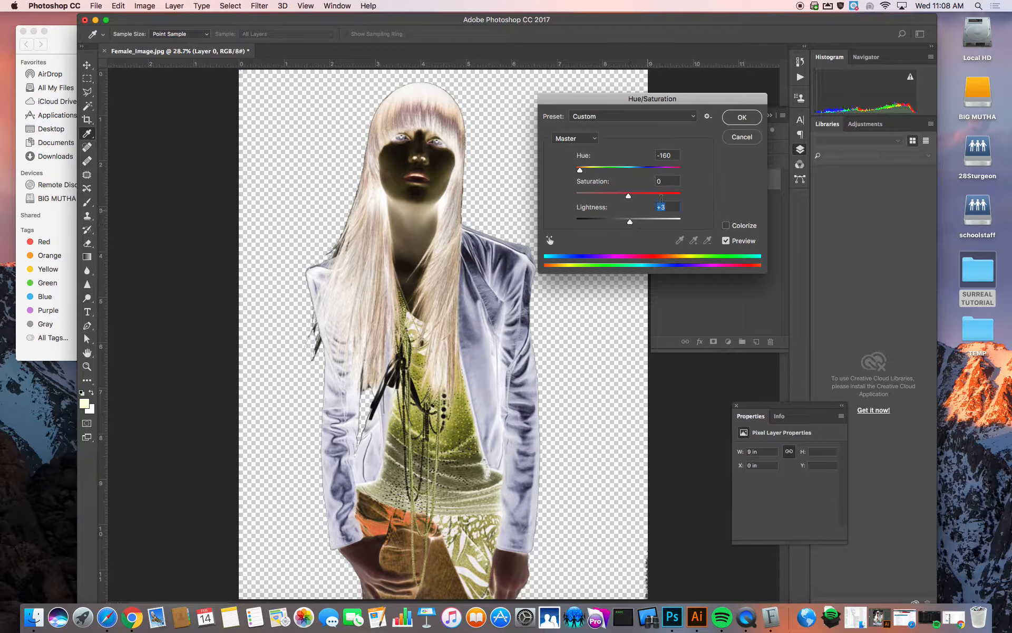
left_click(740, 117)
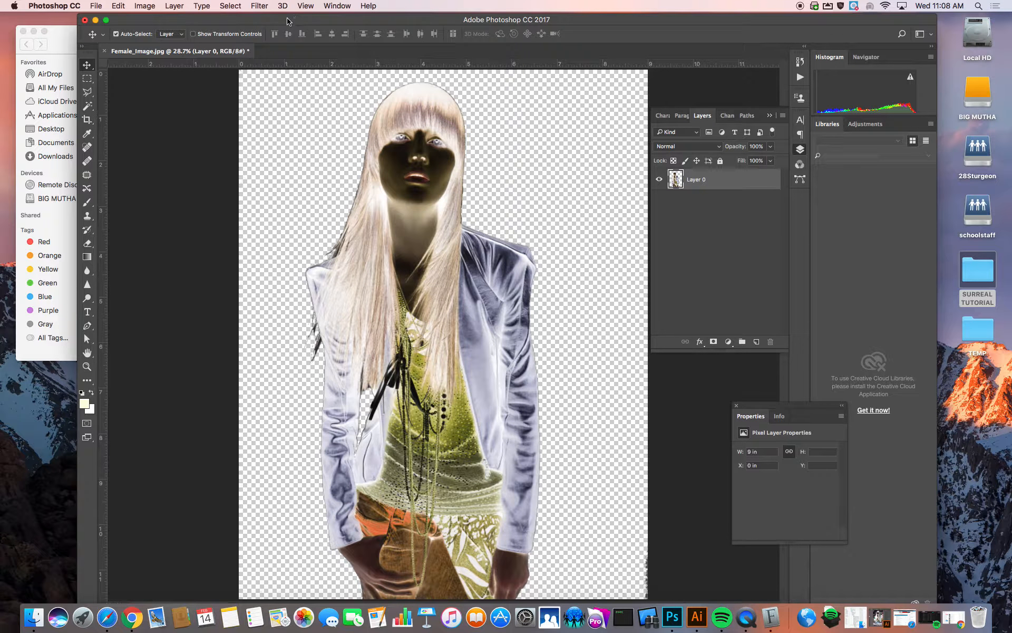
- Preview hubble.tif in the Images folder and open it in Photoshop, restoring the Photoshop window's position
left_click_drag(247, 20, 401, 33)
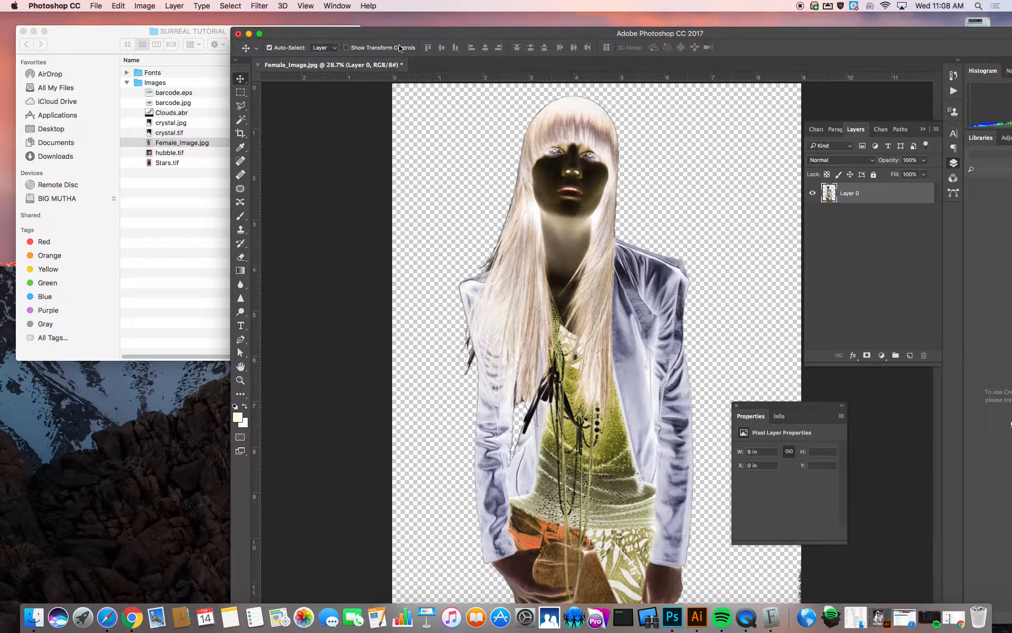
left_click(145, 193)
left_click(170, 153)
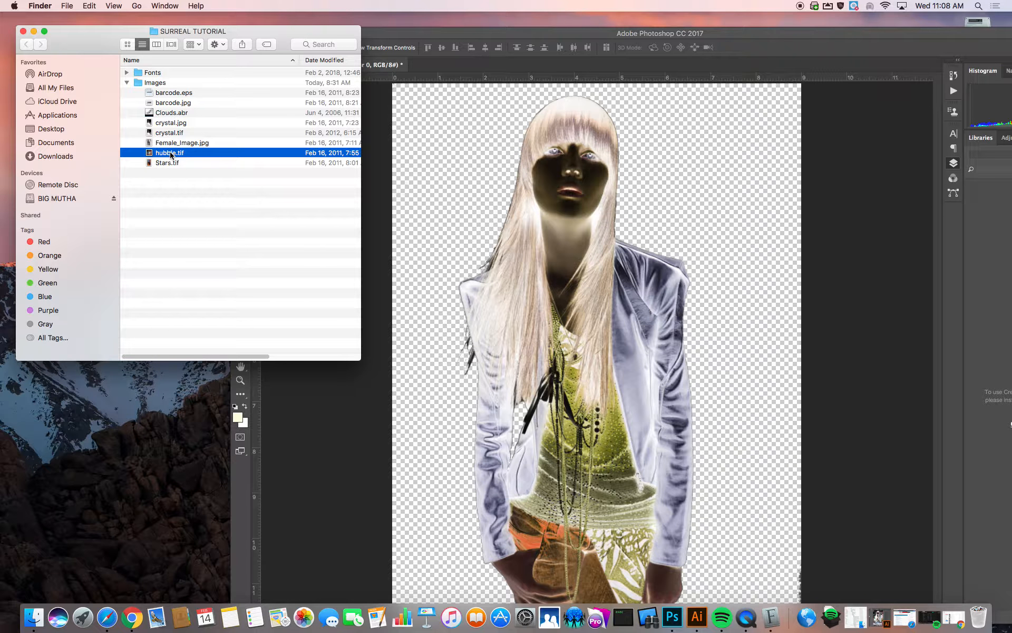
key("space")
key("space")
left_click_drag(161, 154, 673, 616)
left_click_drag(529, 32, 371, 4)
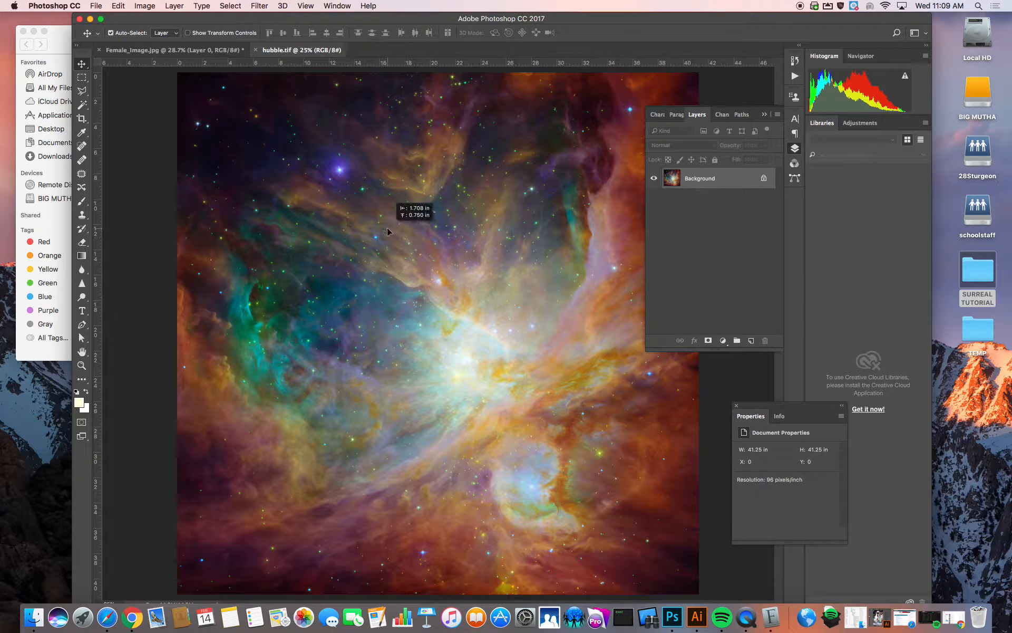
- Copy the hubble.tif nebula into Female_Image.jpg, covering the canvas, and place its layer beneath the woman's layer
left_click_drag(383, 228, 104, 75)
left_click(478, 233)
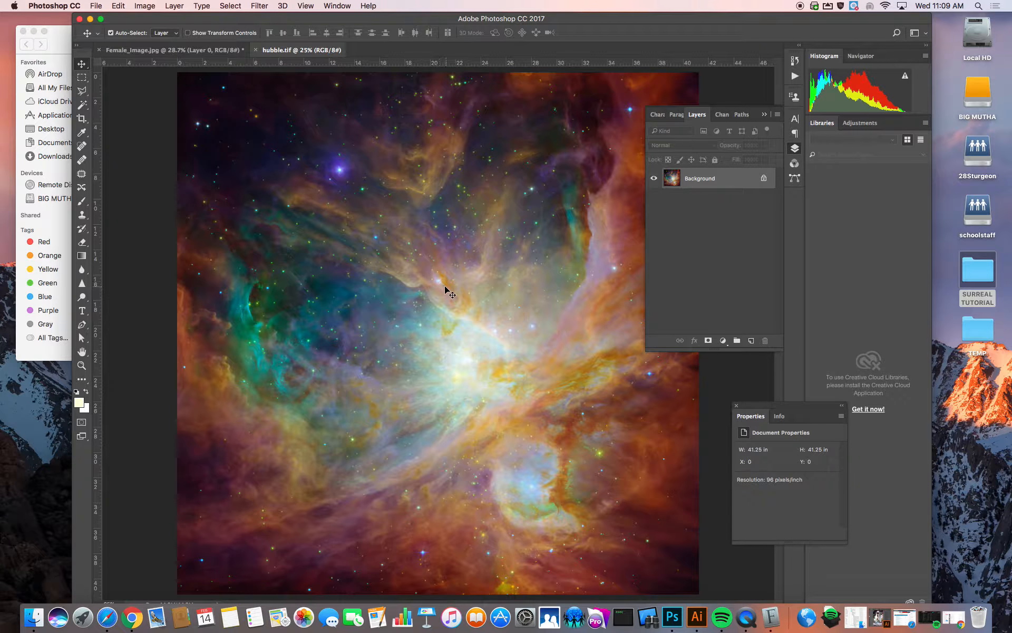
left_click_drag(441, 285, 203, 49)
left_click_drag(425, 268, 426, 267)
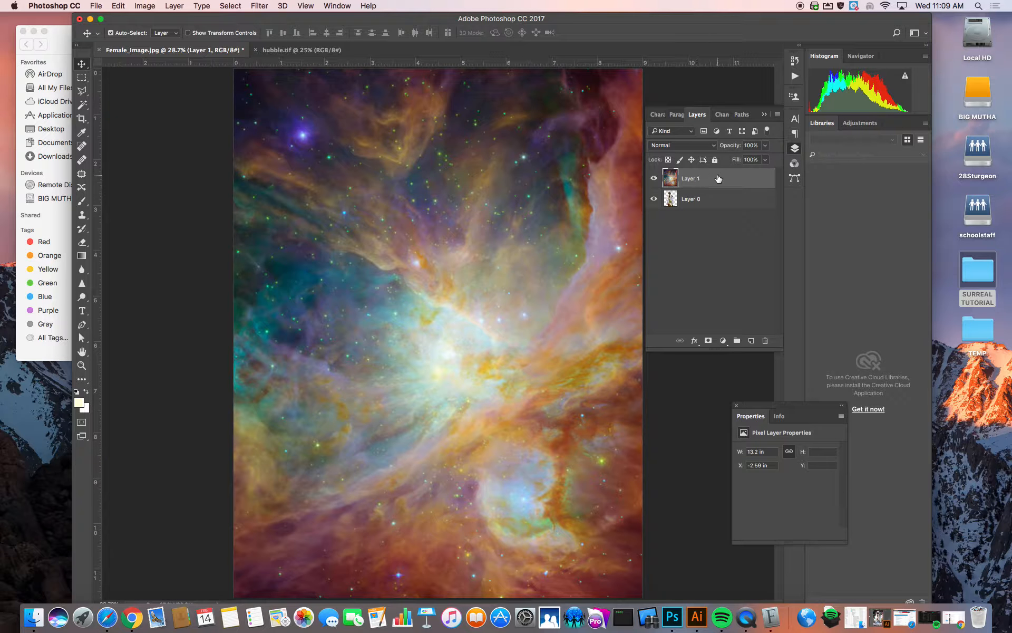
left_click_drag(717, 178, 718, 211)
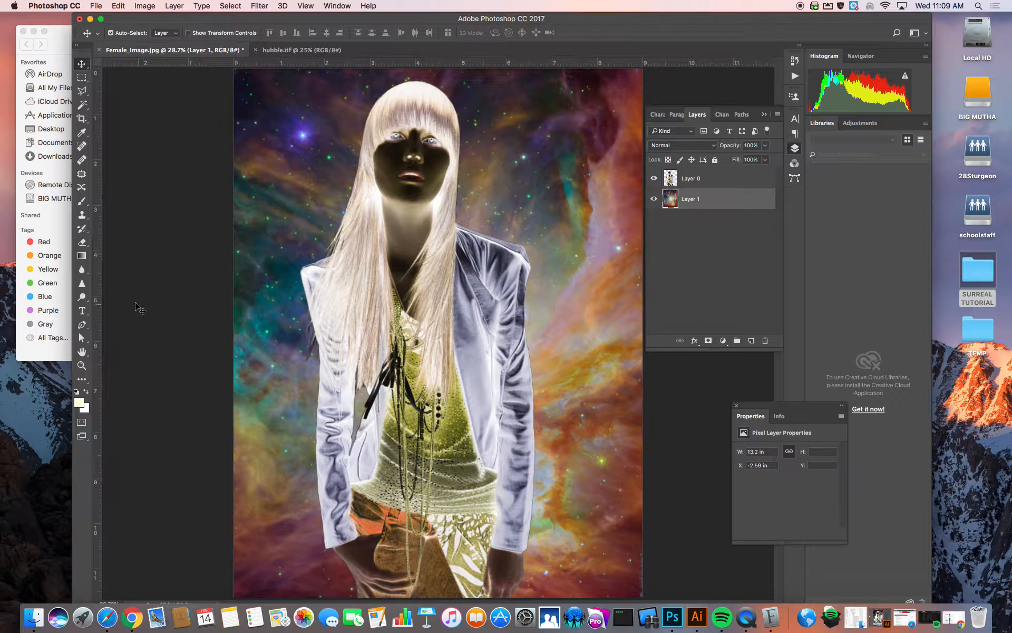
- Scale the nebula layer non-proportionally so all four of its edges fit the canvas edges, making it 9 in wide
left_click(82, 366)
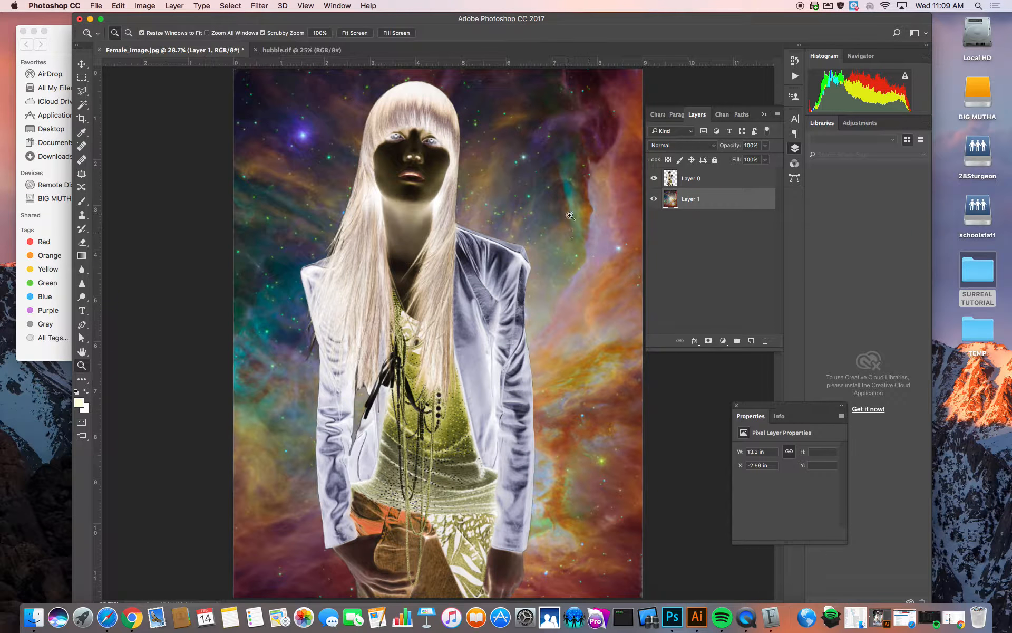
left_click(552, 225, "alt")
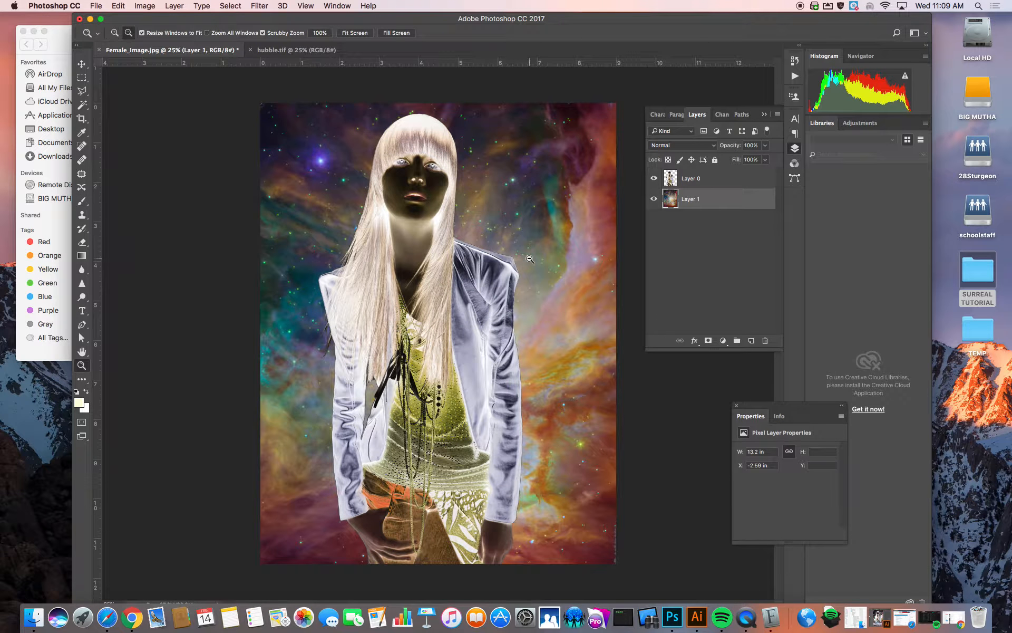
left_click(272, 168, "alt")
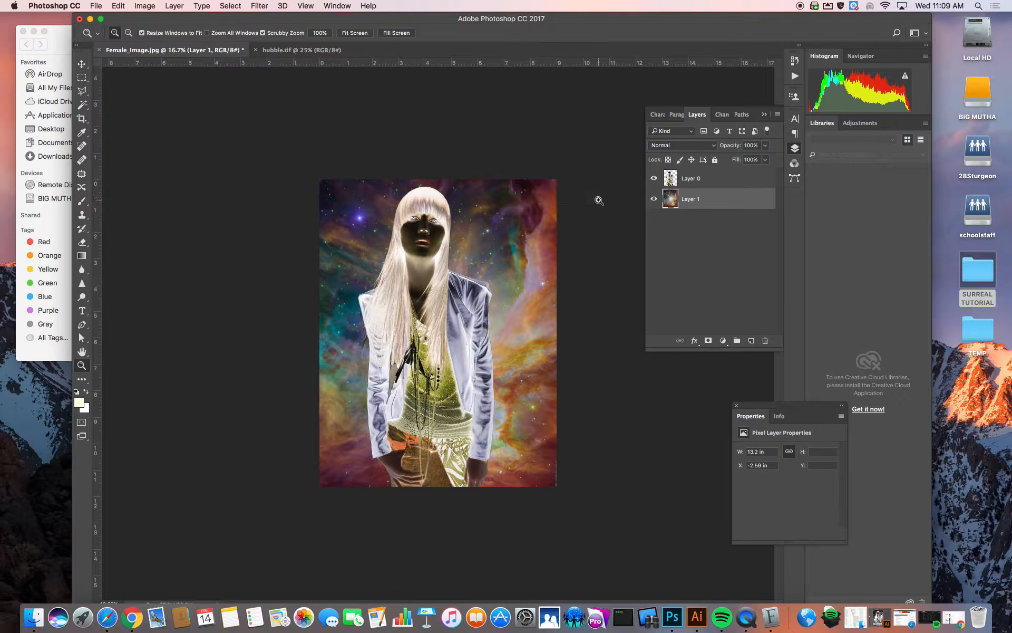
key("super+t")
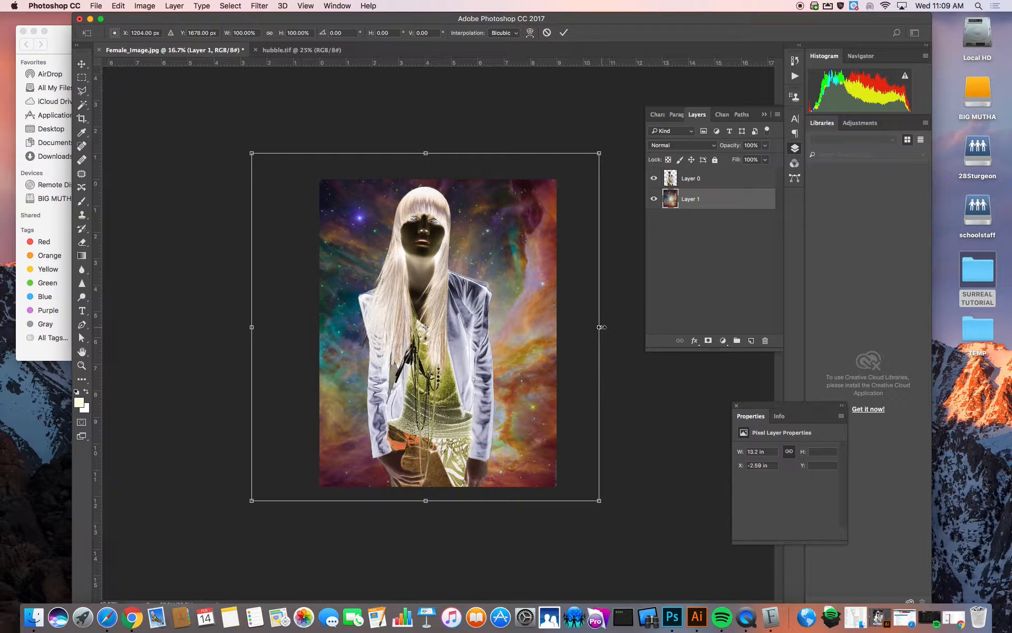
left_click_drag(599, 328, 557, 327)
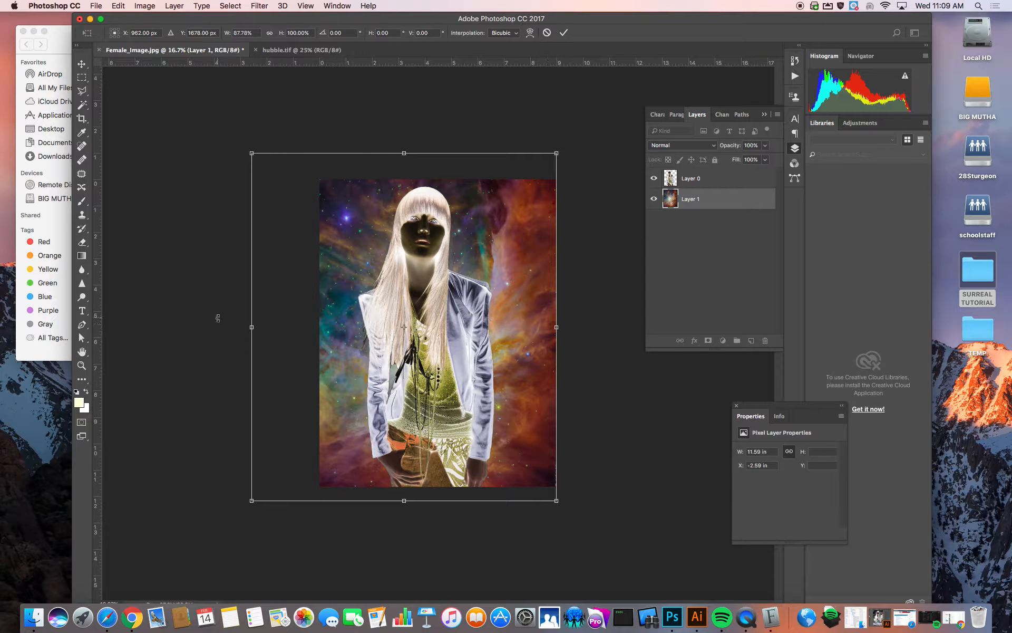
left_click_drag(248, 329, 320, 327)
left_click_drag(438, 154, 438, 179)
left_click_drag(439, 502, 439, 486)
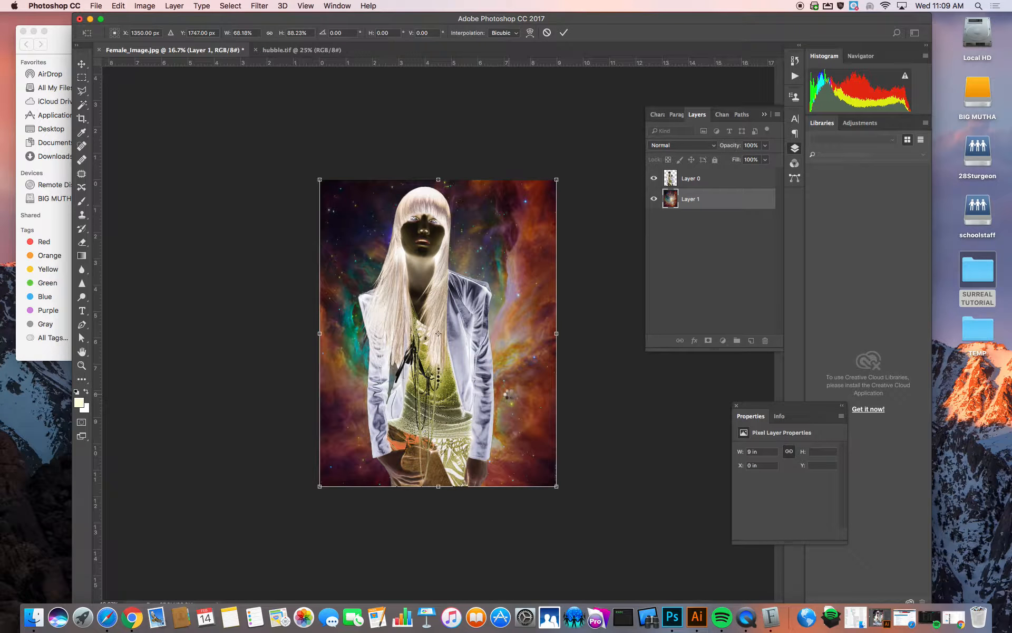
key("Return")
key("z")
left_click_drag(512, 400, 509, 394)
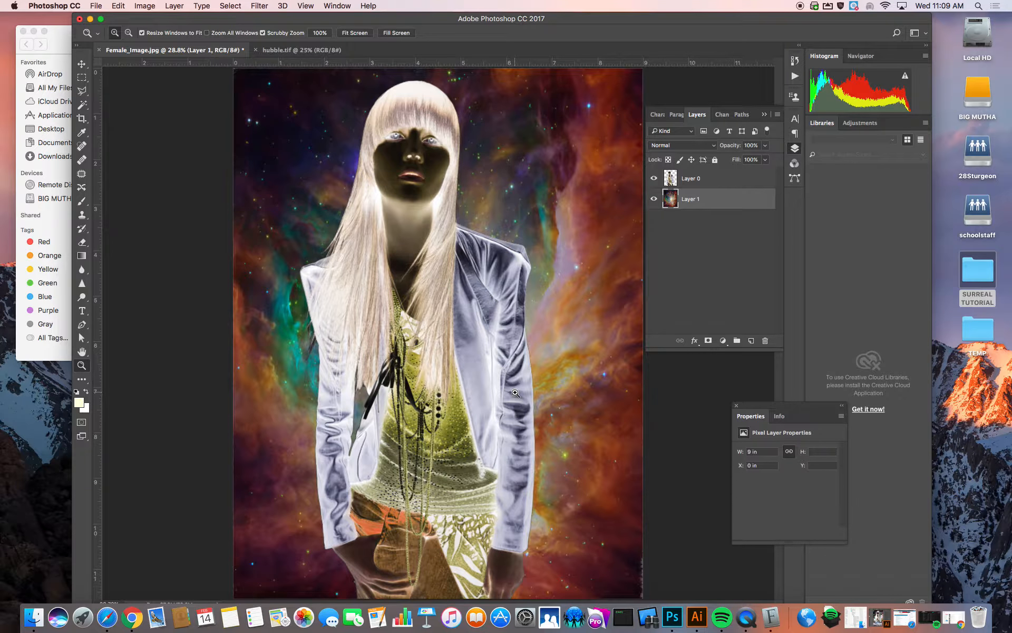
left_click(479, 364, "alt")
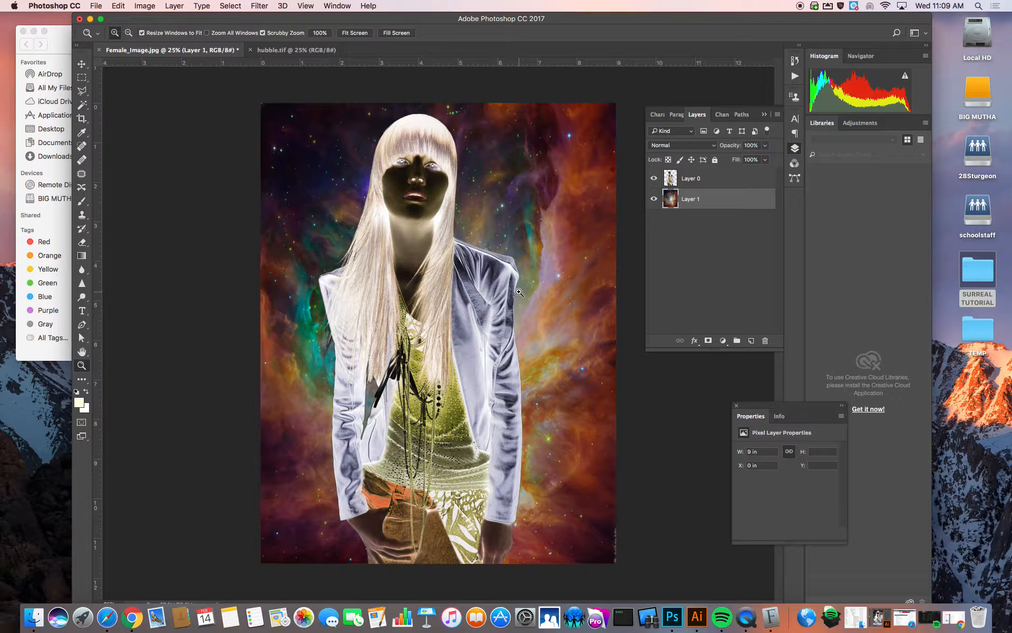
- Apply a Hue/Saturation adjustment to the woman's layer with the hue at -74
left_click(676, 181)
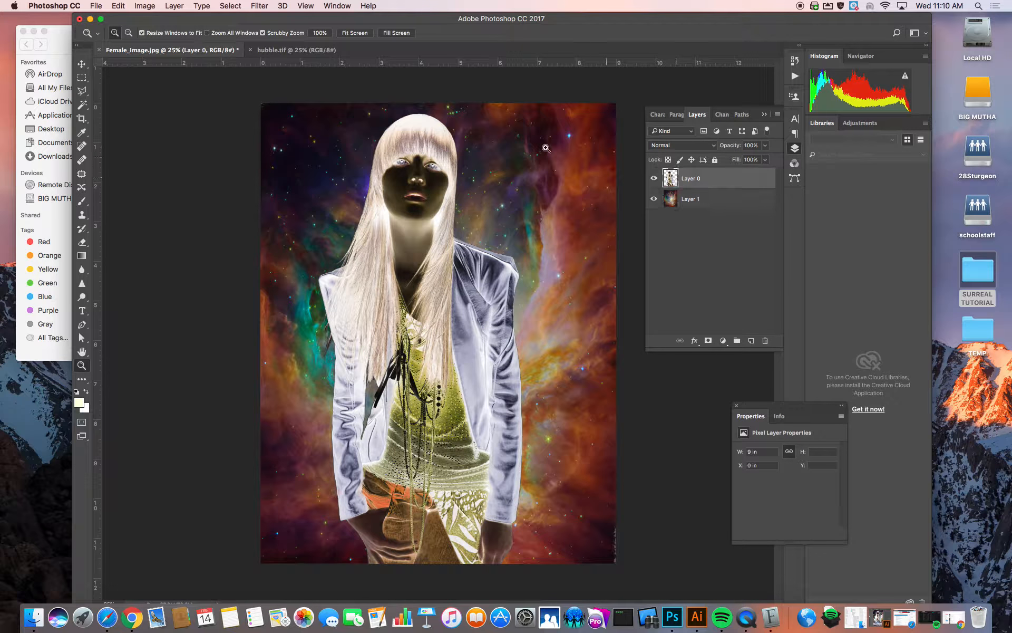
left_click(145, 6)
mouse_move(159, 40)
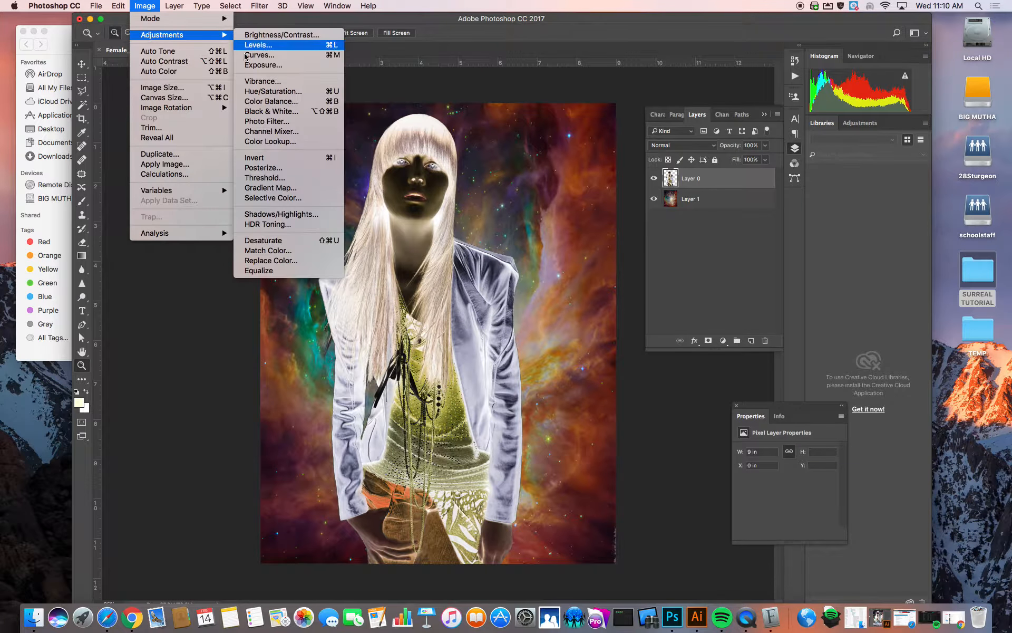
left_click(287, 90)
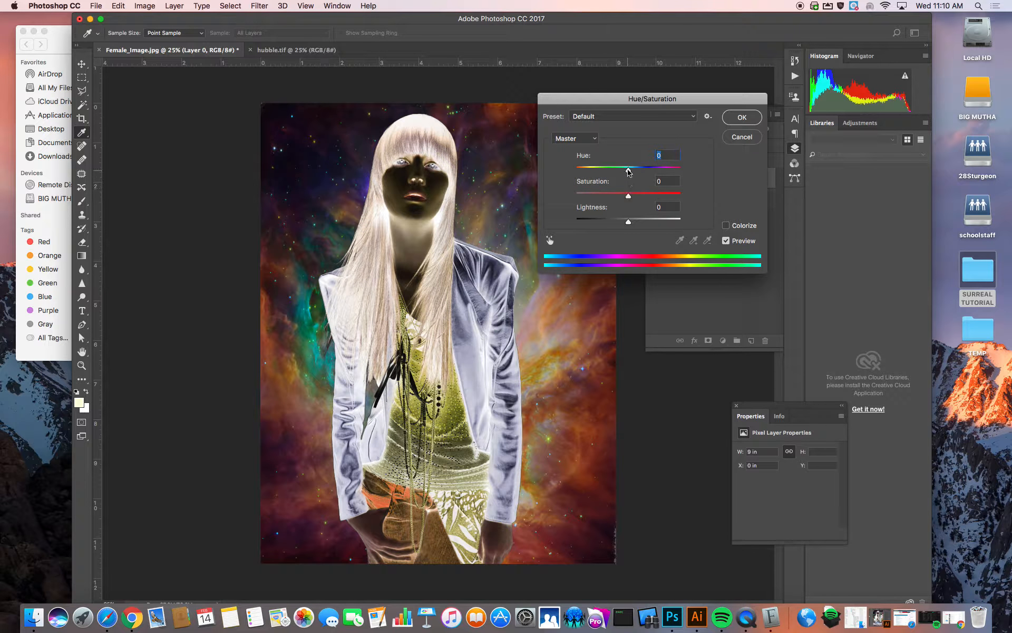
left_click_drag(628, 172, 599, 174)
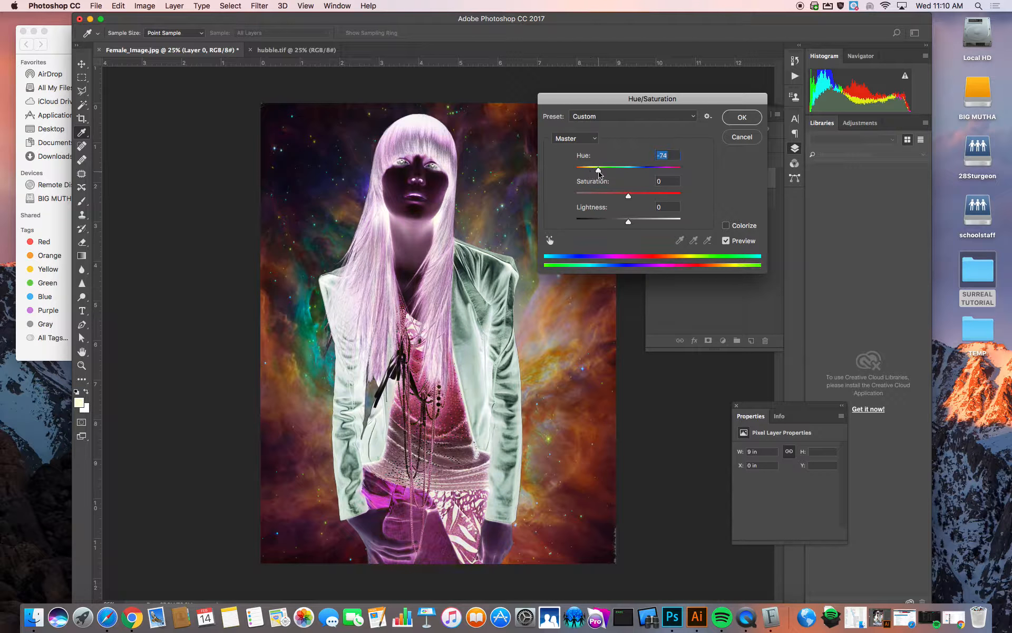
left_click(738, 118)
key("z")
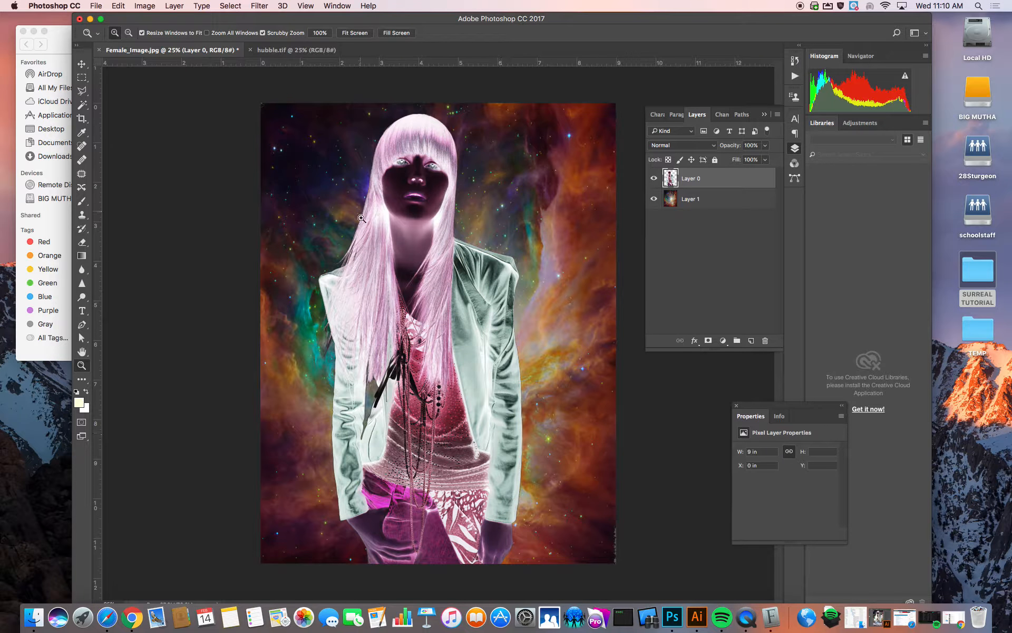
- Preview Stars.tif in the Images folder and open it in Photoshop, moving the Photoshop window aside to reach the folder
left_click_drag(211, 19, 319, 30)
left_click(143, 207)
left_click(159, 163)
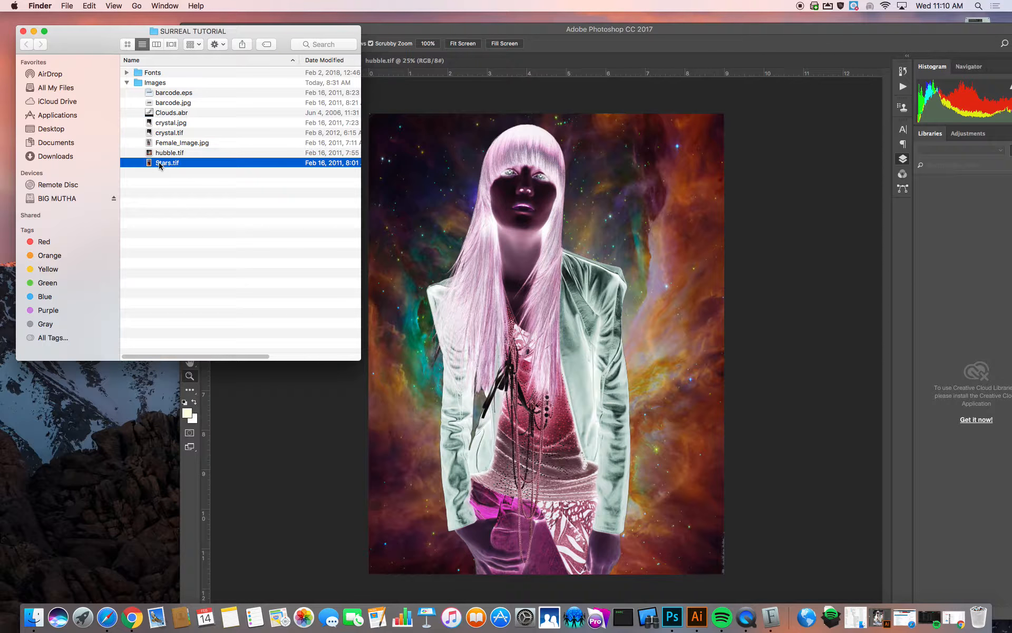
key("space")
key("space")
left_click_drag(159, 162, 674, 629)
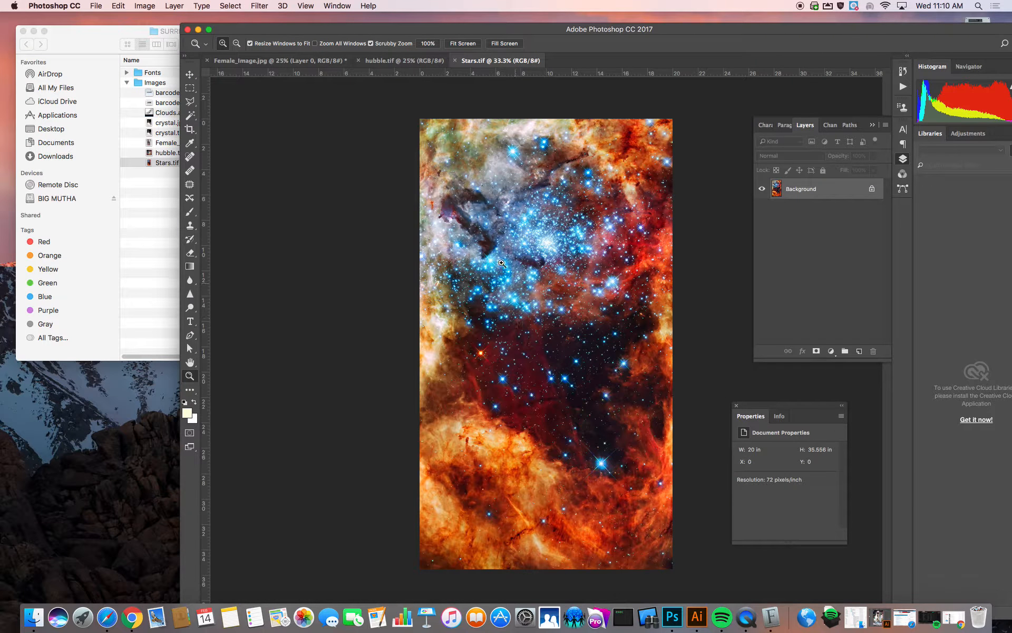
- Copy the Stars.tif image into Female_Image.jpg as the uppermost layer, placed against the canvas's left edge over its lower half
left_click(189, 75)
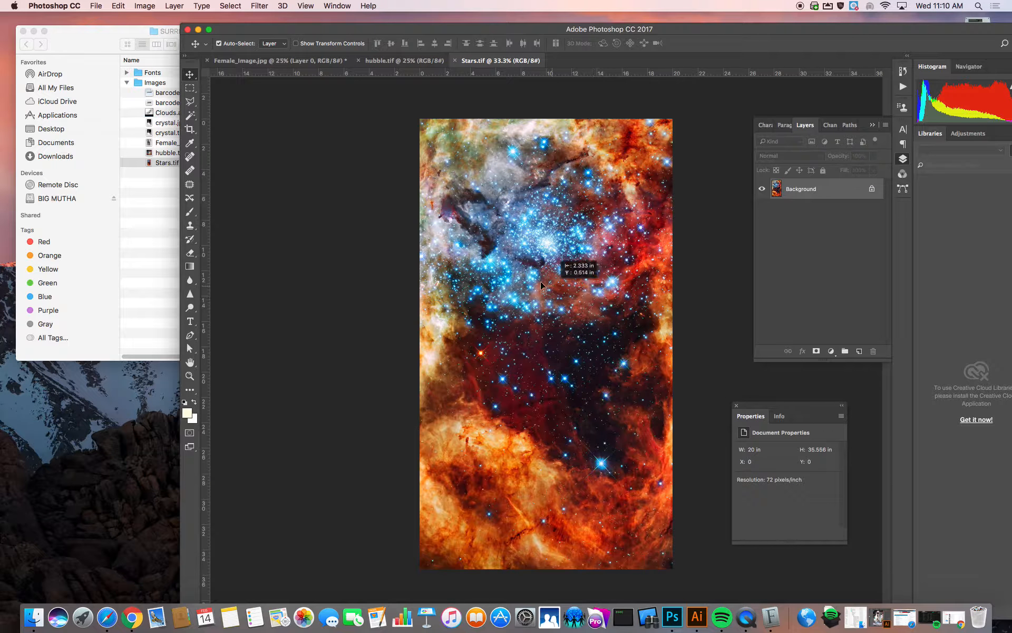
left_click_drag(271, 60, 371, 209)
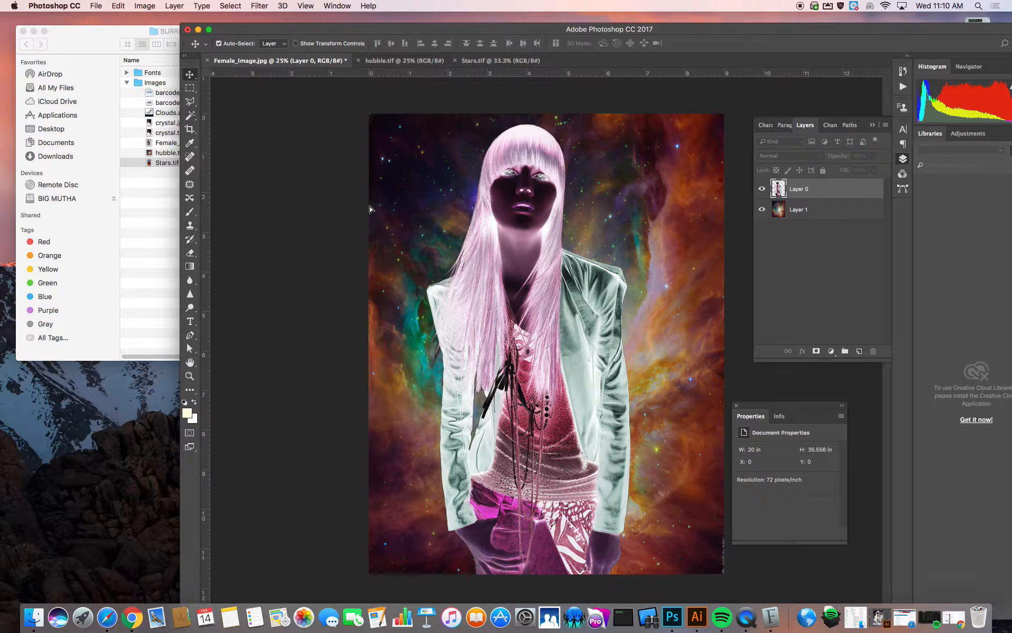
left_click_drag(526, 367, 470, 451)
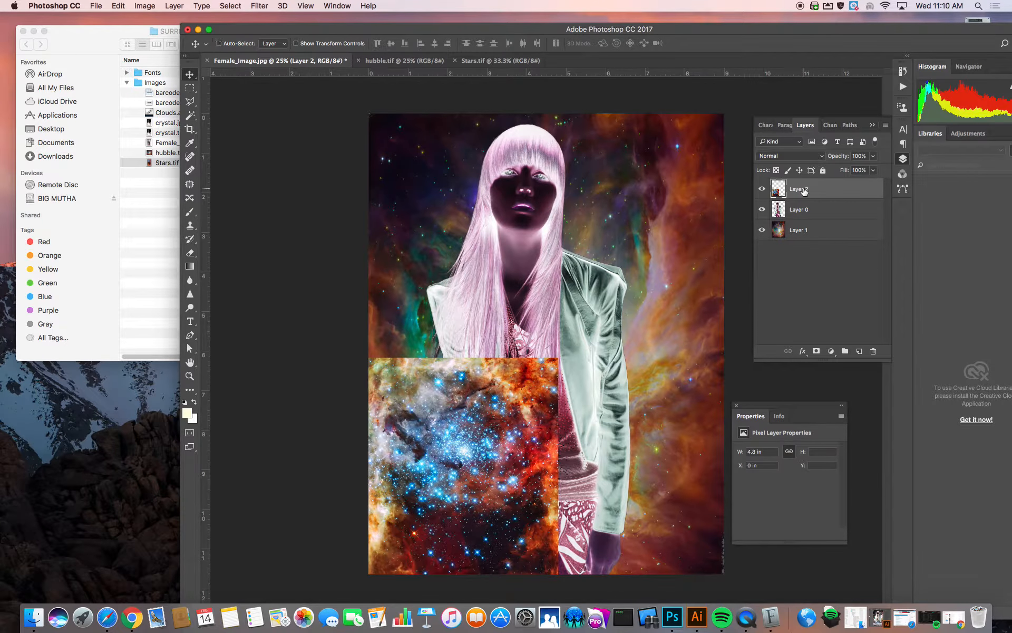
- Enlarge the stars layer to about 8.98 in wide, spanning the canvas and covering its lower half, and restore the Photoshop window's position
left_click(190, 377)
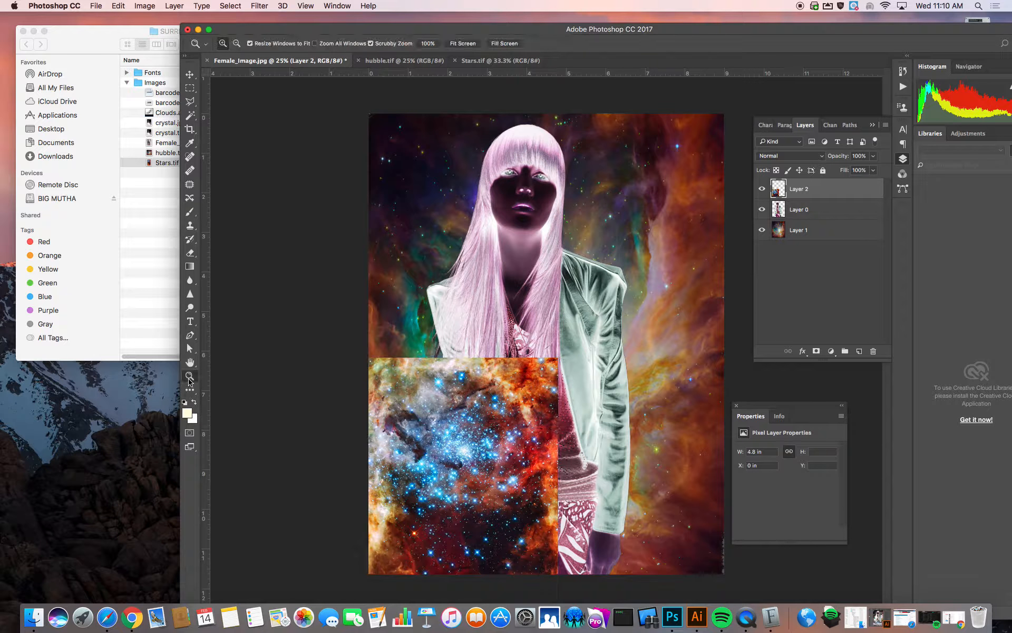
left_click(350, 391, "alt")
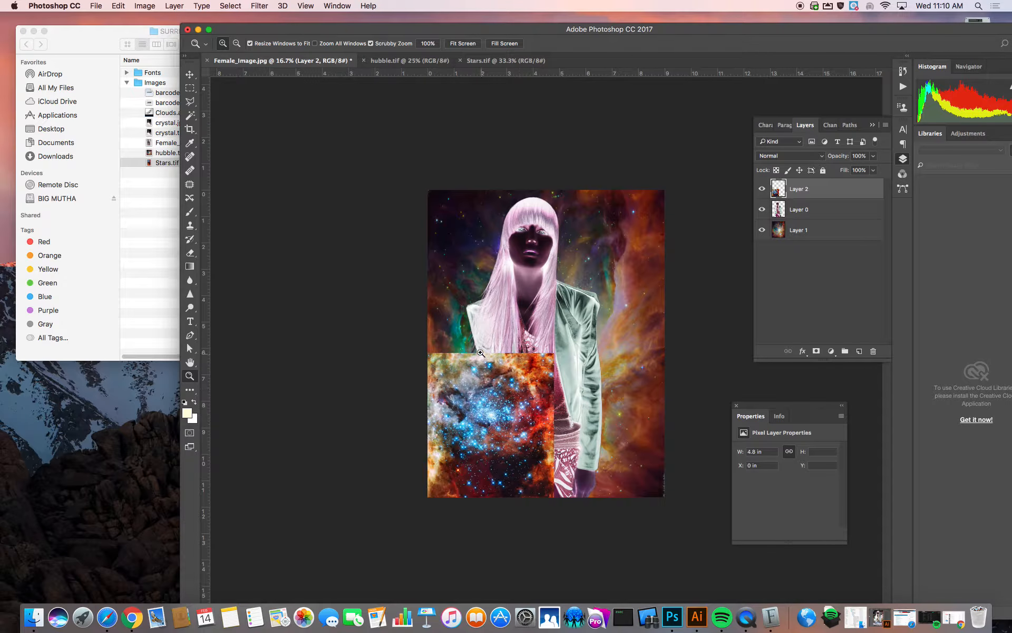
key("super+t")
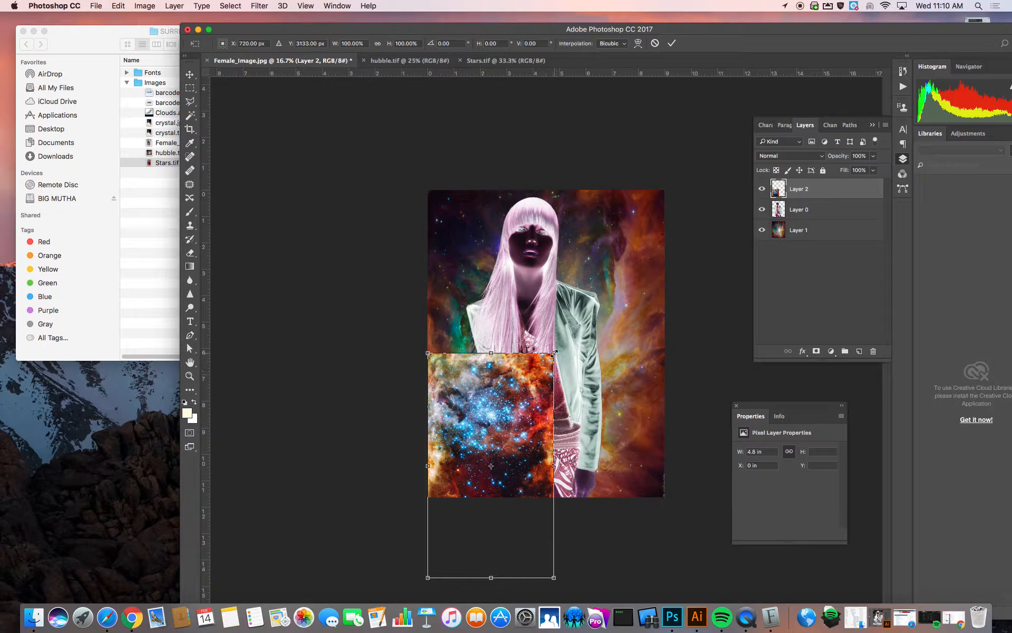
left_click_drag(554, 352, 701, 250)
left_click_drag(623, 580, 664, 631)
left_click_drag(542, 314, 526, 423)
key("Return")
key("z")
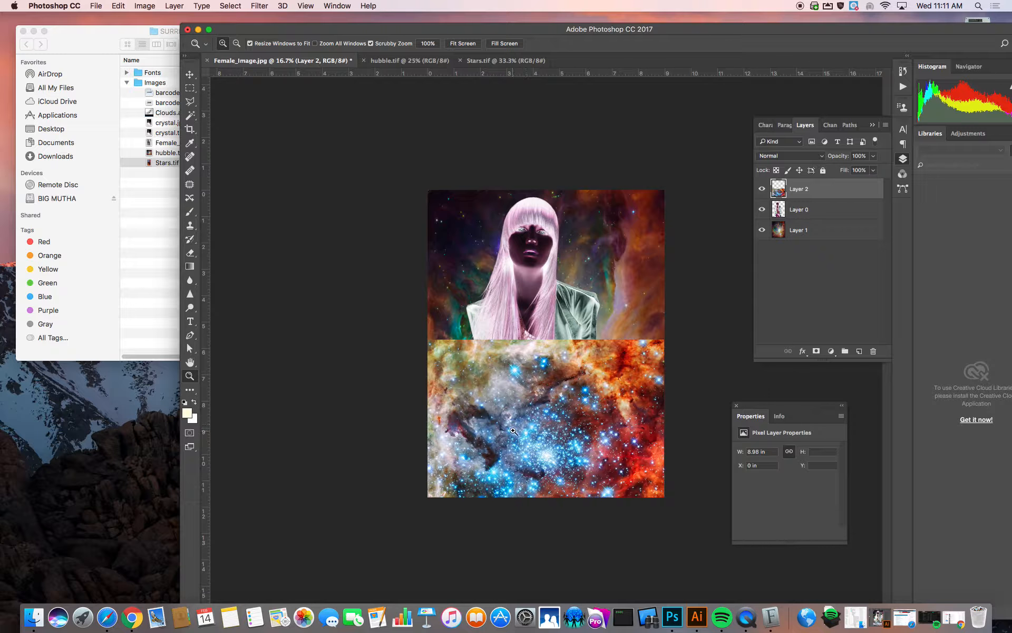
left_click(568, 317)
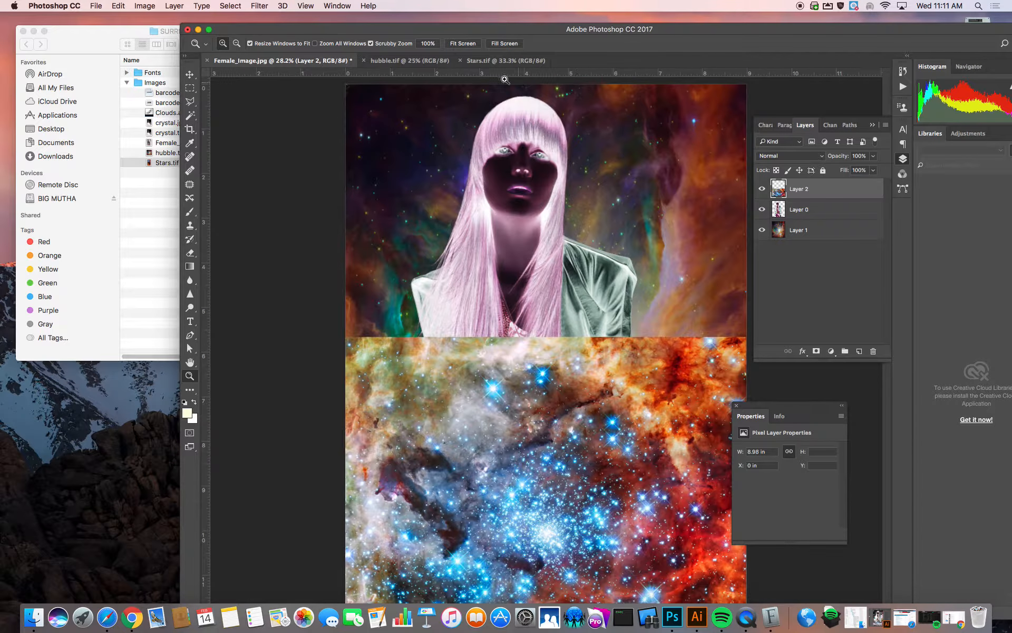
left_click_drag(534, 29, 427, 2)
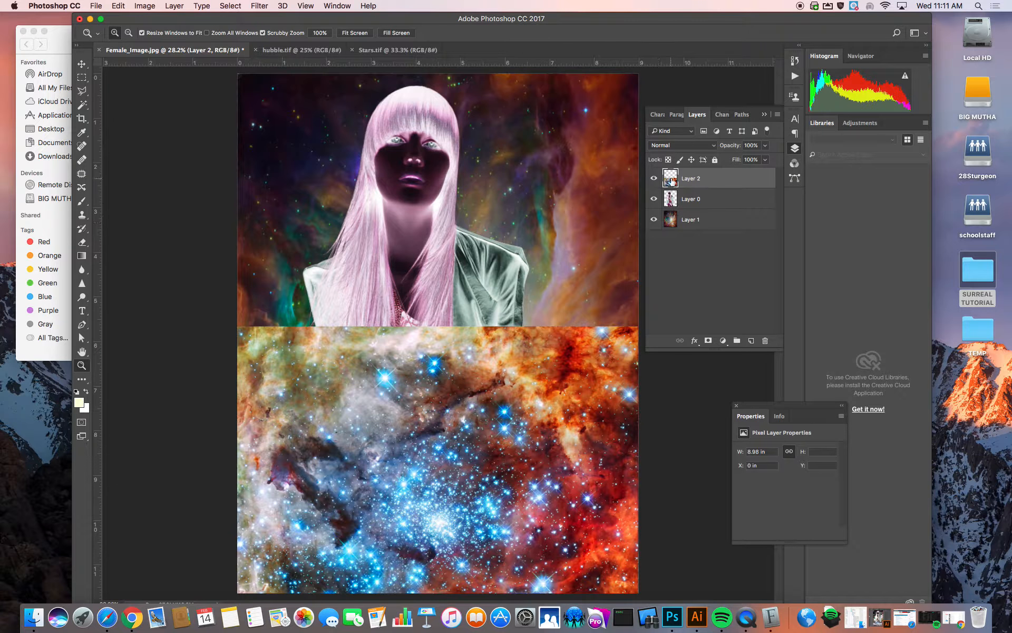
- Add a layer mask to the stars layer and fill the mask with black at 100% opacity
left_click(709, 342)
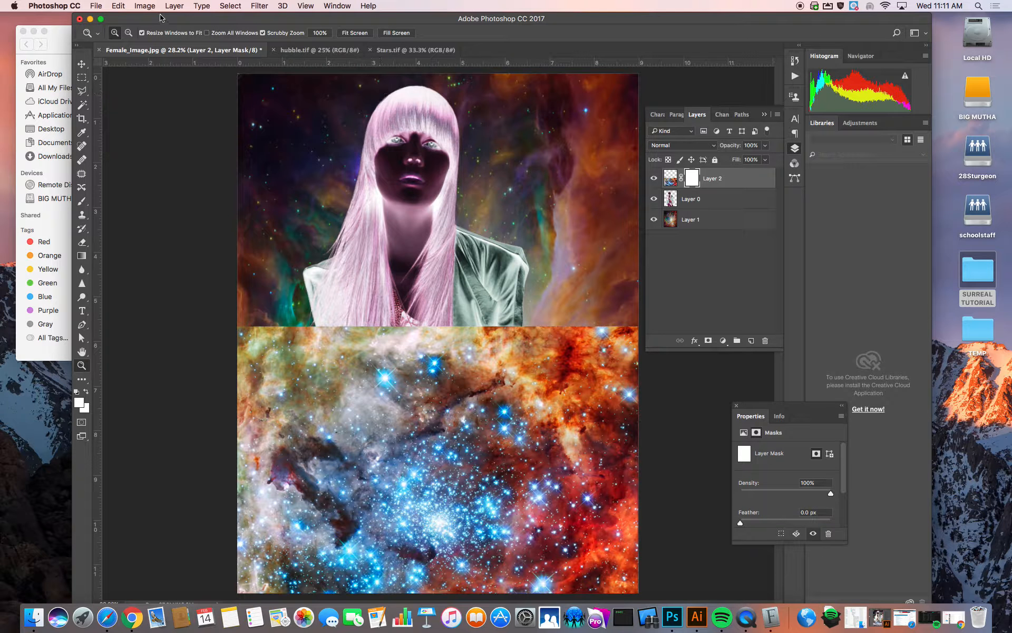
left_click(118, 5)
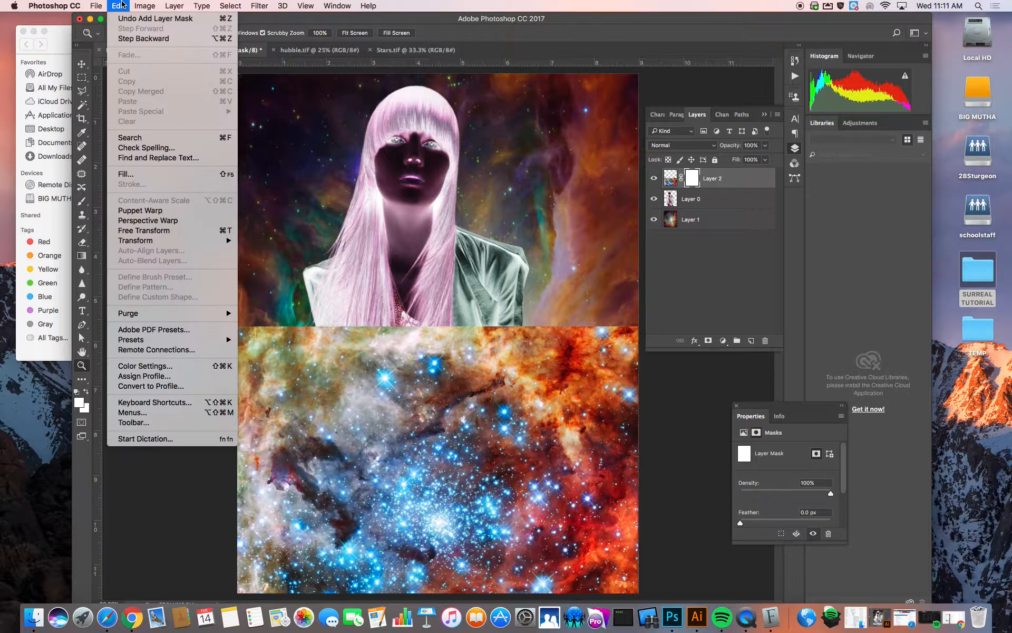
left_click(127, 174)
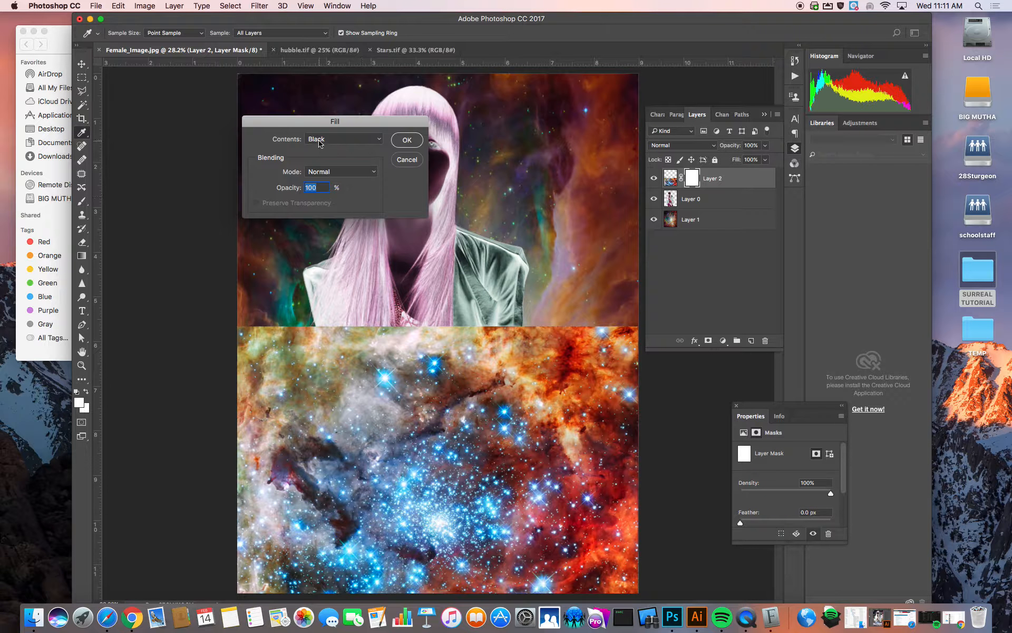
left_click(407, 141)
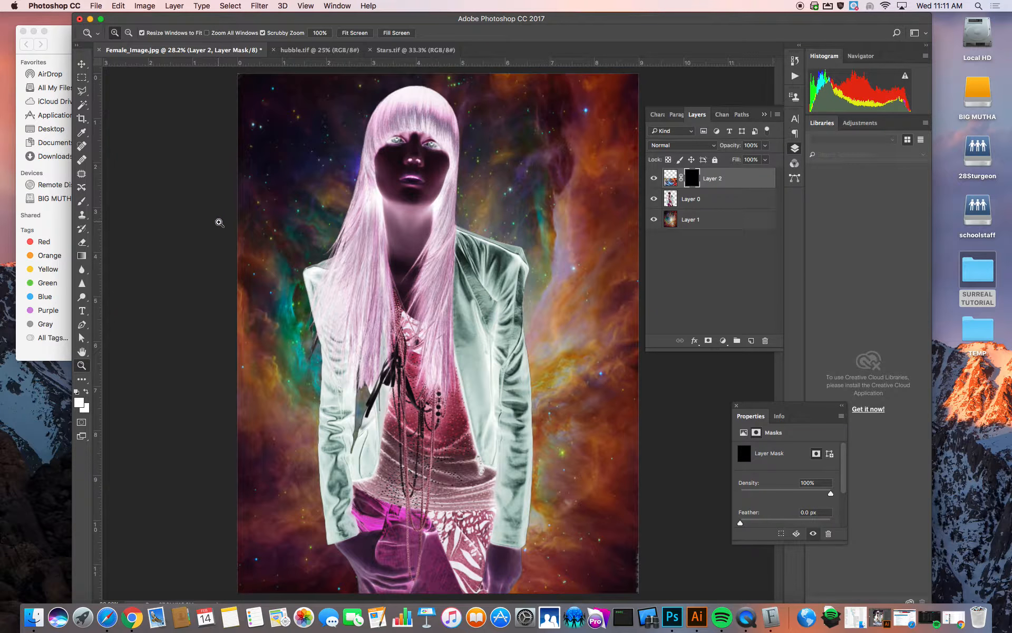
- Load the Clouds.abr brushes from the Images folder for the Brush tool and choose the 786 px cloud brush
left_click(82, 203)
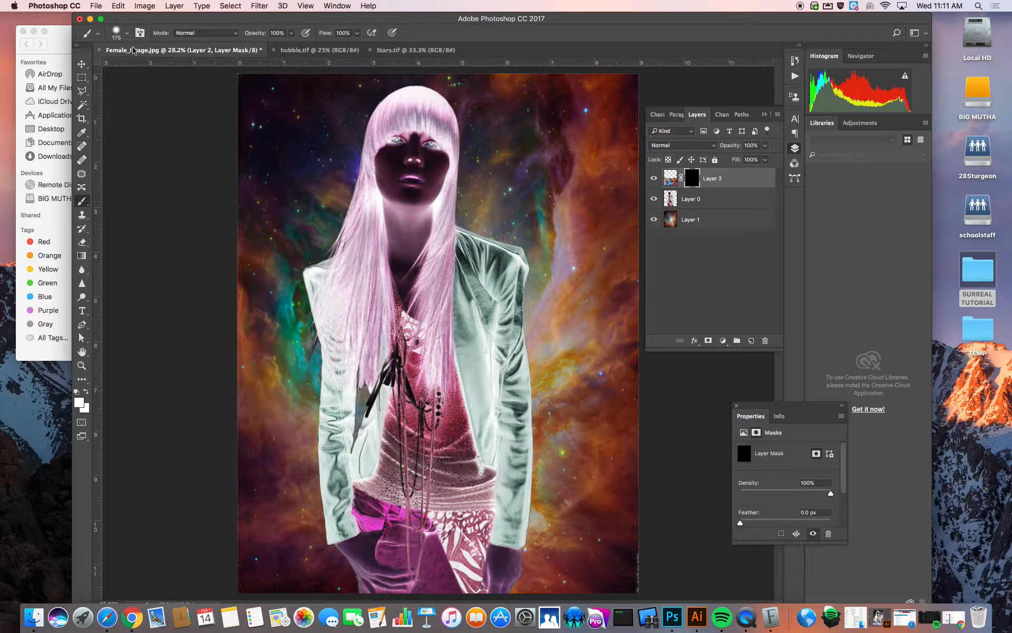
left_click(128, 34)
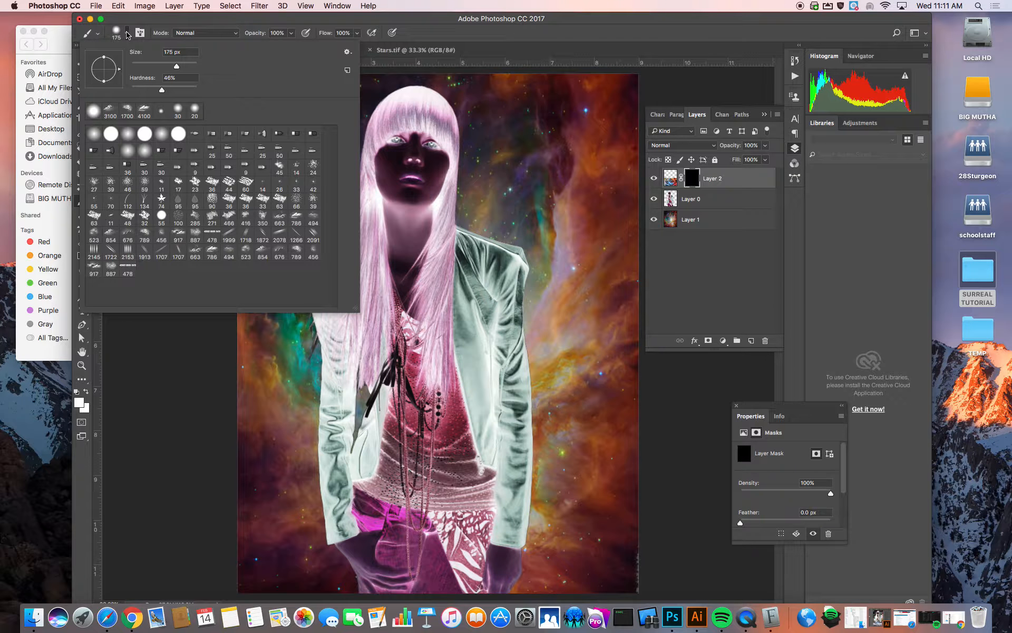
left_click(347, 52)
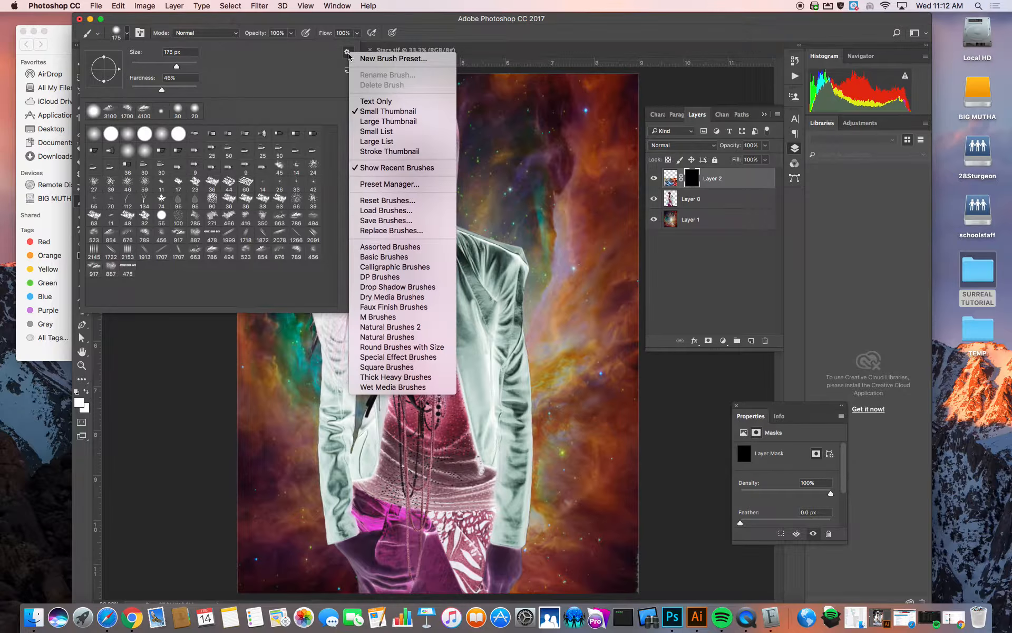
left_click(374, 211)
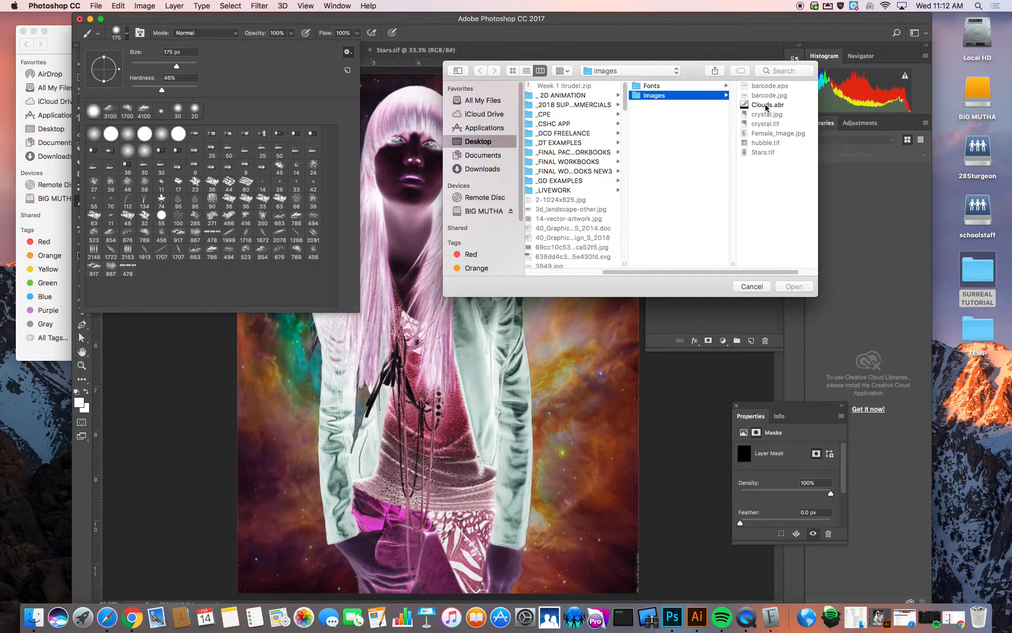
left_click(766, 105)
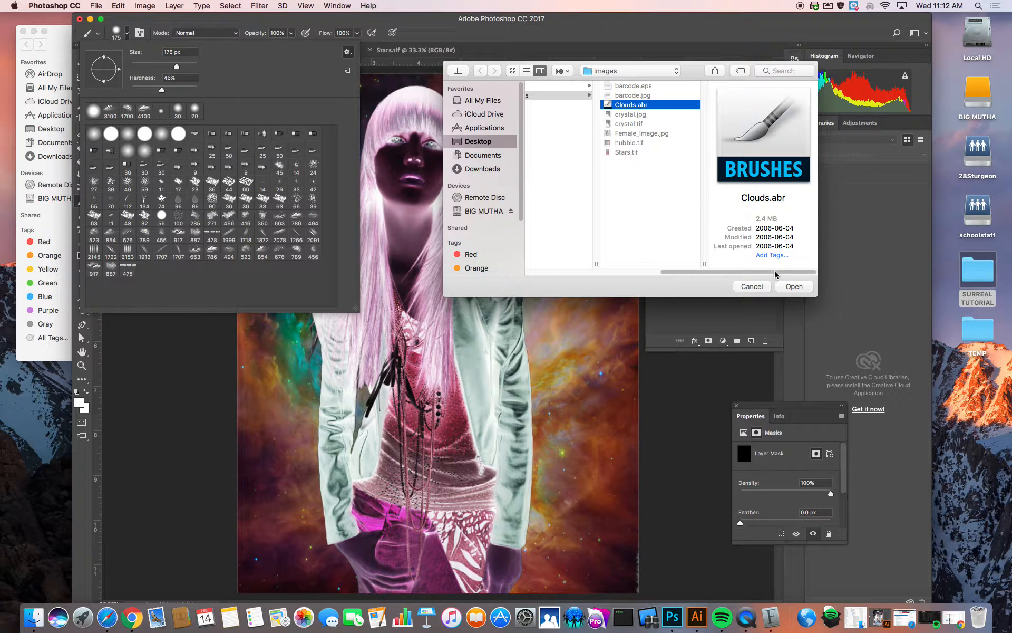
left_click(791, 286)
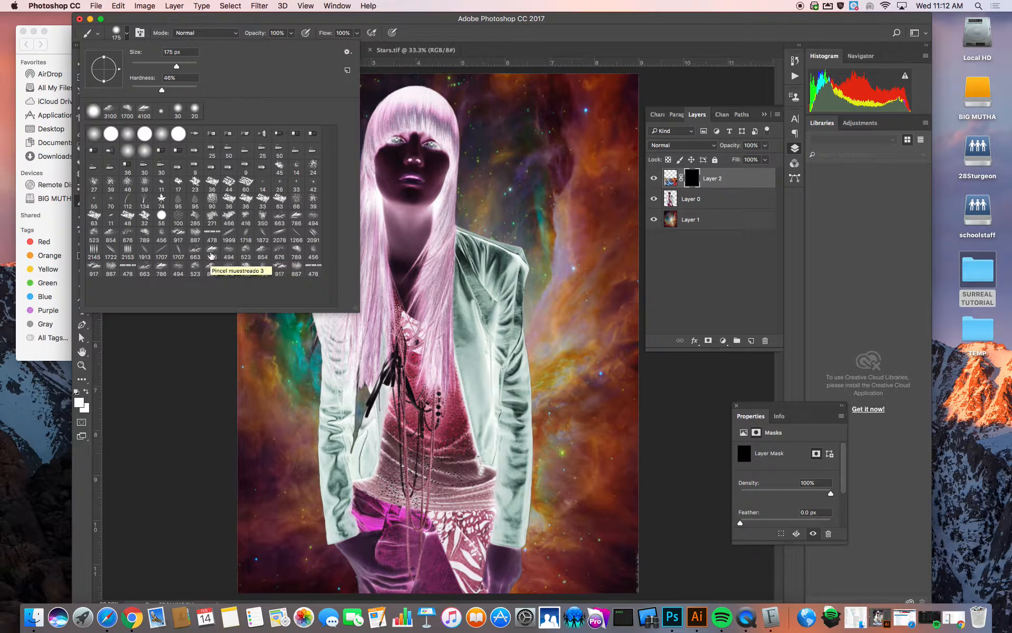
left_click(212, 252)
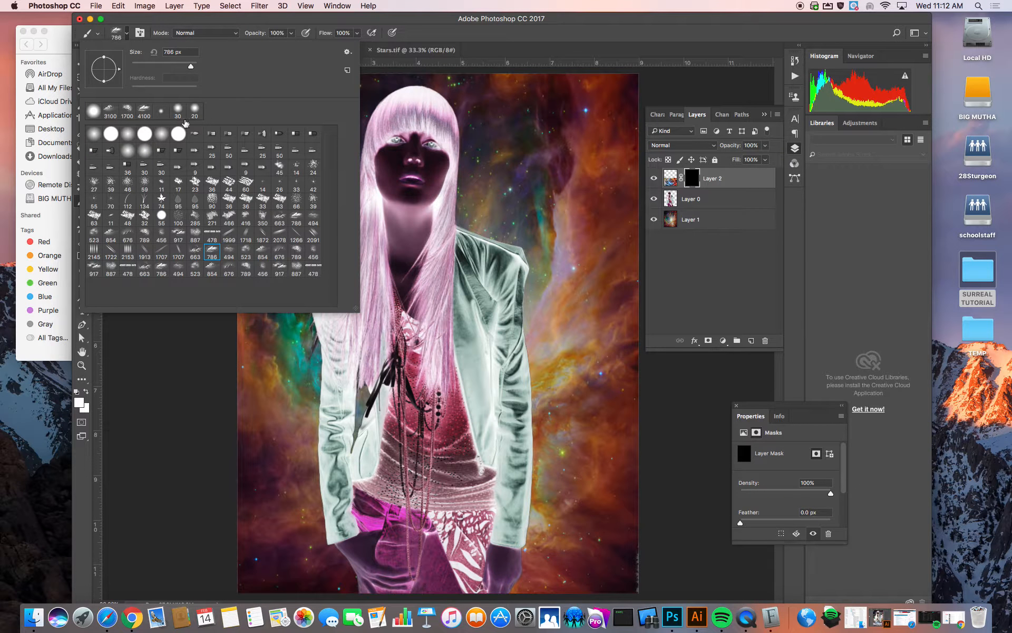
- Enlarge the cloud brush to 3500 px and paint once in white on the stars layer's mask over the woman's hips
left_click(126, 33)
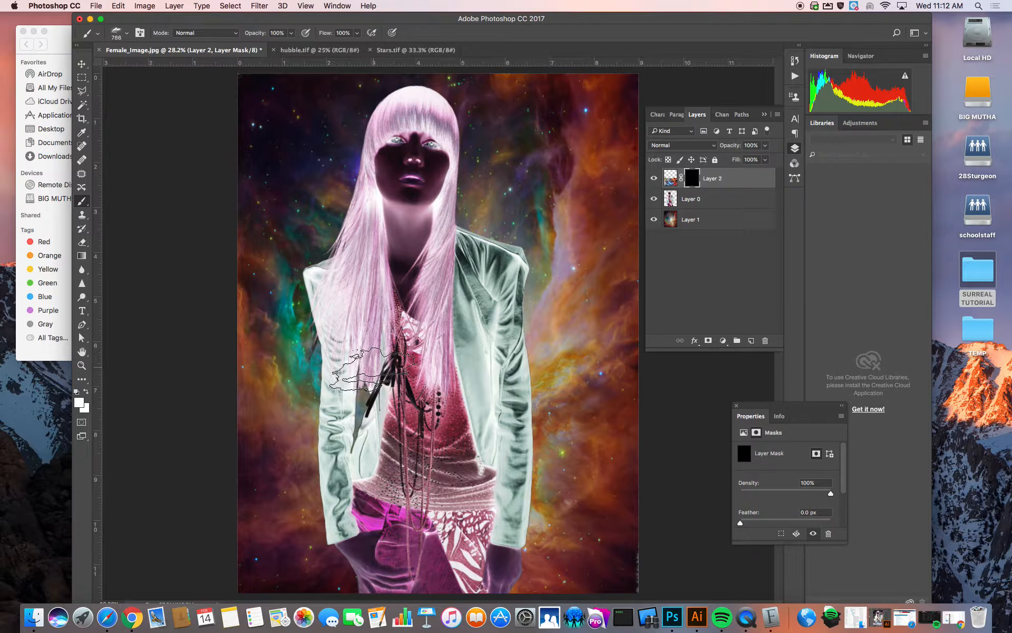
key("bracketright")
key("bracketright")
key("bracketright")
key("bracketright")
key("bracketright")
key("bracketright")
key("bracketright")
key("bracketright")
key("bracketright")
key("bracketright")
key("bracketright")
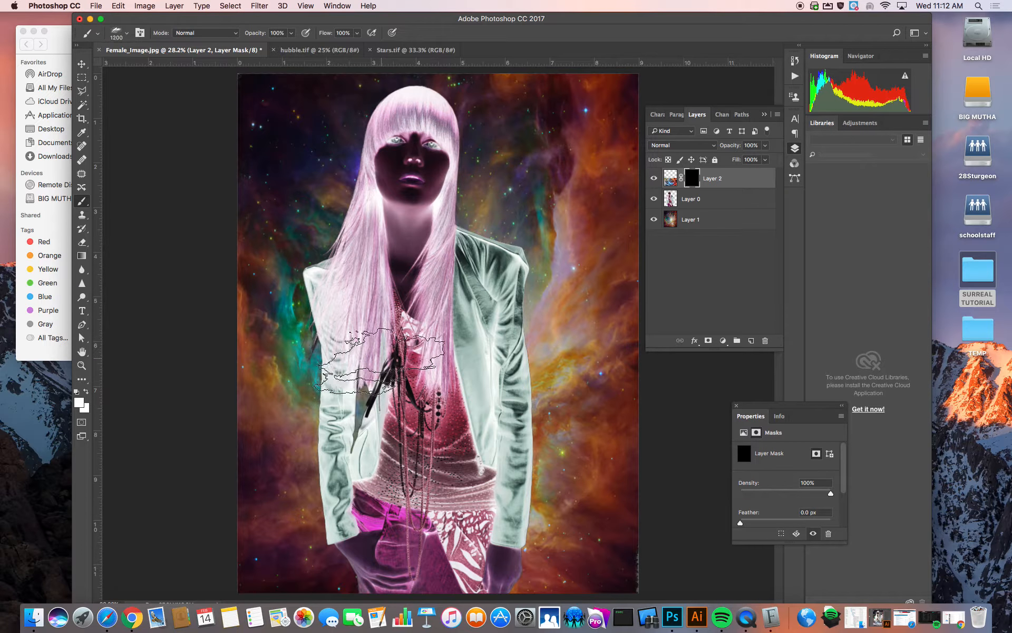
key("bracketright")
key("bracketright")
key("bracketright")
key("bracketright")
key("bracketright")
key("bracketright")
key("bracketright")
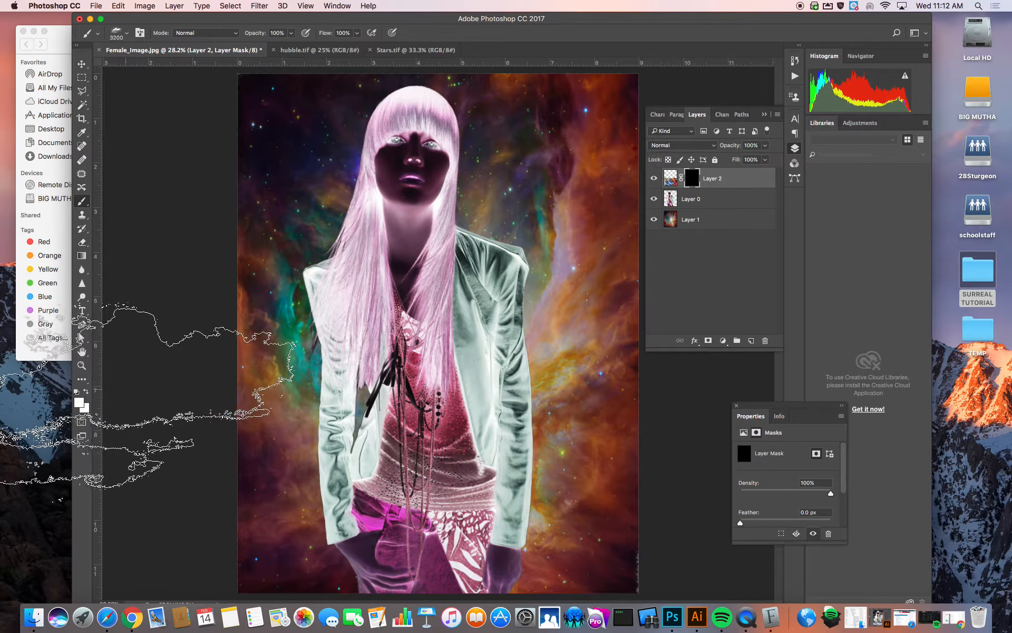
left_click(79, 404)
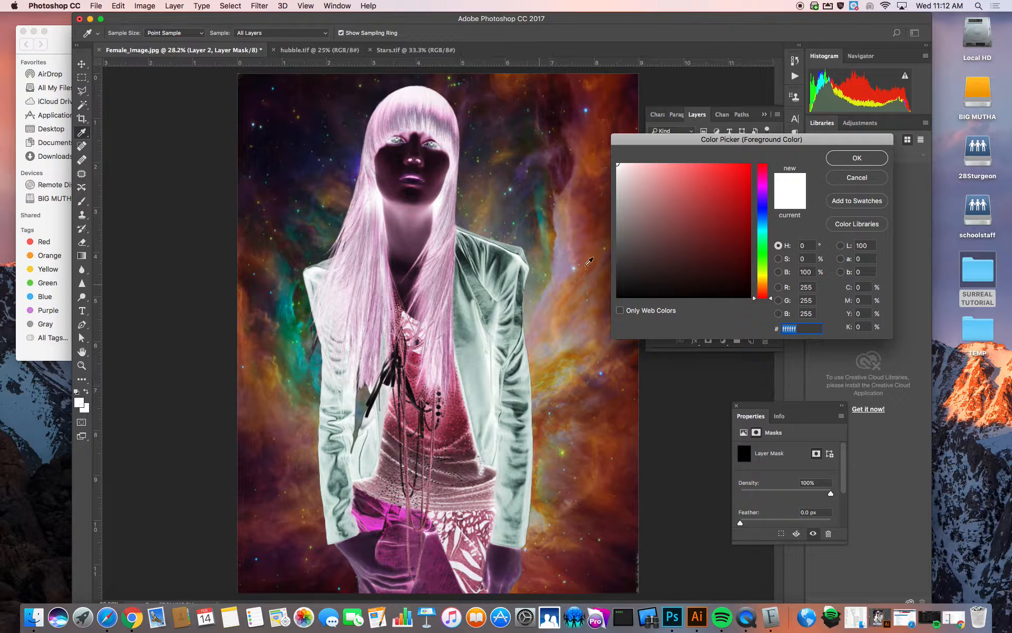
left_click(844, 161)
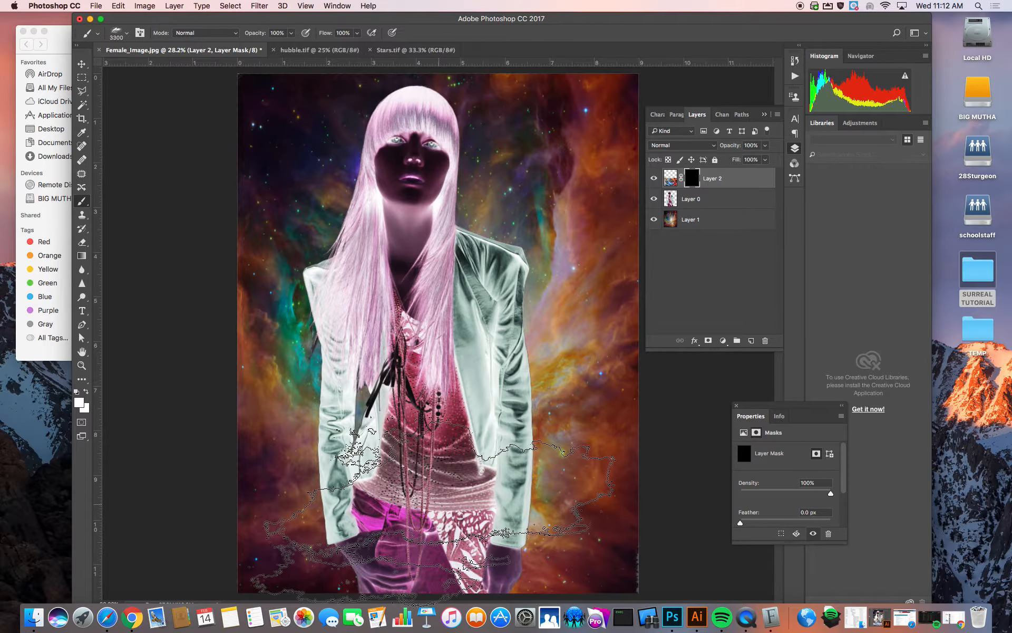
key("bracketright")
key("bracketright")
key("bracketright")
left_click(422, 506)
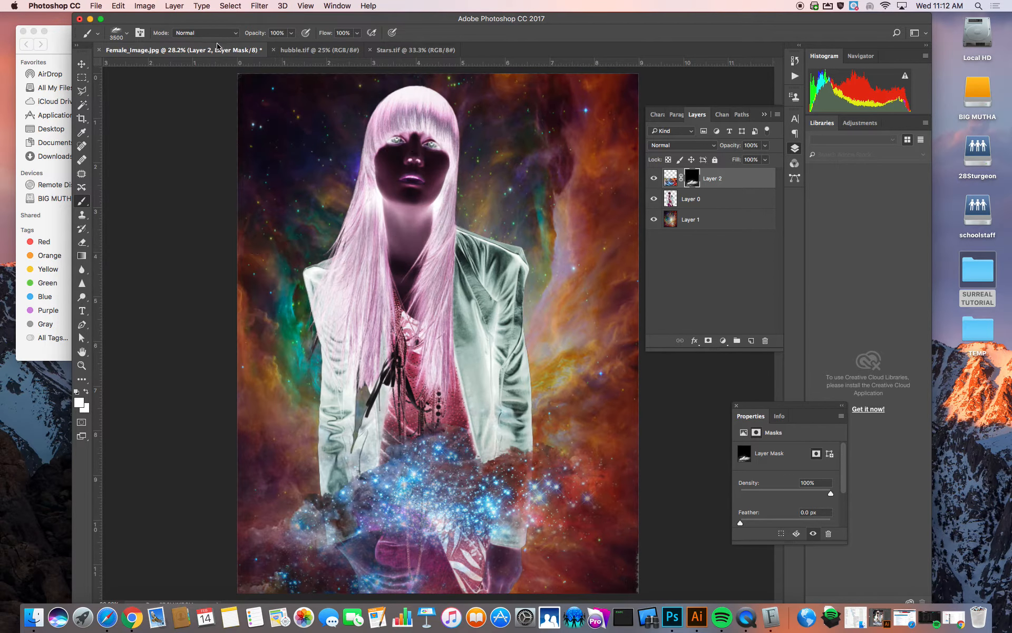
- Choose the 854 px cloud brush, enlarge it to 2400 px, and stamp the stars mask near the canvas's lower-right corner
left_click(127, 35)
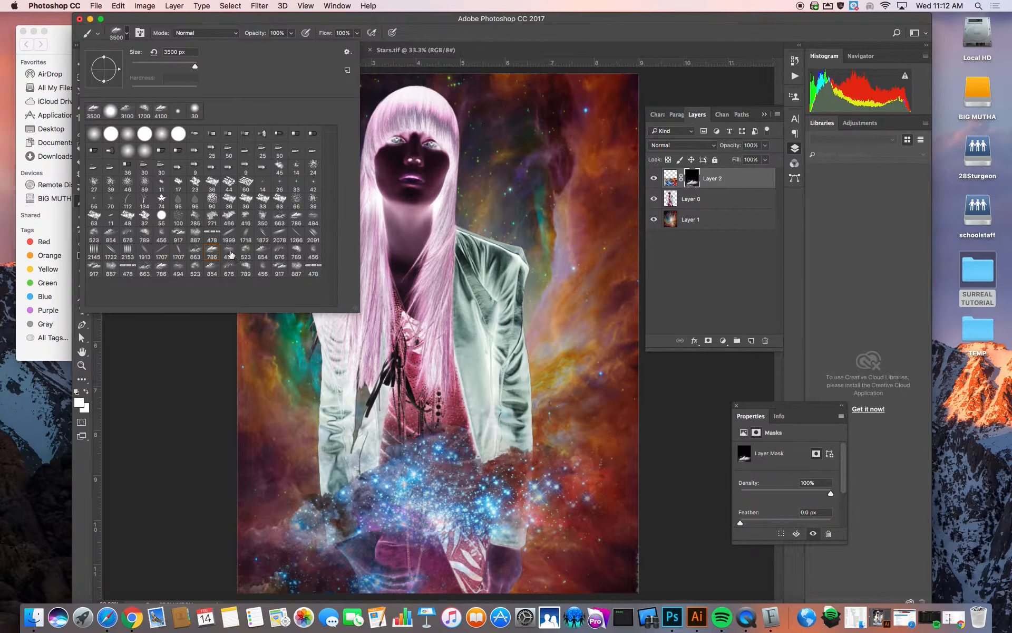
left_click(263, 252)
left_click(118, 38)
key("]")
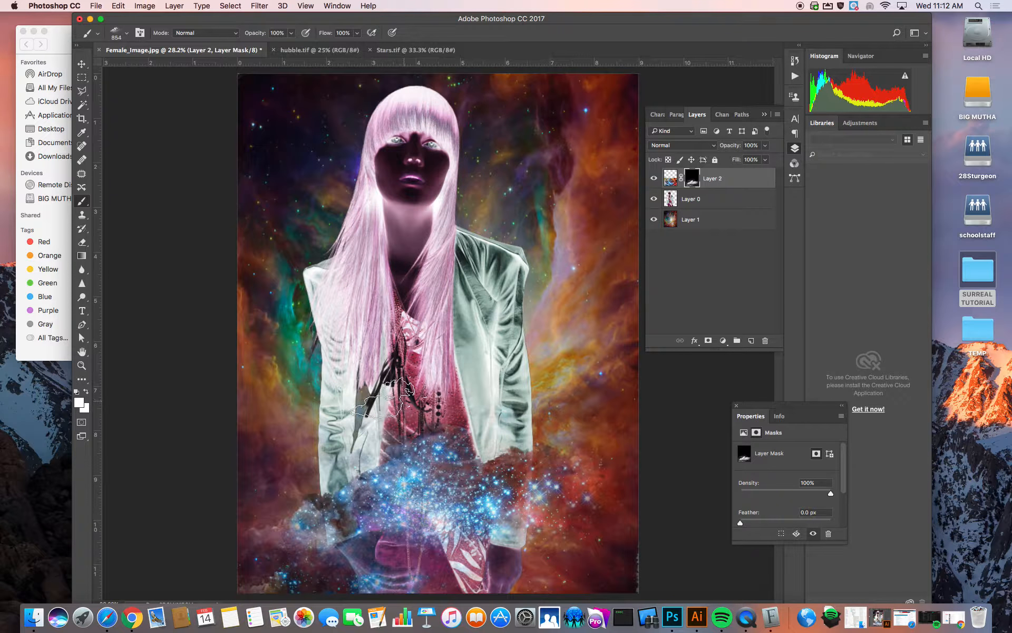
key("]")
key("]")
key("]")
key("]")
key("]")
key("]")
key("]")
key("]")
key("]")
key("]")
key("]")
key("]")
key("]")
key("]")
key("]")
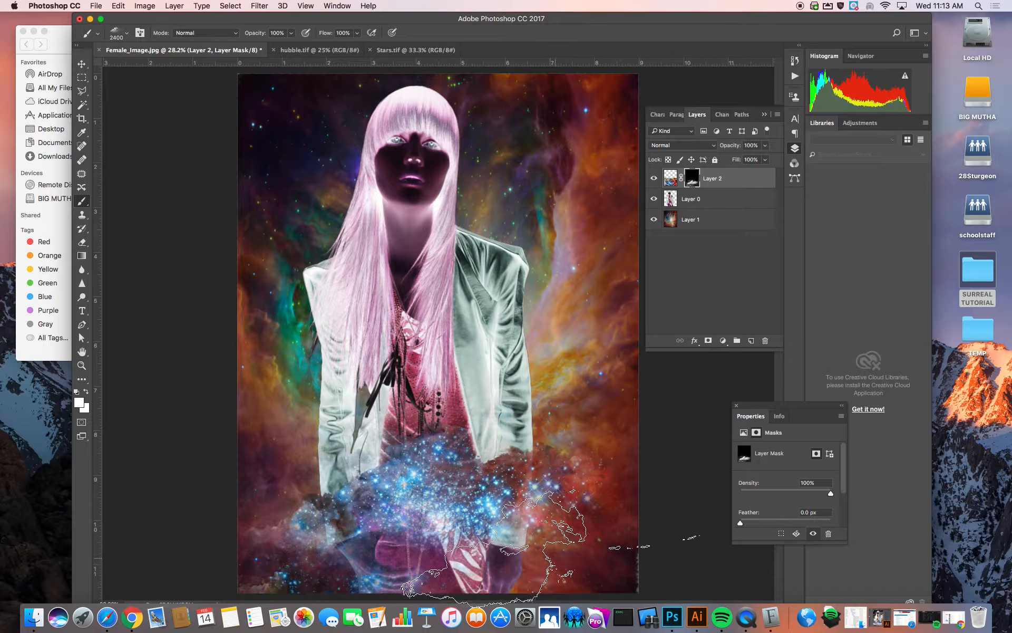
left_click(554, 549)
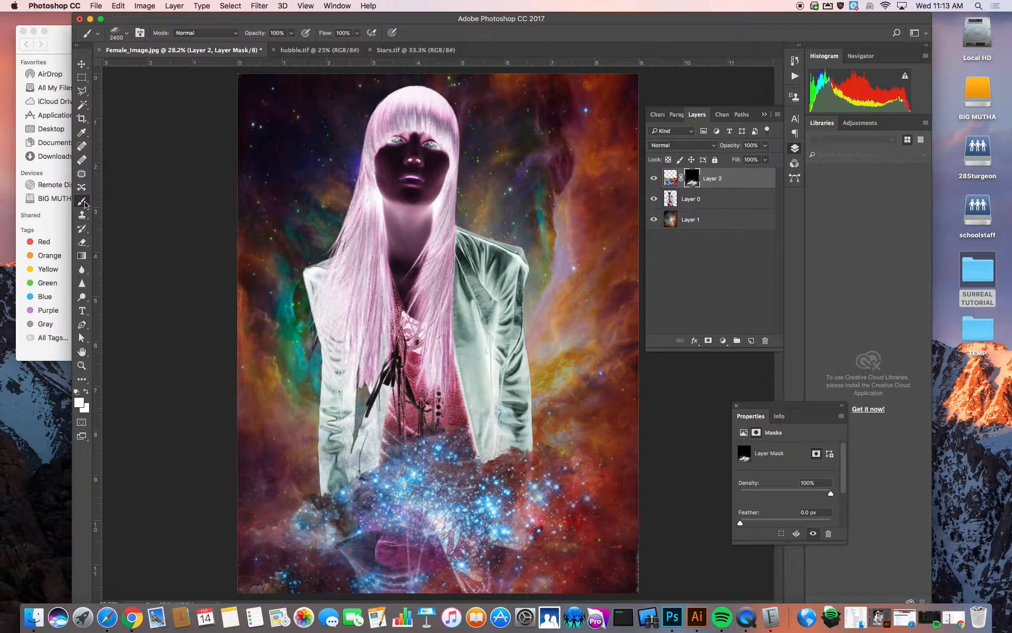
- Choose the 917 px cloud brush, enlarge it to 2000 px, and paint the stars mask near the canvas's lower-left corner
left_click(117, 34)
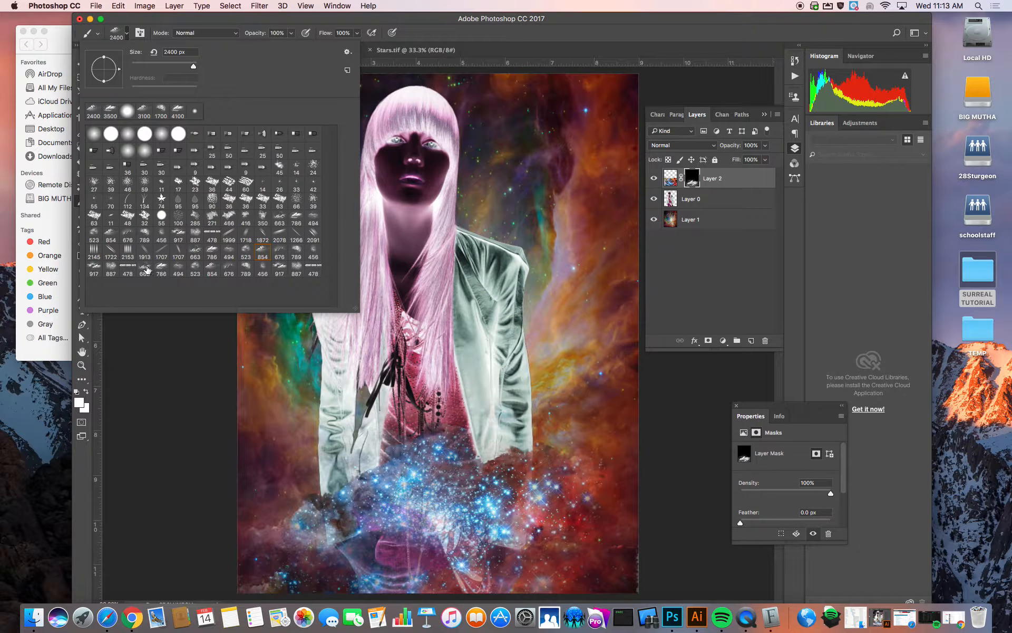
left_click(95, 267)
left_click(104, 38)
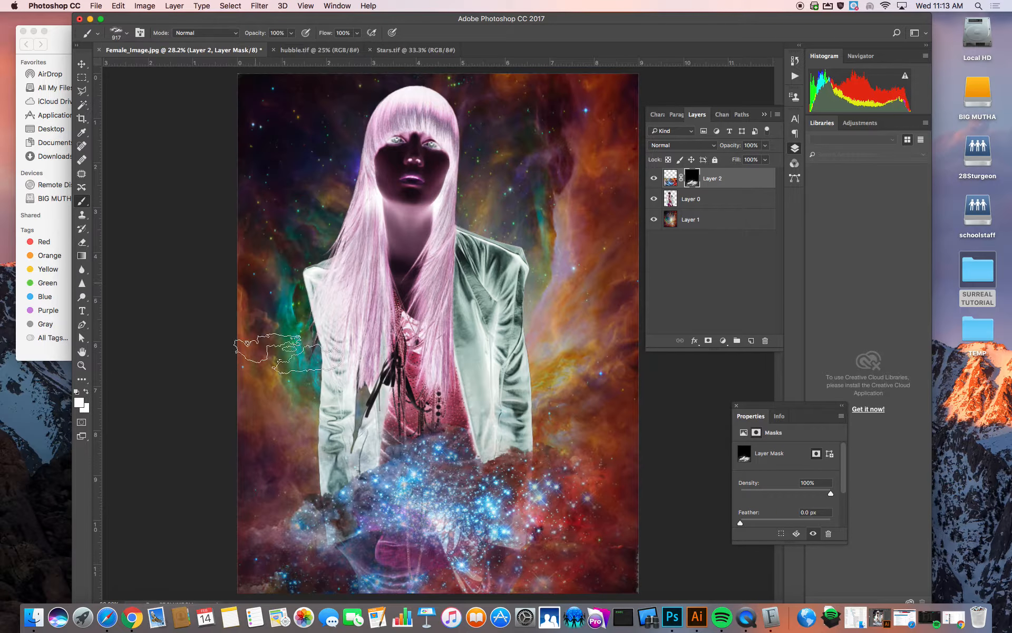
key("]")
key("]")
key("]")
key("]")
key("]")
key("]")
key("]")
key("]")
key("]")
key("]")
key("]")
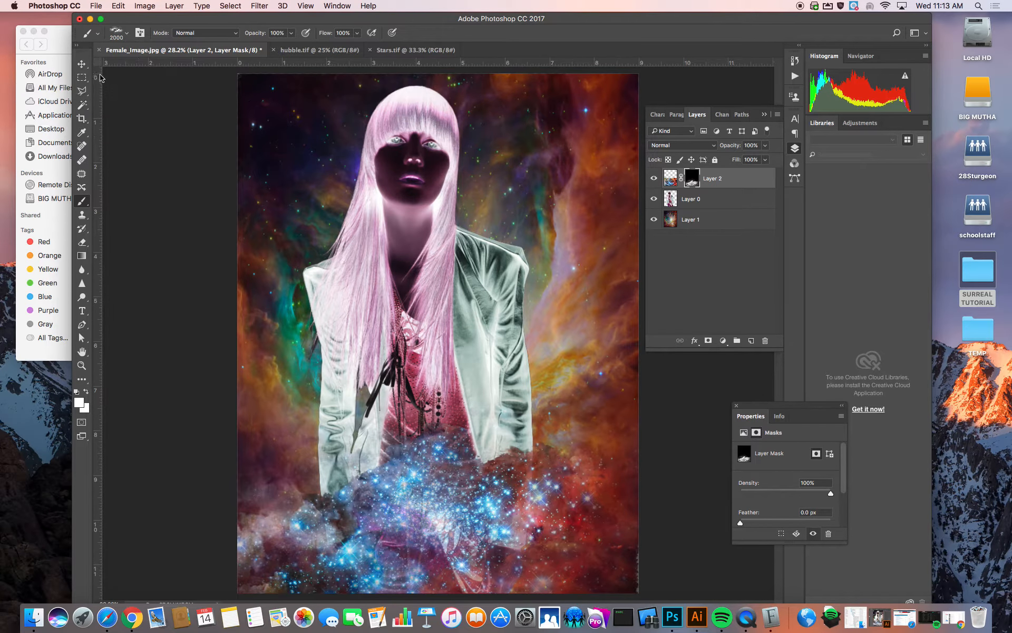
left_click(81, 64)
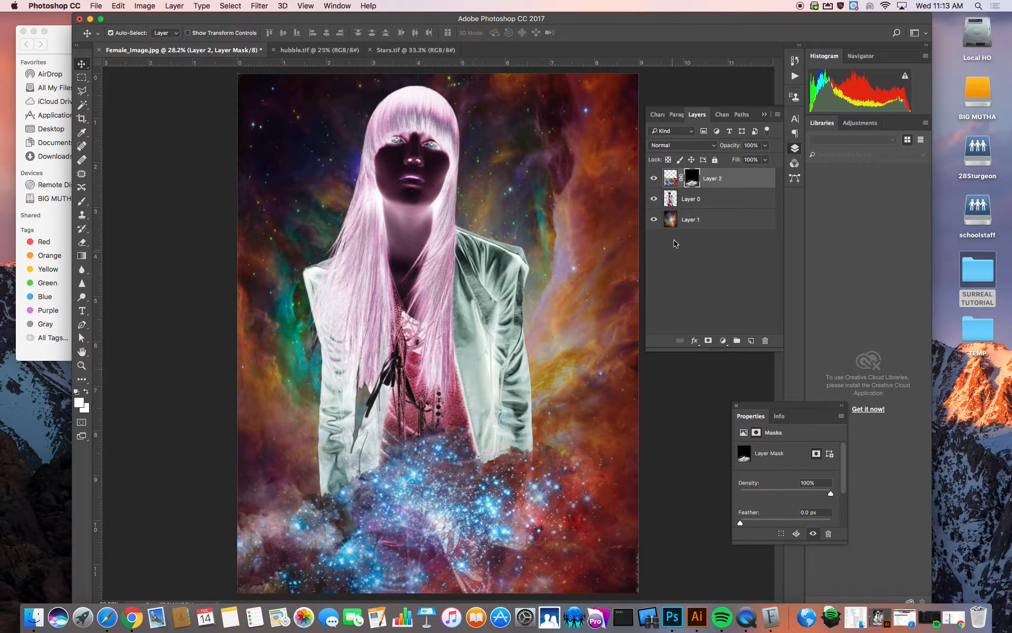
- View the stars layer's painted mask on its own, and return to the full composite
mouse_move(655, 199)
left_mouse_down()
mouse_move(654, 219)
mouse_move(655, 200)
left_mouse_up()
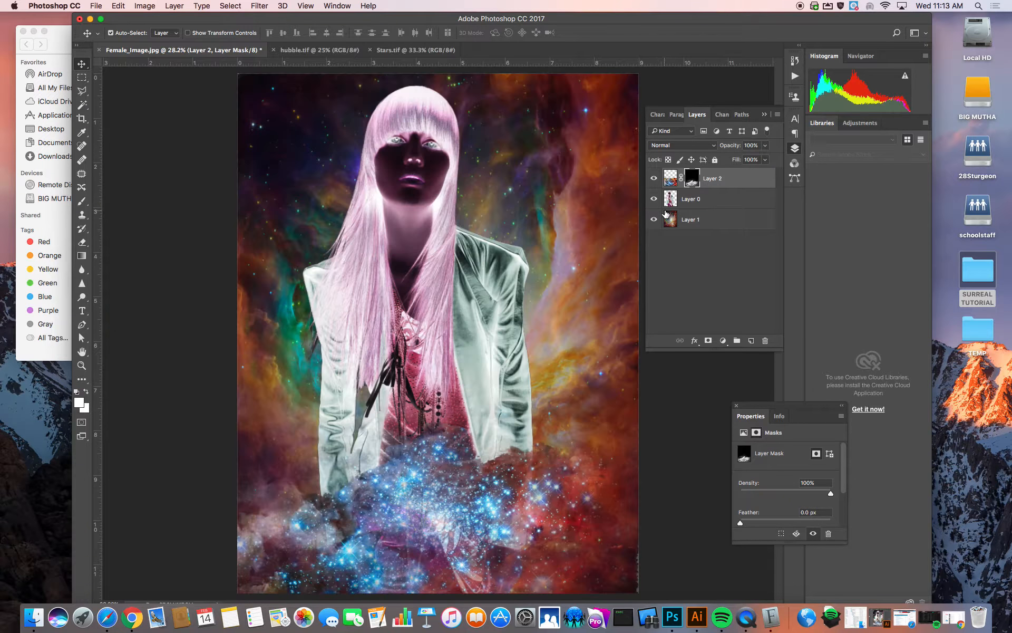
left_click(692, 180, "alt")
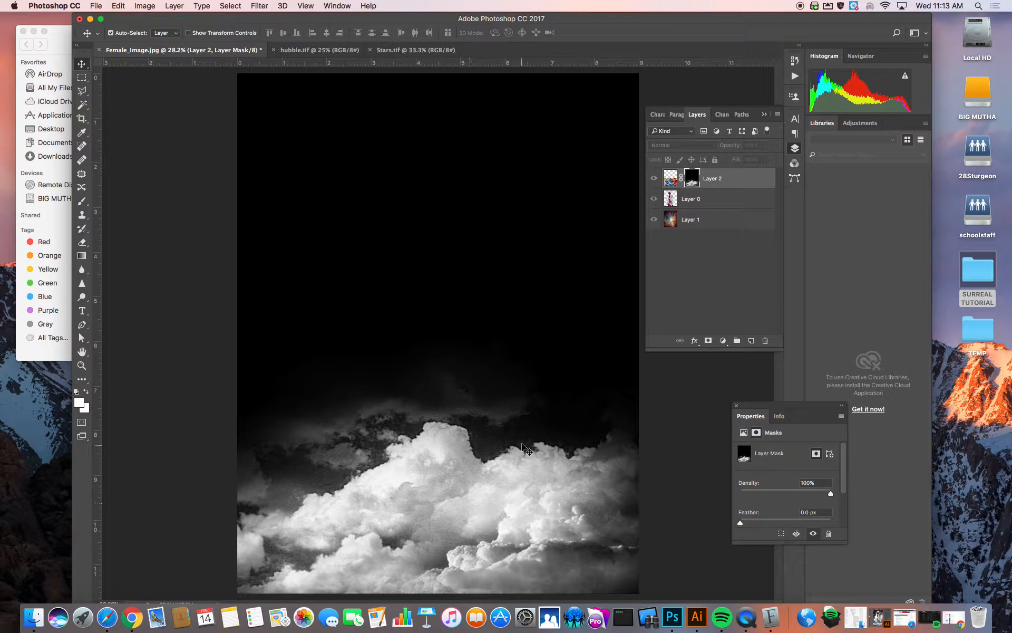
left_click(695, 182, "alt")
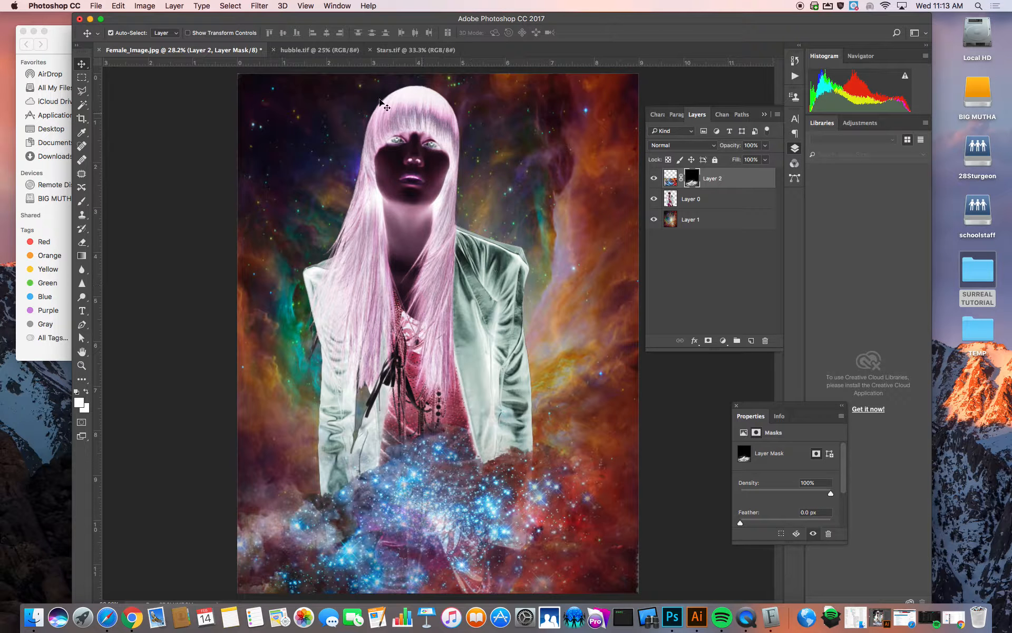
- Switch to the Finder window SURREAL TUTORIAL and preview crystal.tif from the Images folder
left_click_drag(217, 24, 292, 46)
left_click(118, 31)
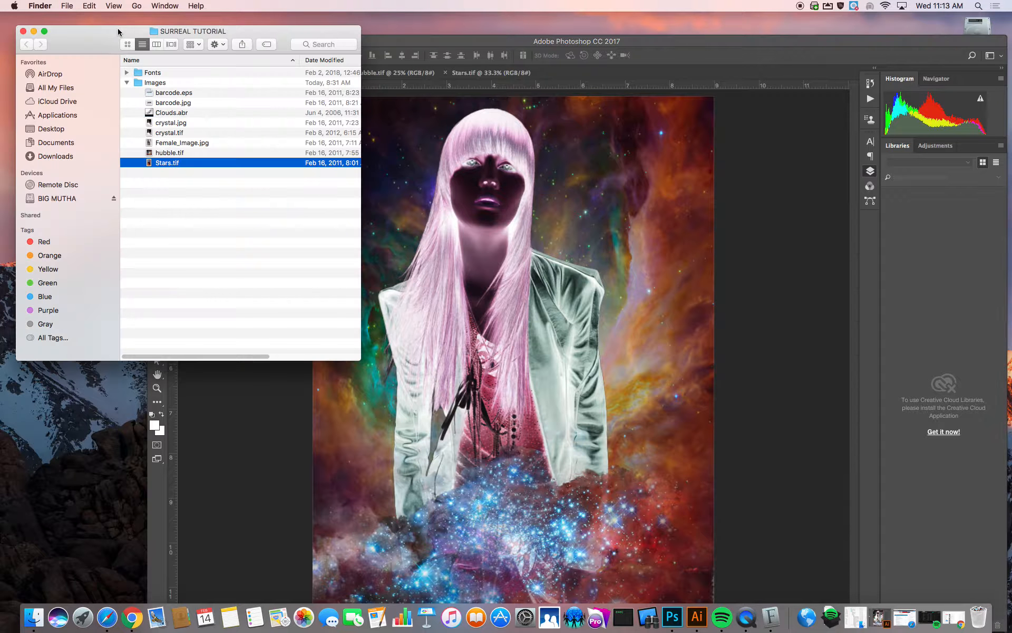
left_click(161, 134)
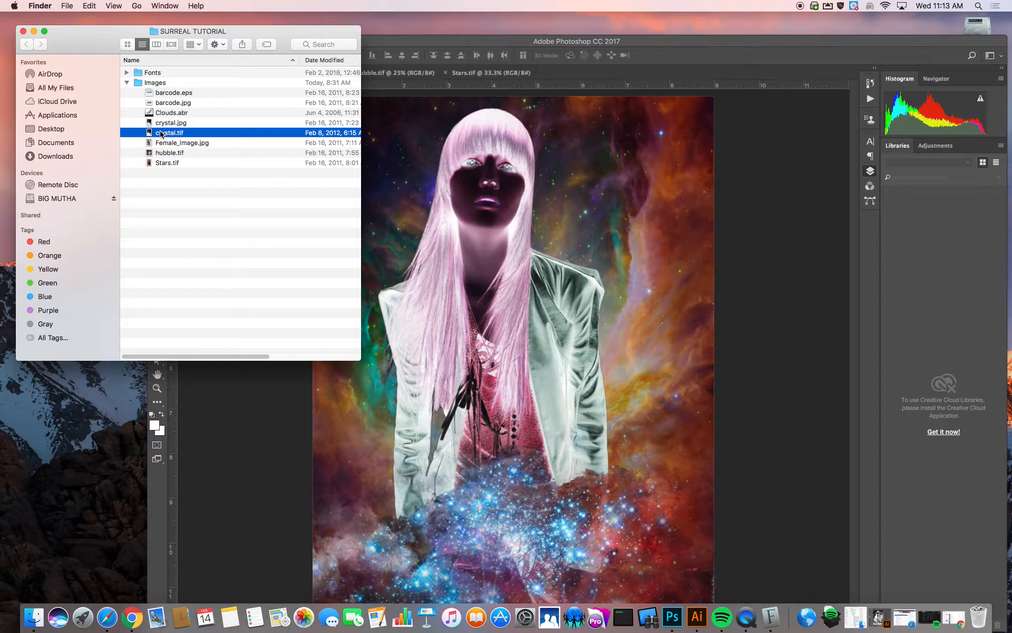
key("space")
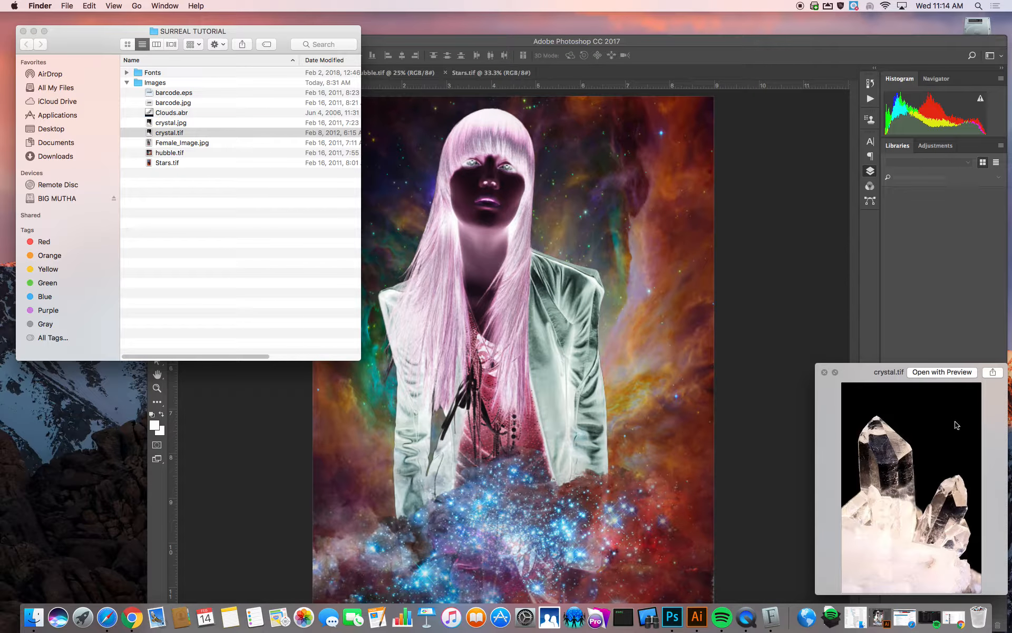
left_click_drag(869, 380, 382, 155)
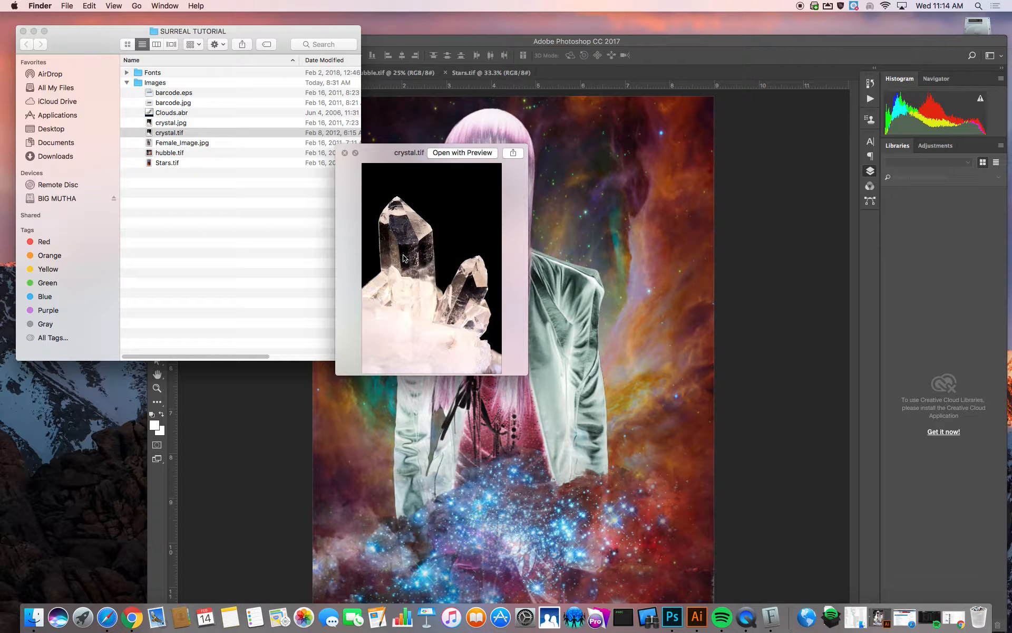
key("space")
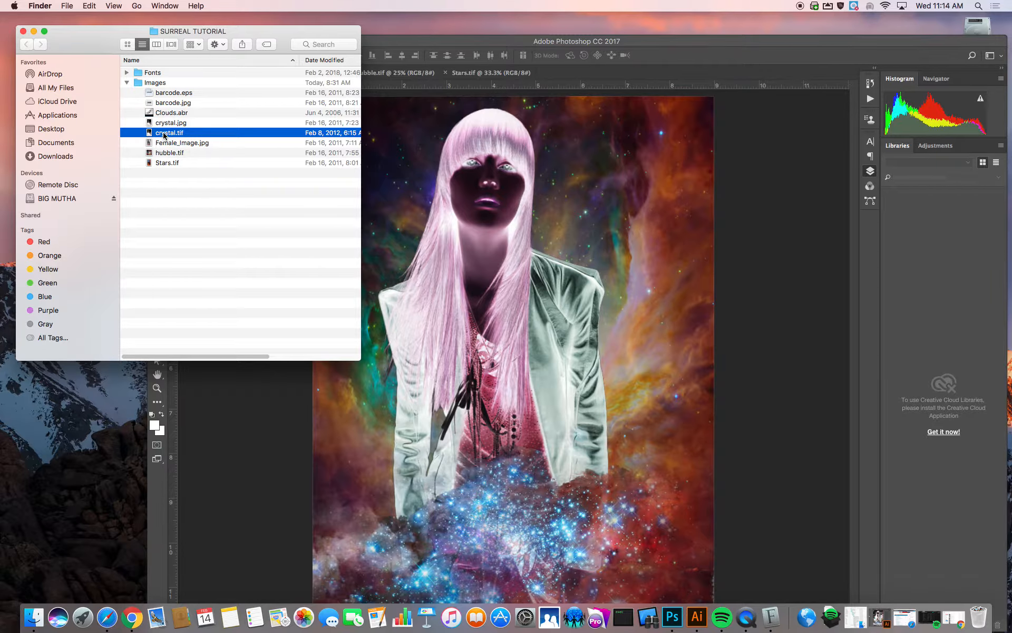
- Open crystal.tif in Photoshop and copy its image into Female_Image.jpg as the uppermost layer over the woman's chest
left_click_drag(164, 136, 673, 620)
left_click_drag(505, 41, 424, 15)
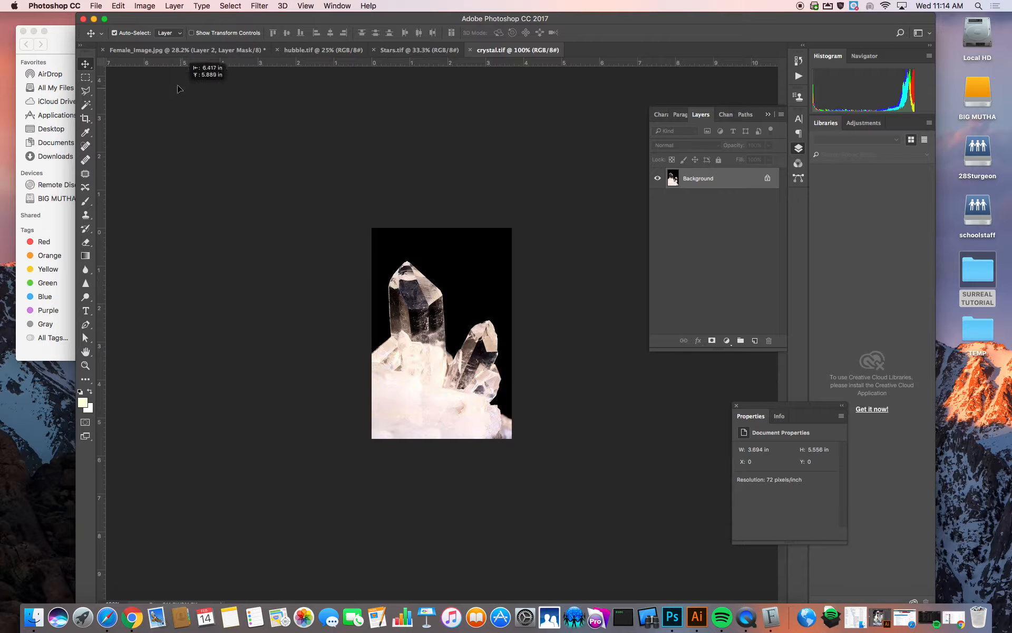
left_click(151, 50)
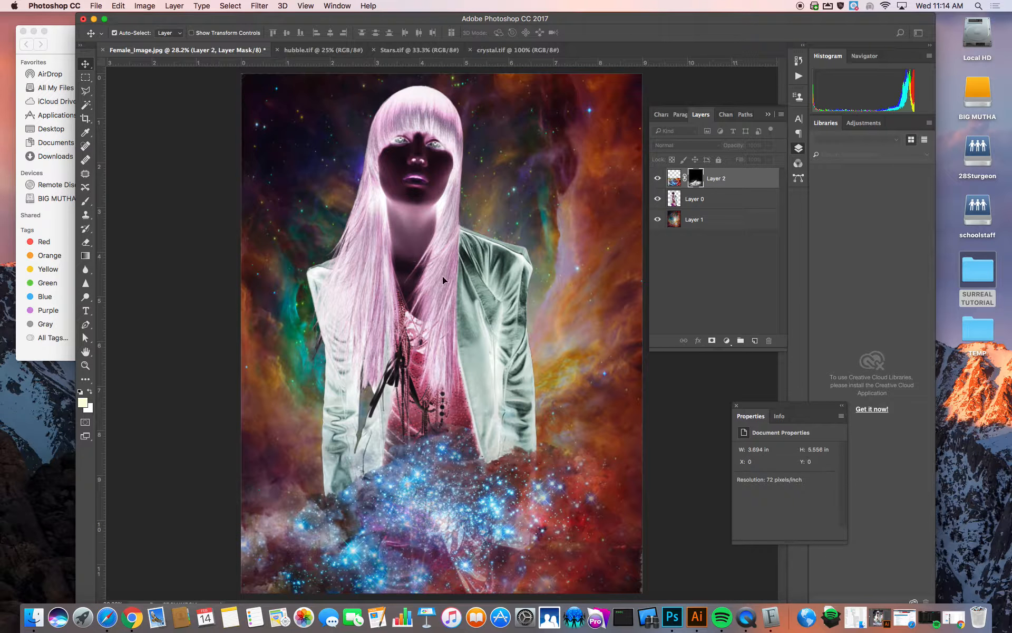
left_click_drag(441, 276, 444, 281)
- Enlarge the crystal layer to about 423%, 3.75 in wide, and place it over the jacket's right-hand half and shoulder
key("ctrl+t")
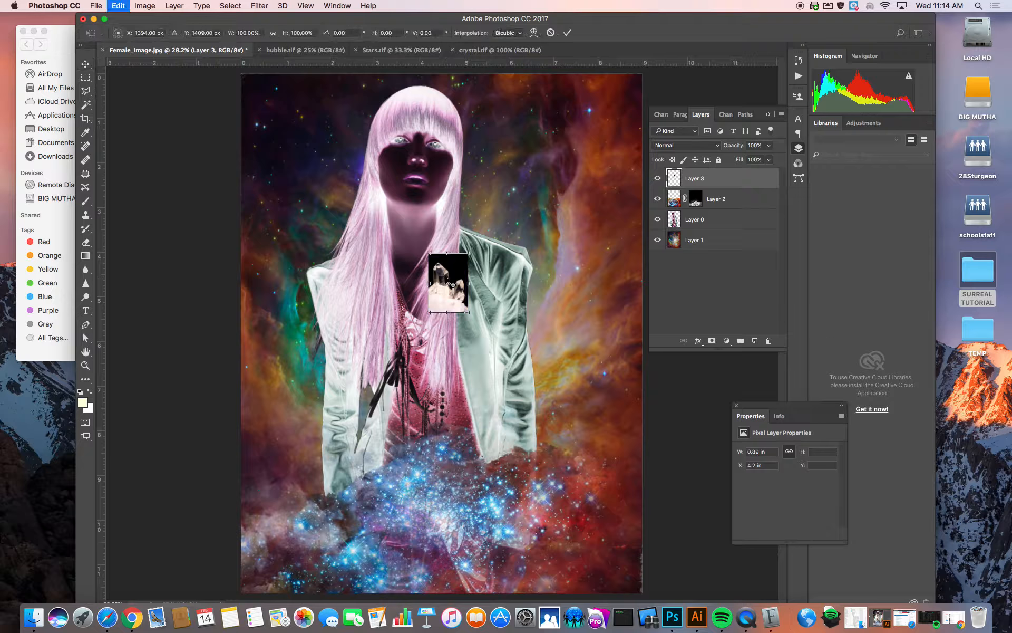
left_click_drag(468, 313, 595, 505)
left_click_drag(490, 337, 462, 269)
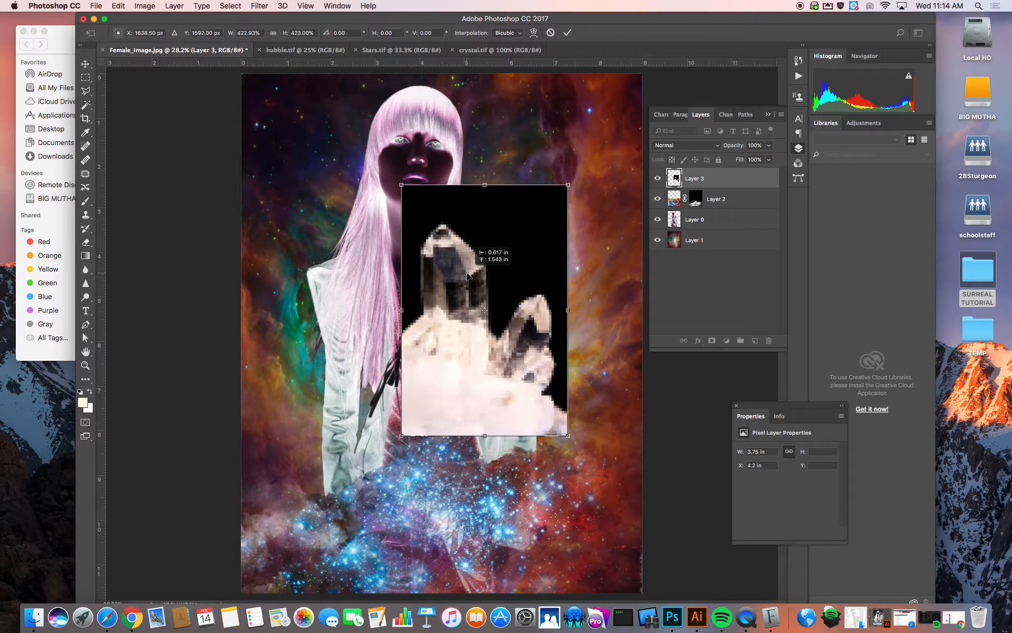
key("Return")
left_click_drag(518, 304, 483, 290)
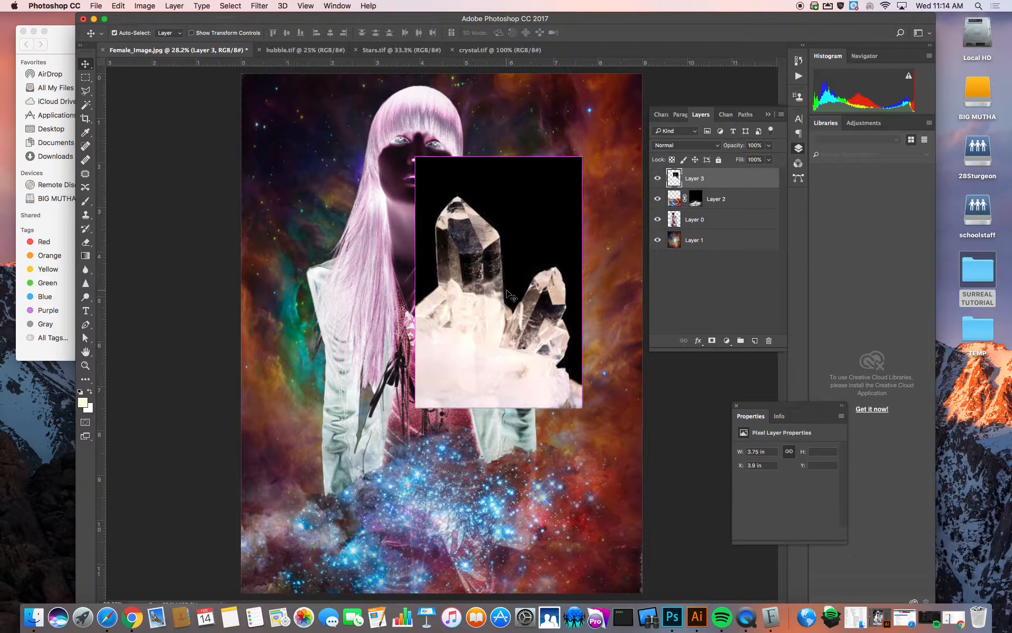
- Rotate the crystal layer about 44° clockwise, scale it to about 82%, and place it against the woman's right-hand shoulder
key("ctrl+t")
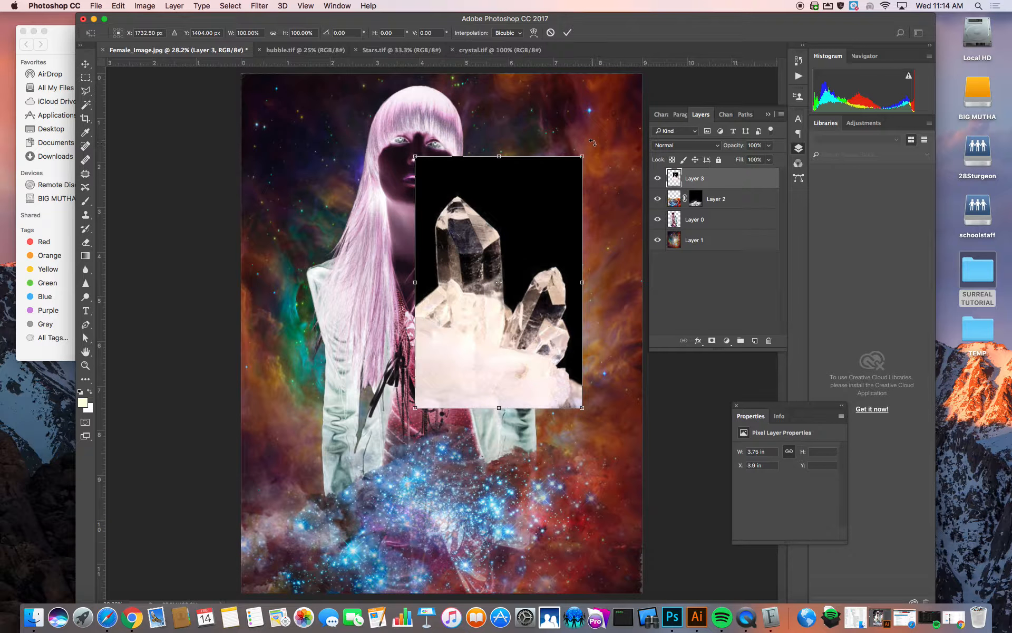
left_click_drag(594, 142, 640, 253)
left_click_drag(494, 283, 528, 260)
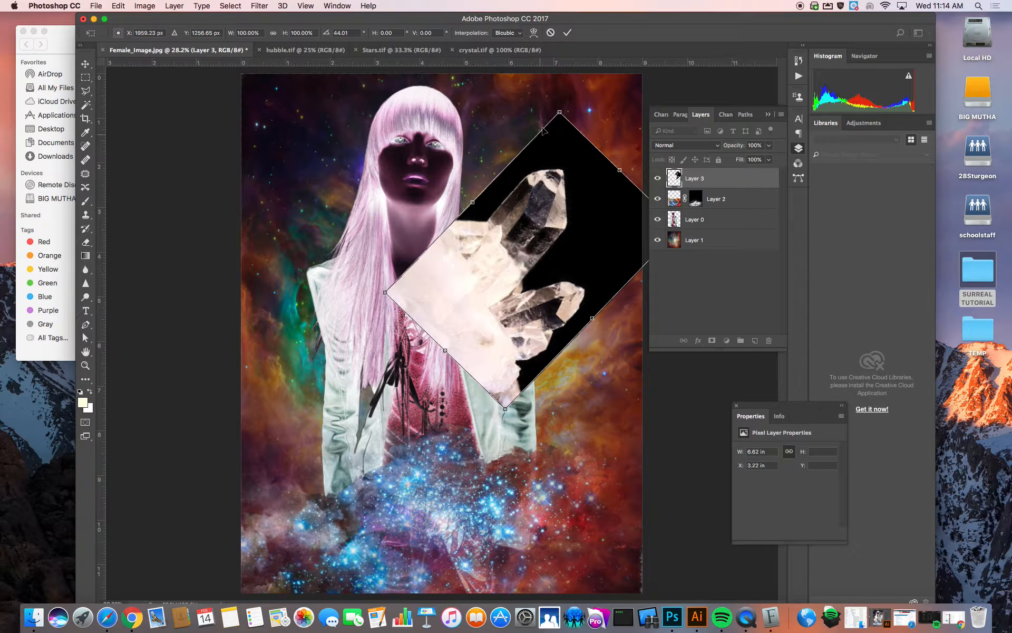
left_click_drag(560, 113, 549, 166)
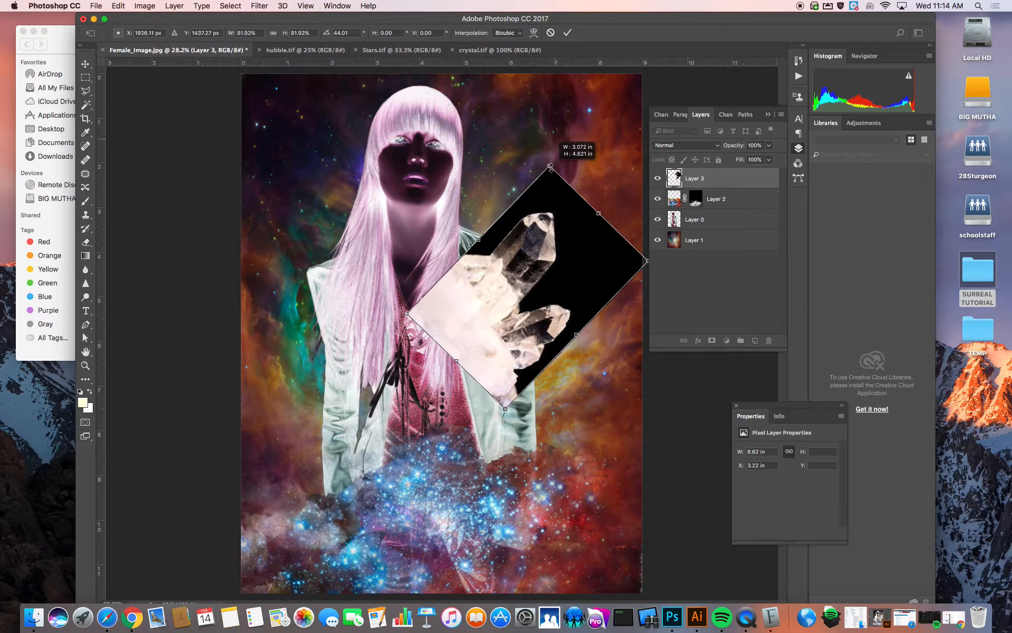
left_click_drag(506, 256, 530, 234)
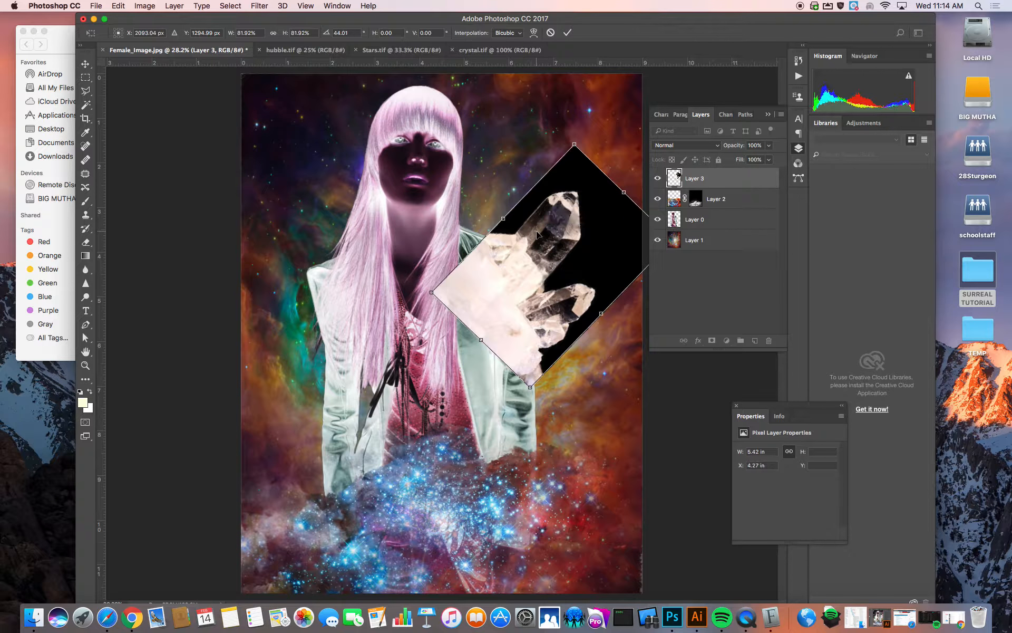
key("Return")
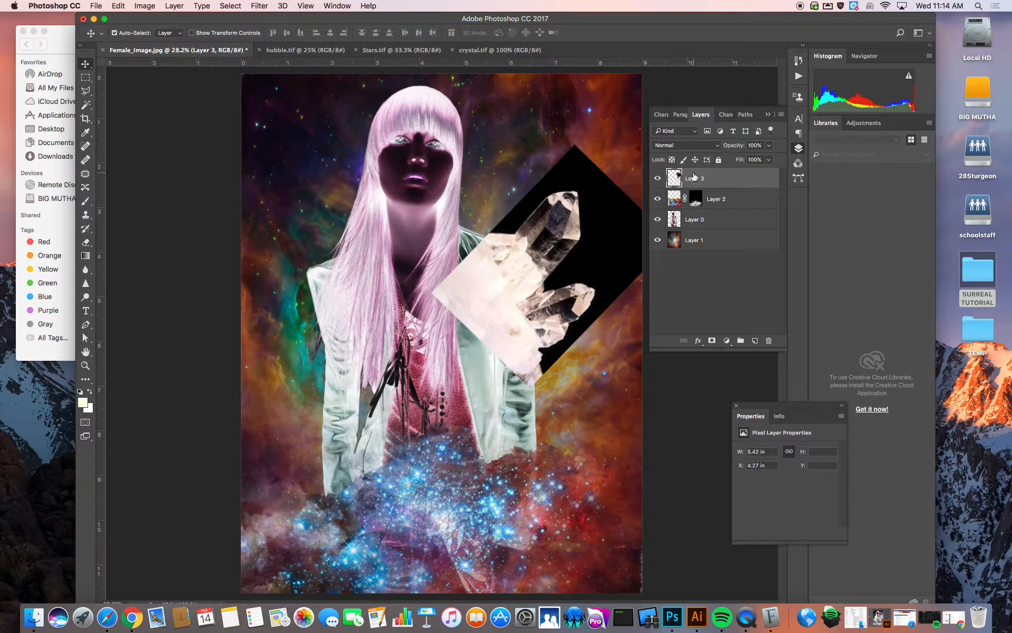
- Move the crystal layer directly beneath the woman's layer and try the Soft Light and Lighten blend modes on it
left_click_drag(694, 177, 693, 230)
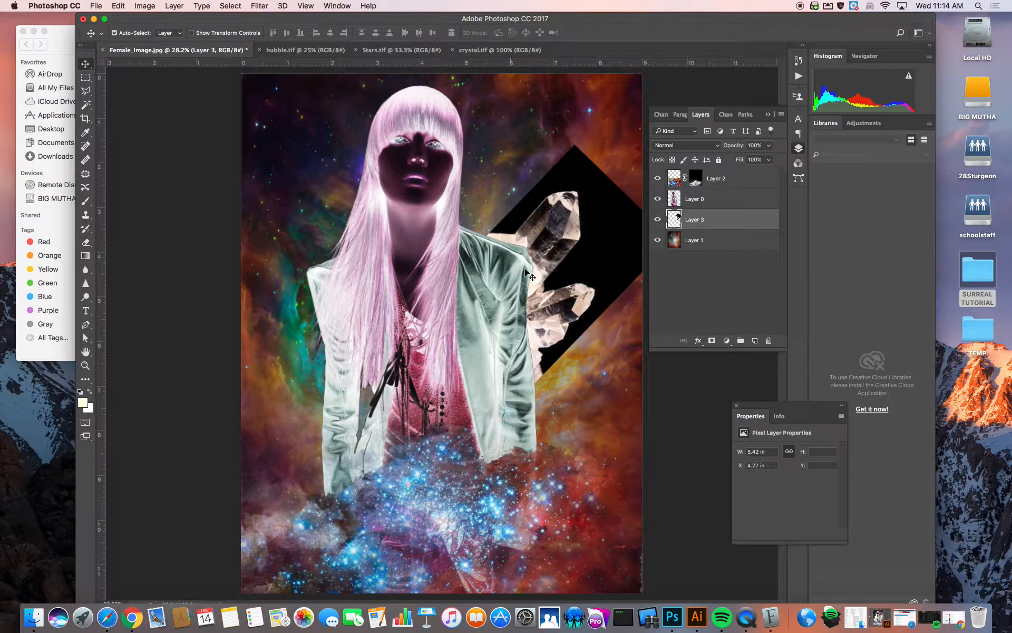
left_click(680, 146)
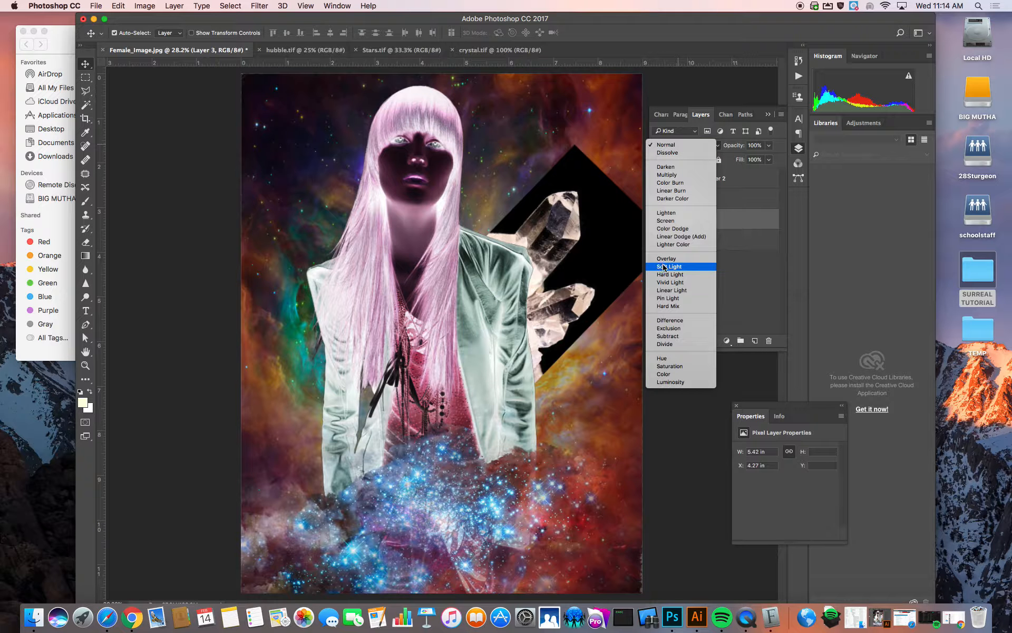
left_click(664, 267)
left_click(679, 147)
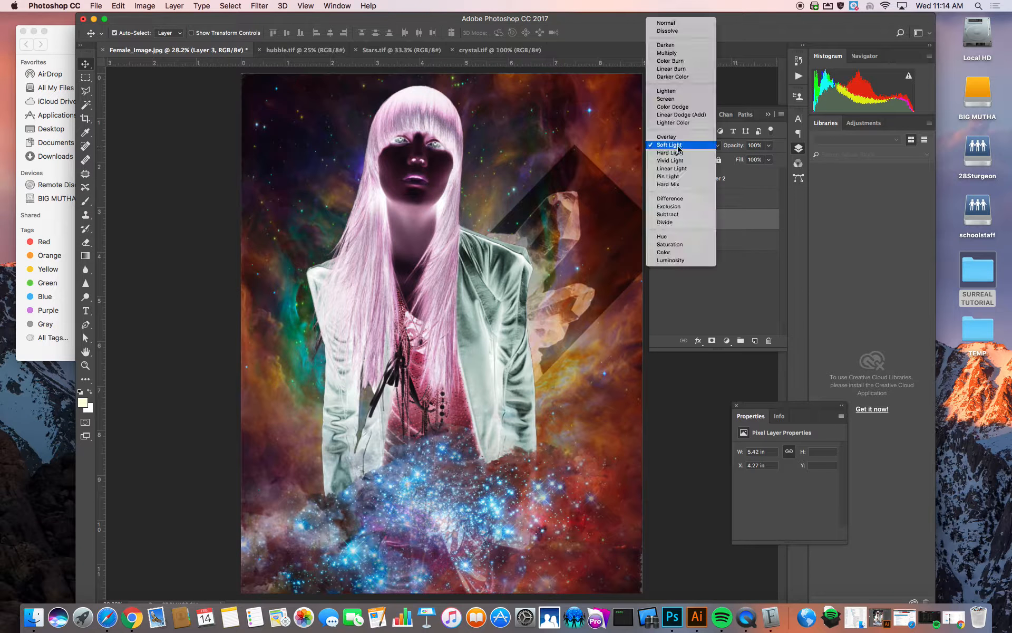
left_click(679, 91)
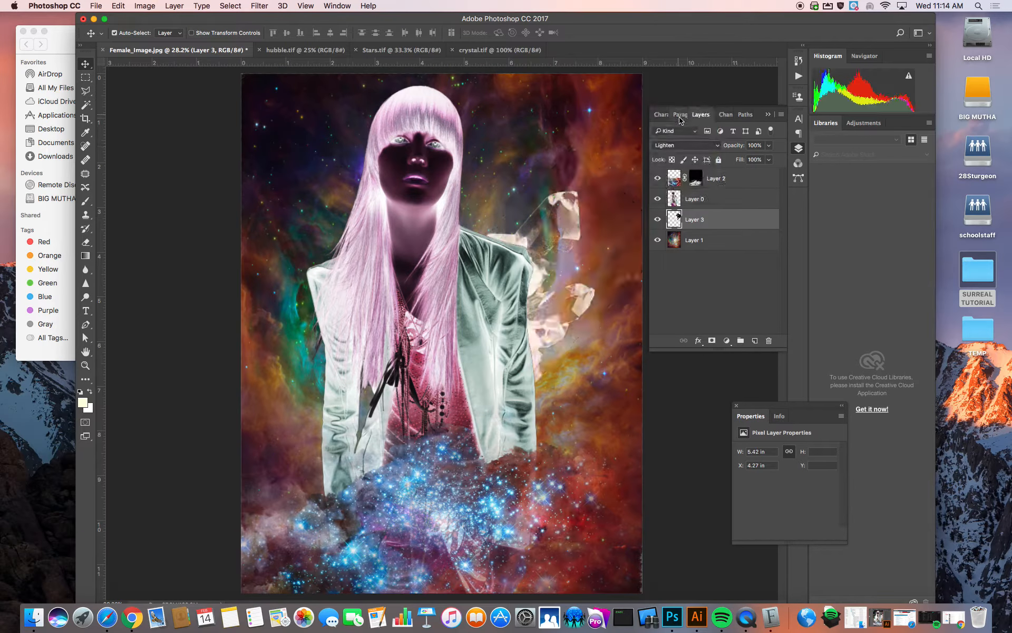
- Try the Screen, Color Dodge, Linear Dodge (Add) and Lighter Color blend modes on the crystal layer
left_click(678, 145)
left_click(676, 152)
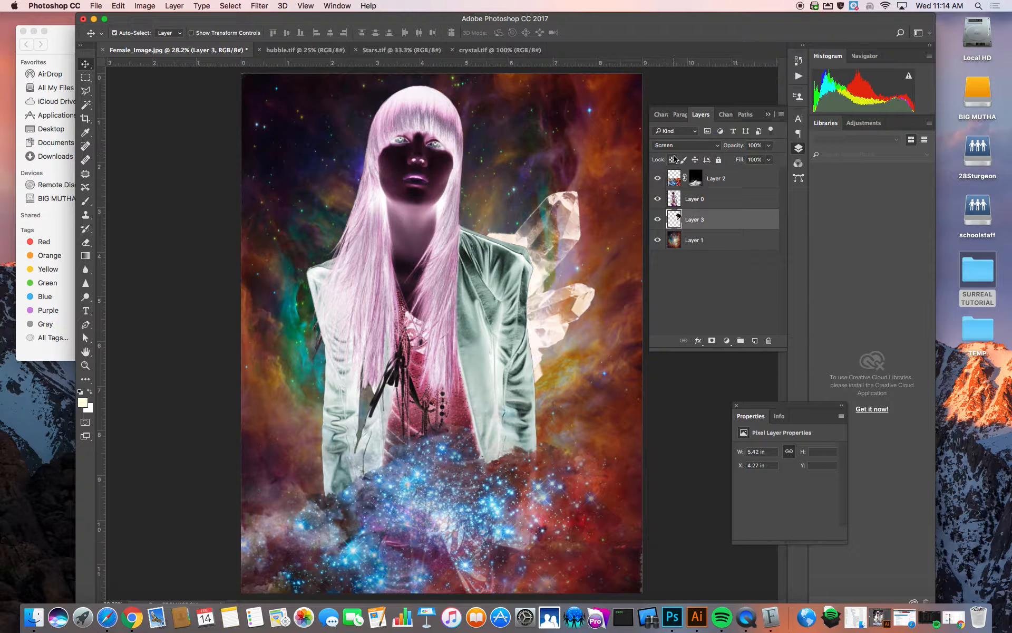
left_click(667, 146)
left_click(668, 158)
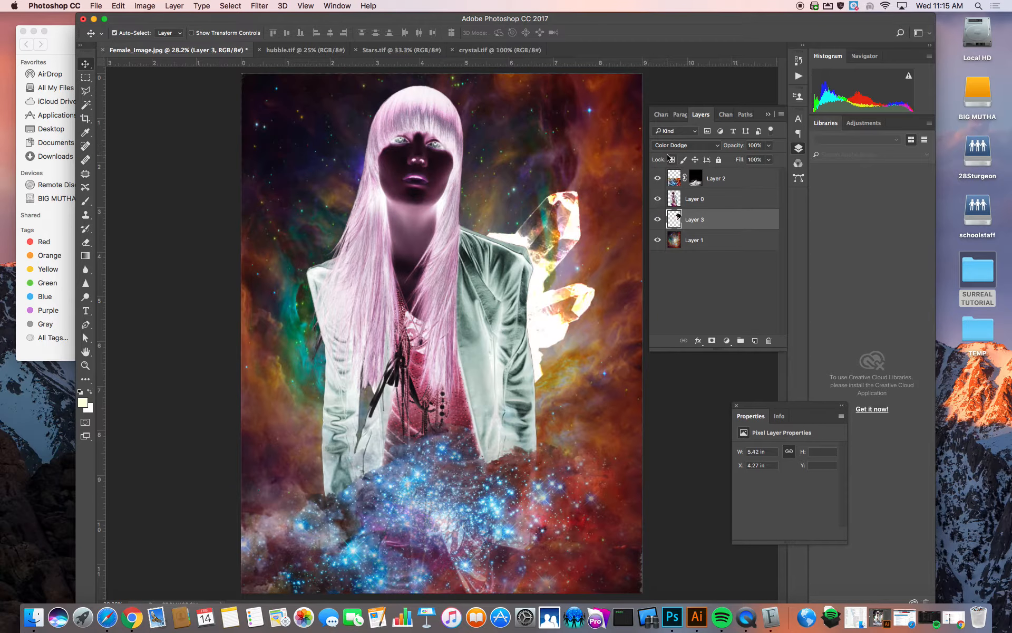
left_click(668, 146)
left_click(669, 154)
left_click(670, 149)
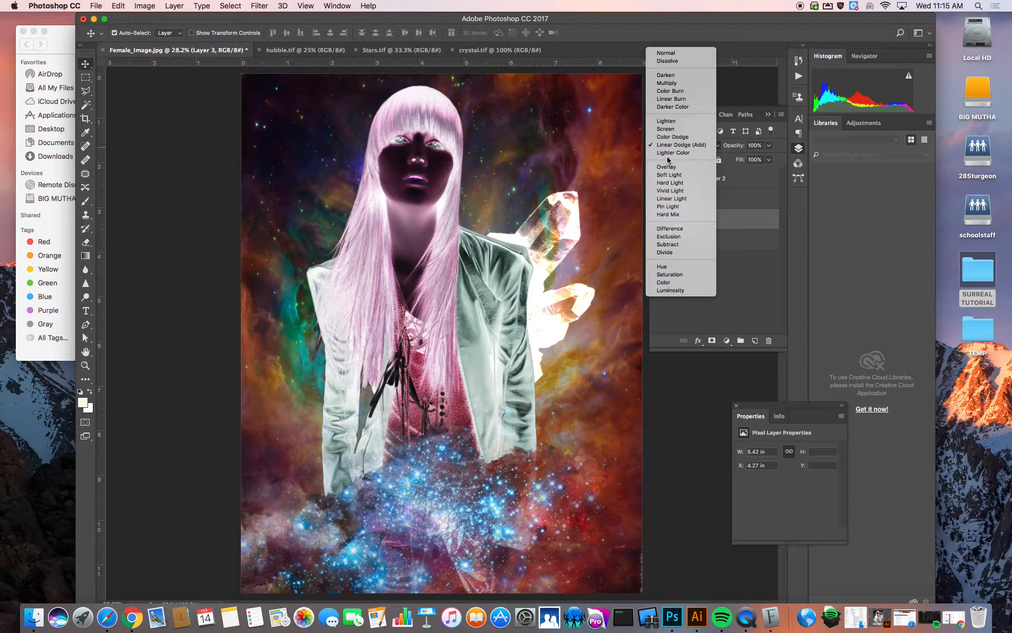
left_click(667, 153)
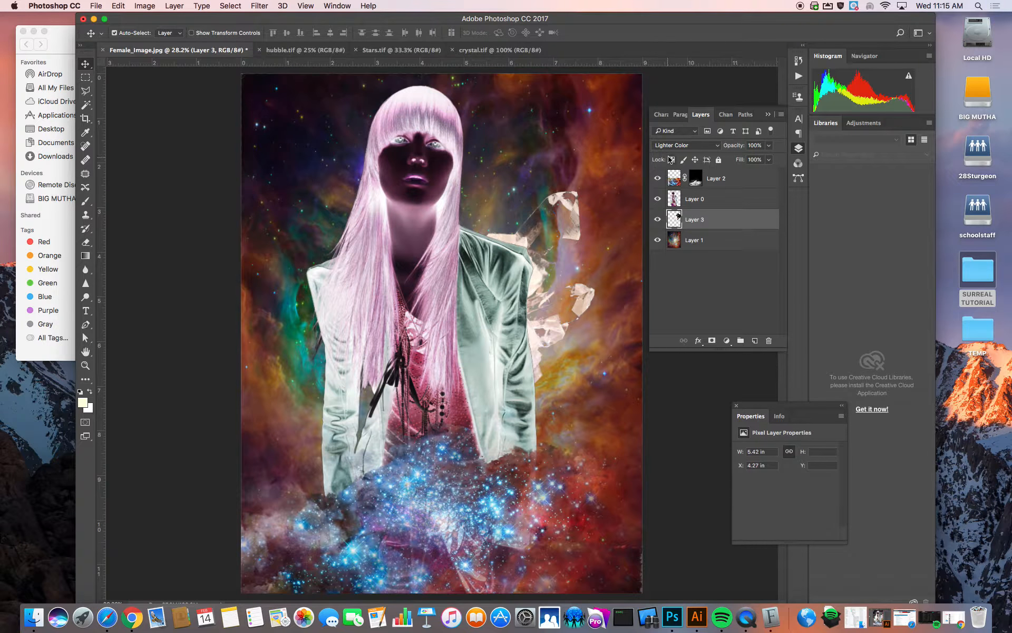
- Try the Multiply, Difference, Exclusion and Subtract blend modes on the crystal layer
left_click(670, 146)
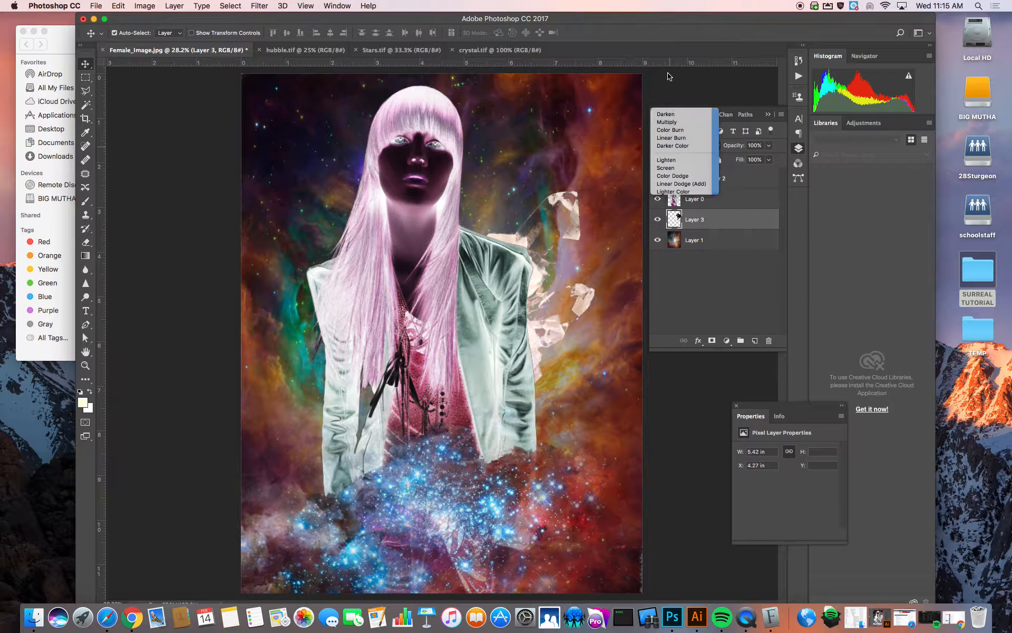
left_click(667, 122)
left_click(673, 150)
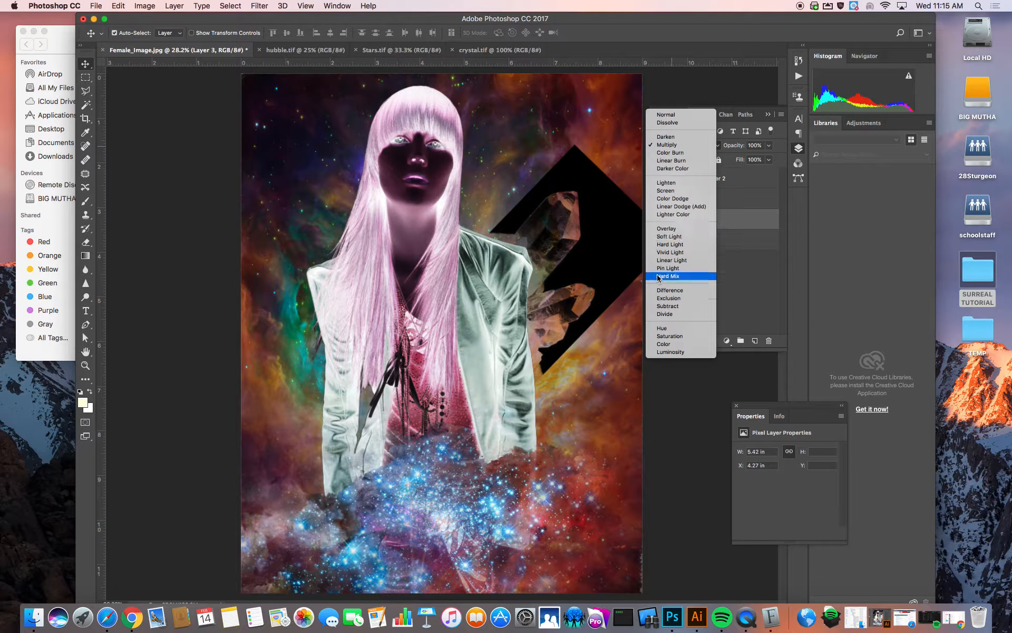
left_click(666, 290)
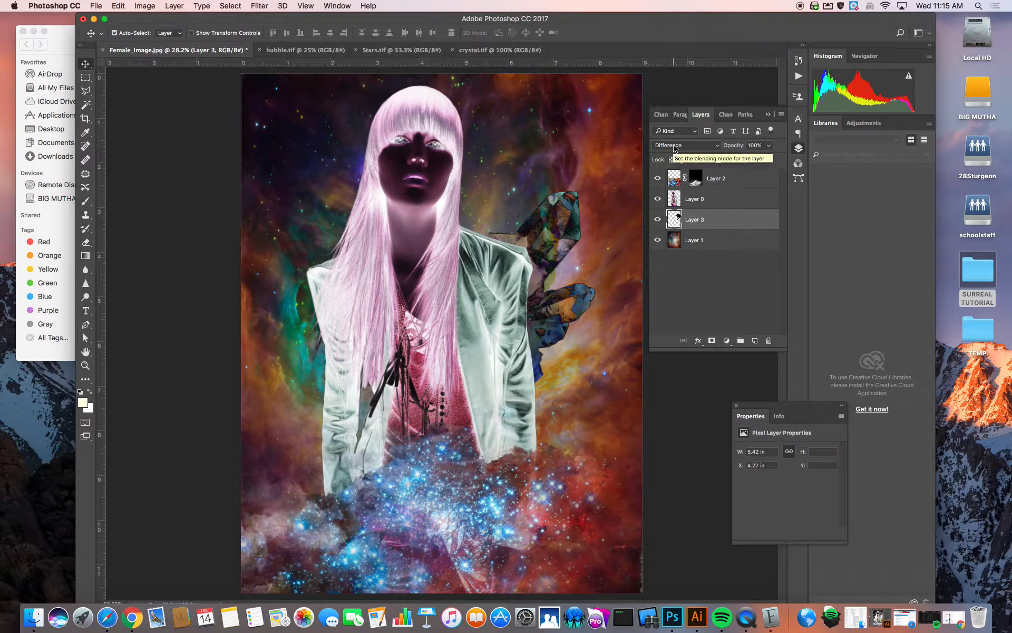
left_click(674, 149)
left_click(673, 156)
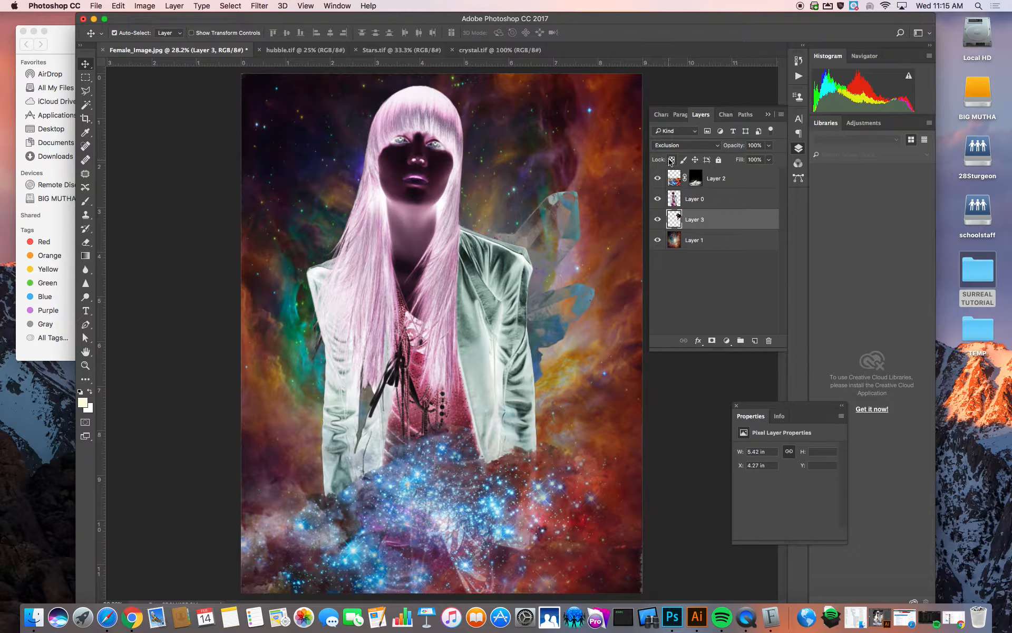
left_click(669, 147)
left_click(669, 154)
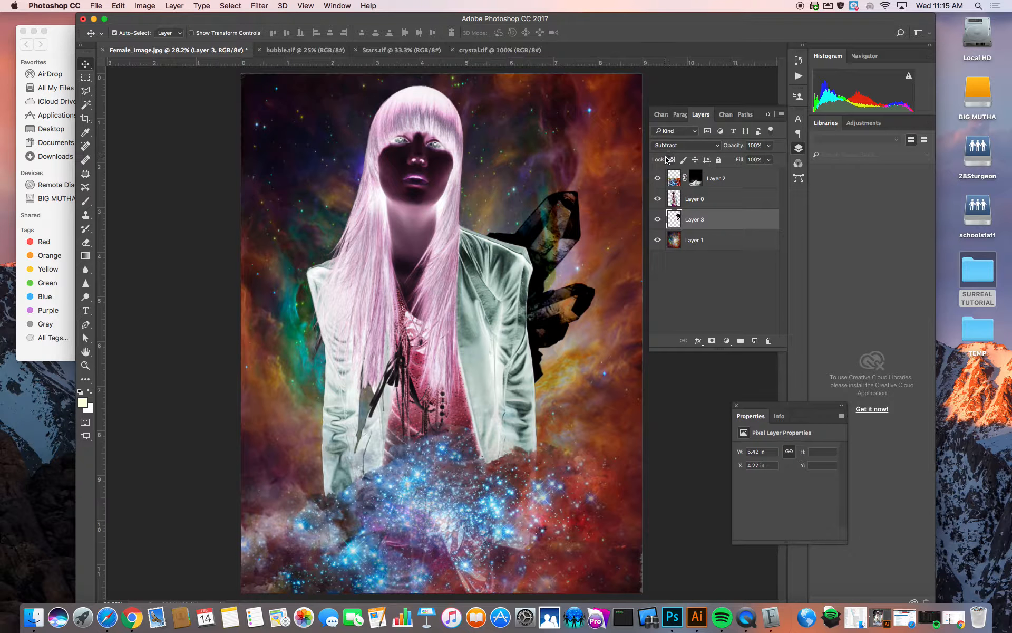
- Compare Lighter Color and Linear Dodge (Add) on the crystal layer, and set its blend mode to Screen
left_click(667, 147)
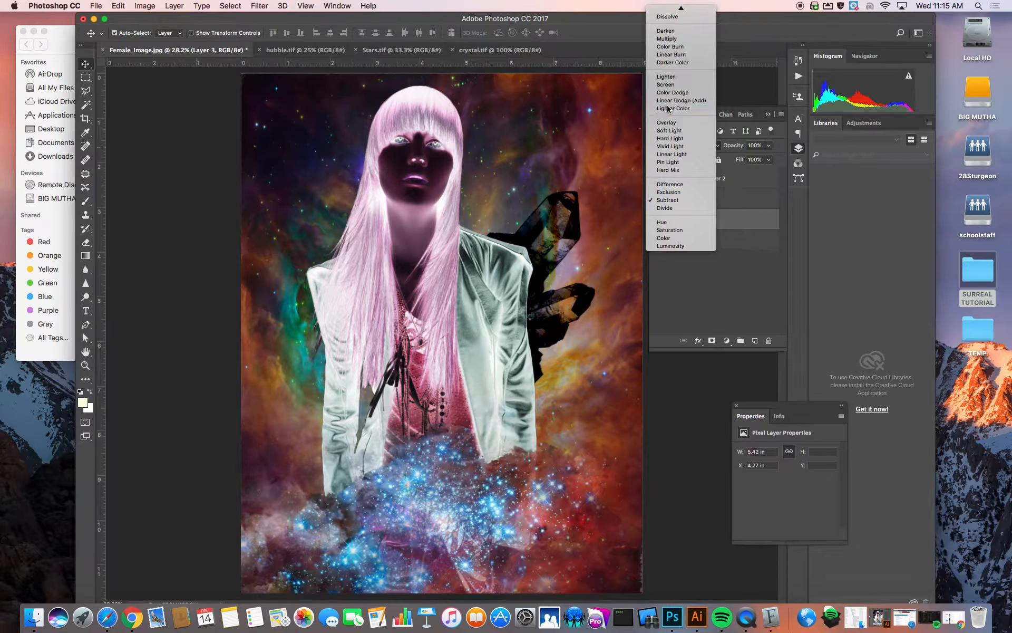
left_click(669, 109)
left_click(669, 147)
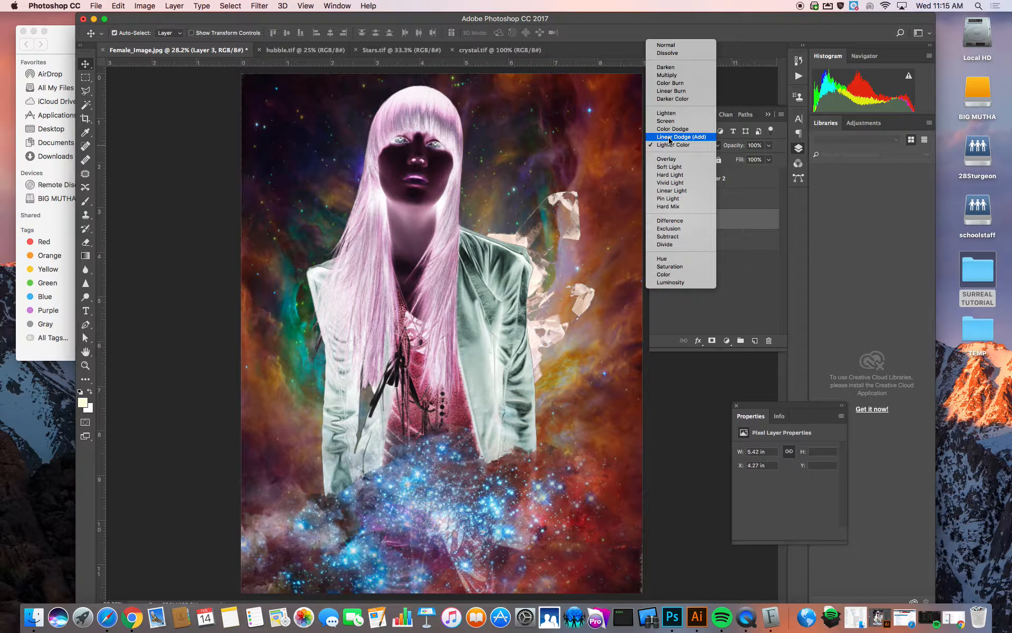
left_click(669, 138)
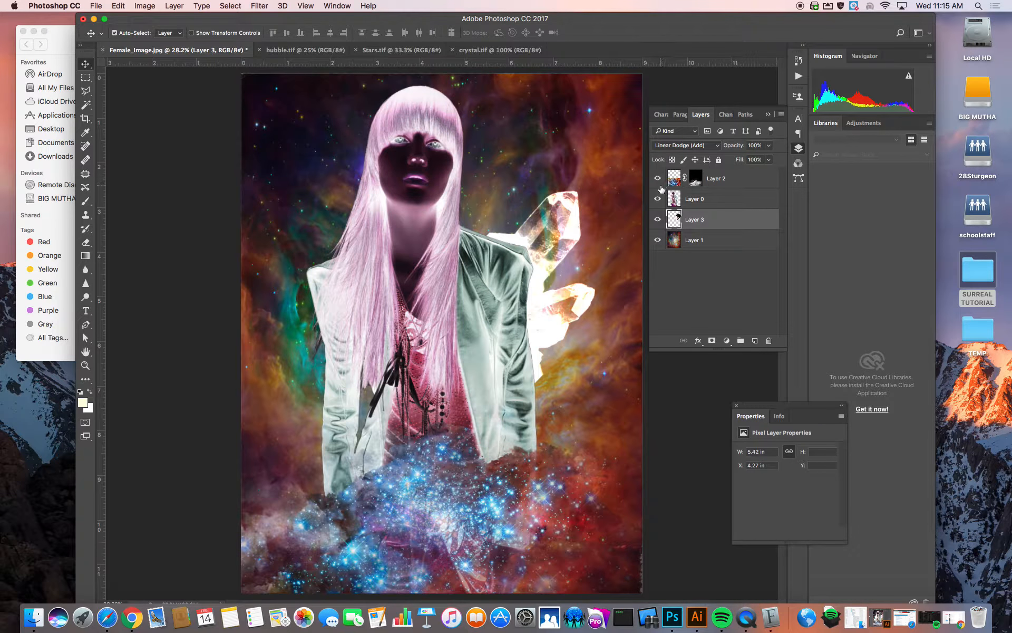
left_click(771, 148)
mouse_move(770, 158)
left_mouse_down()
mouse_move(743, 161)
mouse_move(775, 162)
left_mouse_up()
left_click(674, 146)
left_click(674, 129)
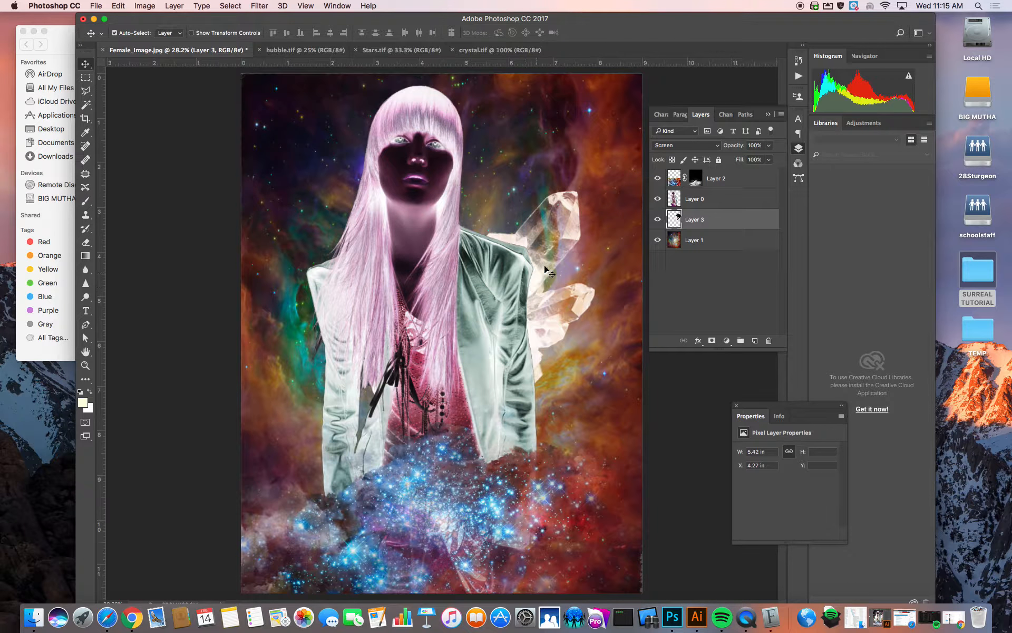
- Duplicate the crystal layer onto the opposite side of the woman and rotate the copy about 100° counter-clockwise
left_click_drag(565, 242, 564, 243)
left_click_drag(564, 224, 317, 317)
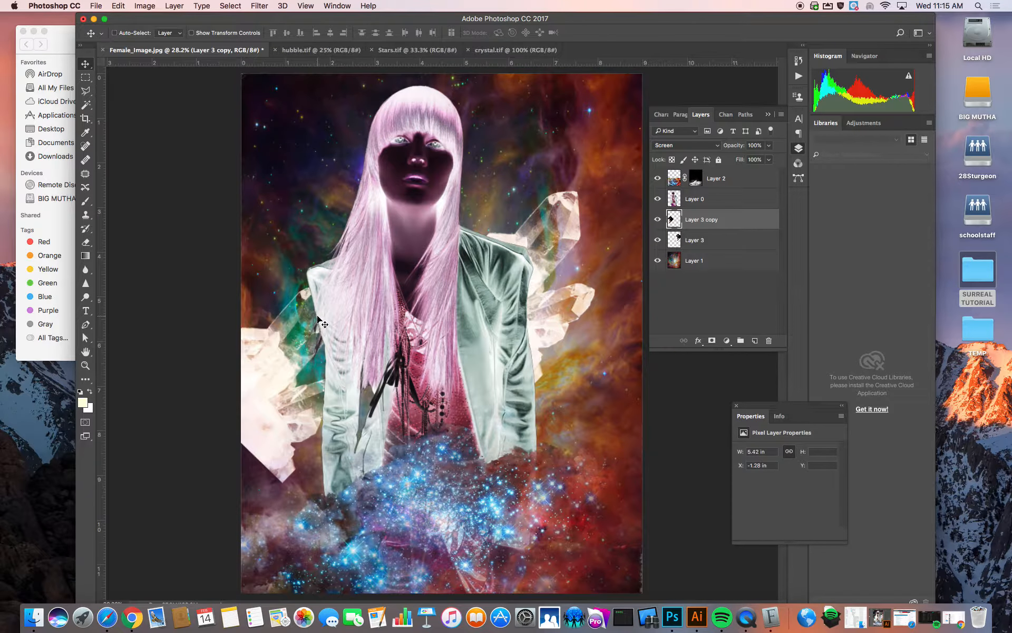
key("ctrl+t")
left_click_drag(175, 234, 246, 445)
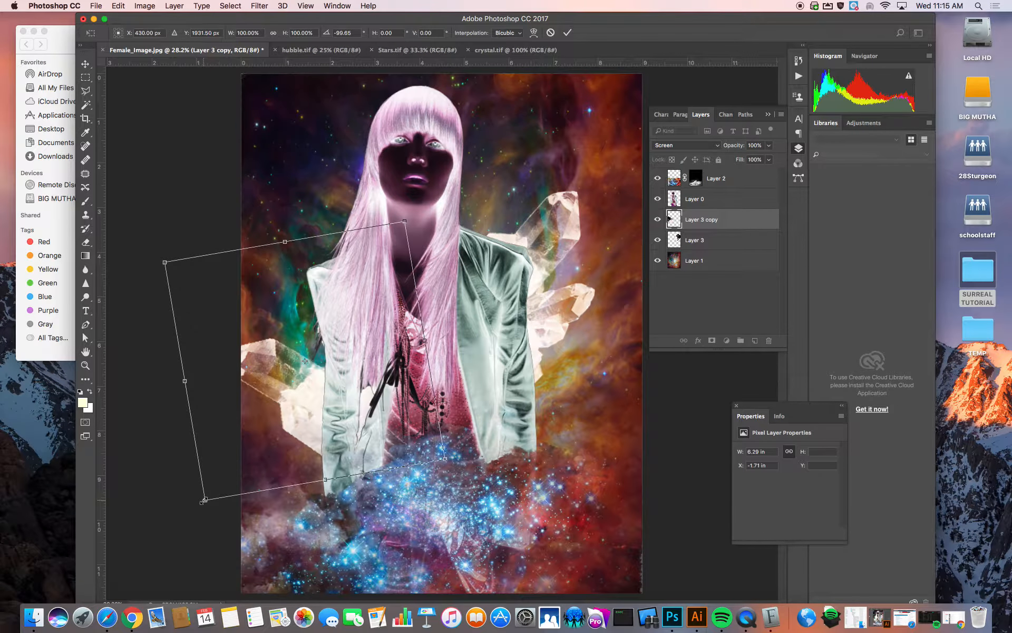
- Scale the crystal copy to about 75%, turn it to about -132°, and place it behind the jacket's left-hand sleeve
left_click_drag(203, 500, 244, 444)
left_click_drag(303, 343, 274, 400)
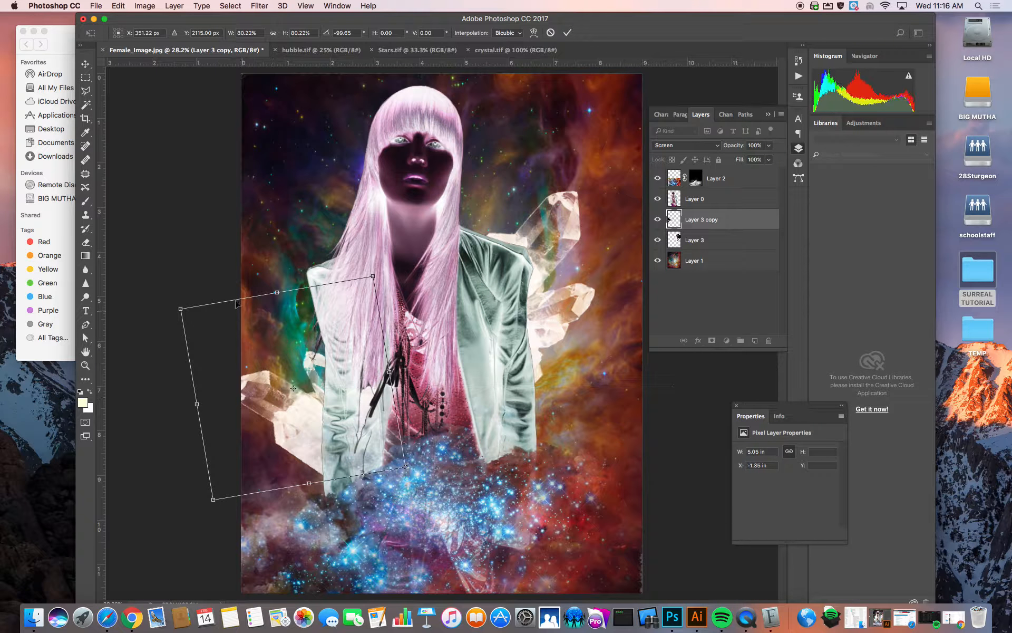
left_click_drag(177, 297, 181, 340)
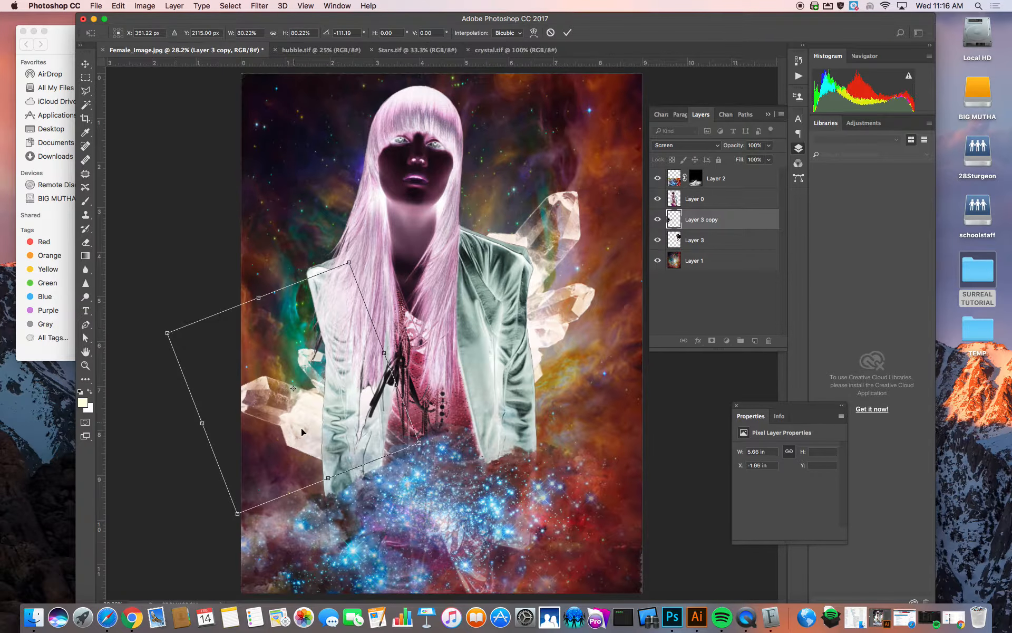
left_click_drag(302, 427, 308, 452)
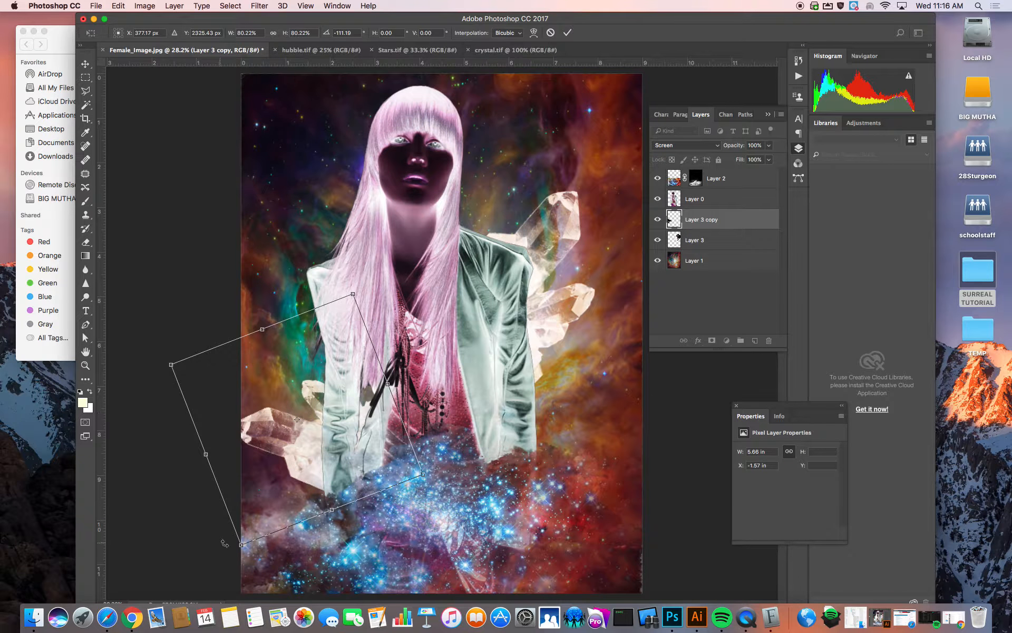
left_click_drag(241, 546, 250, 529)
left_click_drag(302, 439, 296, 384)
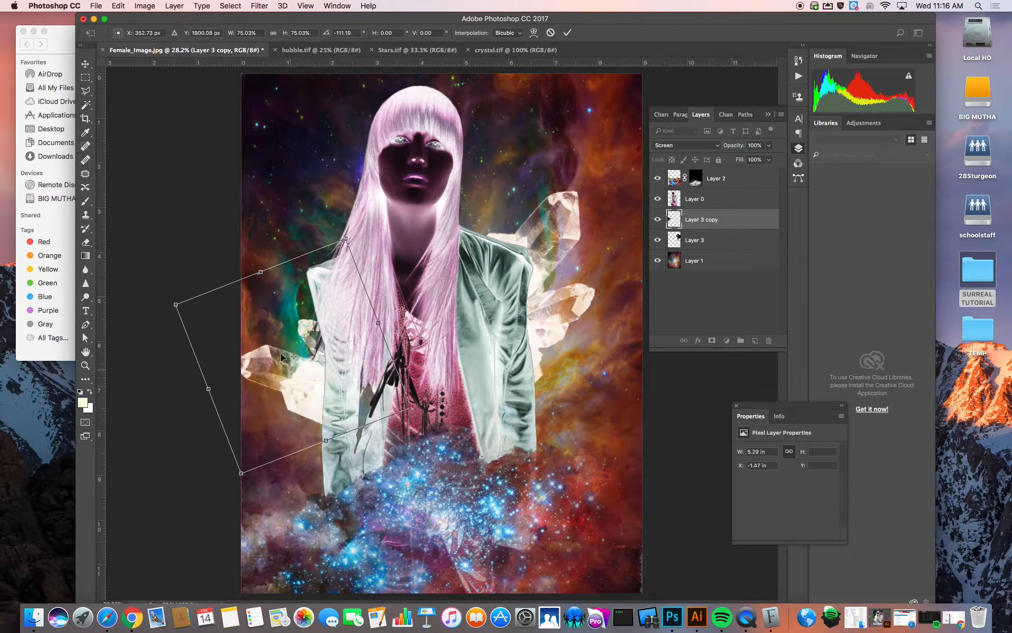
left_click_drag(168, 300, 180, 352)
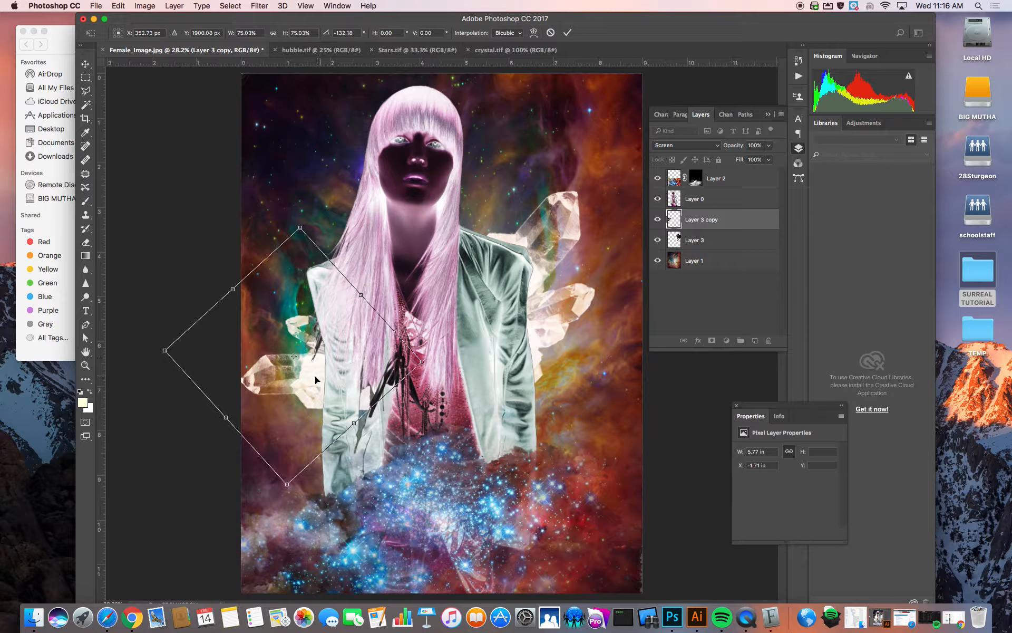
left_click_drag(315, 376, 314, 352)
key("Return")
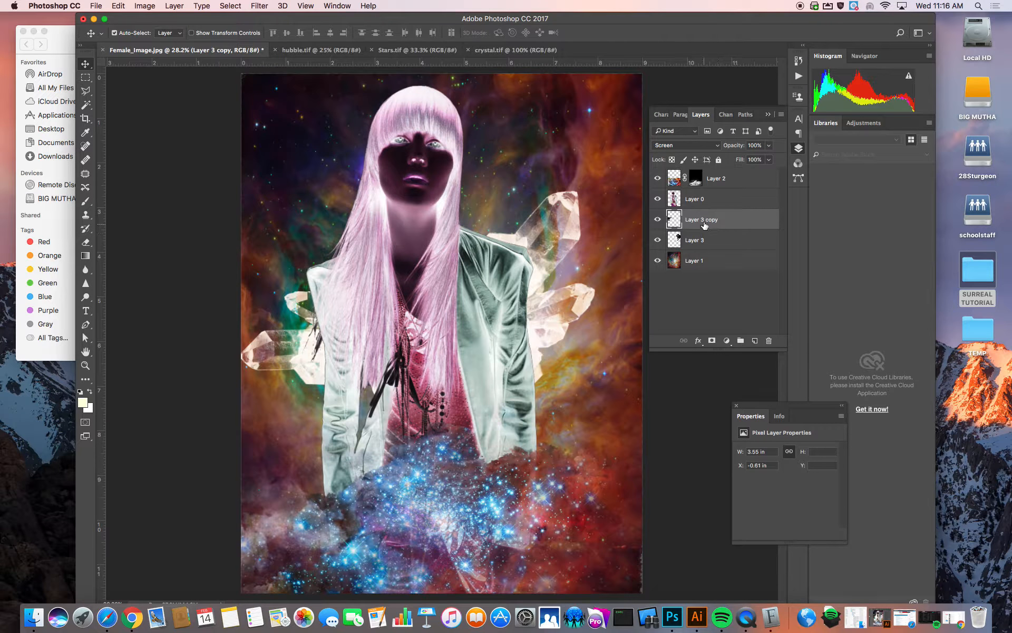
- Rename the nebula layer Background, the original crystal layer Crystal 1, and its copy Crystal 2
double_click(695, 261)
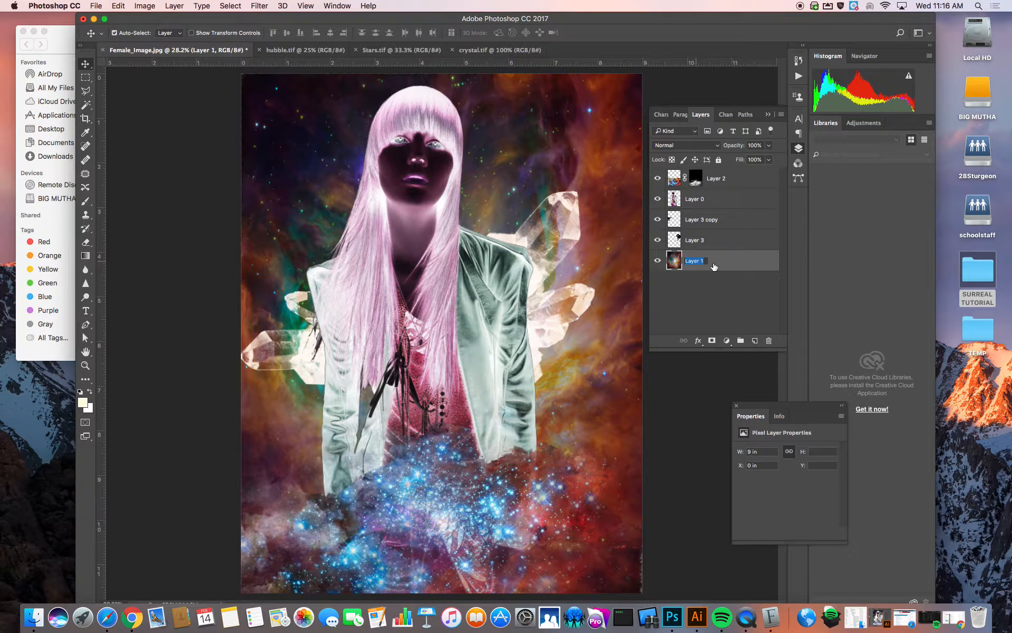
type("Background")
key("Return")
double_click(695, 240)
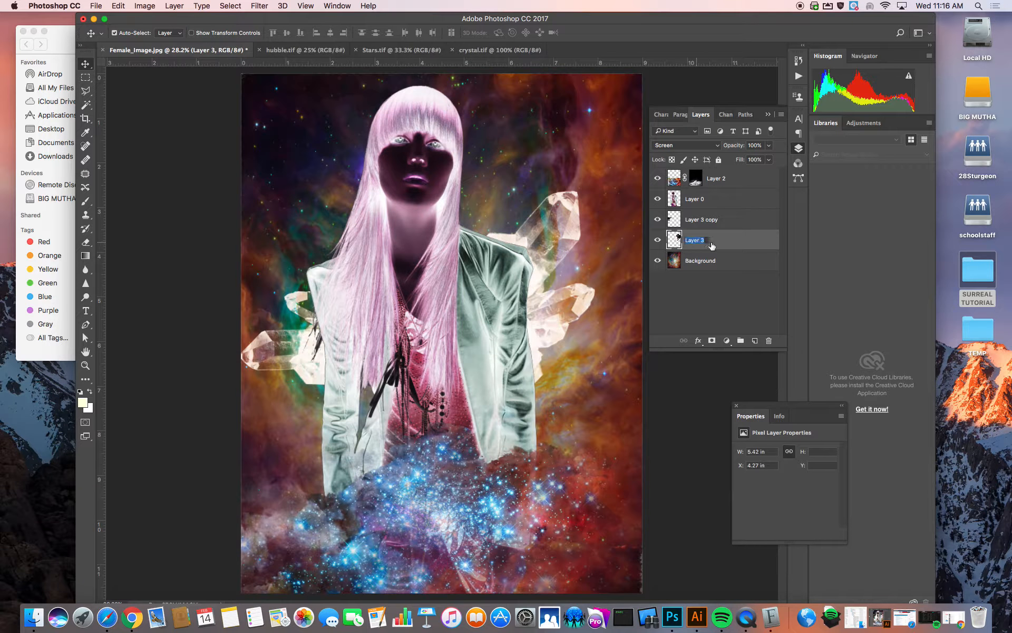
type("Crystal 1")
key("Return")
double_click(707, 220)
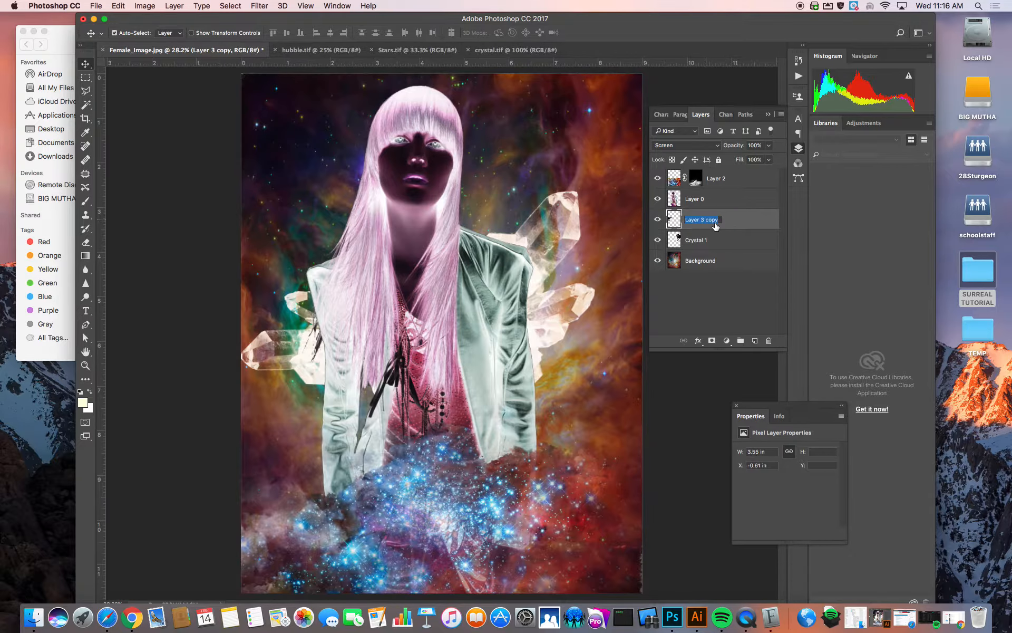
type("Crystal 2")
key("Return")
- Rename the woman's layer Girl and the masked stars layer Mist, leaving no layer selected
double_click(701, 200)
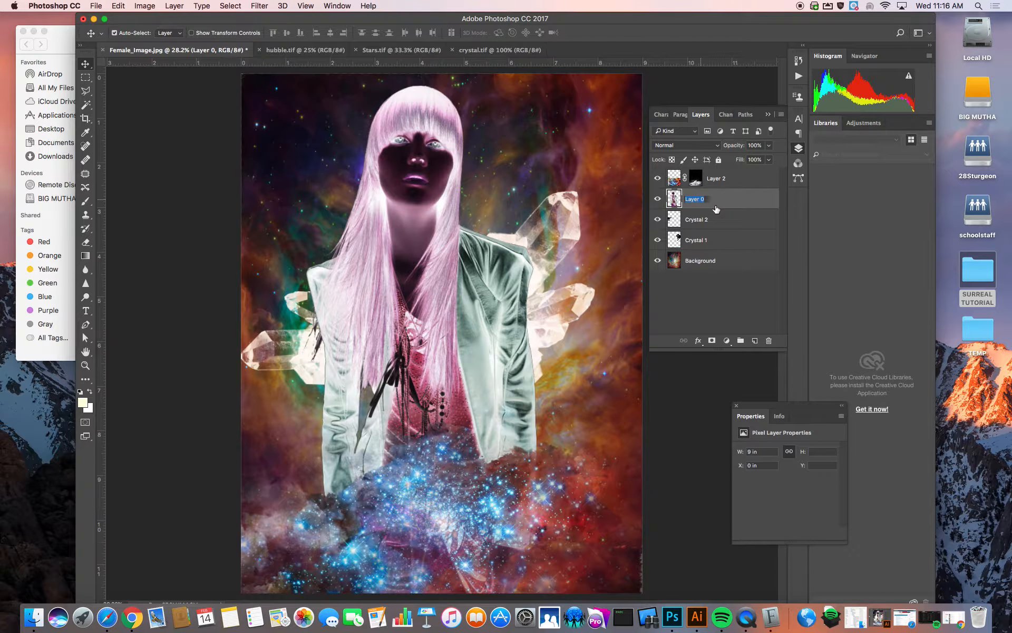
type("Girl")
key("Return")
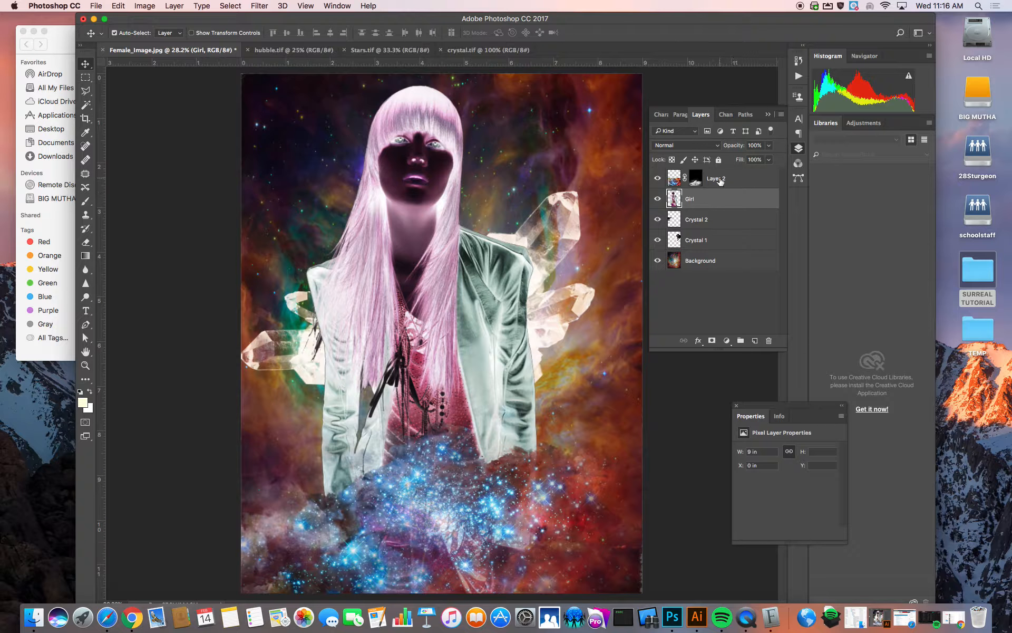
double_click(720, 179)
type("Mist")
key("Return")
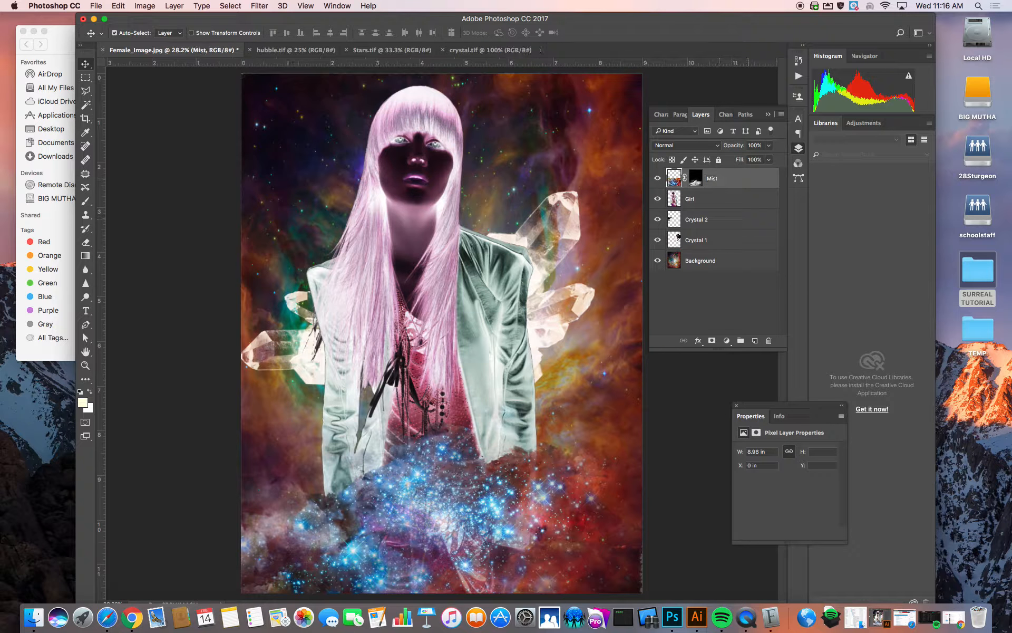
left_click(720, 299)
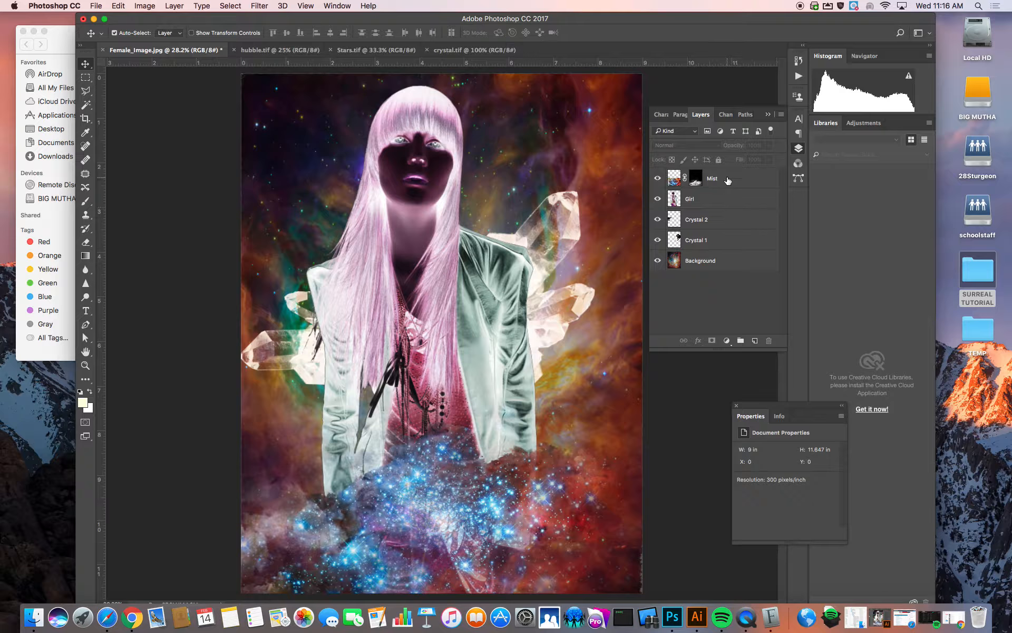
- Add a new empty layer above Mist and name it Stars
left_click(755, 341)
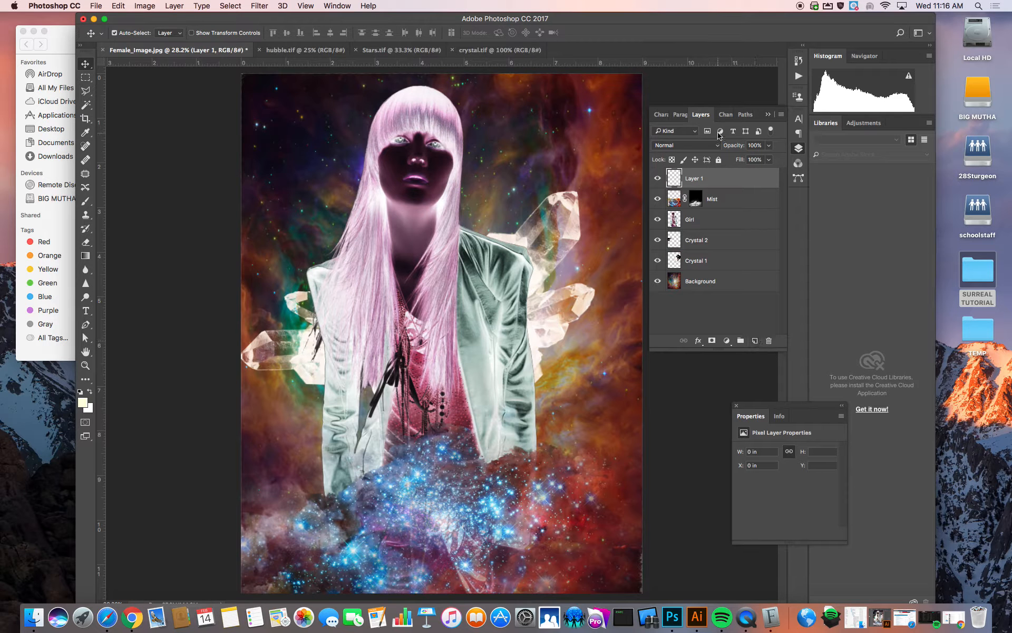
double_click(696, 179)
type("Stars")
key("Return")
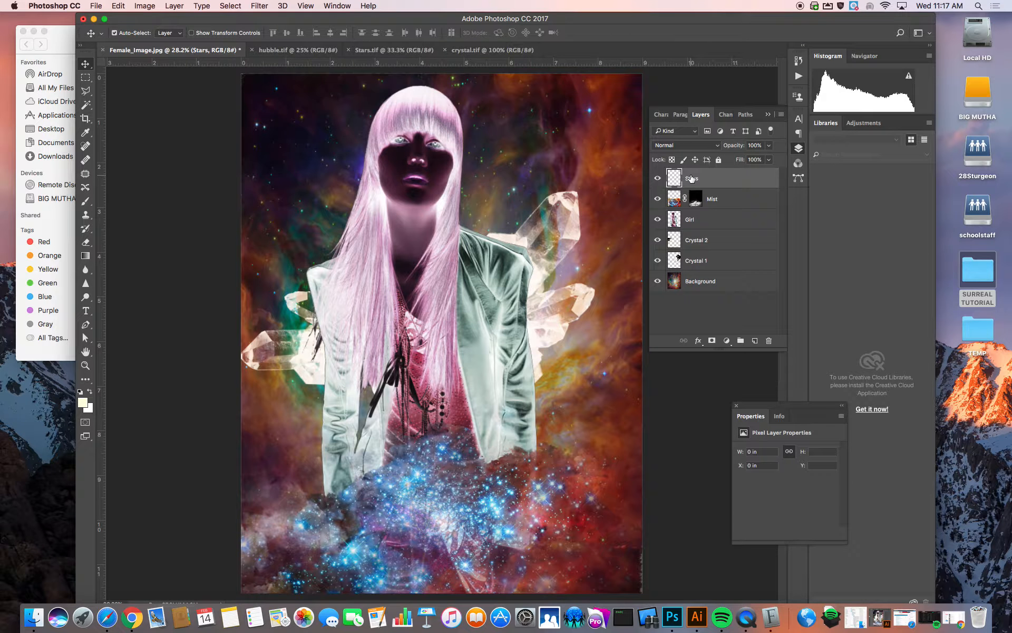
- Add an Outer Glow in orange #f27e3f to the Stars layer, keeping the Screen blend mode
left_click(698, 342)
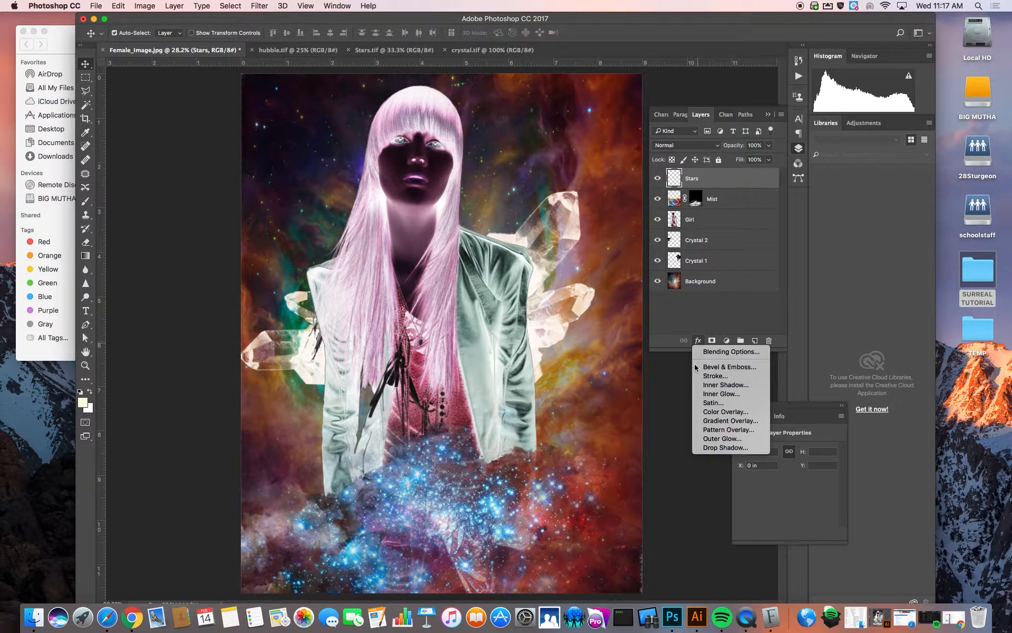
left_click(710, 439)
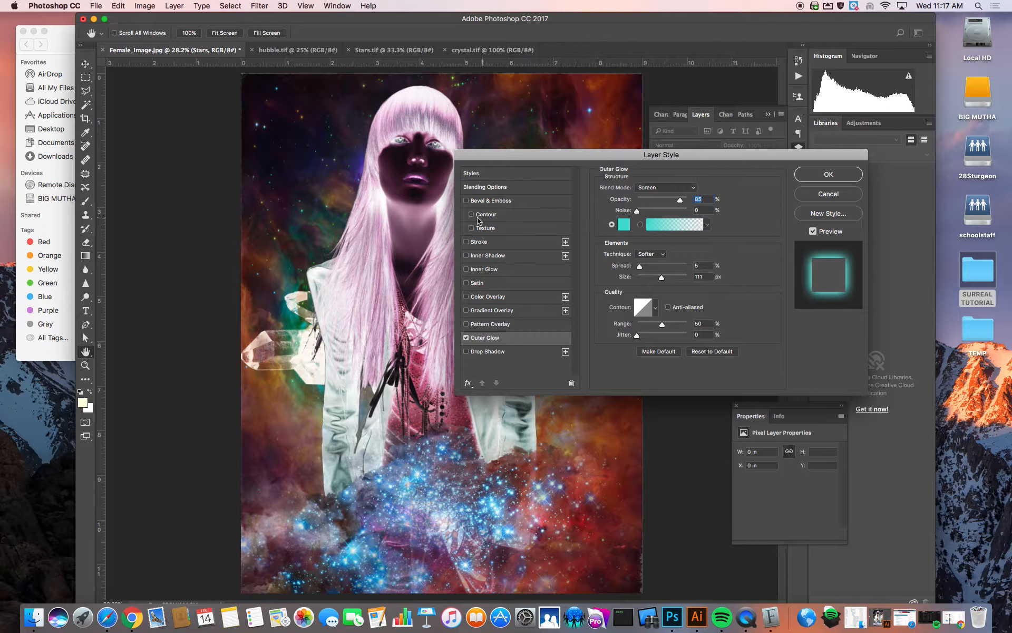
left_click_drag(507, 159, 565, 123)
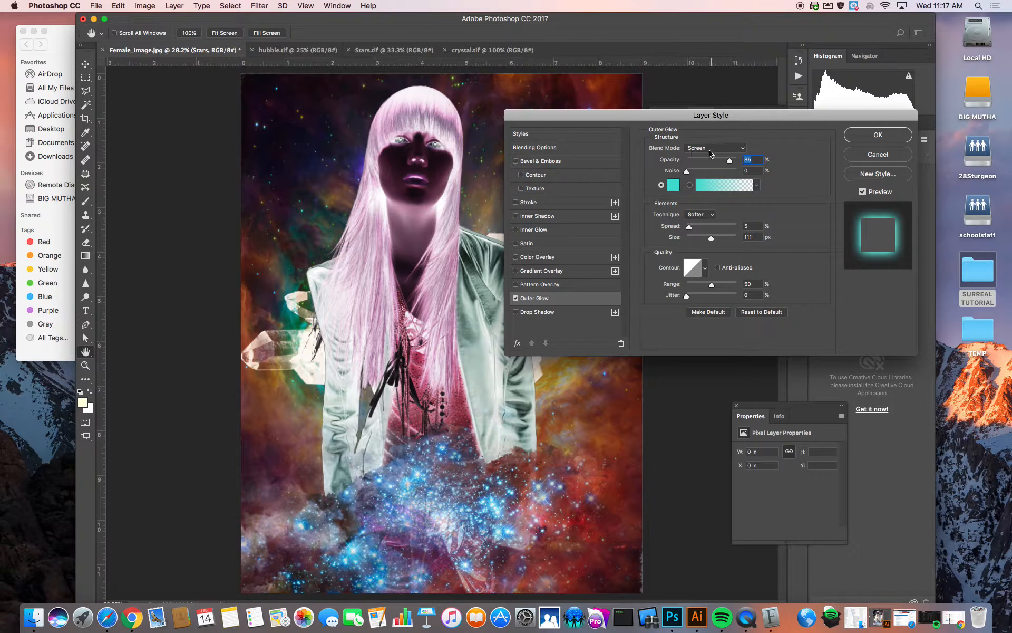
left_click(674, 185)
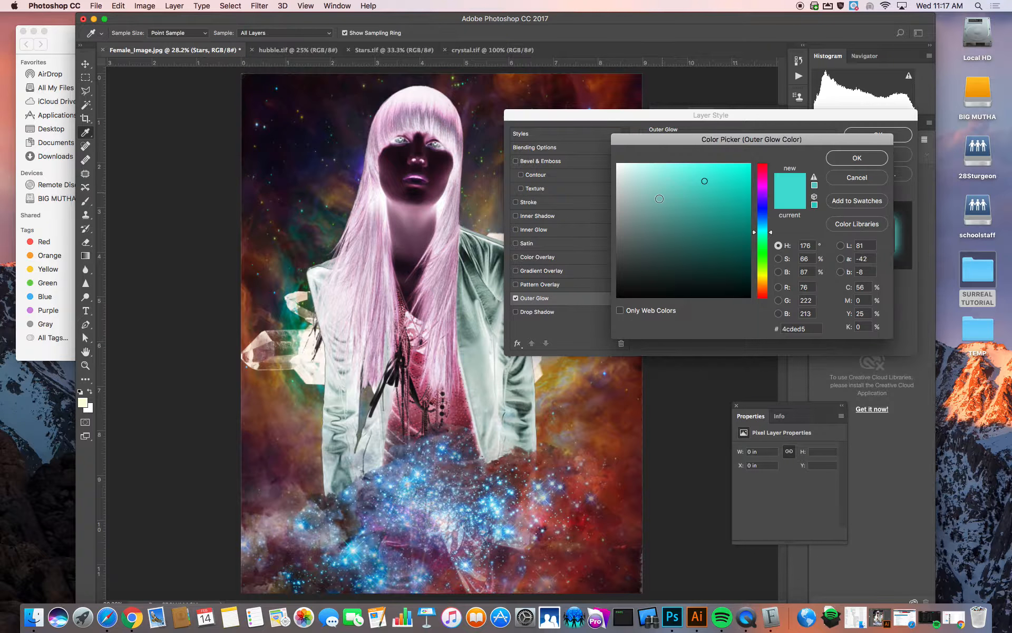
left_click_drag(766, 245, 764, 290)
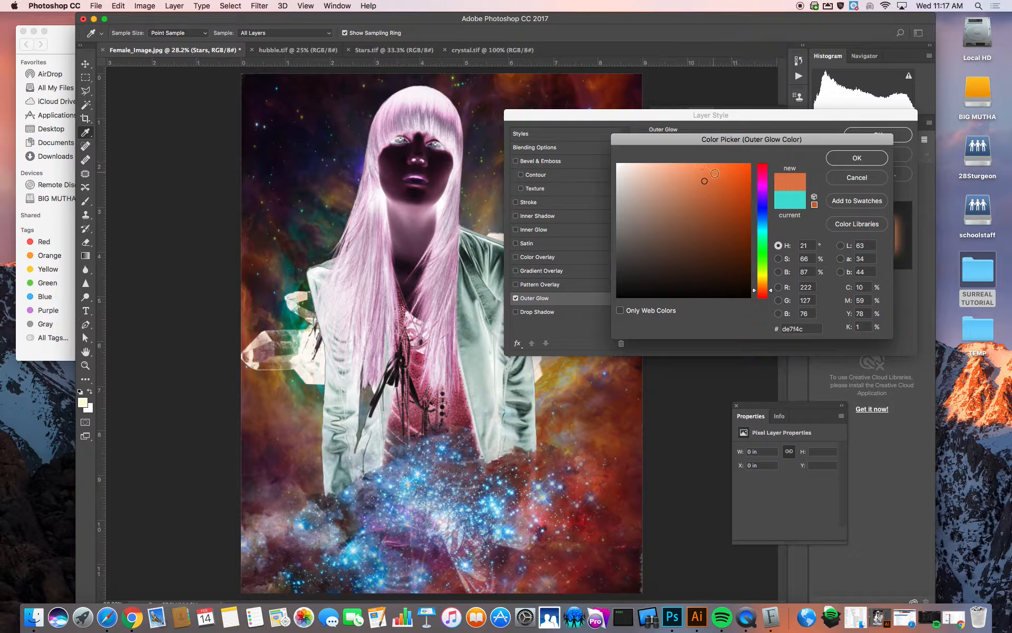
left_click_drag(711, 173, 716, 169)
left_click(855, 159)
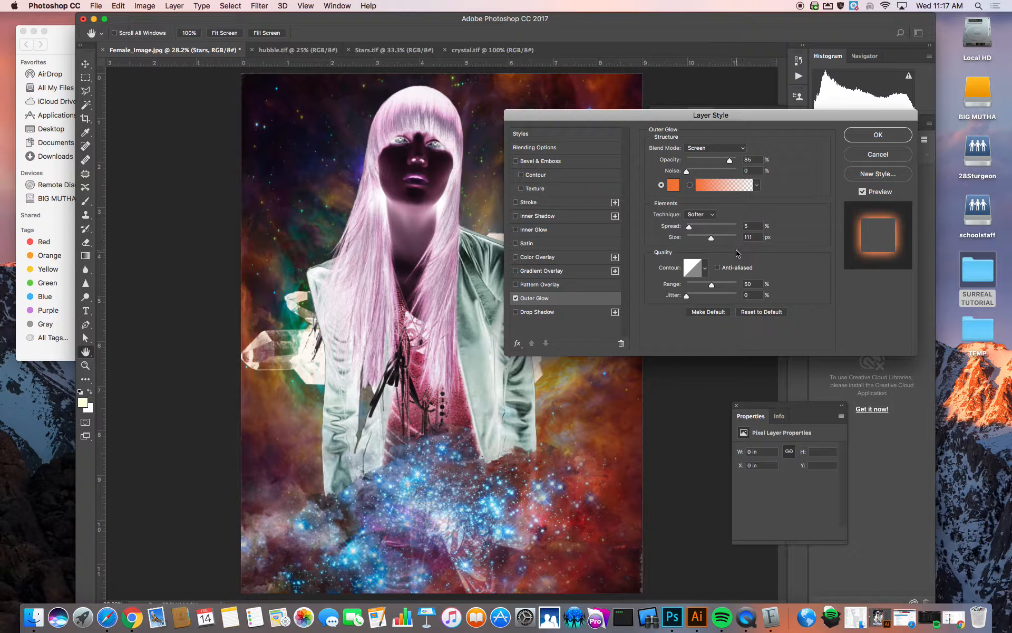
left_click(865, 136)
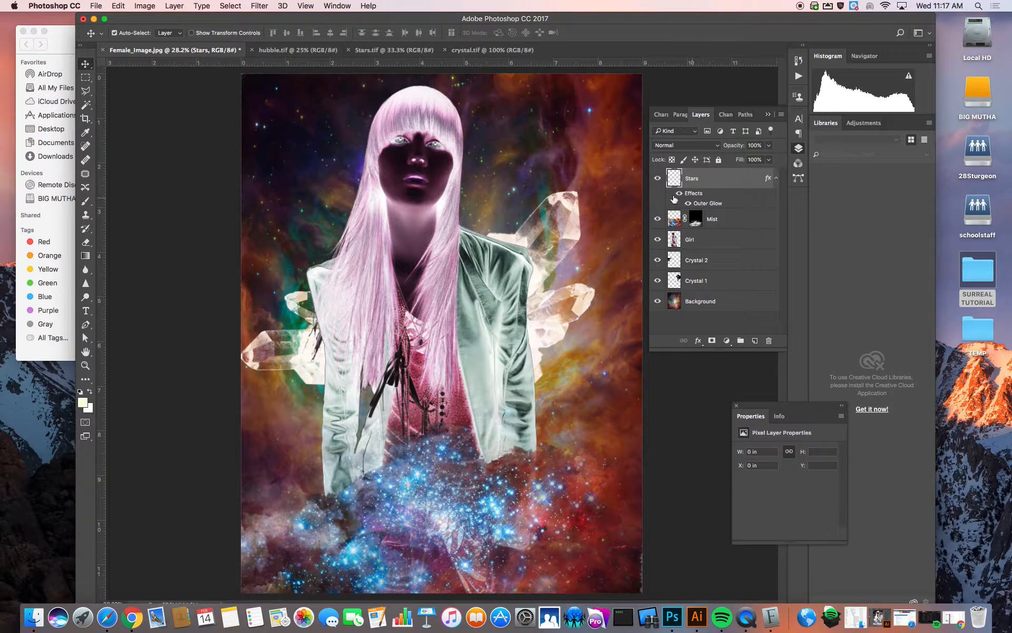
- Choose the Brush tool with a soft round tip and reduce its size to 50 px
left_click(87, 204)
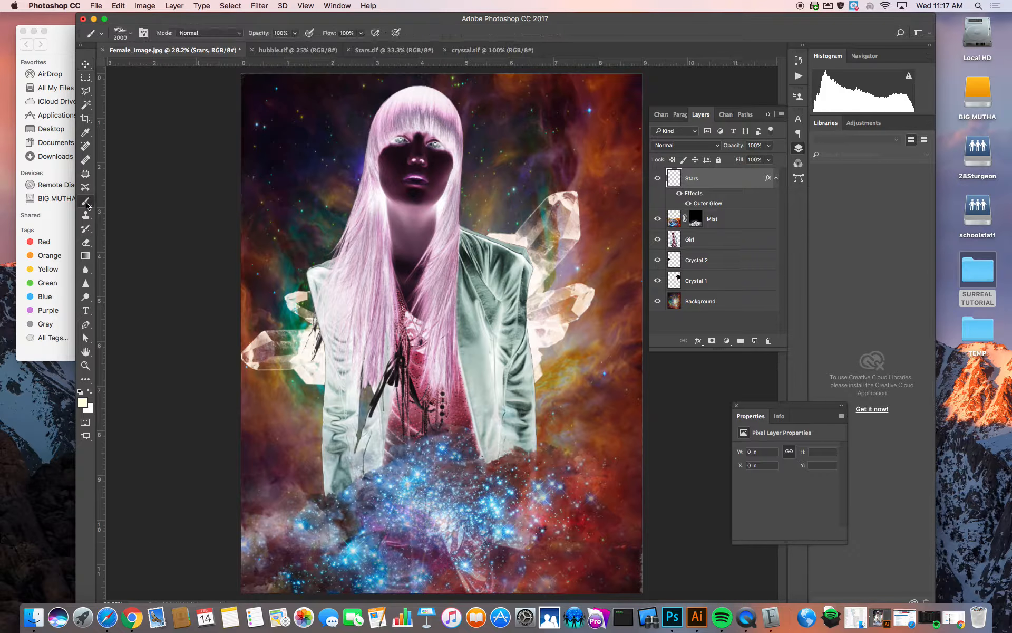
left_click(131, 35)
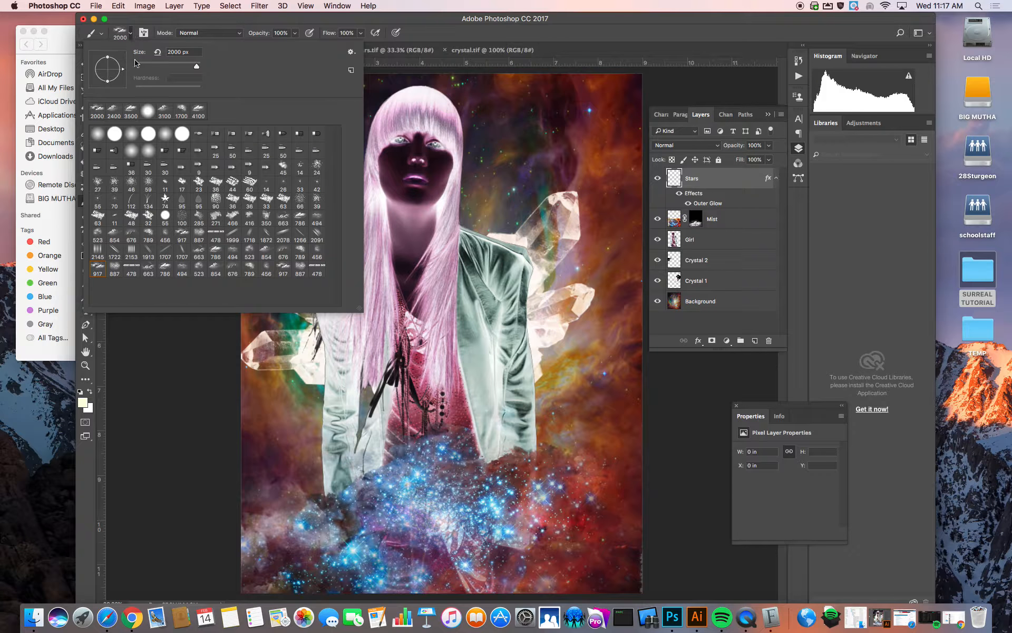
left_click(148, 113)
left_click_drag(198, 67, 168, 93)
left_click(121, 34)
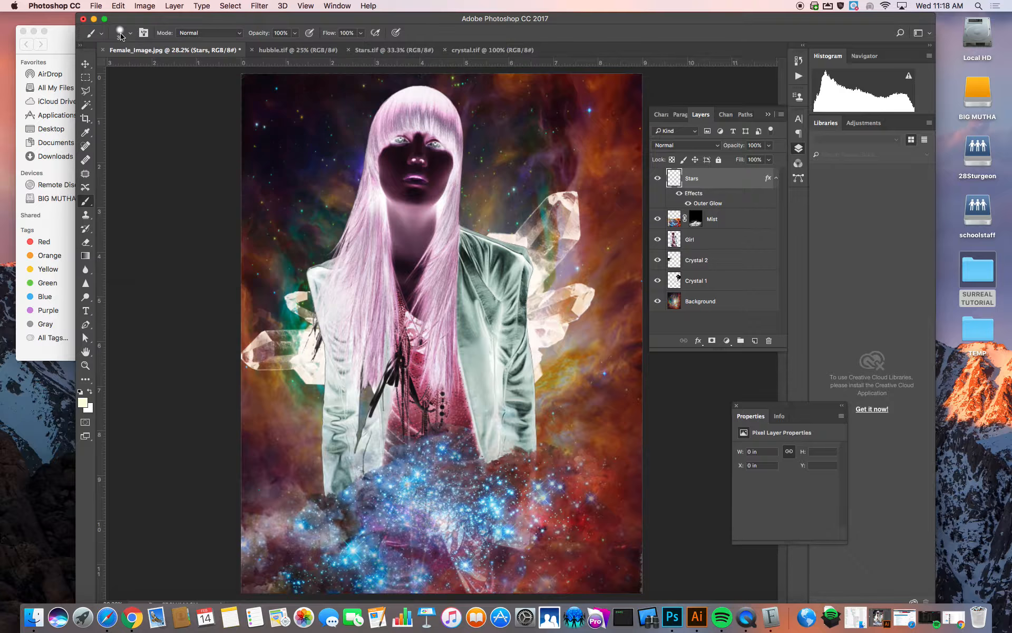
left_click(121, 33)
left_click(121, 34)
key("bracketright")
- Change the foreground colour to a paler near-white
left_click(83, 403)
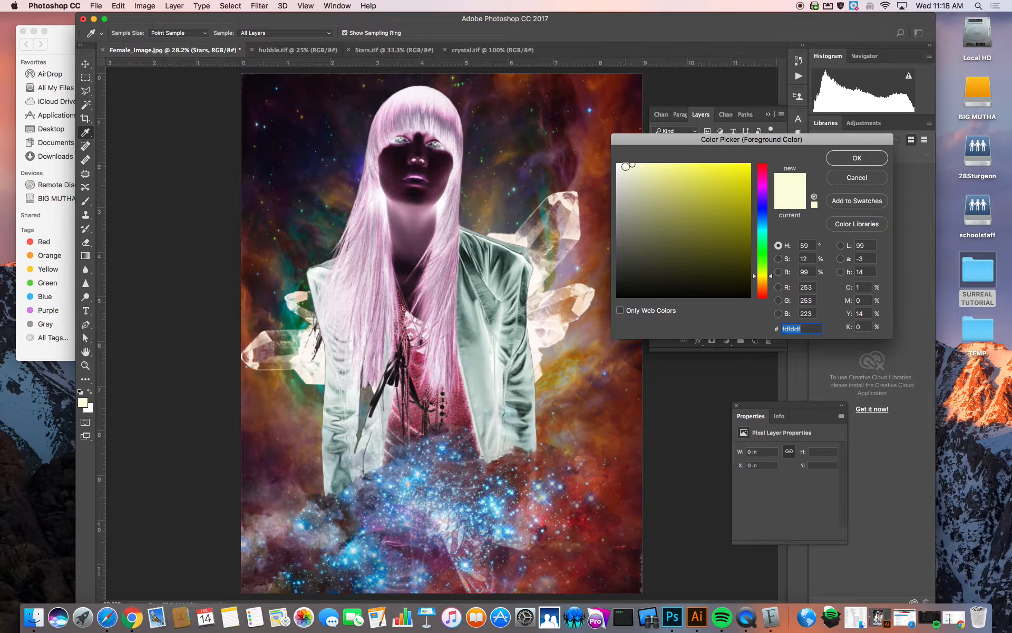
left_click_drag(633, 165, 622, 167)
left_click(857, 157)
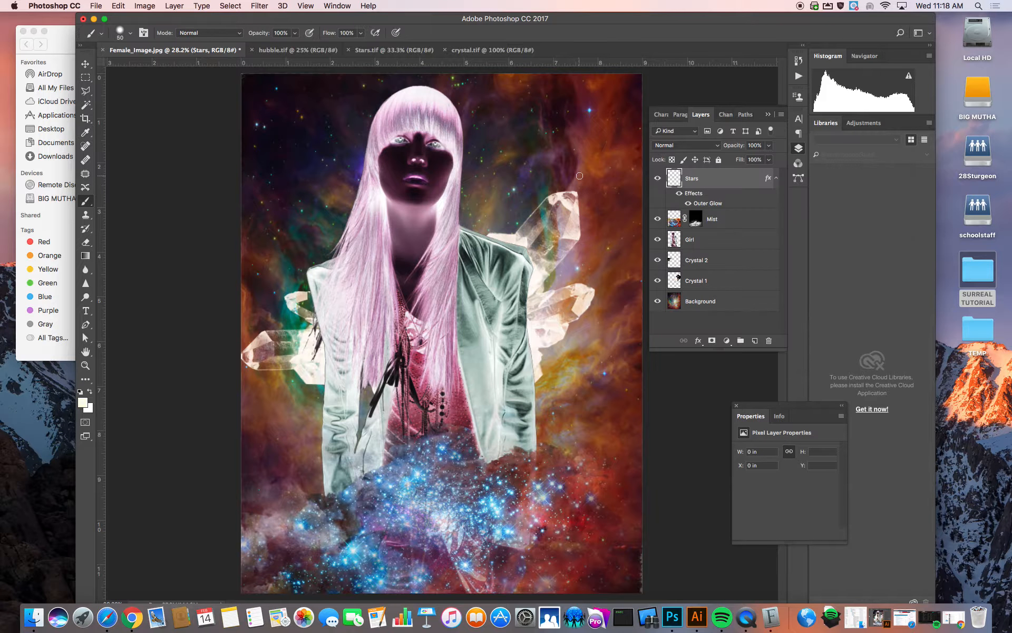
- Paint five single-dab stars of varied sizes: either side of the face, above the left-hand crystals, on the chest-length hair, and below the crystals
left_click(533, 160)
key("bracketright")
key("bracketright")
key("bracketright")
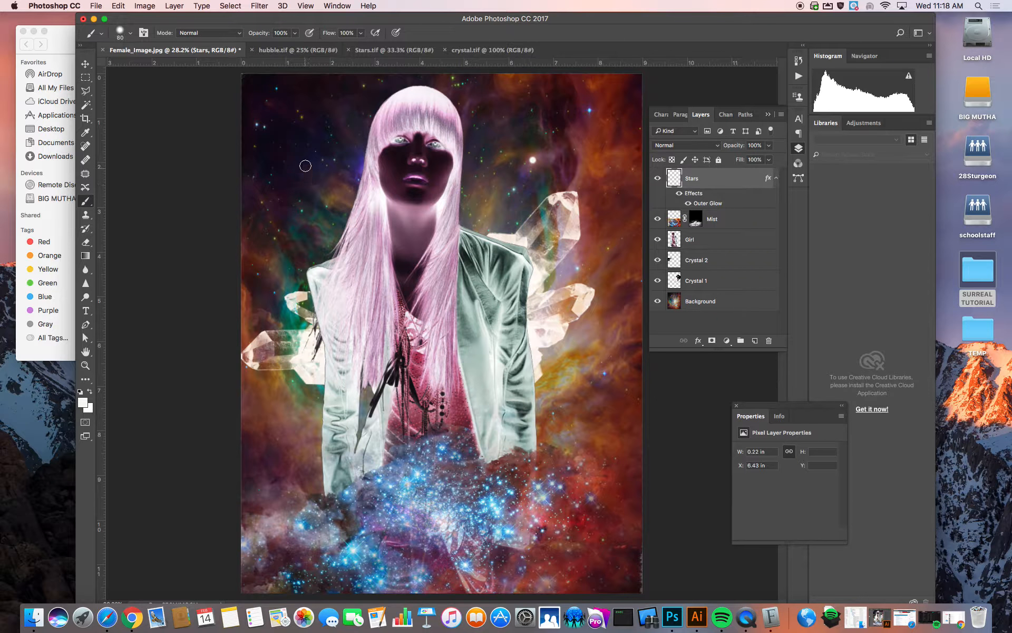
left_click(306, 160)
key("bracketright")
left_click(275, 275)
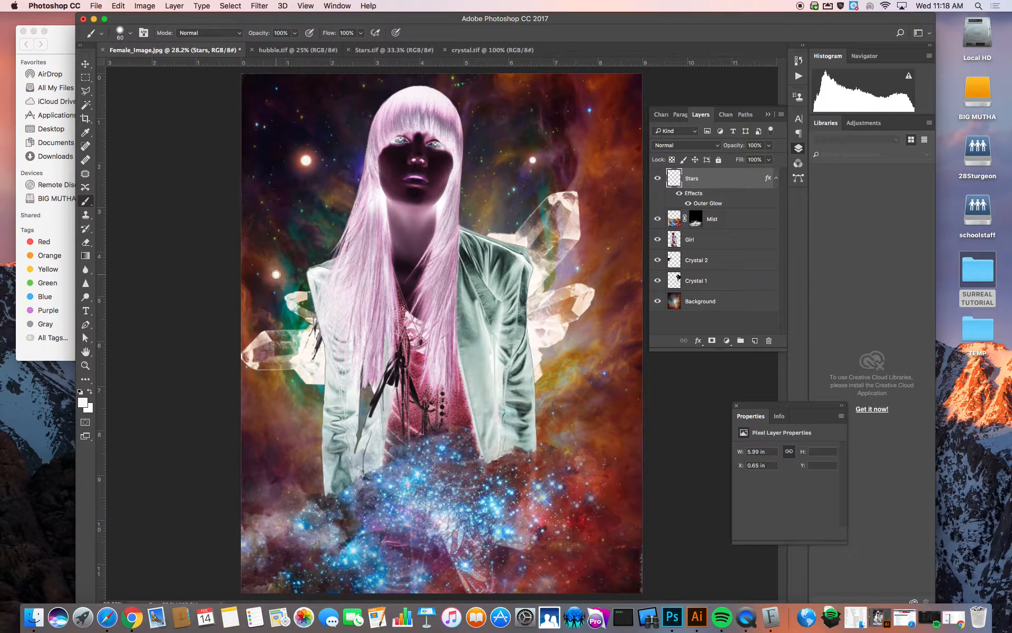
key("bracketleft")
left_click(351, 285)
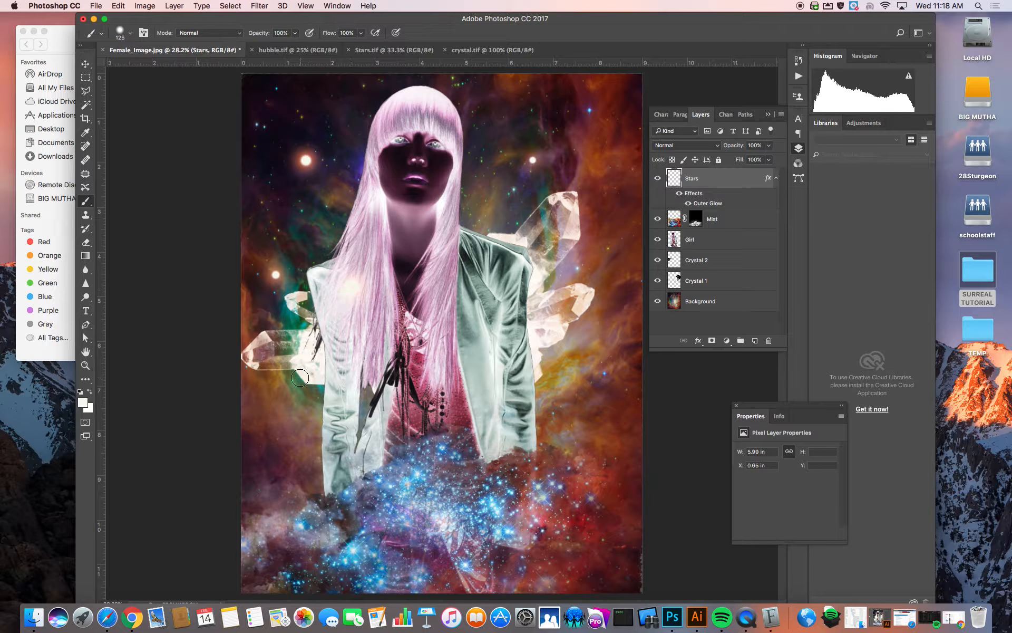
key("bracketleft")
key("bracketleft")
left_click(267, 443)
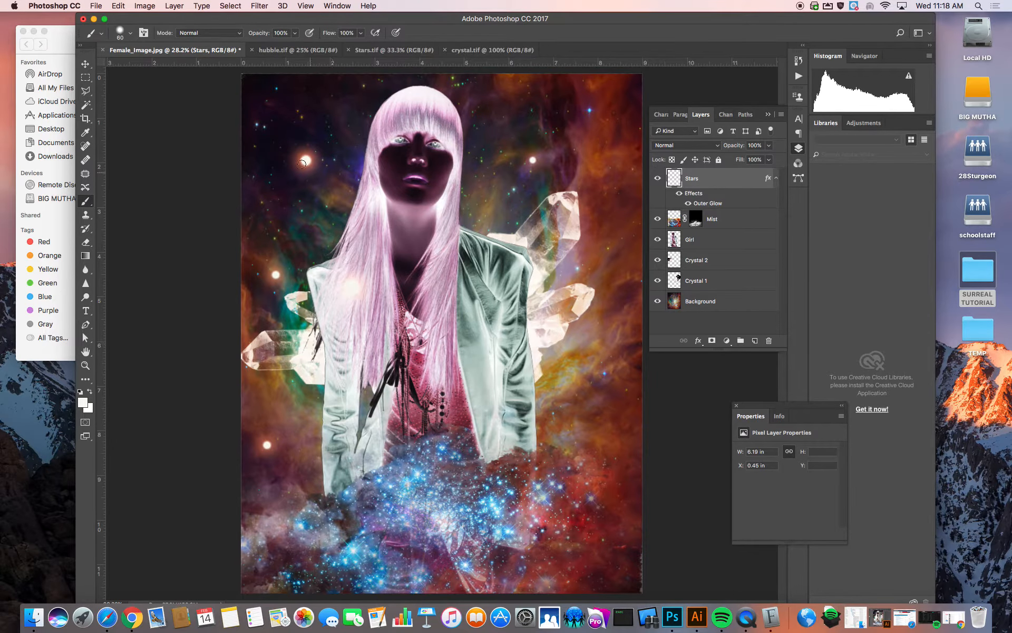
- Paint a larger star in the poster's upper left corner and a smaller one near its upper right corner
key("bracketright")
key("bracketright")
key("bracketright")
key("bracketright")
left_click(263, 97)
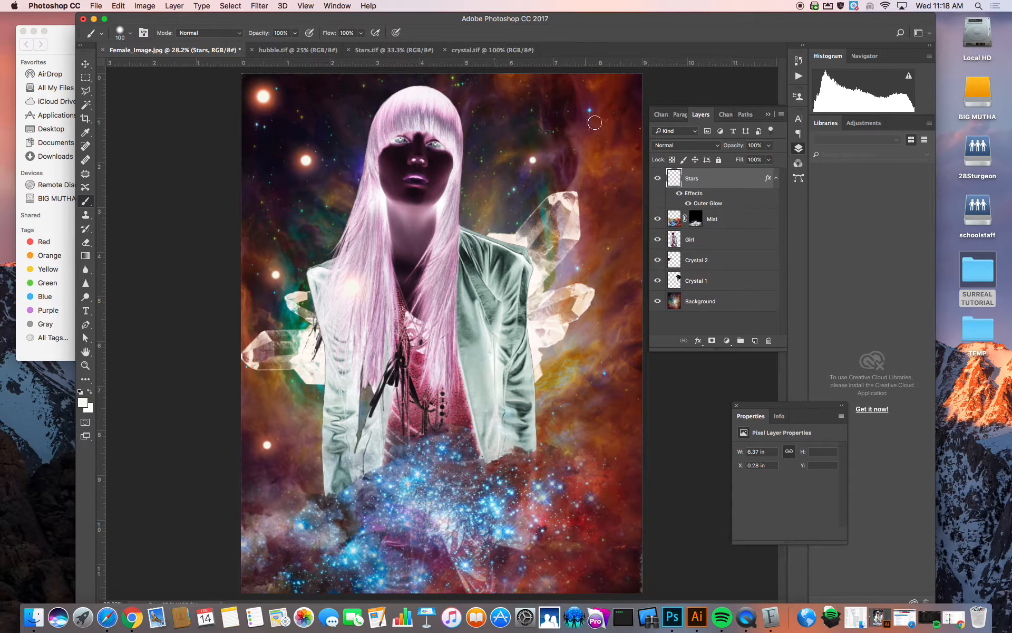
key("bracketleft")
key("bracketleft")
key("bracketleft")
key("bracketleft")
left_click(616, 111)
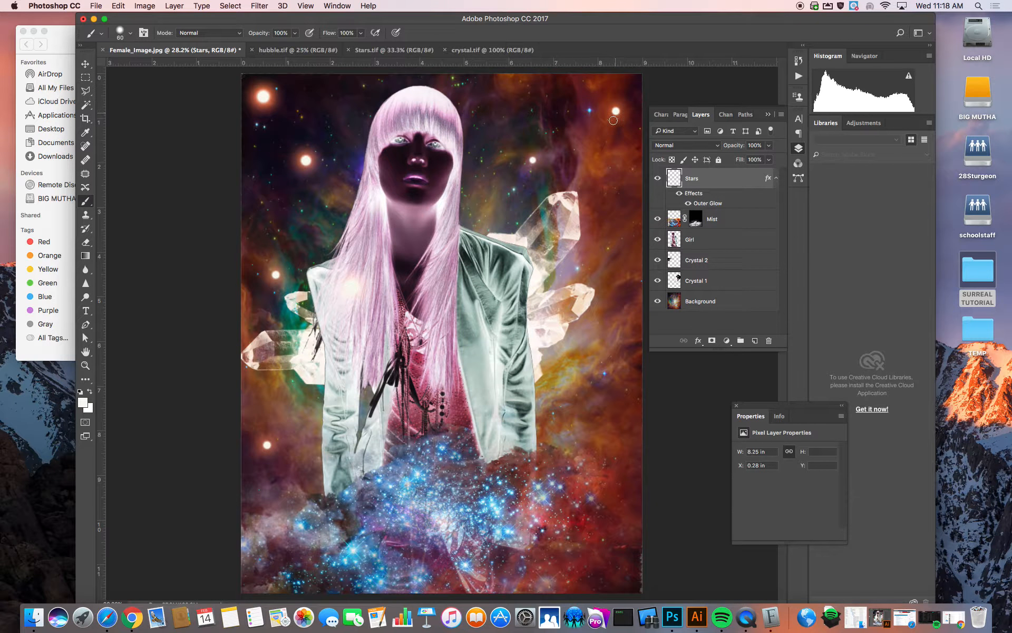
- Paint a large star beside the right-hand crystals and a small one below them, beside the jacket sleeve
key("bracketright")
key("bracketright")
key("bracketright")
key("bracketright")
key("bracketright")
left_click(605, 328)
key("bracketleft")
key("bracketleft")
key("bracketleft")
key("bracketleft")
key("bracketleft")
key("bracketleft")
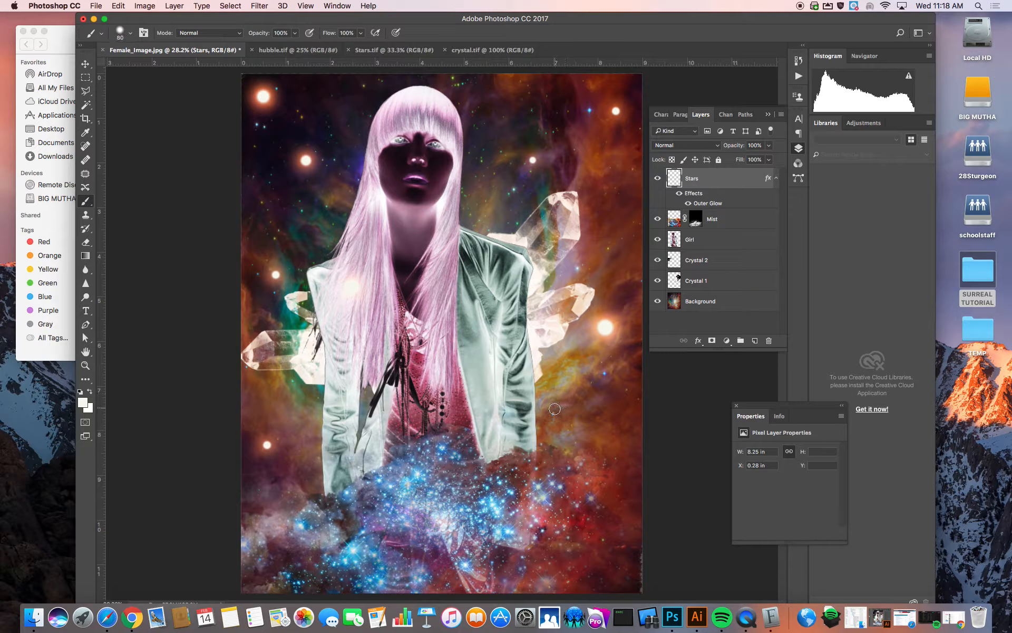
left_click(548, 410)
- Paint four more stars of varied sizes: on the jacket front, beside the neck, on the left-hand hair edge, and on the left-hand sleeve at 175 px
key("bracketright")
key("bracketright")
left_click(474, 365)
key("bracketleft")
key("bracketleft")
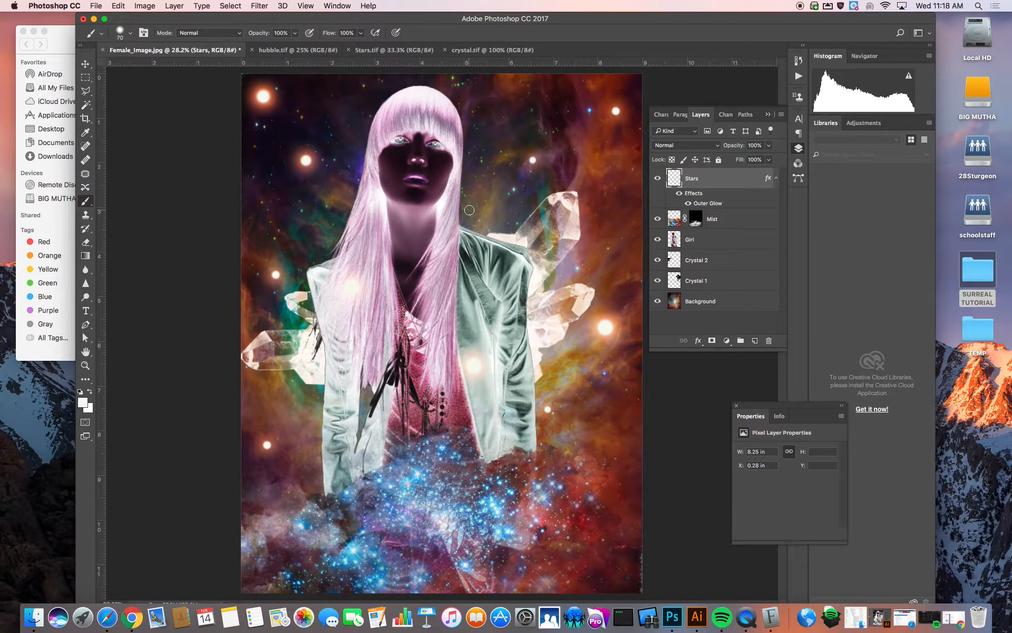
left_click(472, 209)
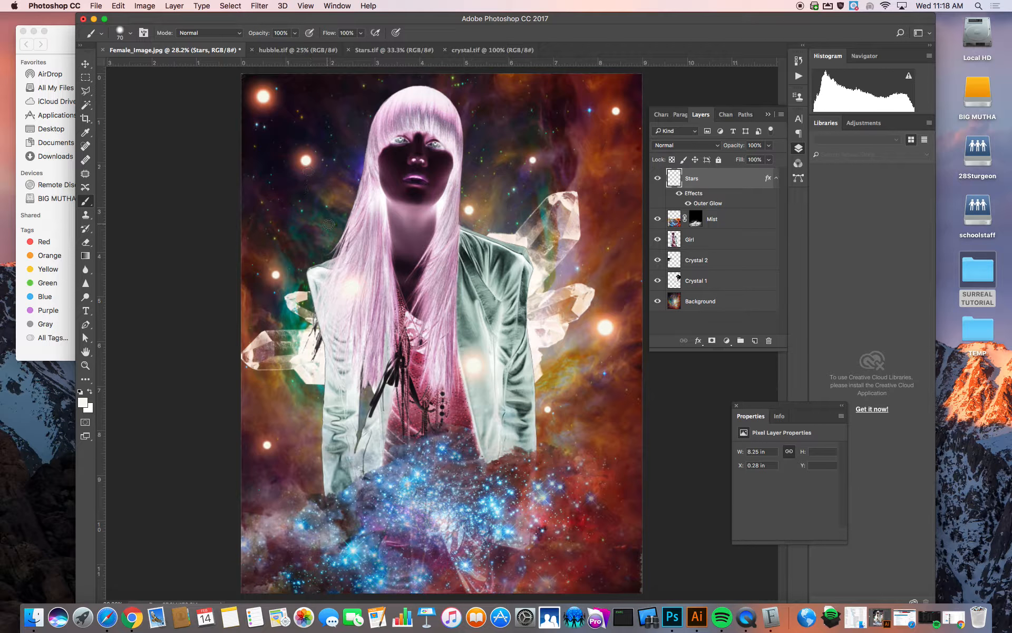
key("bracketright")
key("bracketright")
key("bracketright")
left_click(341, 236)
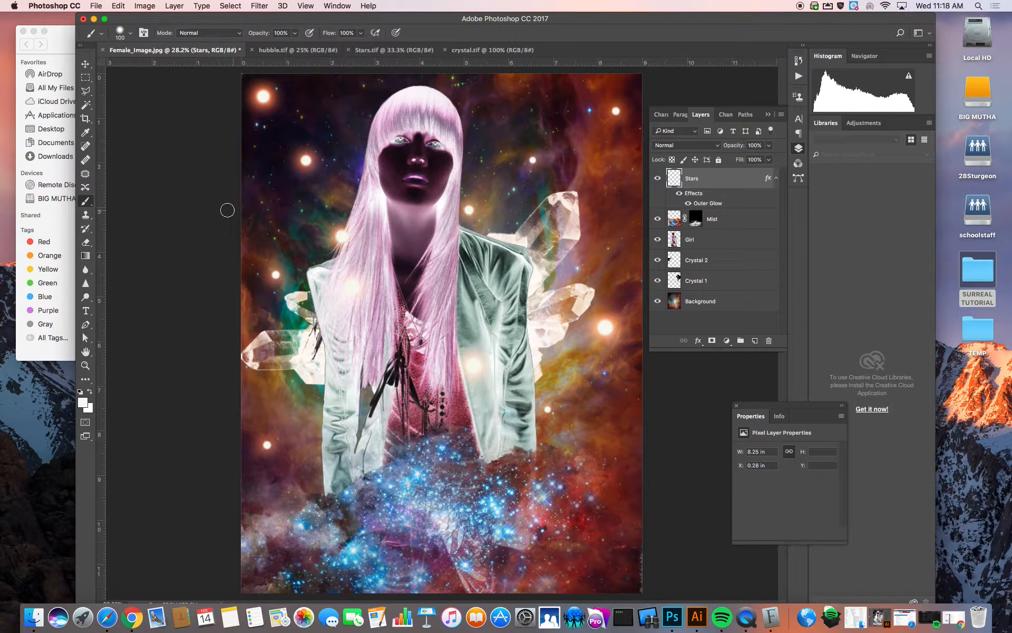
key("bracketright")
key("bracketright")
key("bracketright")
left_click(330, 409)
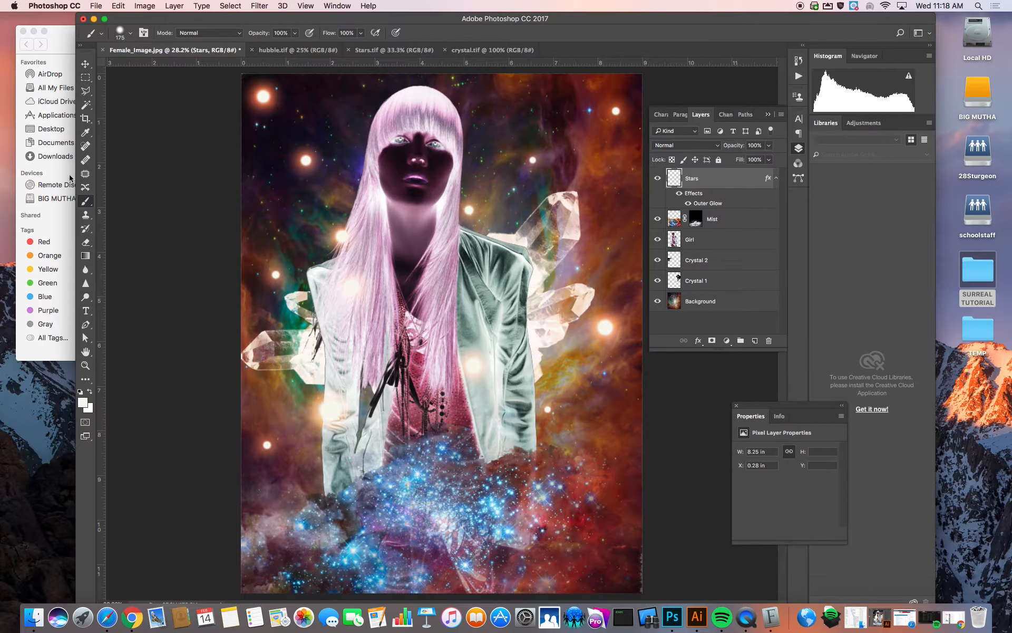
- Erase the star in the poster's upper left corner using a 150 px eraser
left_click(86, 244)
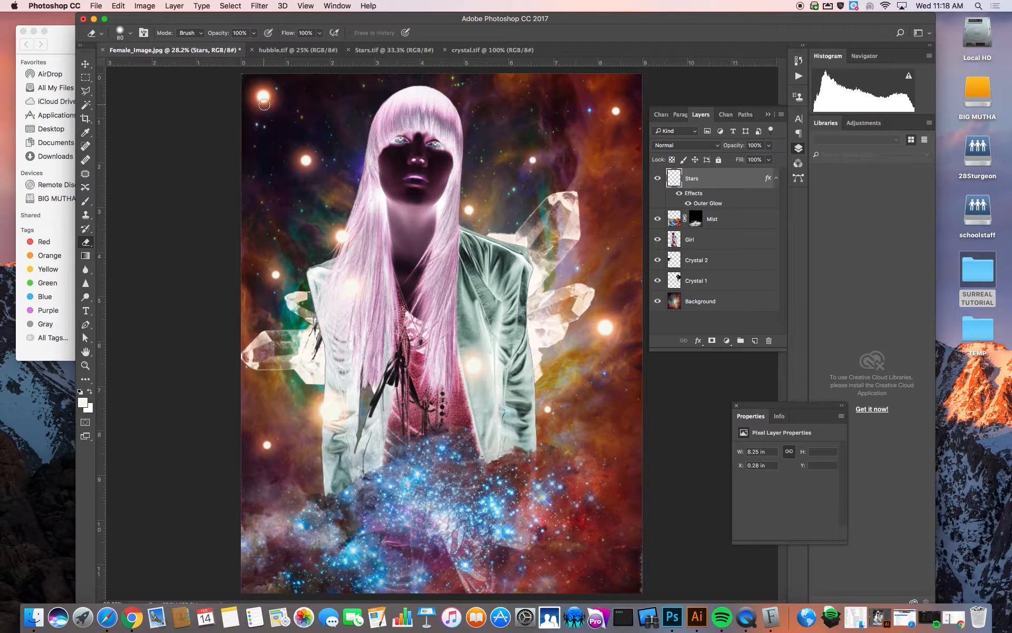
key("bracketright")
key("bracketright")
key("bracketright")
key("bracketright")
left_click_drag(264, 104, 260, 90)
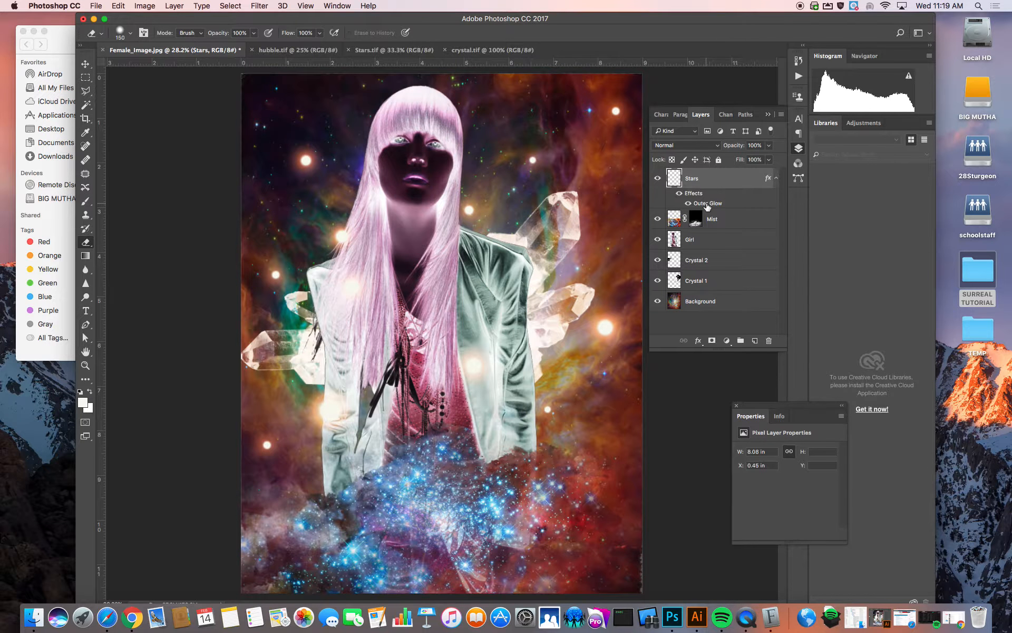
- Reopen the Stars layer's Outer Glow and change its colour to teal #2ec2a4
double_click(708, 203)
left_click(674, 184)
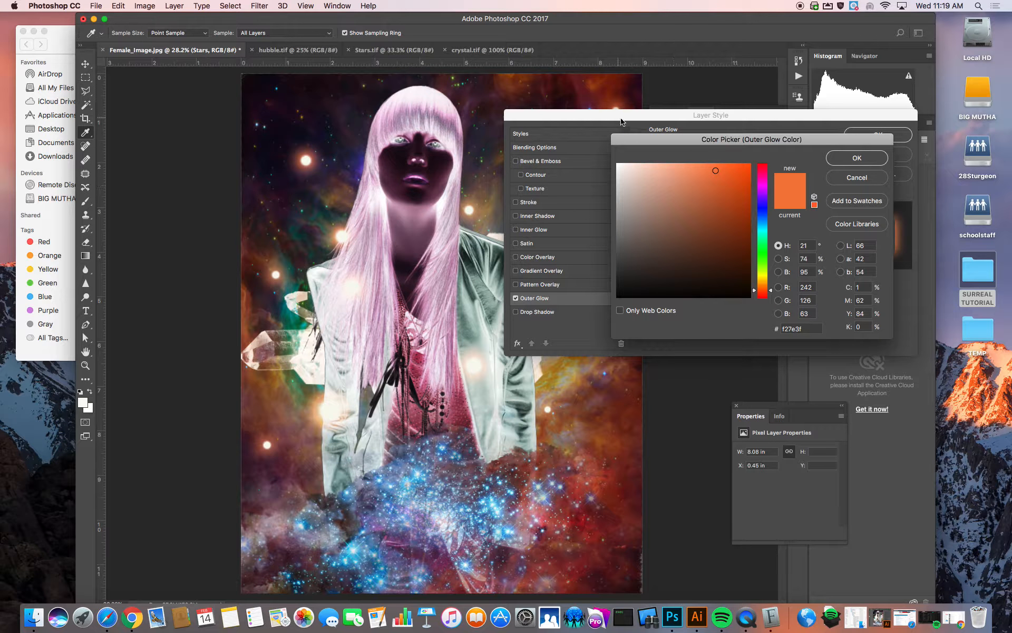
left_click(762, 235)
left_click(720, 215)
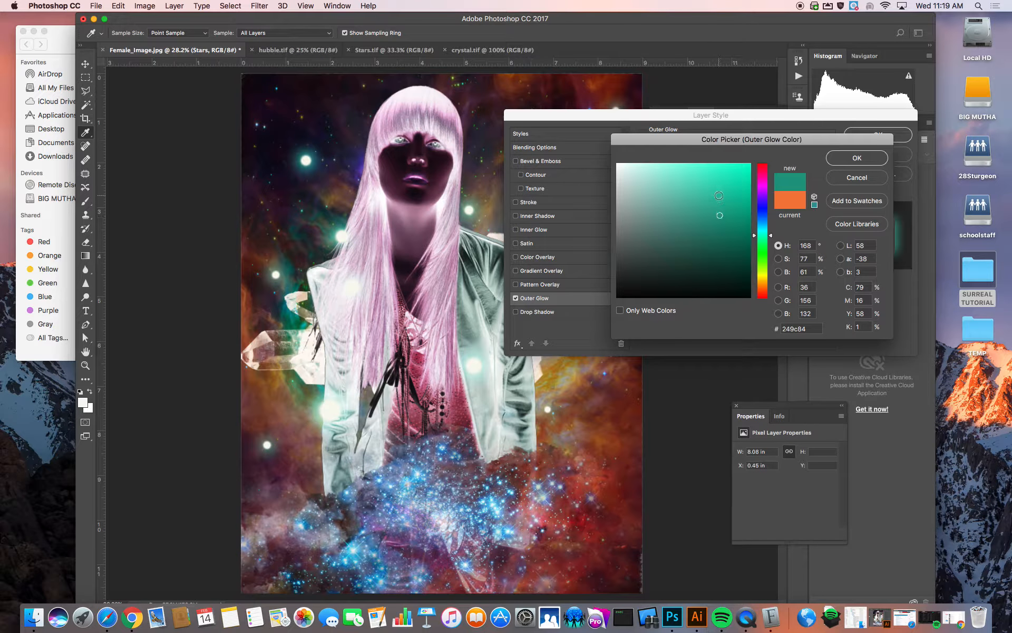
left_click(719, 196)
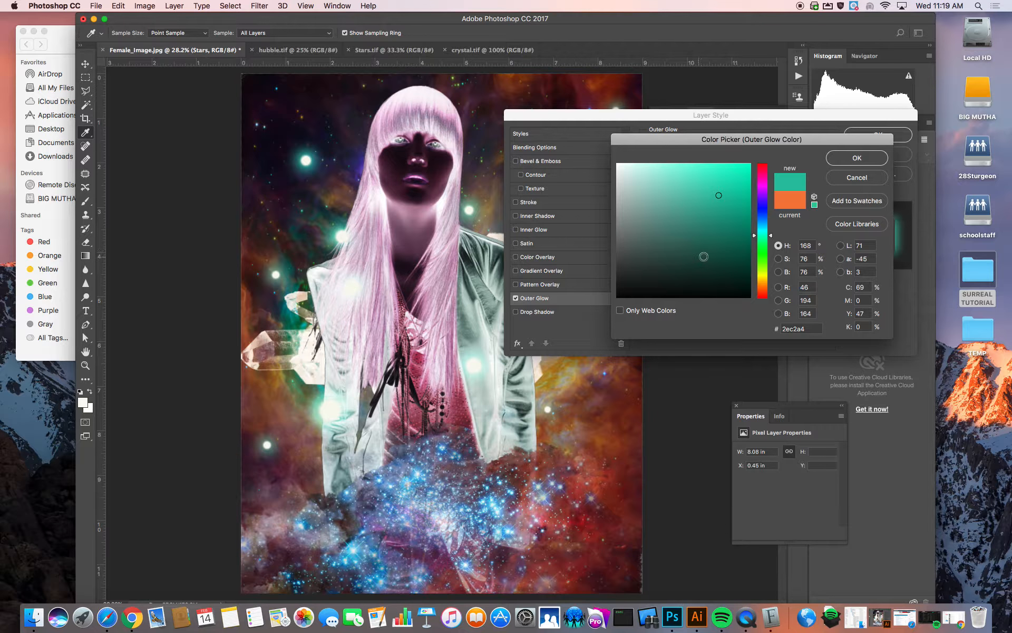
- Try glow colour hues of 208°, 284°, 171° and 240° on the stars
left_click(763, 220)
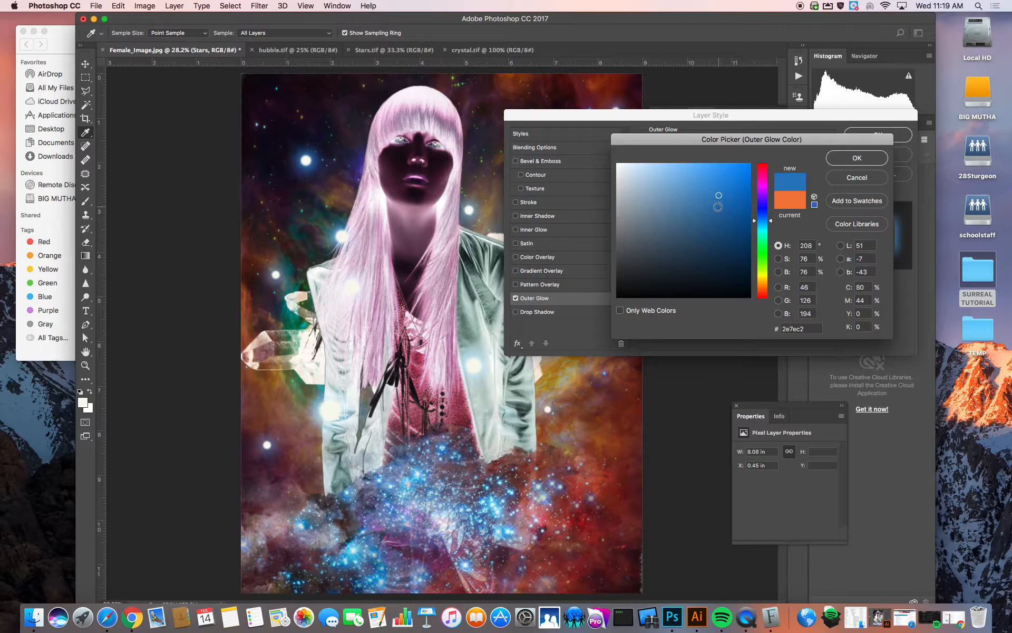
left_click(763, 193)
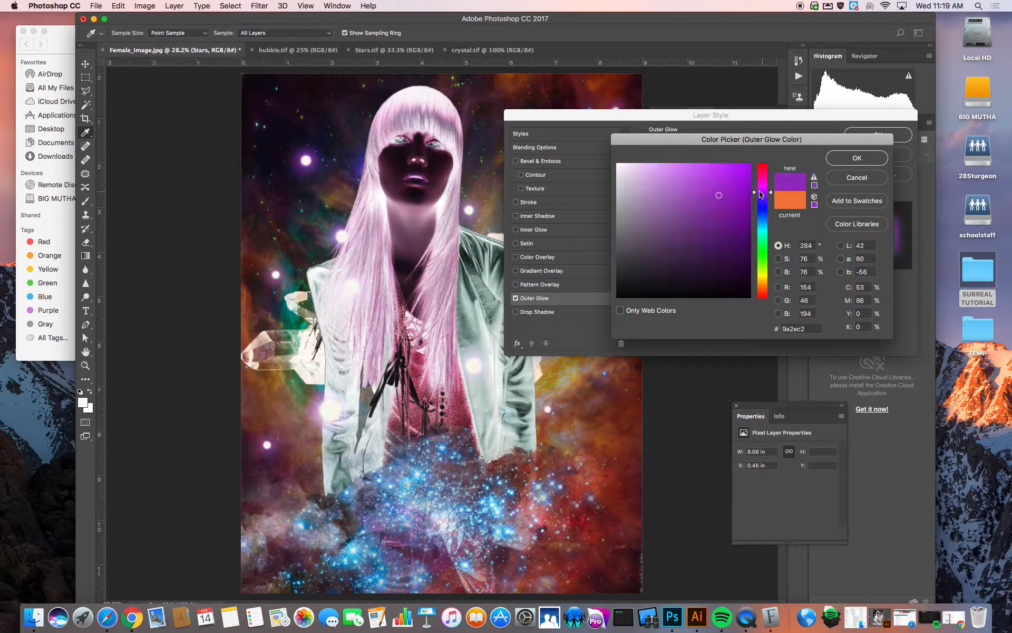
left_click(765, 239)
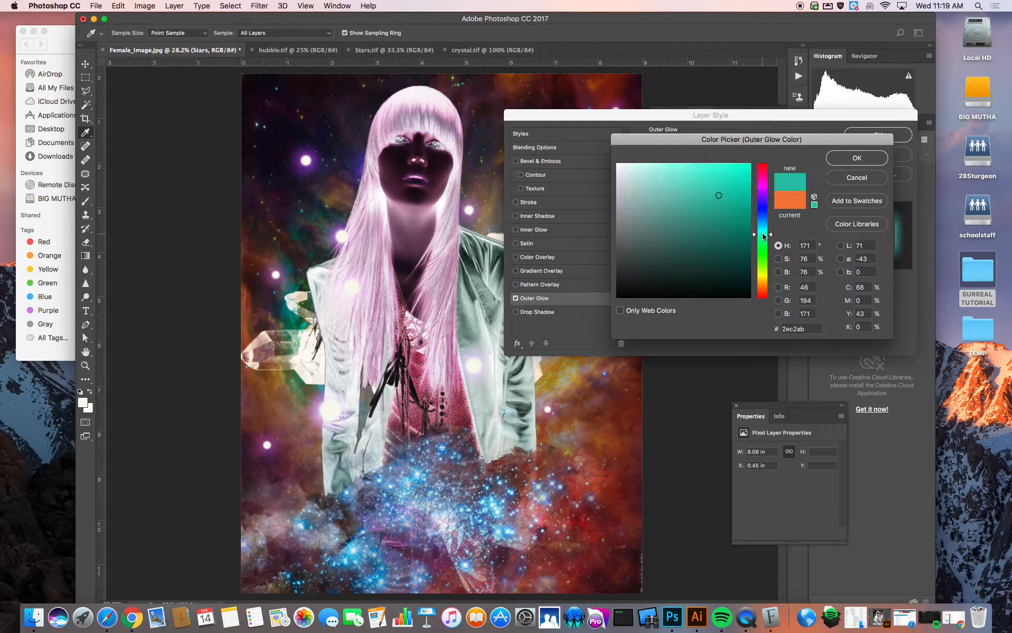
left_click(765, 209)
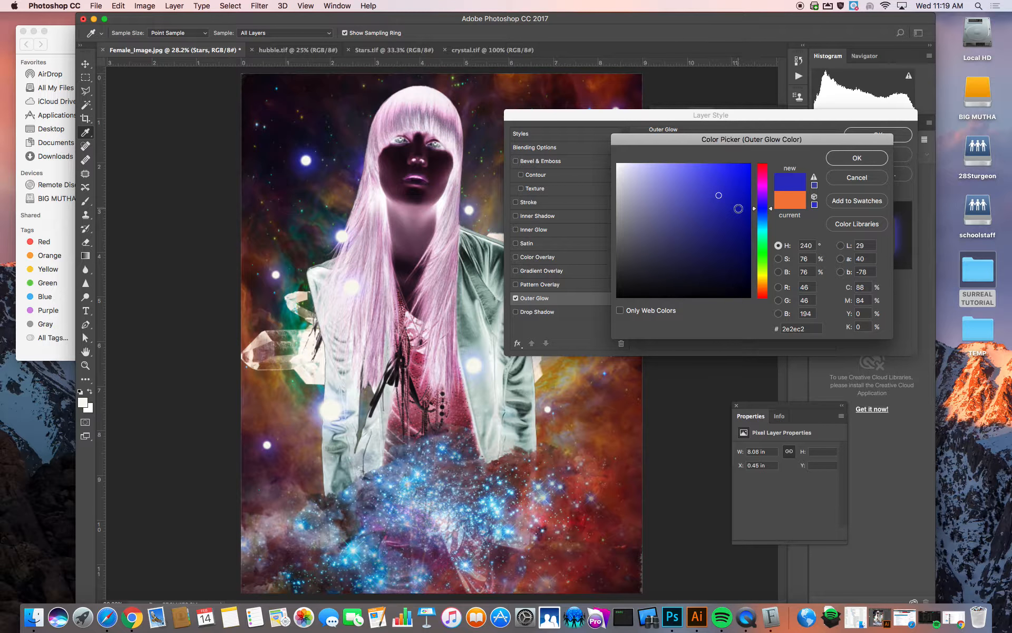
- Set the stars' Outer Glow colour to blue #2e66c2 and apply the layer style
left_click(763, 217)
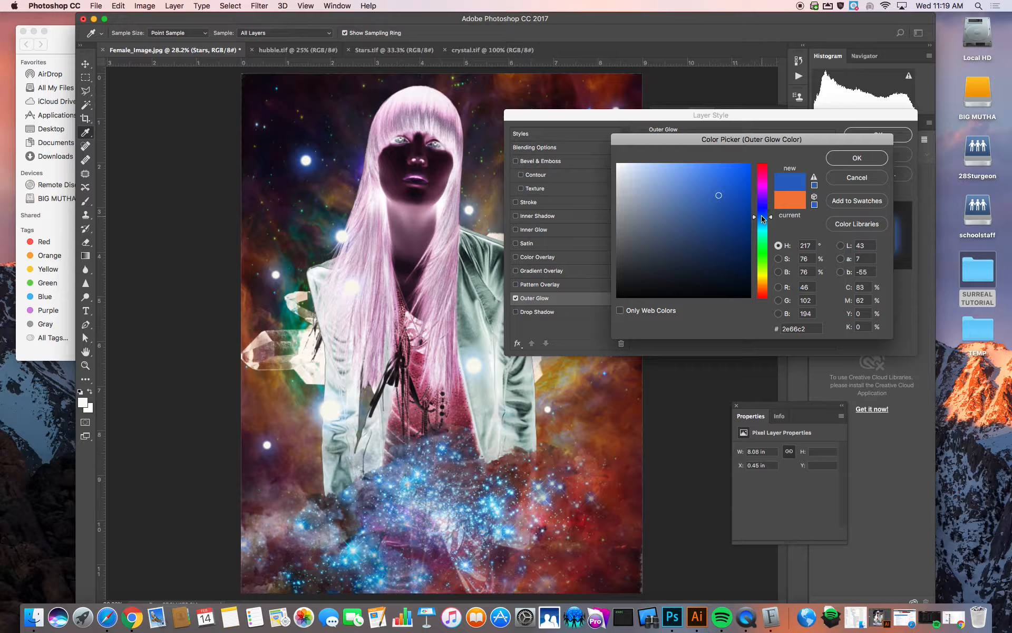
left_click(879, 162)
left_click_drag(754, 121, 859, 121)
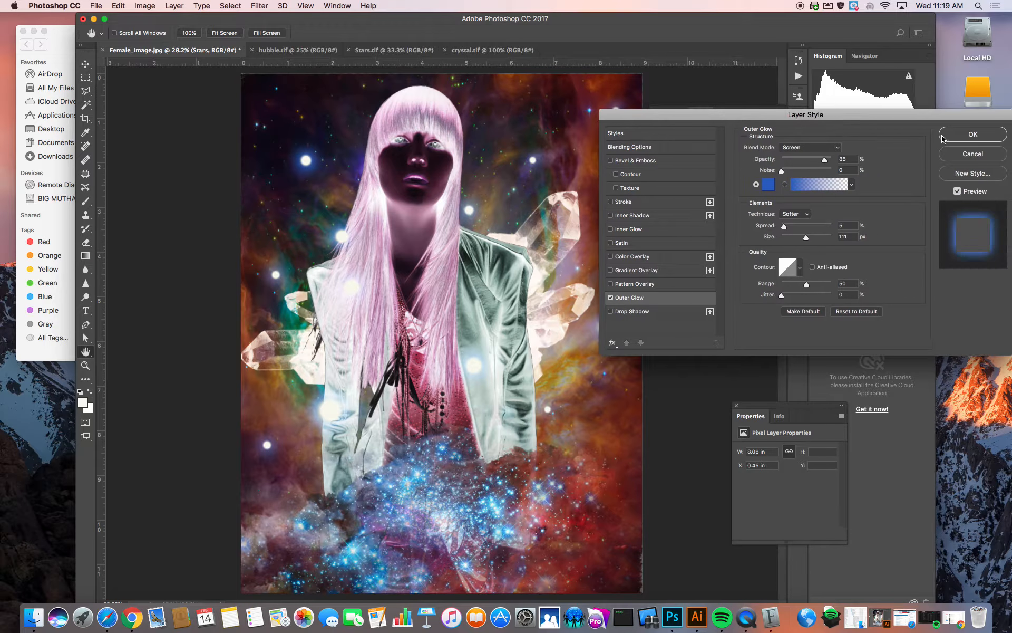
left_click(972, 135)
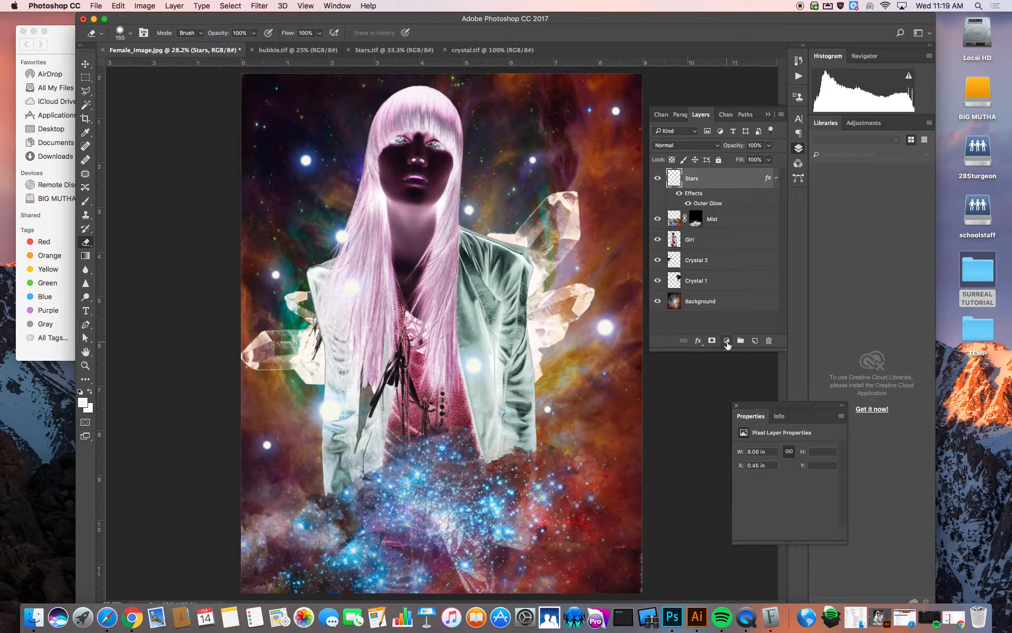
- Add a Hue/Saturation adjustment layer above Stars and lower the whole poster's saturation to about -16
left_click(727, 343)
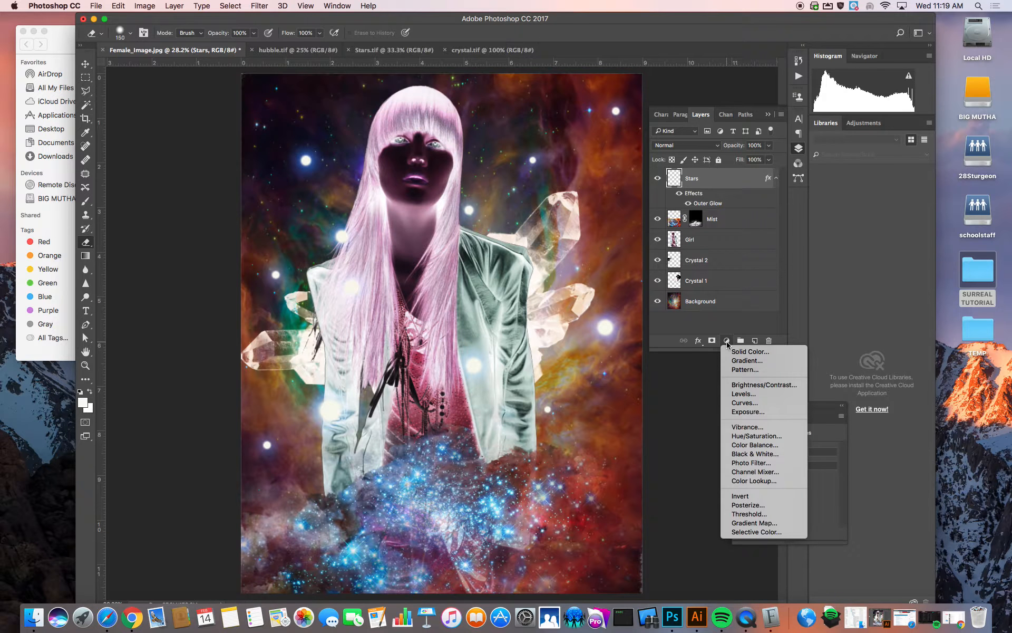
left_click(745, 437)
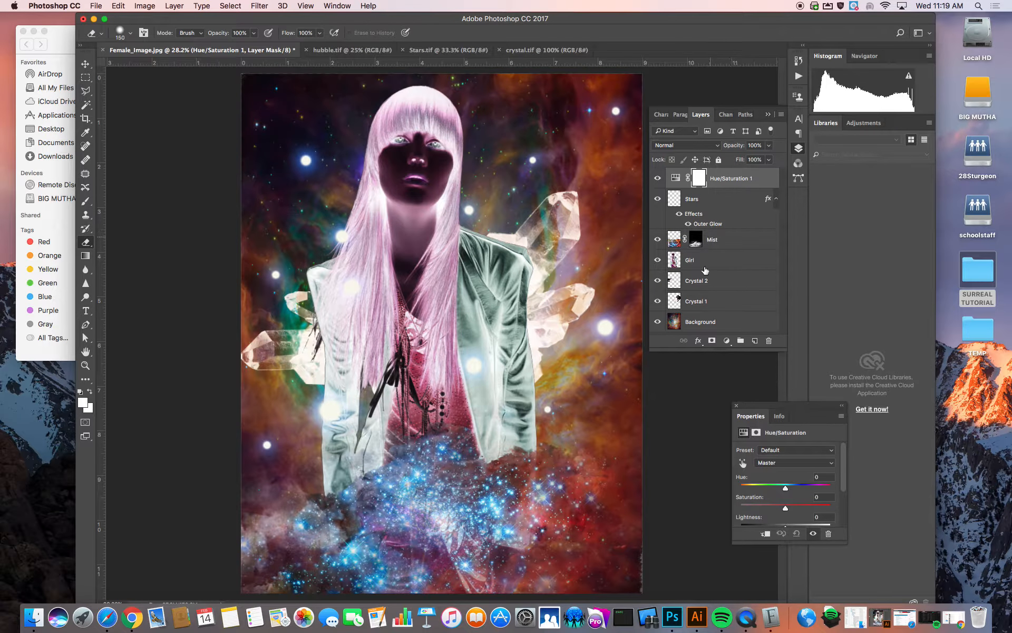
left_click_drag(780, 411, 579, 302)
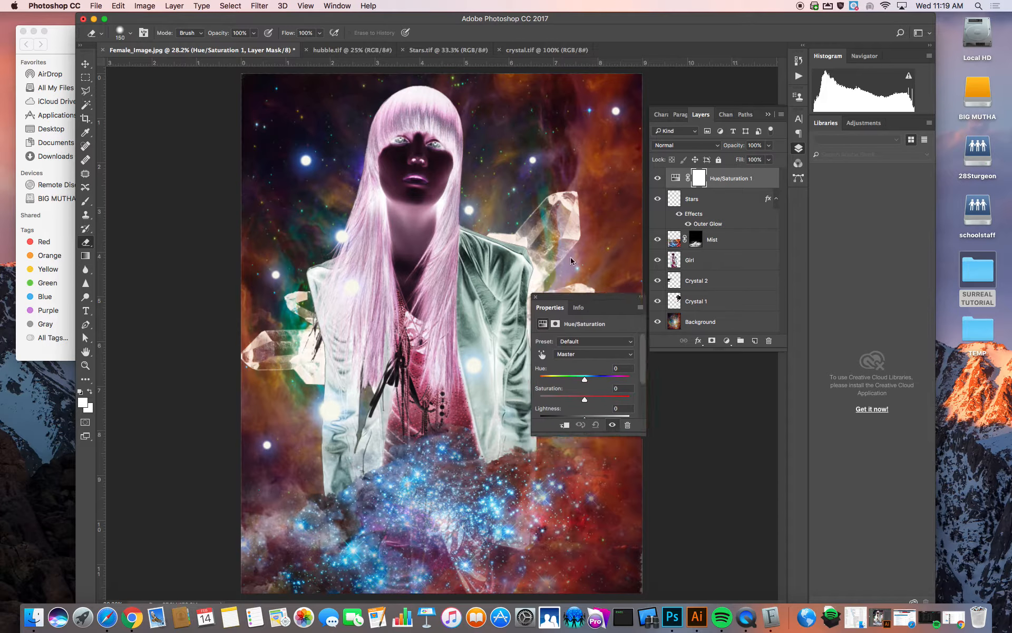
left_click_drag(571, 260, 186, 140)
mouse_move(195, 243)
left_mouse_down()
mouse_move(173, 243)
mouse_move(217, 244)
mouse_move(191, 243)
left_mouse_up()
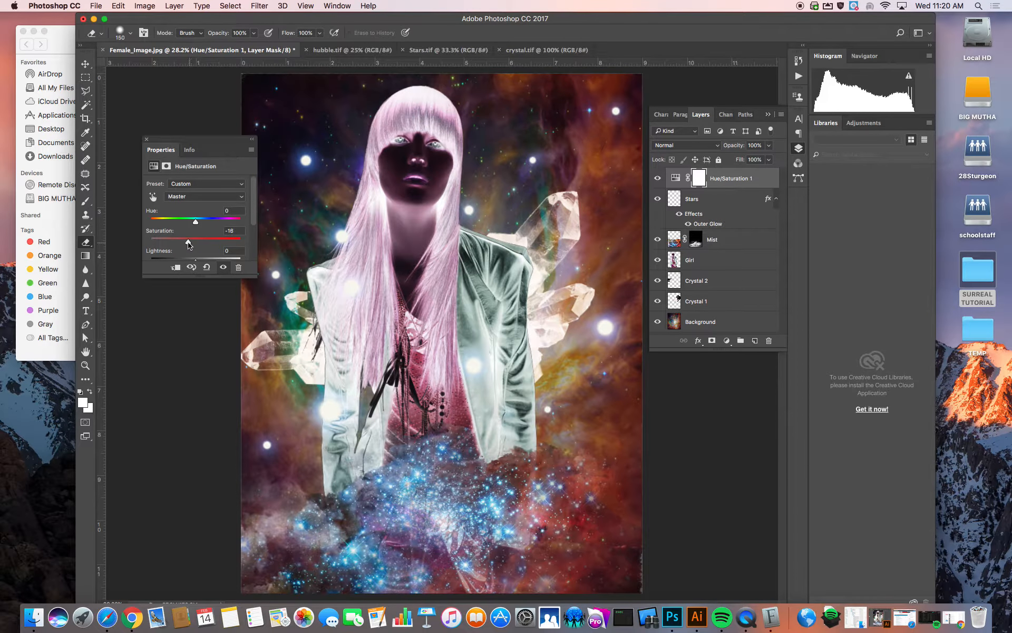
left_click_drag(188, 242, 187, 242)
left_click(147, 141)
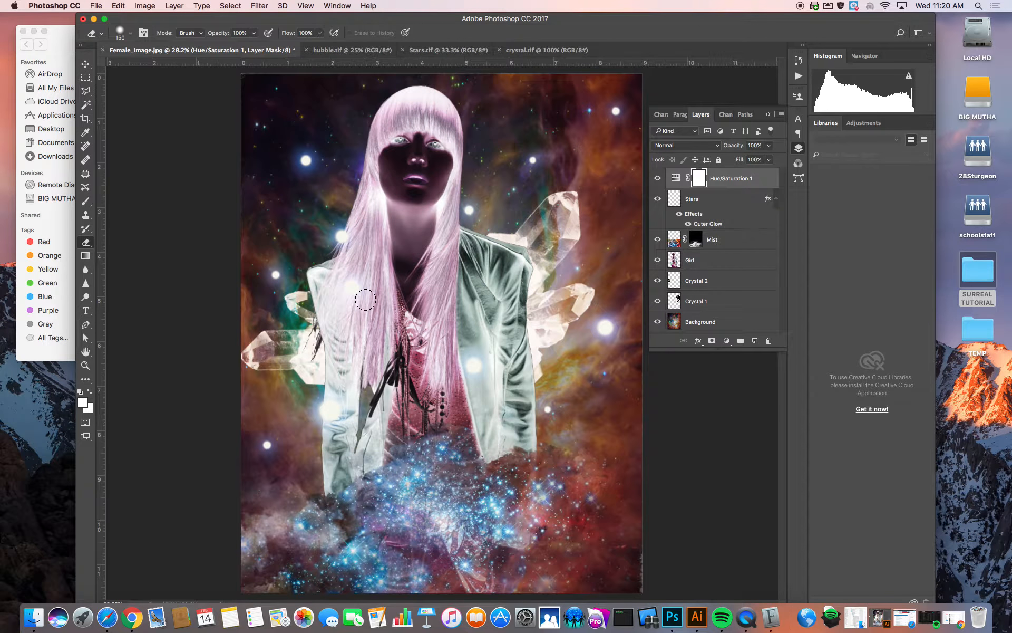
- Save the layered poster to the Desktop as Background.psd in Photoshop format with maximum compatibility
left_click(98, 6)
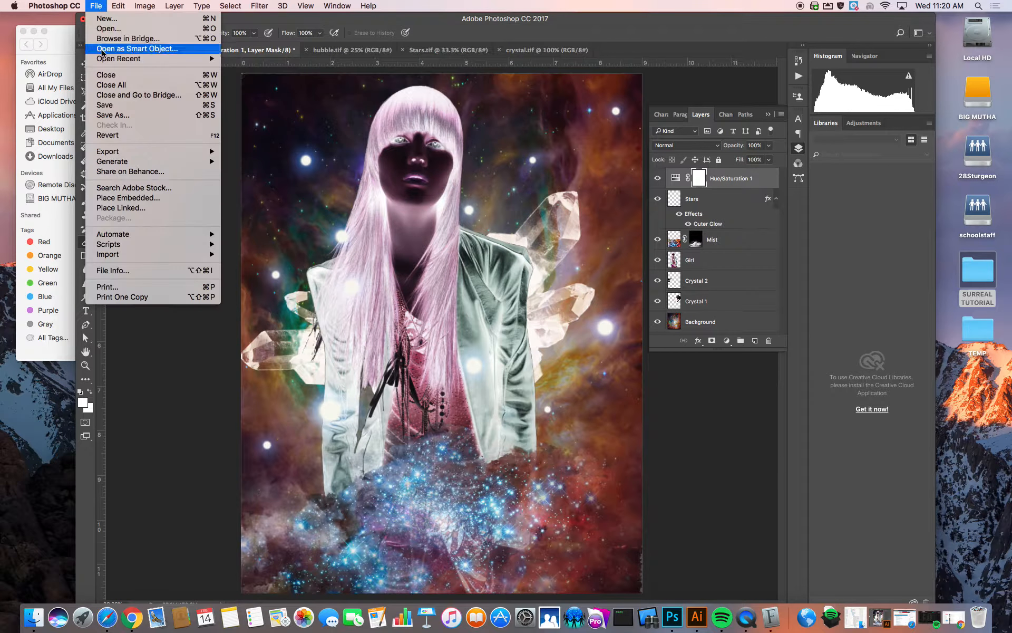
left_click(104, 120)
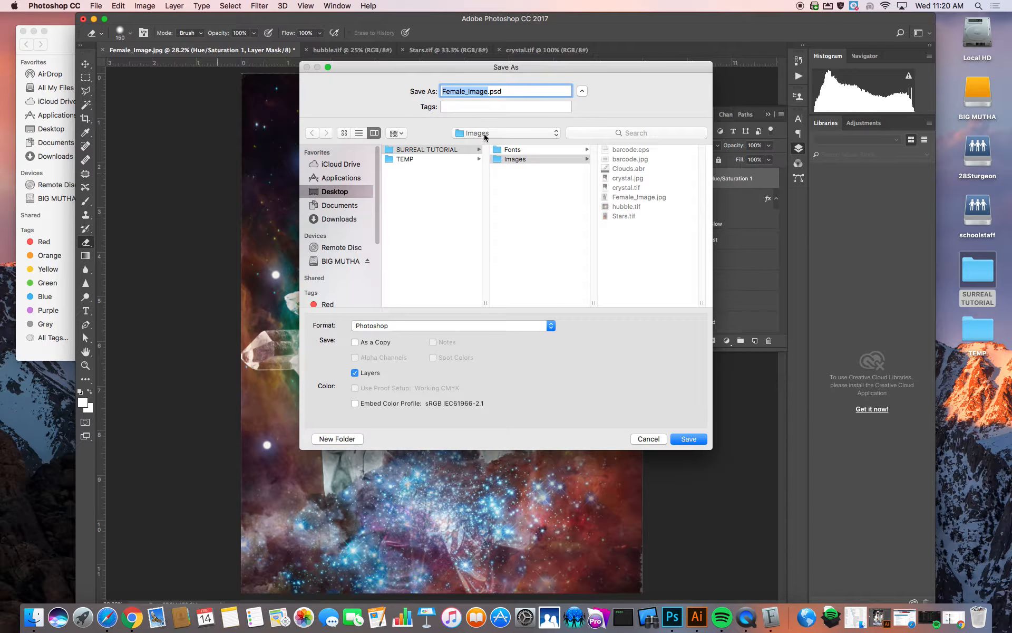
left_click(334, 192)
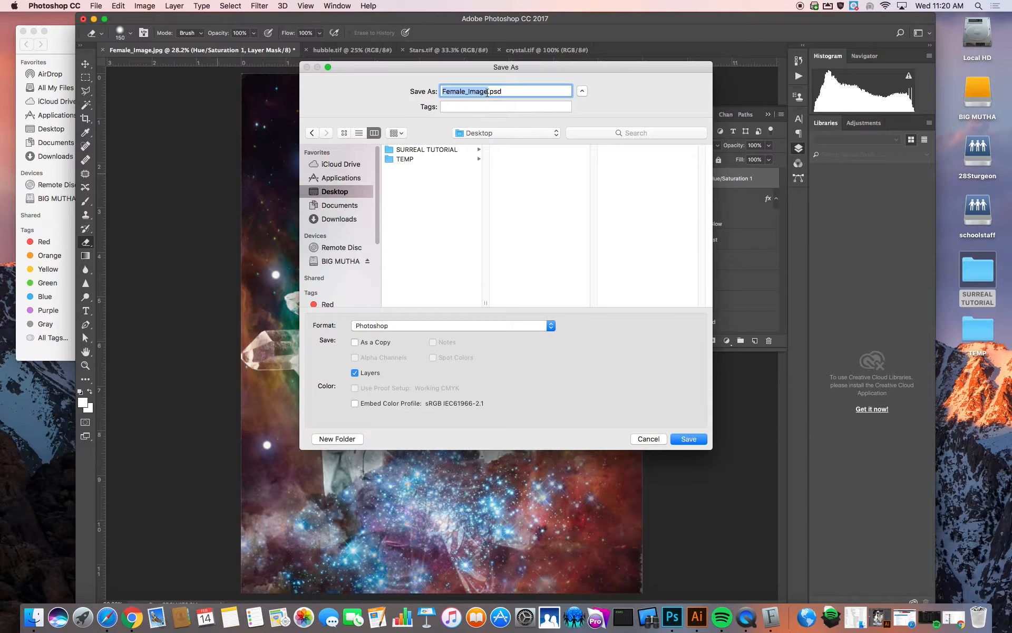
left_click_drag(487, 92, 361, 92)
type("Background")
left_click(682, 439)
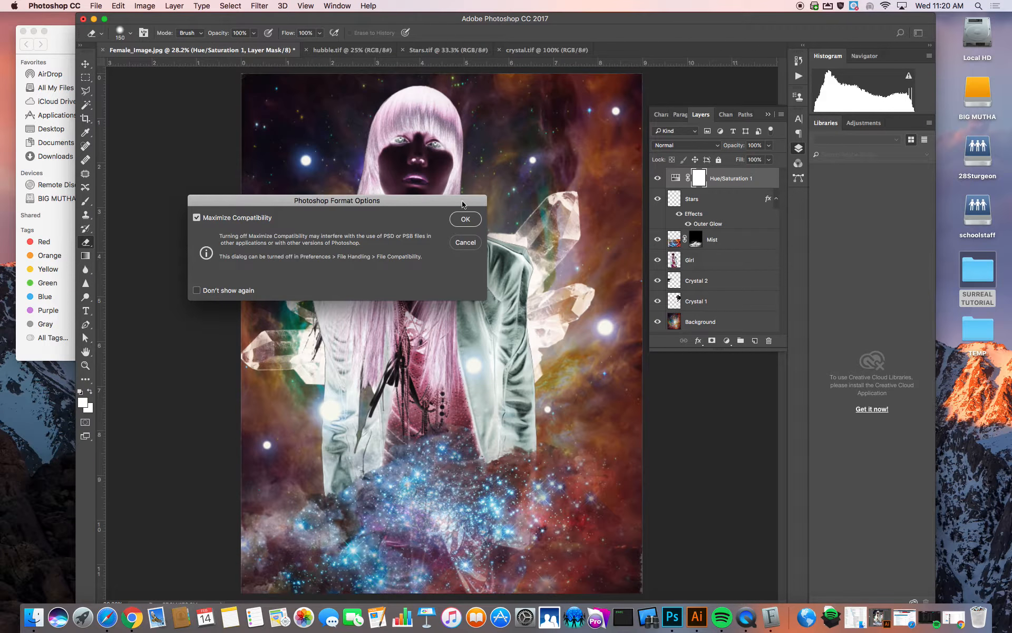
left_click(464, 219)
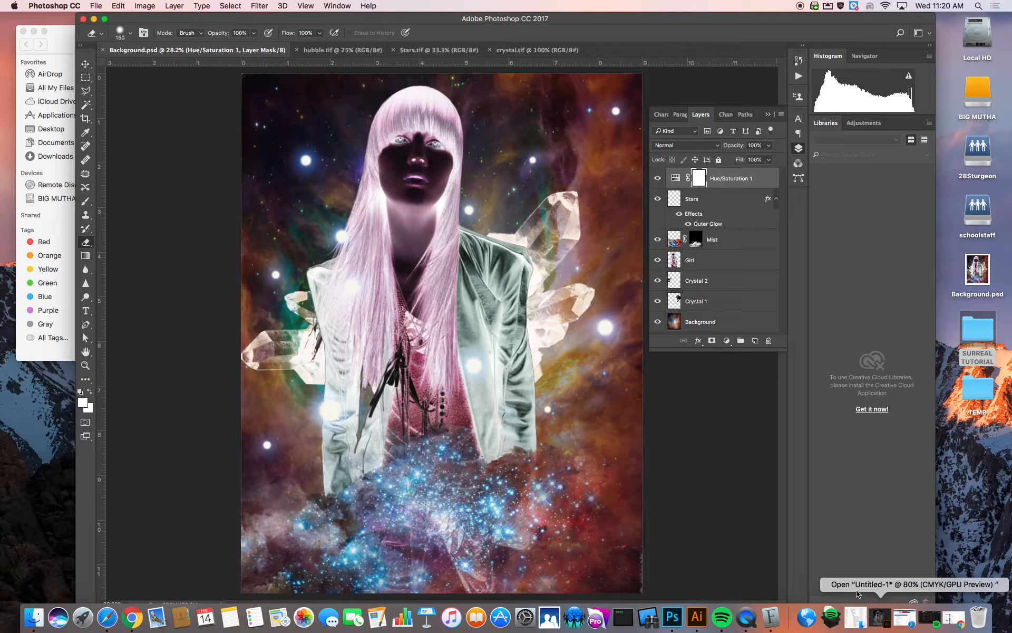
- Quit the running Illustrator session without saving the changes to Untitled-1
right_click(698, 616)
left_click(701, 585)
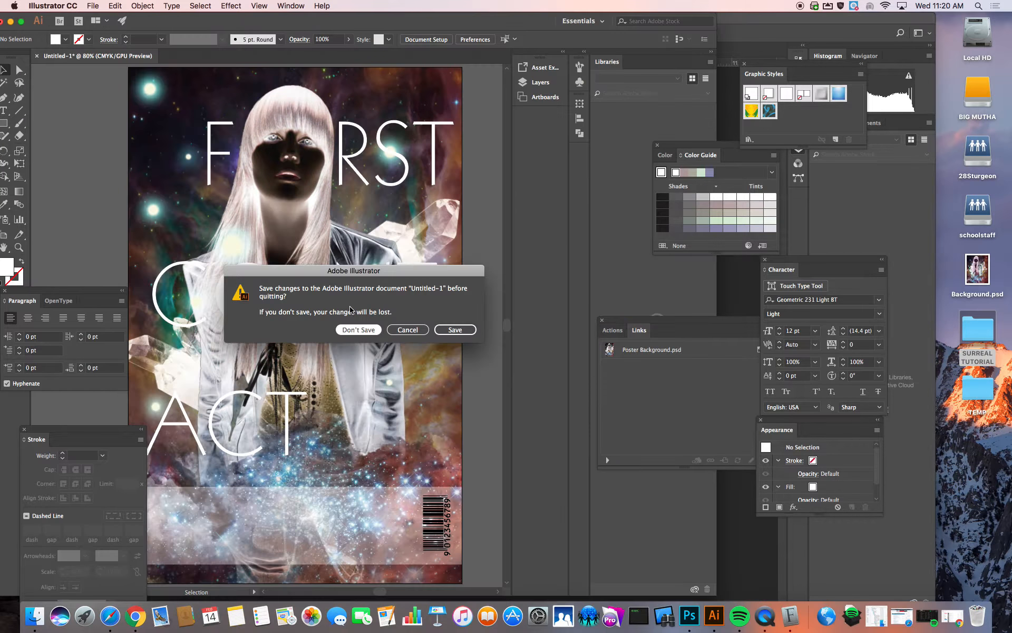
left_click(367, 331)
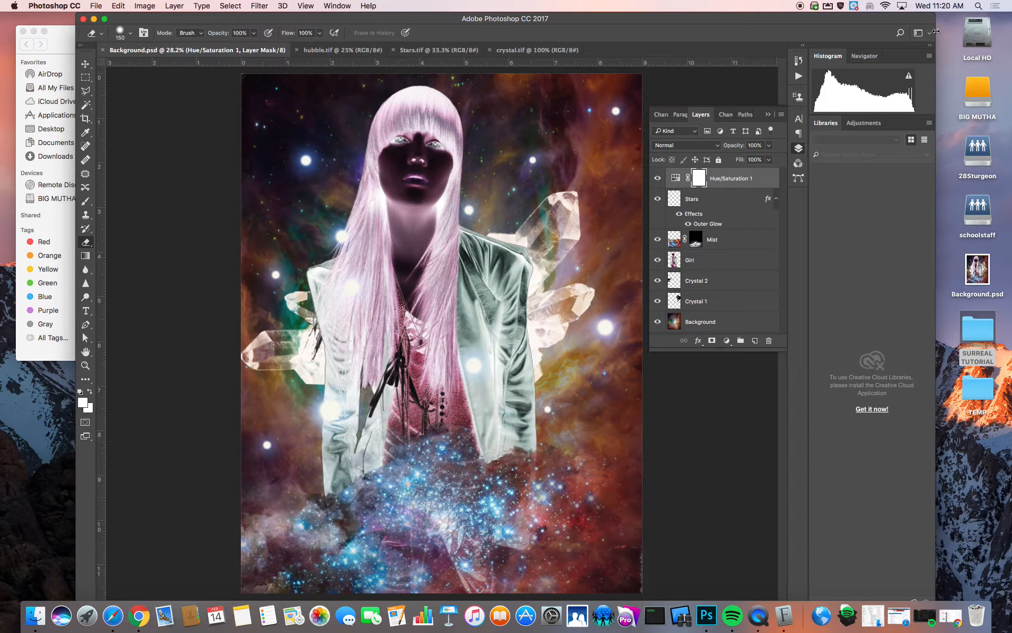
- Search the Mac for Illustrator, launch Adobe Illustrator CC 2017 and move its window fully into view
left_click(979, 6)
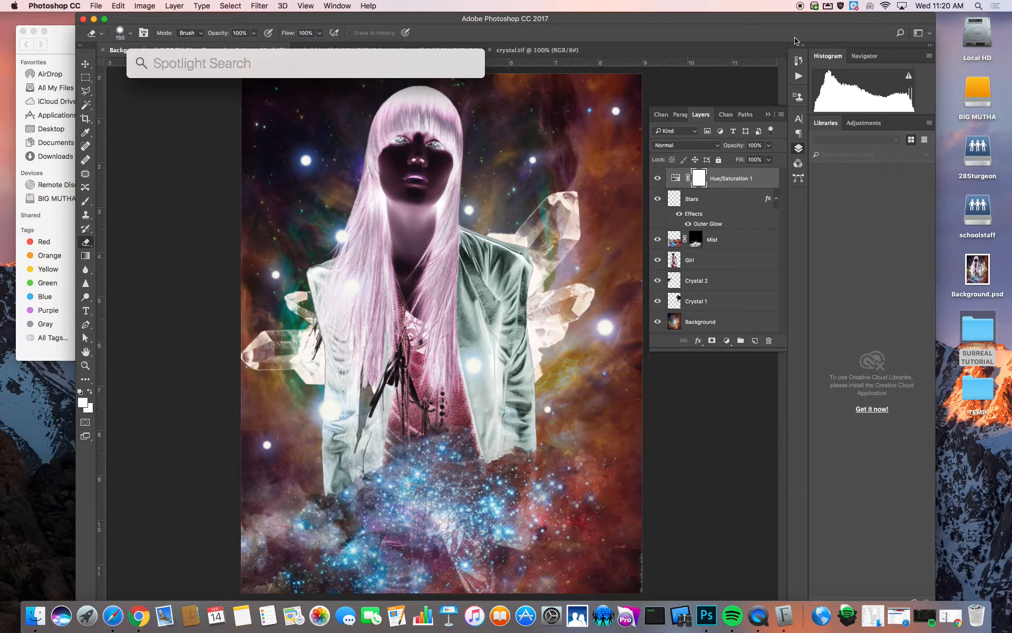
type("illustrator")
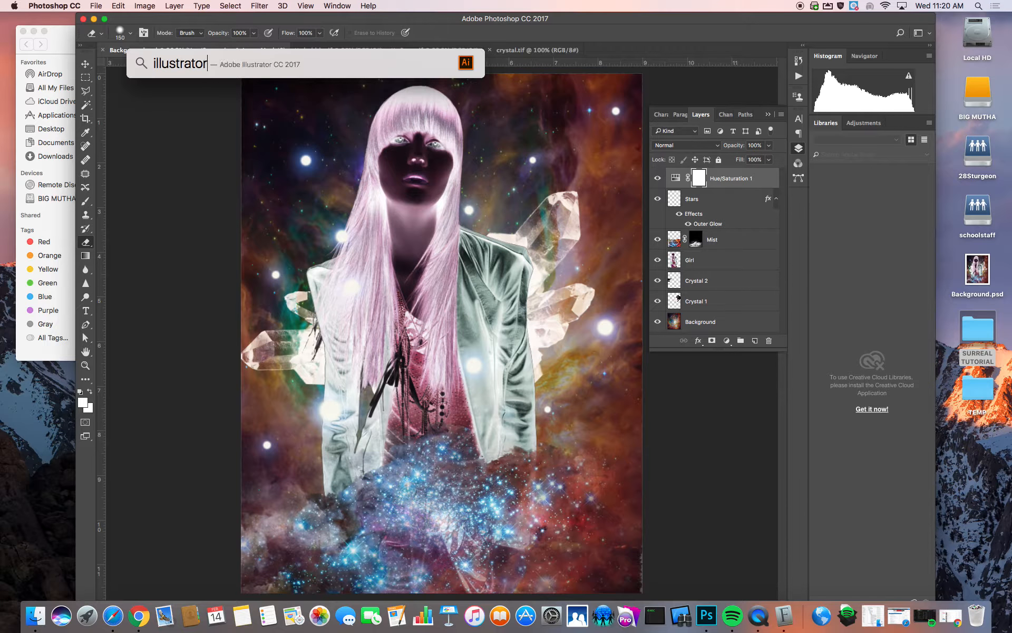
key("Return")
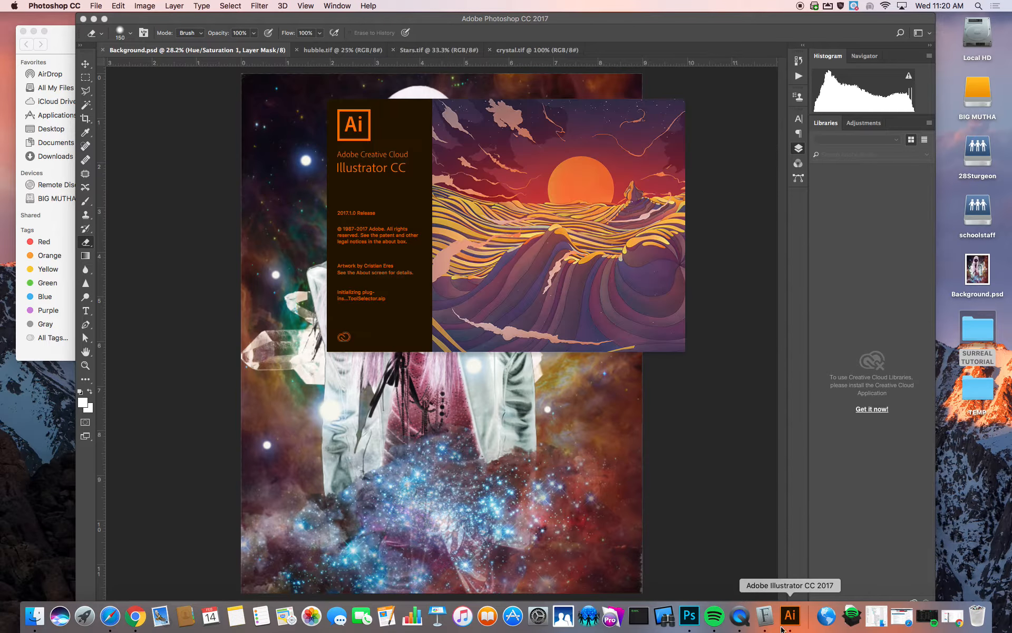
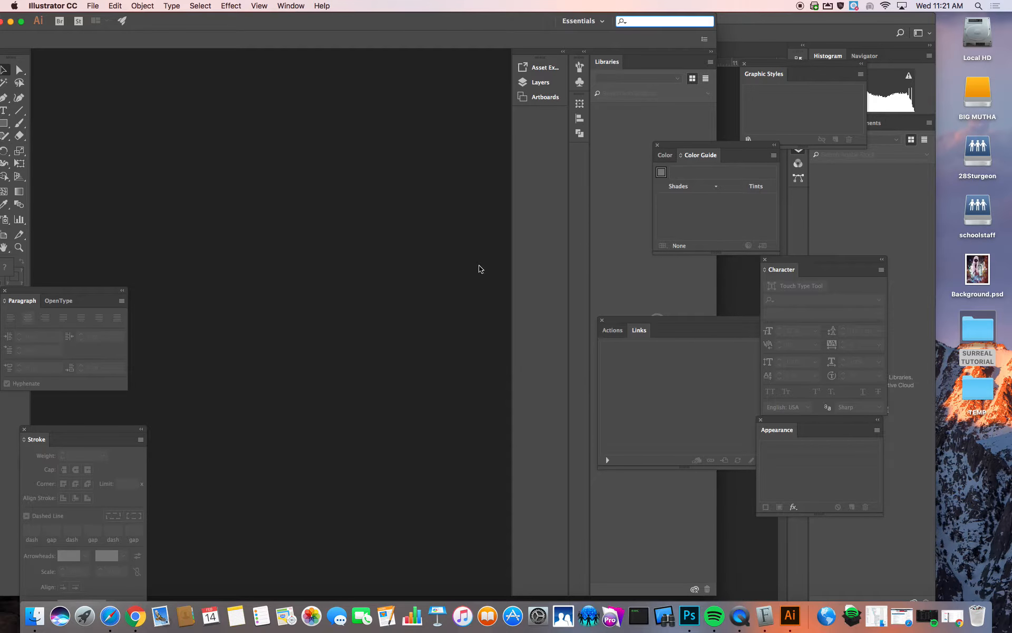
left_click_drag(364, 25, 432, 23)
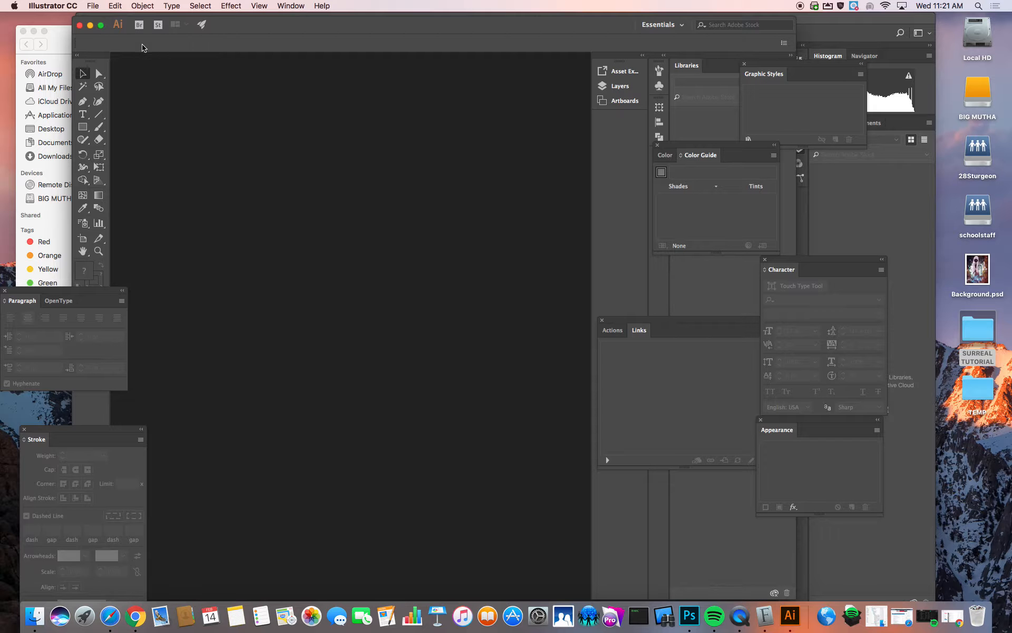
- Create a portrait CMYK print document from the Letter preset with centimeters as units, 21.59 x 27.94 cm
left_click(93, 6)
left_click(100, 17)
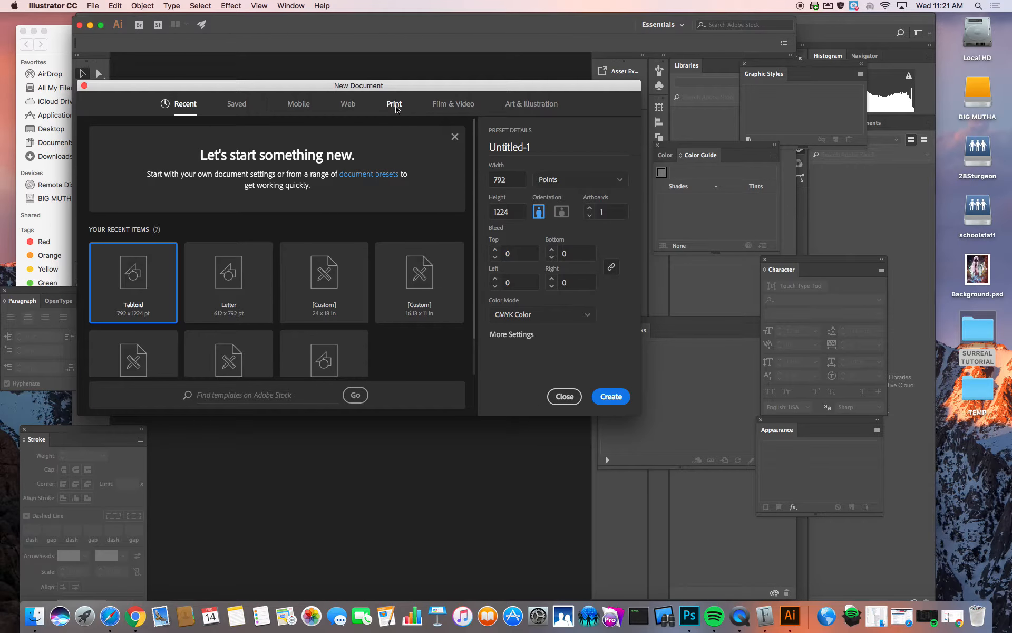
left_click(396, 105)
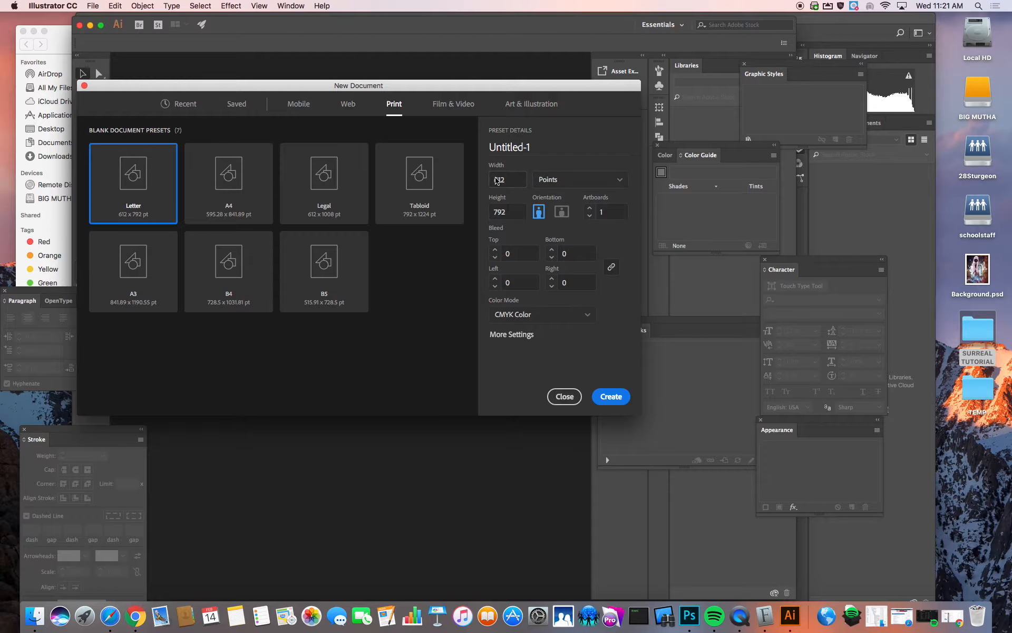
left_click(557, 181)
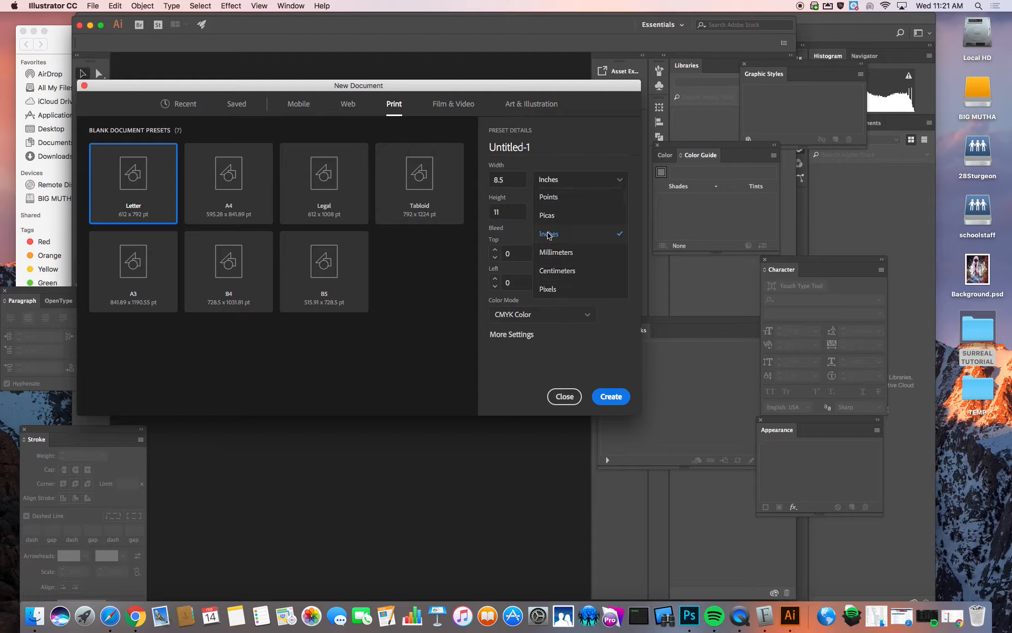
left_click(549, 235)
left_click(558, 181)
left_click(558, 270)
left_click(559, 181)
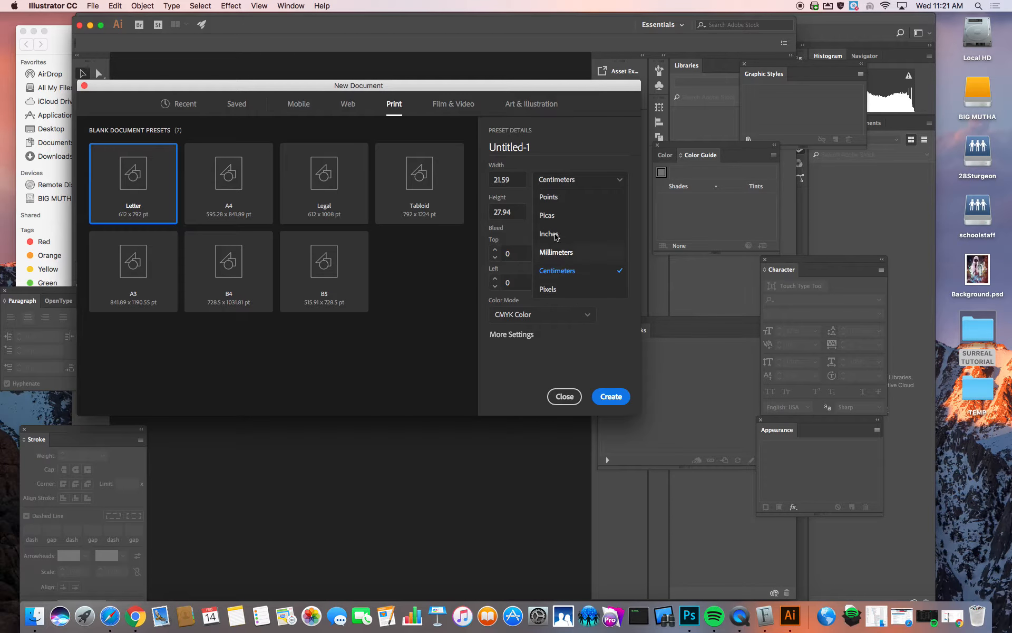
left_click(531, 166)
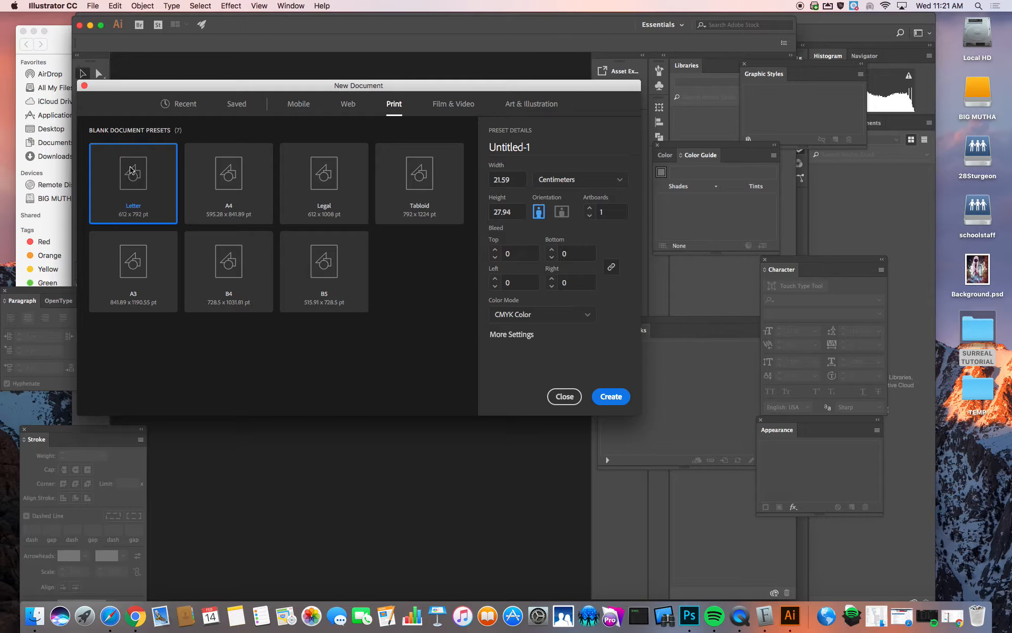
left_click(612, 400)
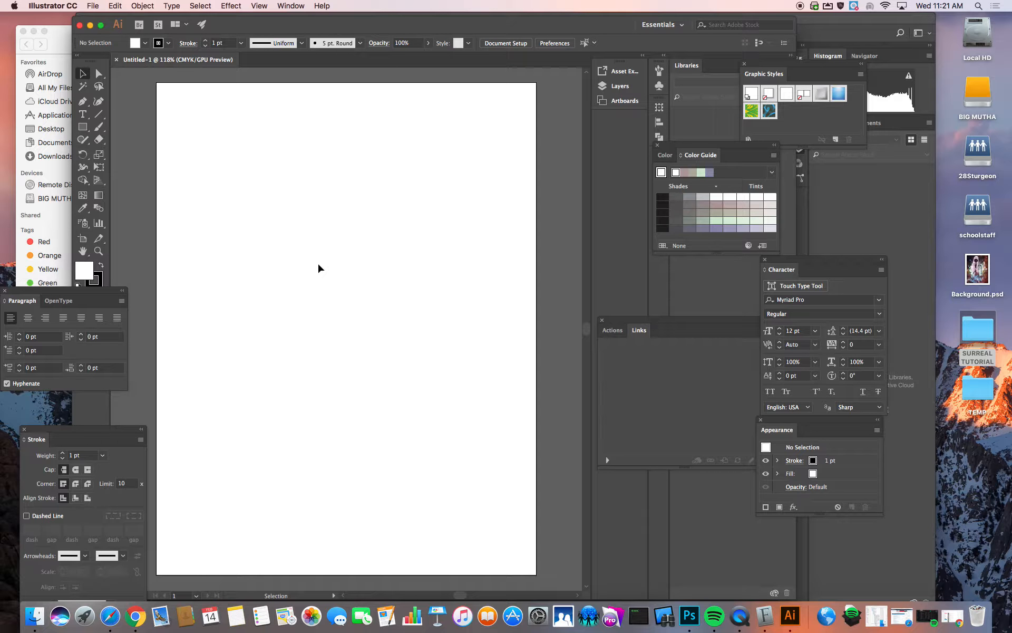
- Place Background.psd from the Desktop with its origin at the artboard's upper left corner
left_click(93, 6)
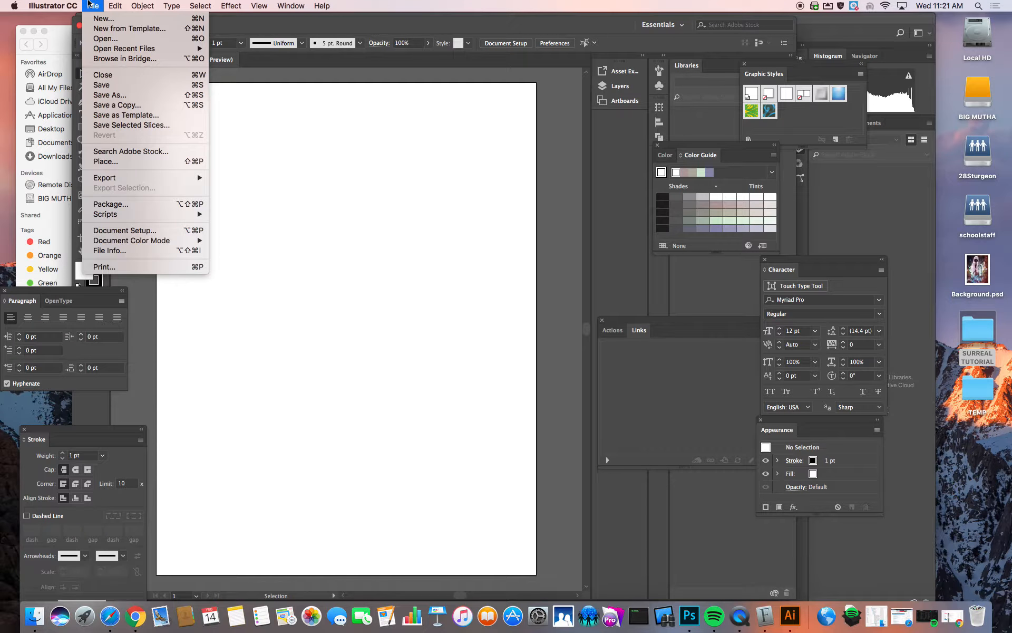
left_click(105, 162)
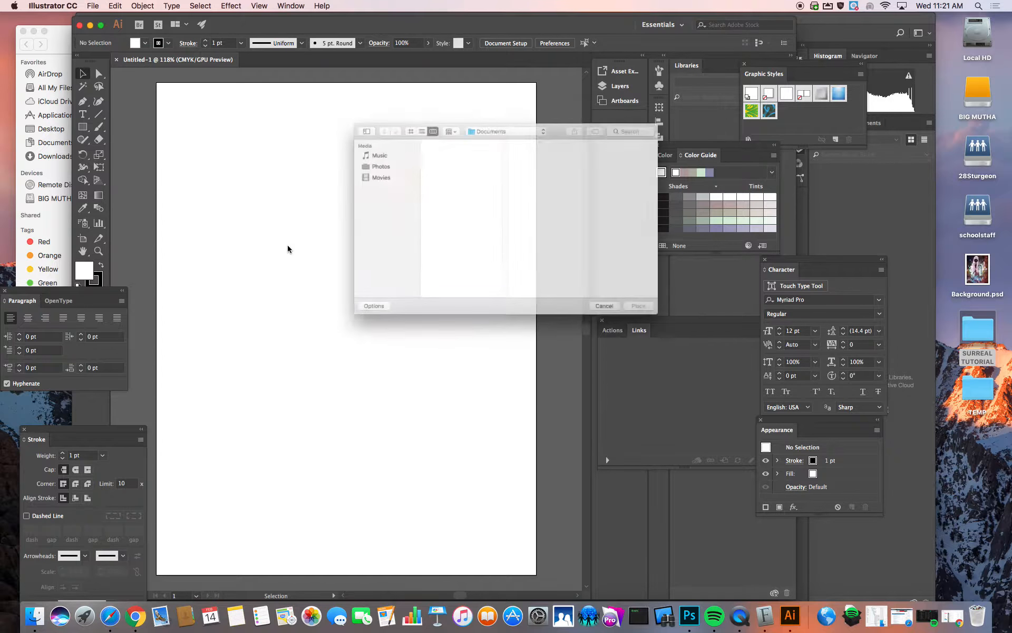
left_click(345, 183)
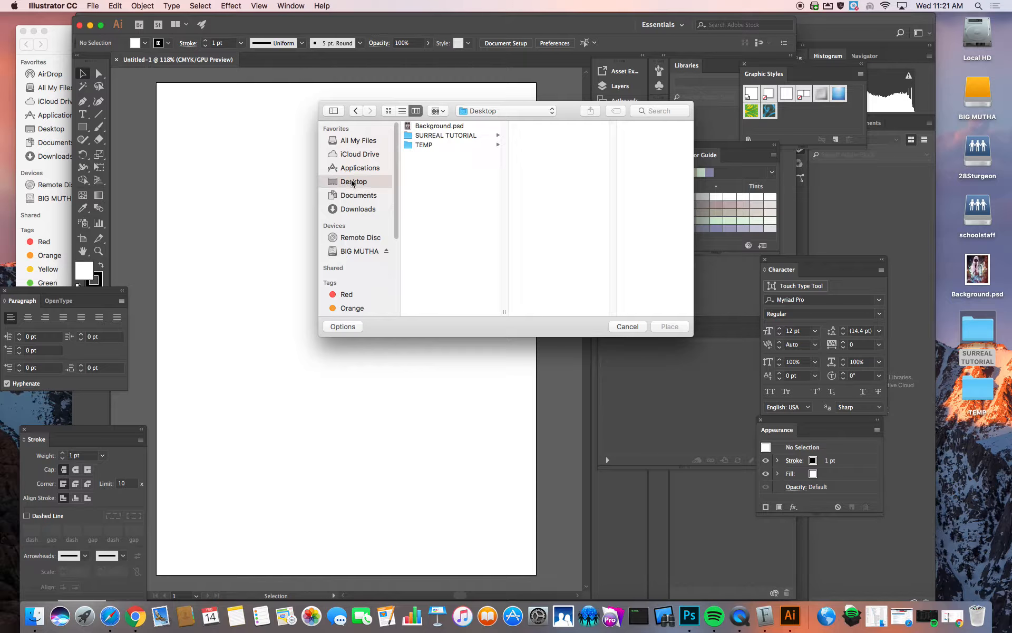
left_click(438, 126)
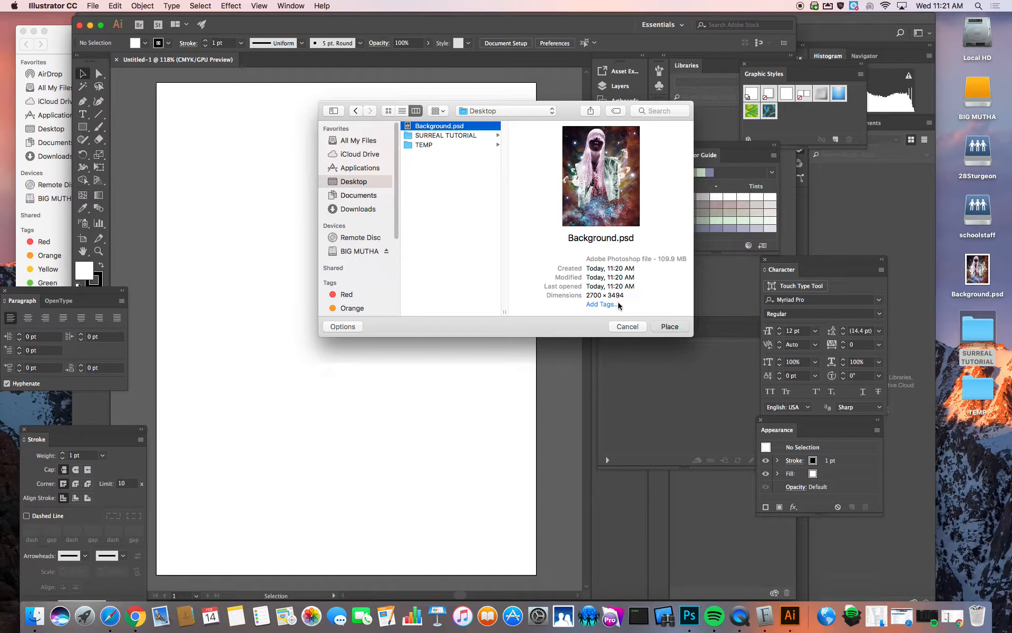
left_click(669, 327)
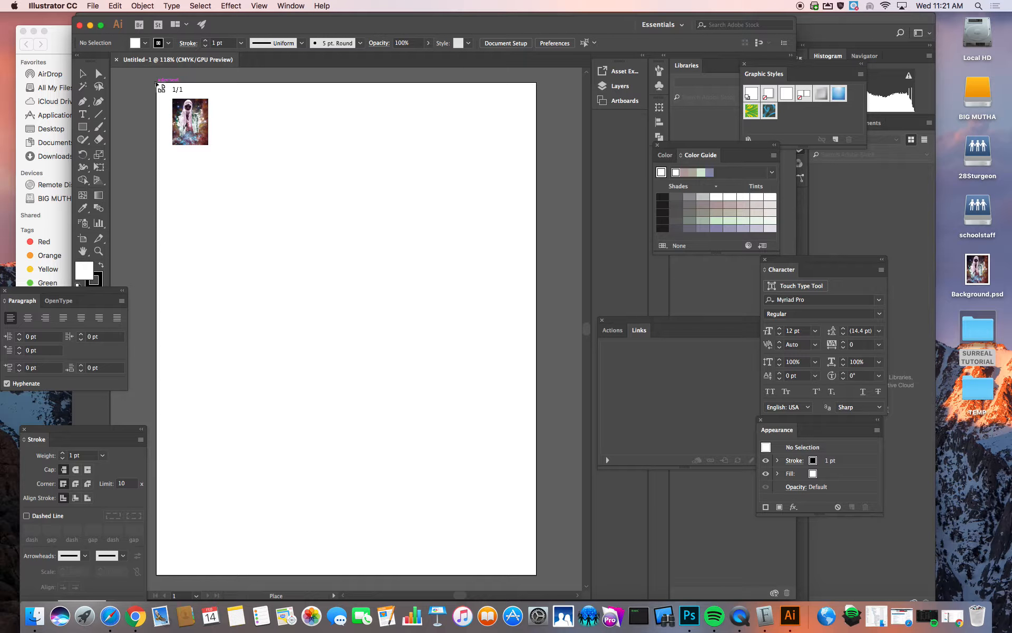
left_click(157, 84)
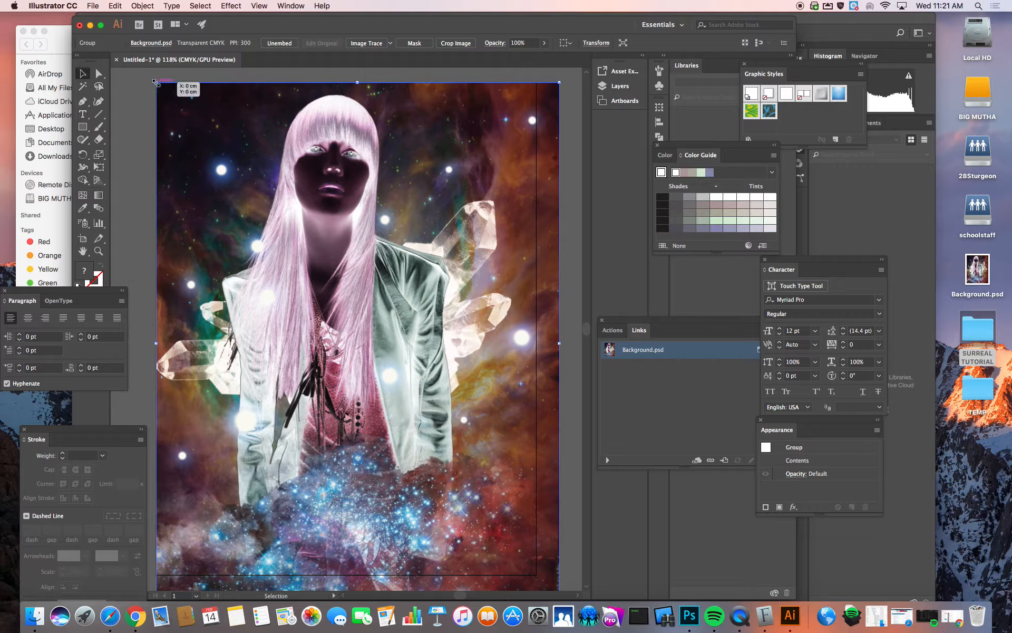
- Scale the placed poster image down, align it to the artboard's upper left corner and resize it to fill the artboard
left_click_drag(155, 82, 227, 174)
left_click_drag(310, 241, 239, 152)
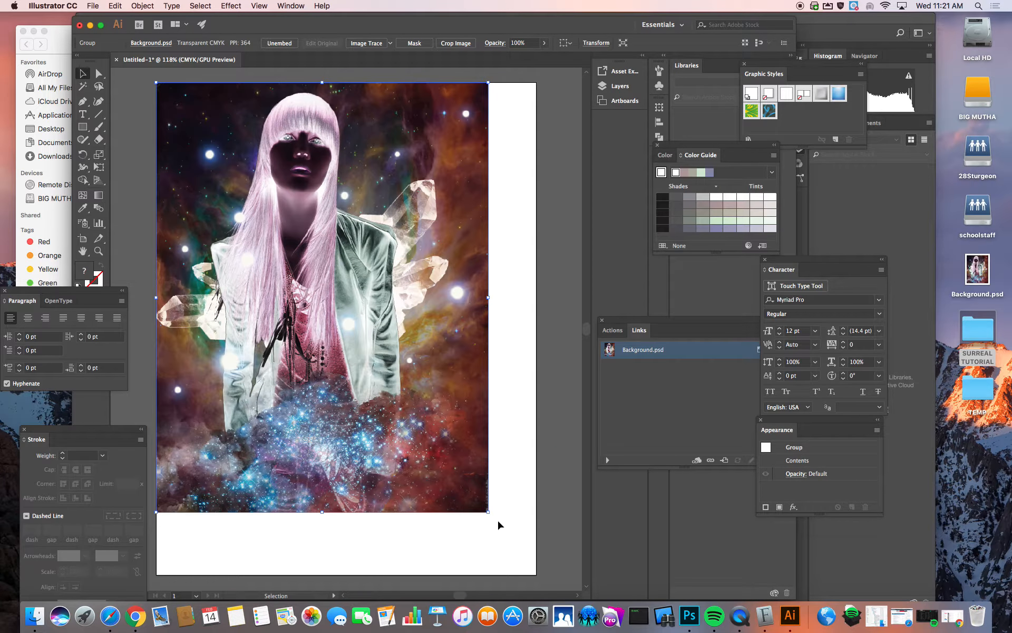
left_click_drag(488, 512, 537, 578)
left_click(546, 537)
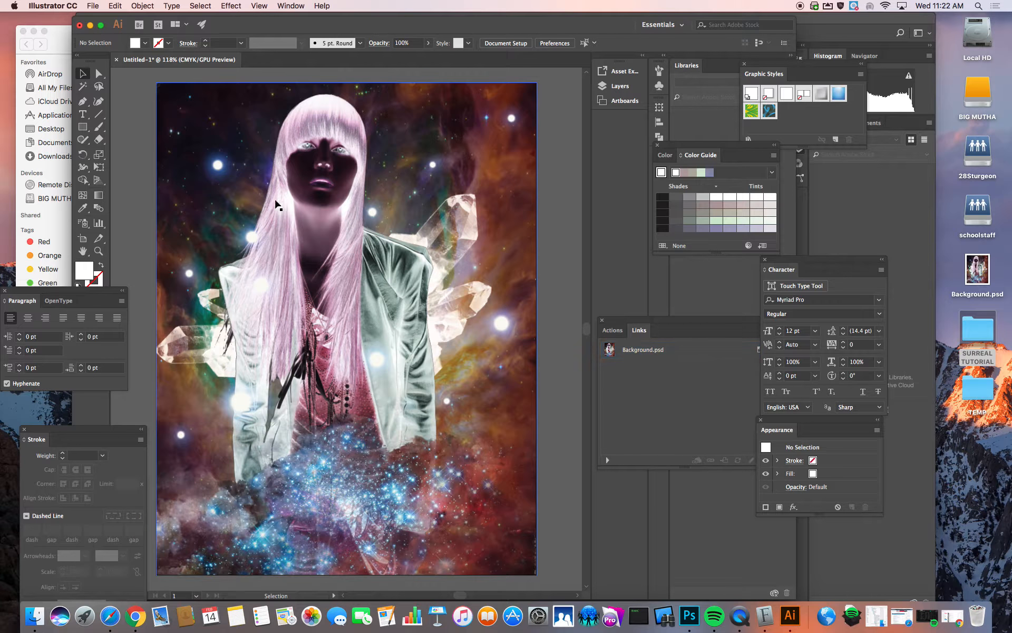
- Close the floating Links, Color Guide, Character, Graphic Styles and Appearance panels to clear the workspace
left_click_drag(627, 319, 633, 327)
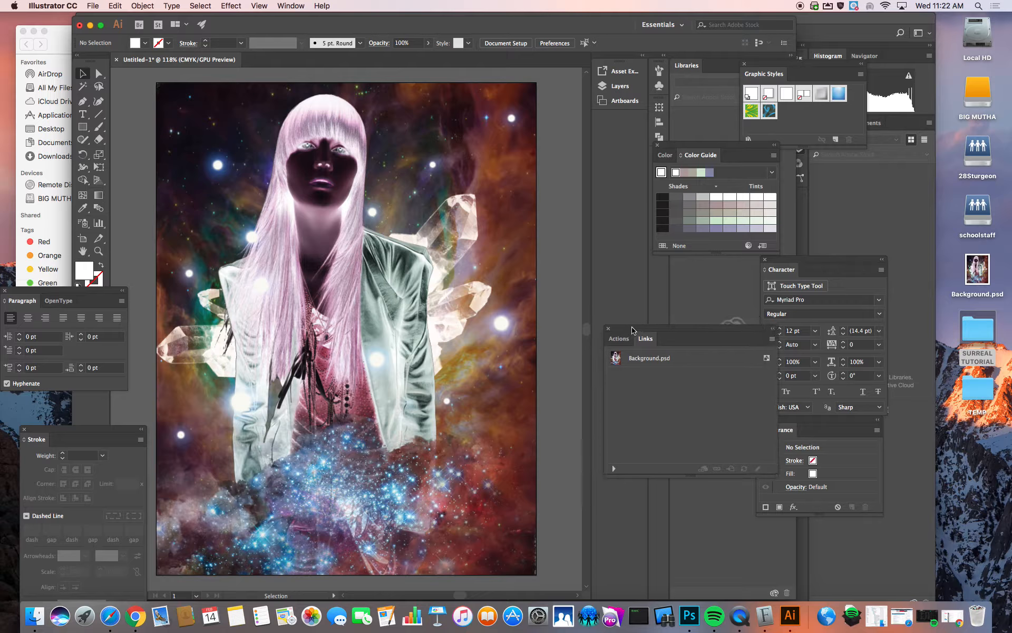
left_click(609, 328)
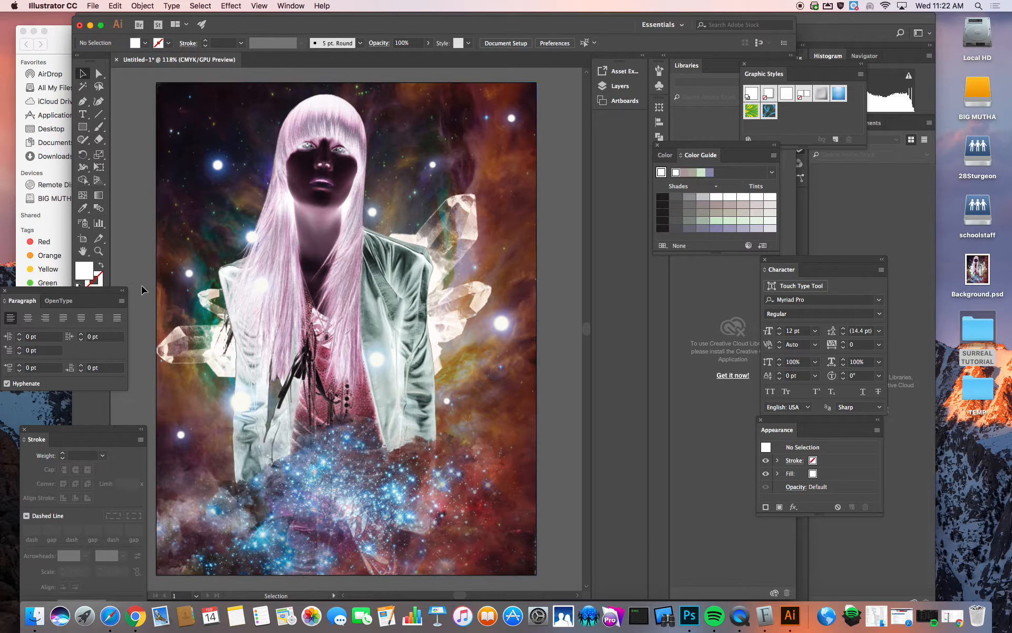
left_click(658, 145)
left_click(766, 261)
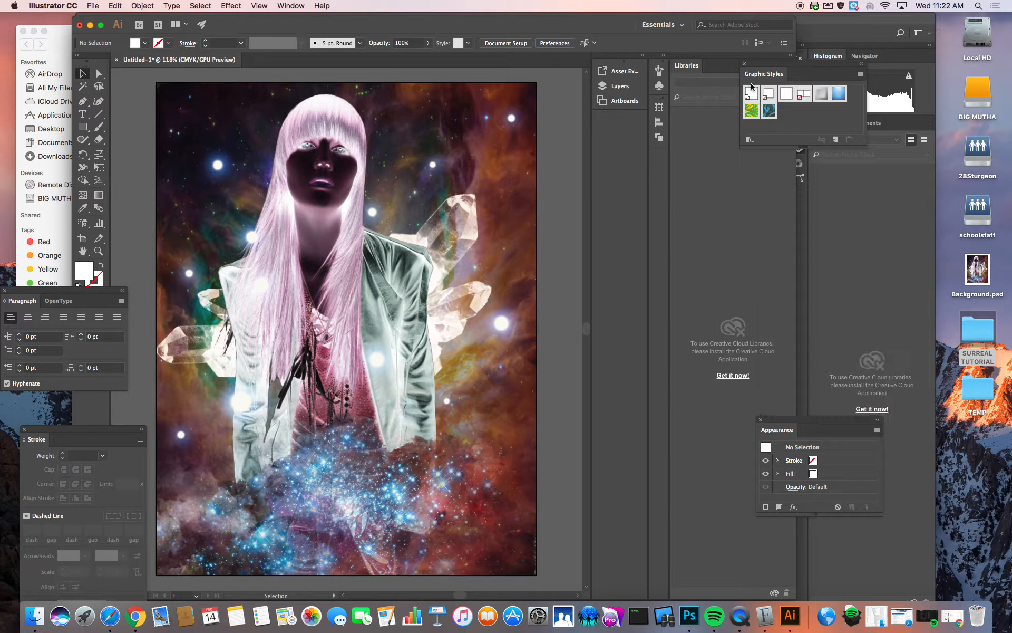
left_click(744, 64)
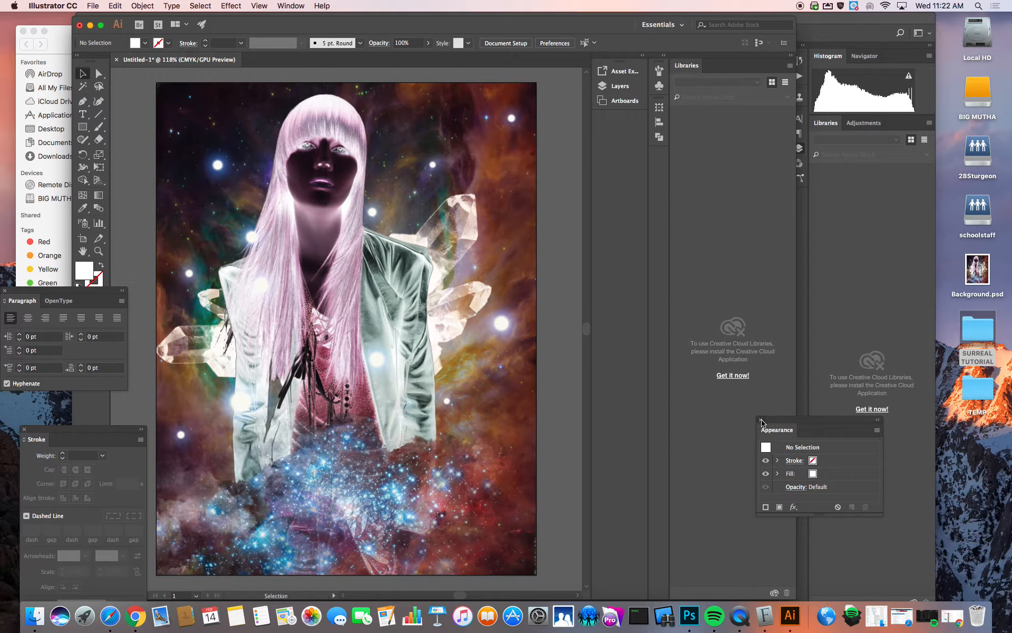
left_click(761, 421)
- Show the Layers panel as a floating panel, lock Layer 1 holding the poster image and add a new layer above it
left_click(291, 5)
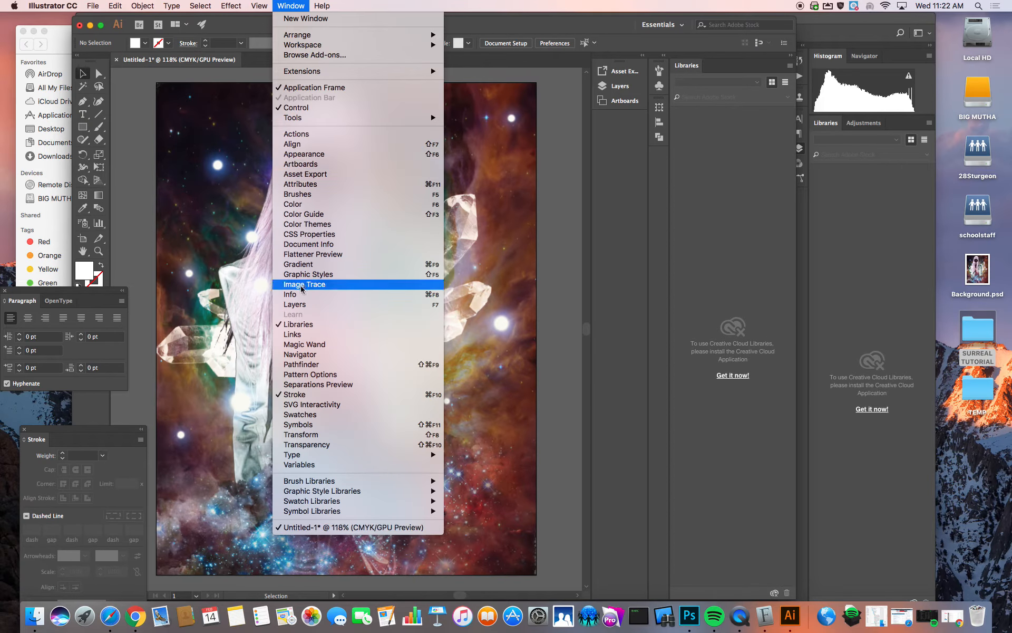
left_click(300, 305)
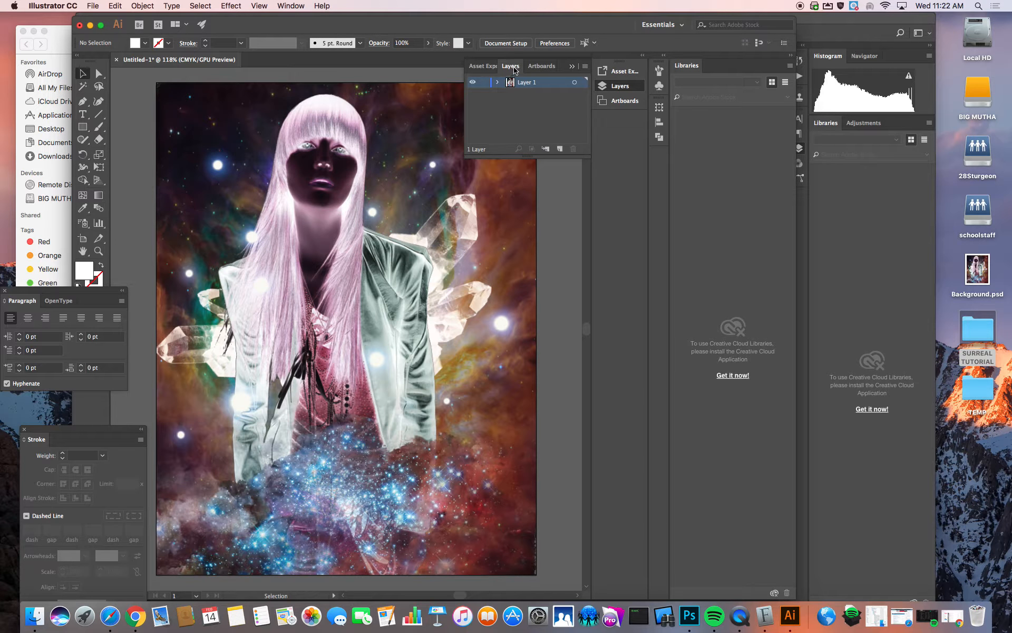
left_click_drag(557, 69, 655, 250)
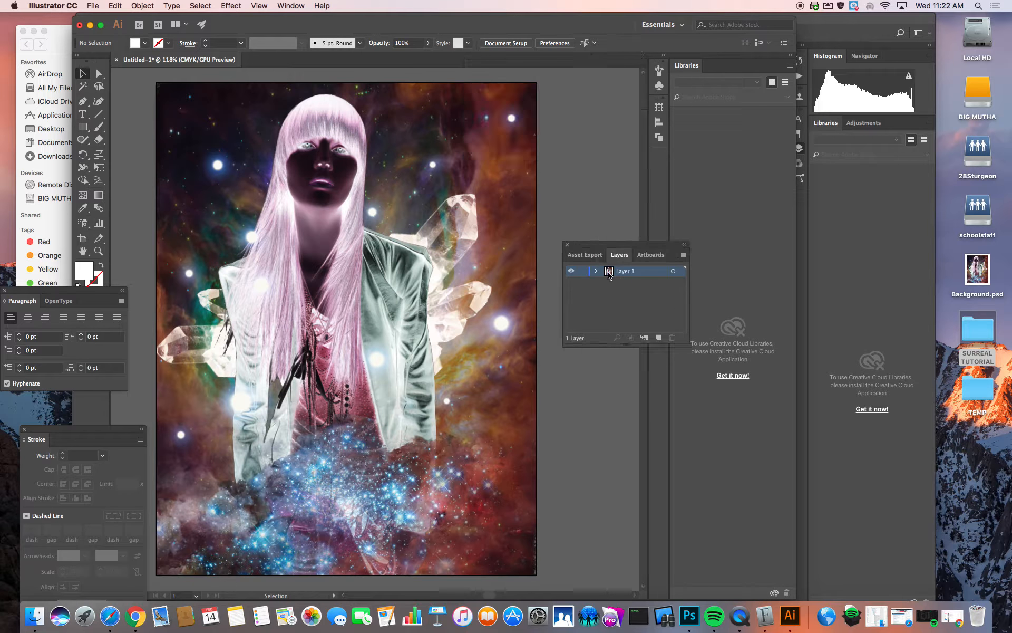
left_click(583, 272)
left_click(659, 337)
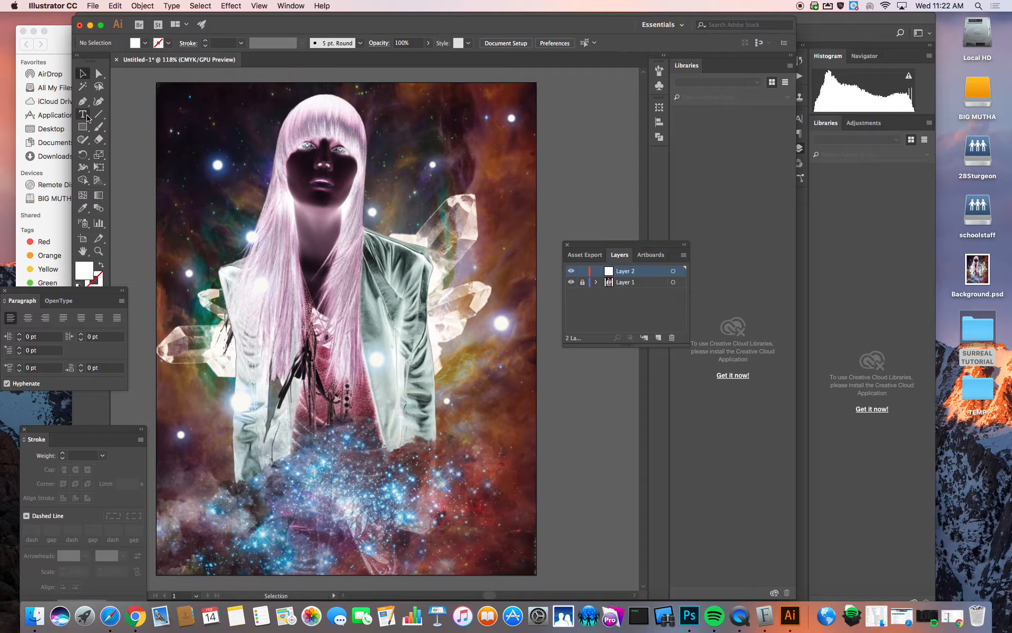
- Close the Paragraph panel, minimize the Photoshop window behind and reposition the Illustrator window with the Type tool active
left_click_drag(227, 28, 271, 30)
left_click_drag(28, 292, 47, 292)
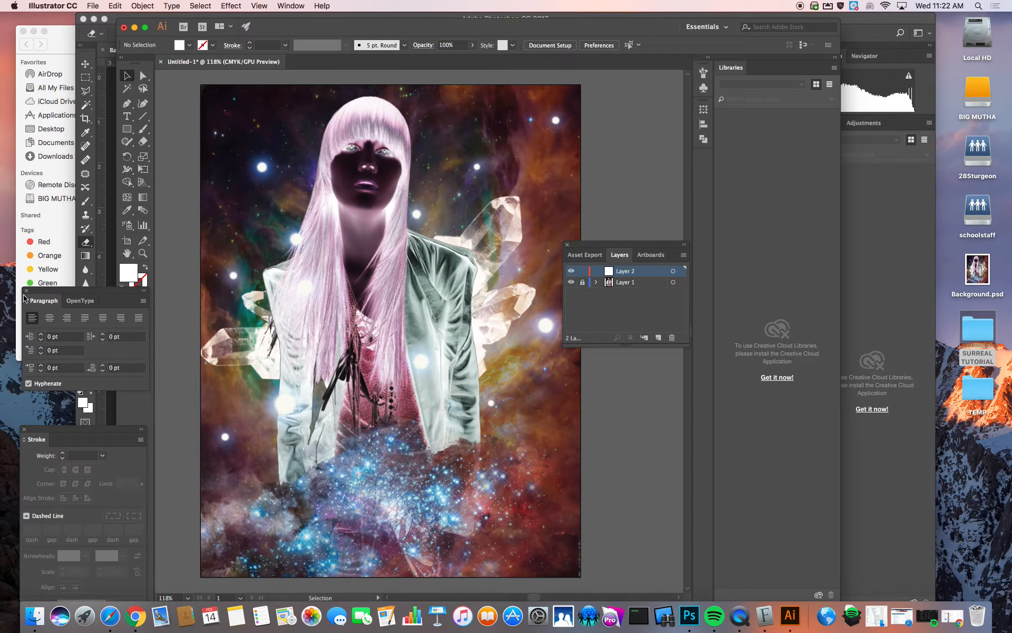
left_click(24, 290)
left_click(127, 117)
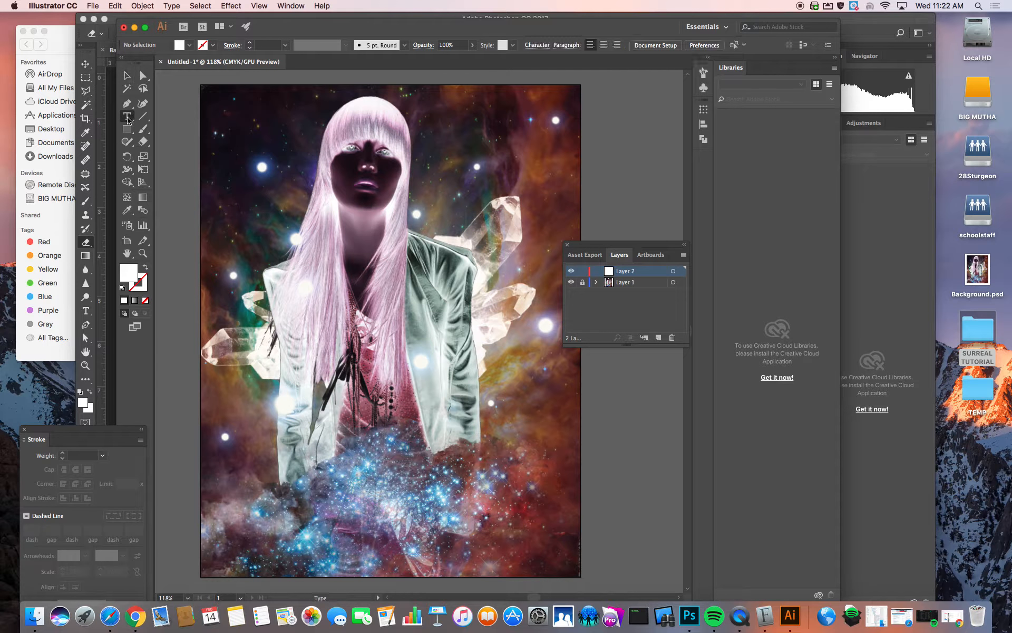
left_click(94, 19)
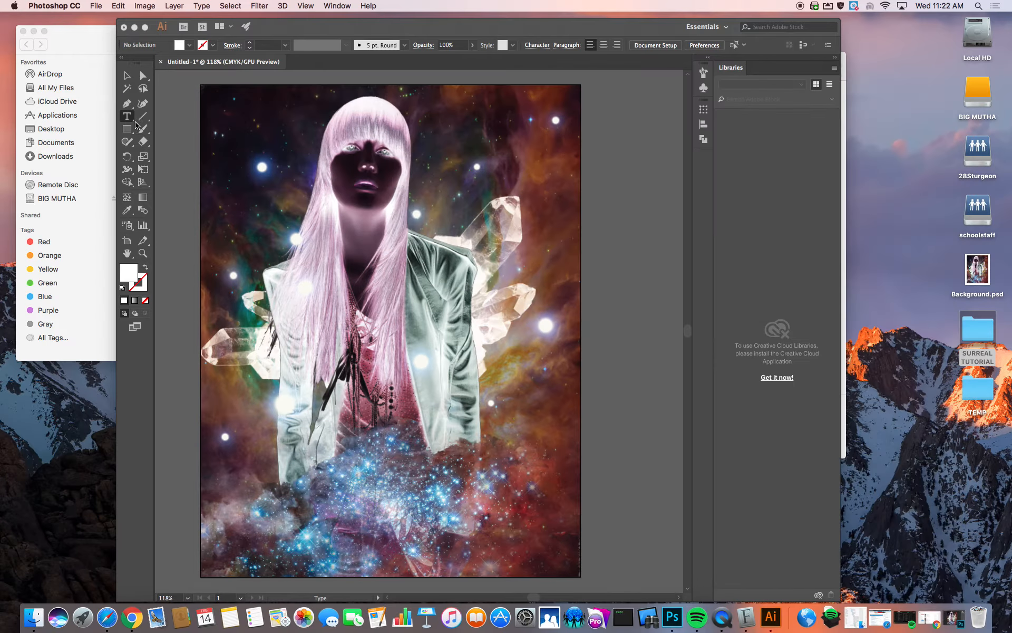
left_click(243, 29)
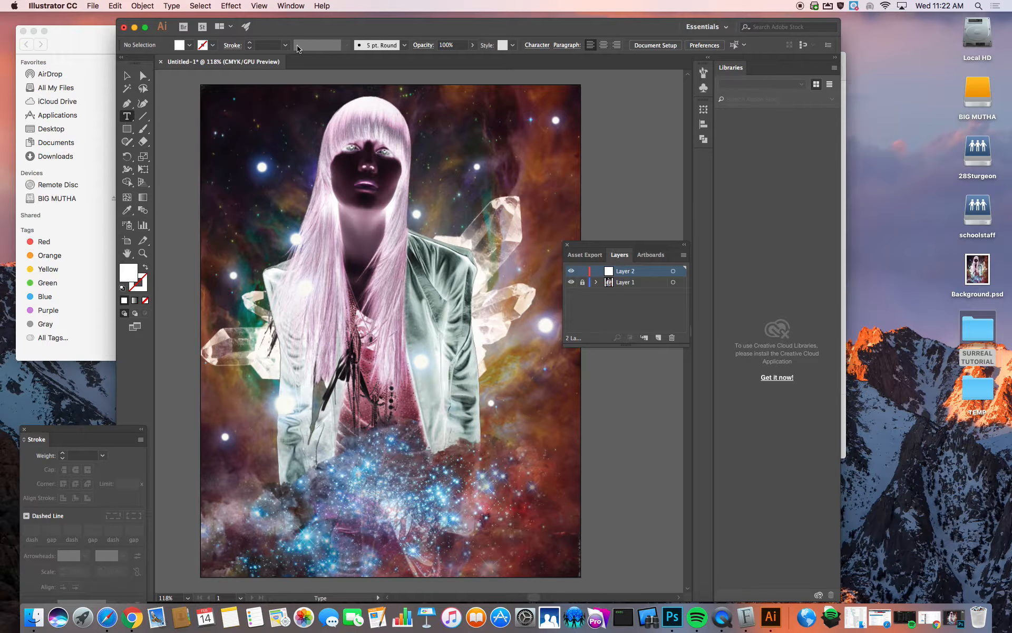
left_click_drag(294, 29, 222, 24)
- Add the point text "F" beside the woman's head on the new layer and set its fill to white
left_click(207, 156)
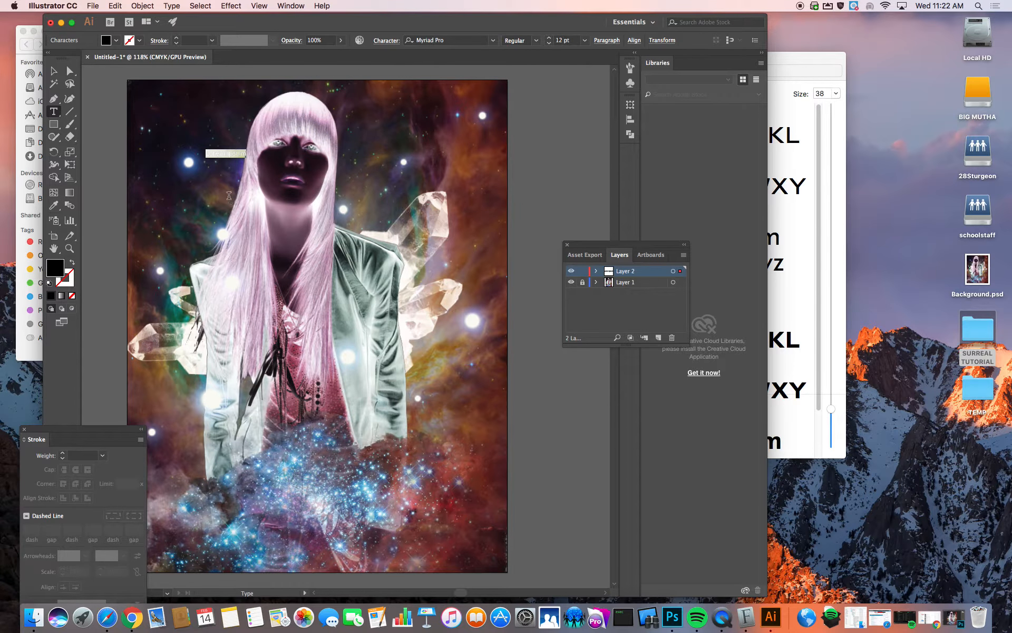
type("F")
left_click(208, 154, "super")
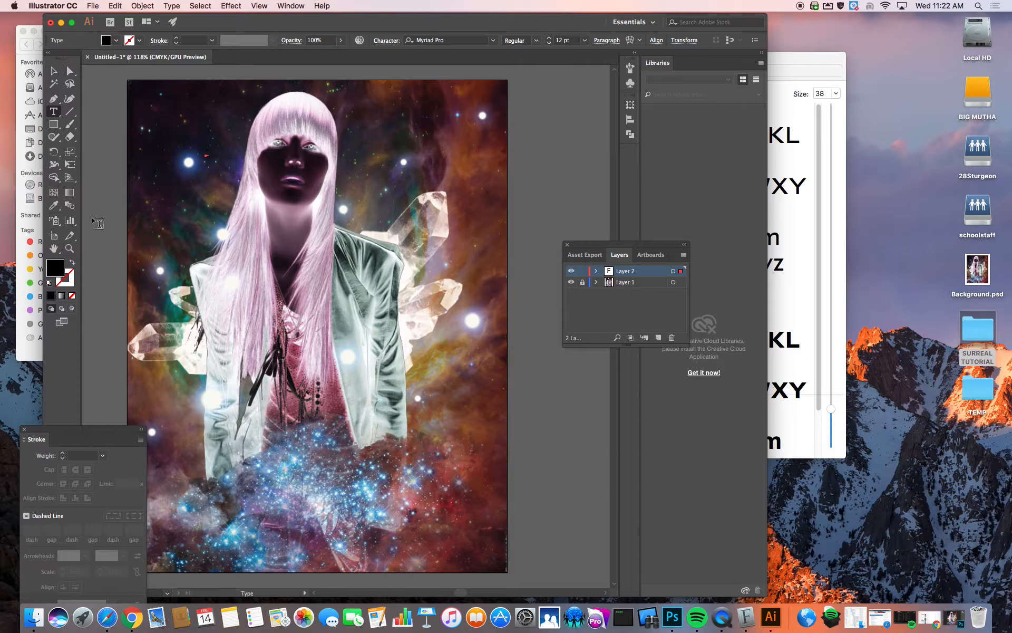
double_click(57, 269)
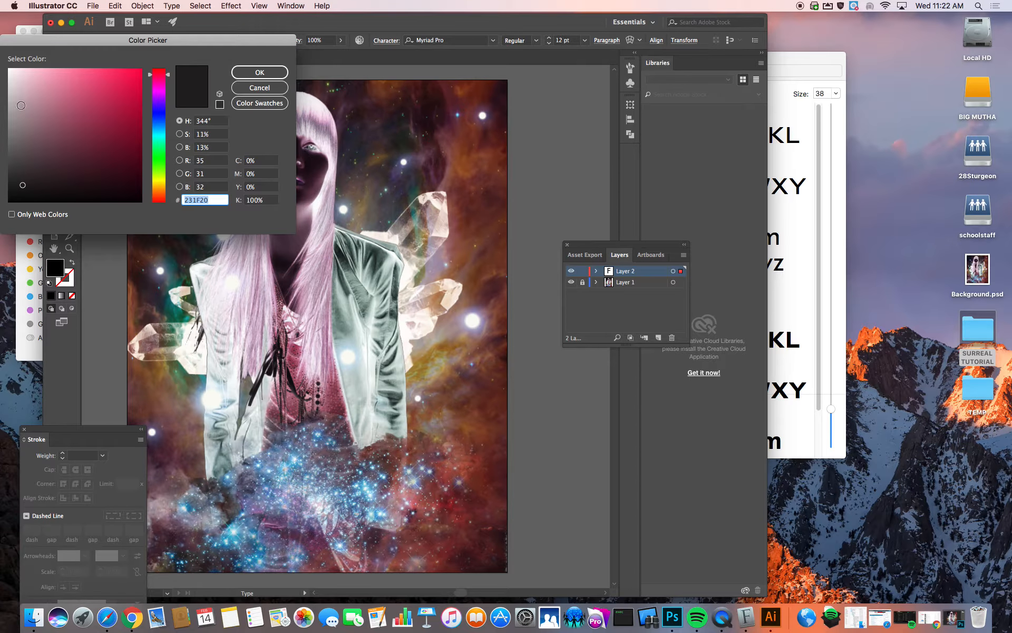
left_click_drag(19, 103, 1, 52)
left_click(259, 72)
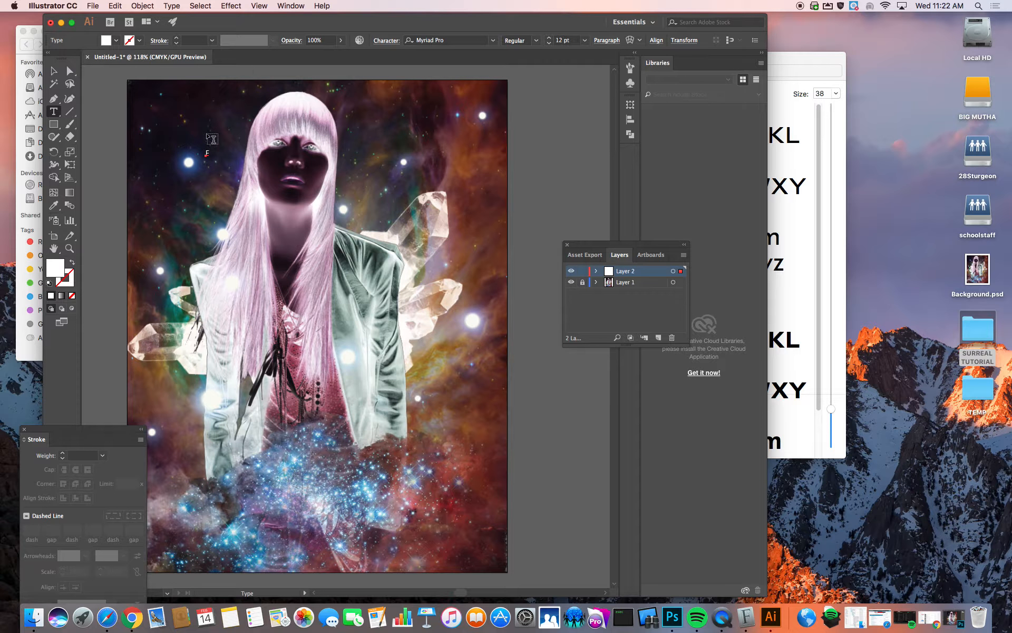
- Scale the letter F up to about 191 pt and place it to the left of the woman's face
left_click(55, 72)
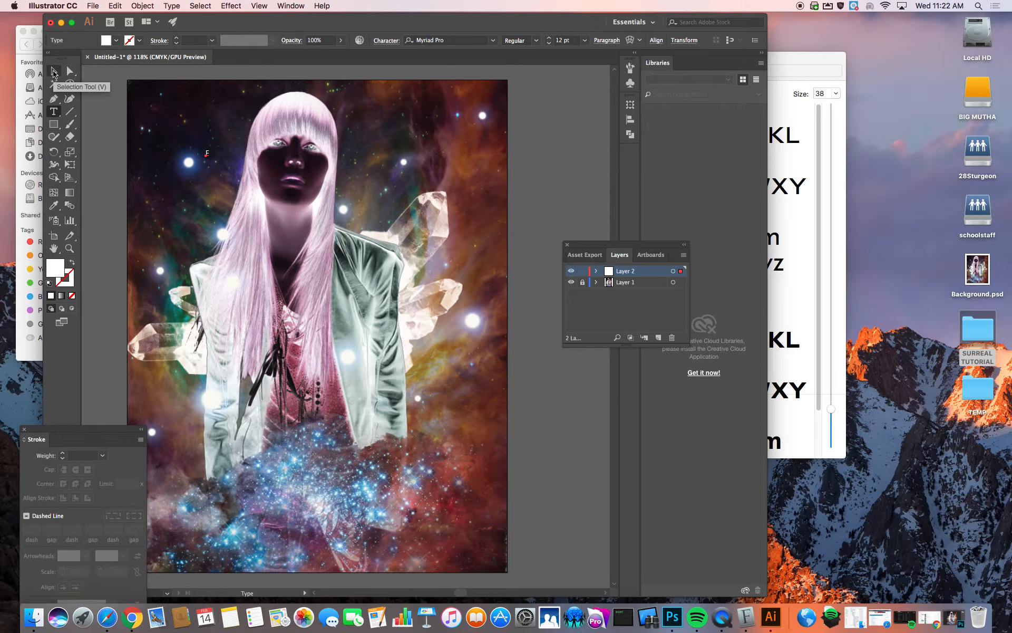
left_click(209, 154)
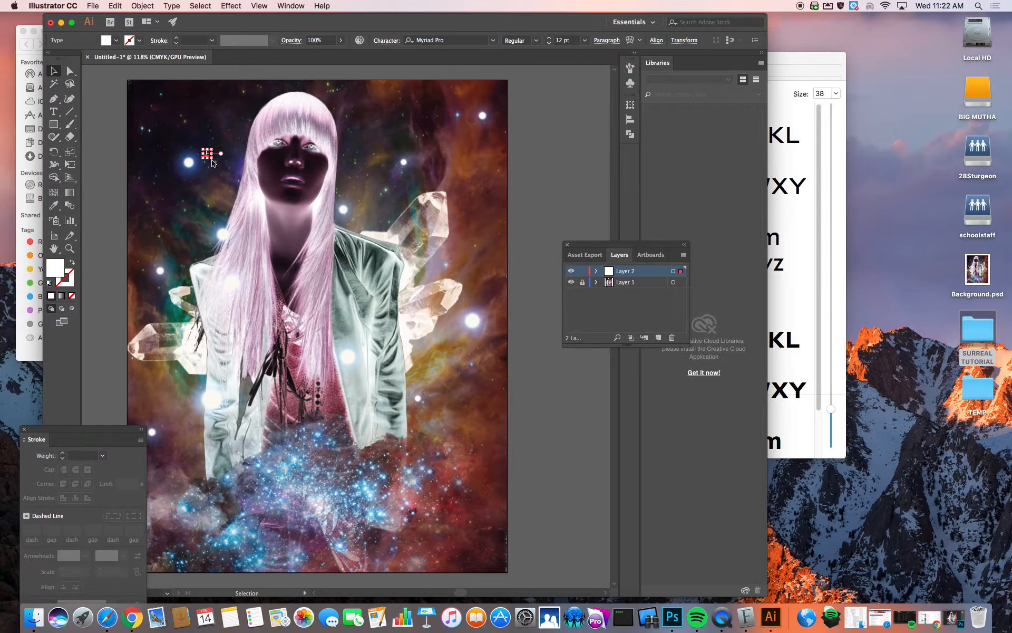
left_click_drag(212, 158, 347, 273)
left_click_drag(262, 216, 197, 161)
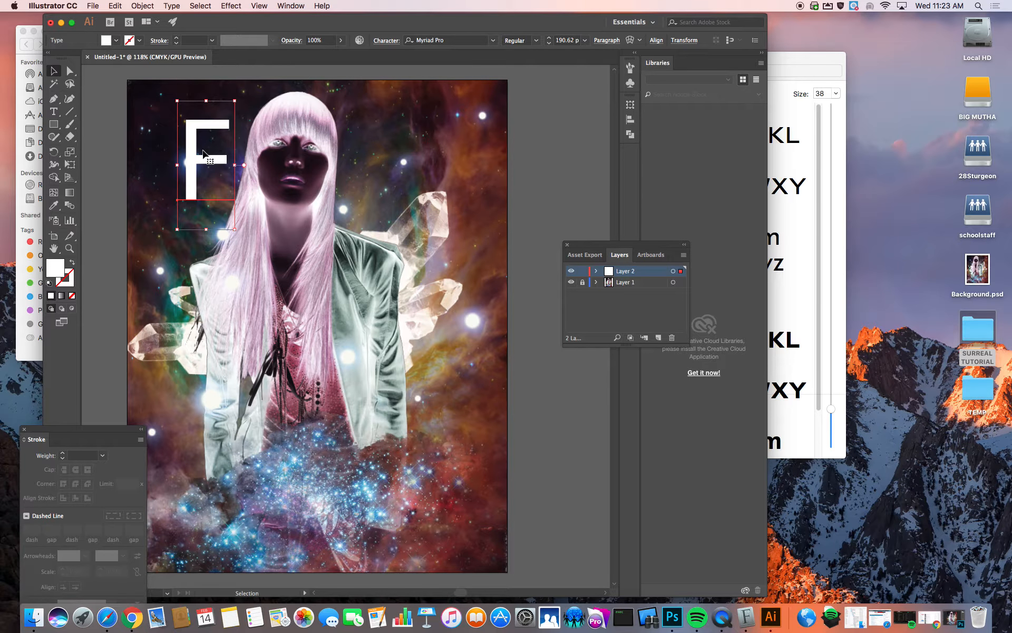
- Set the letter F in the Geometric 231 Light BT font
left_click(493, 40)
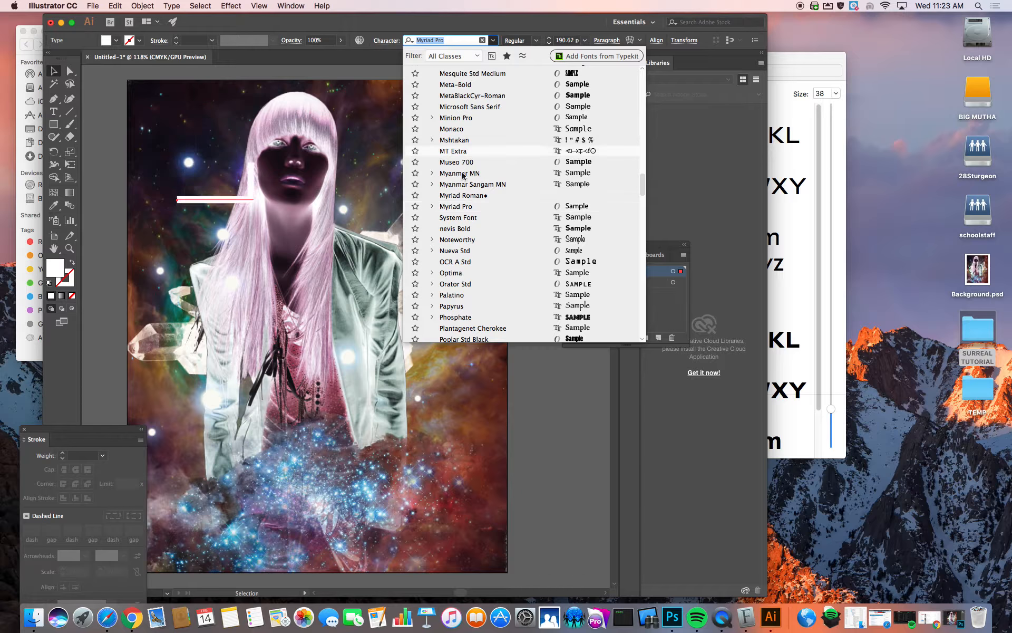
scroll(463, 175, "up", 10)
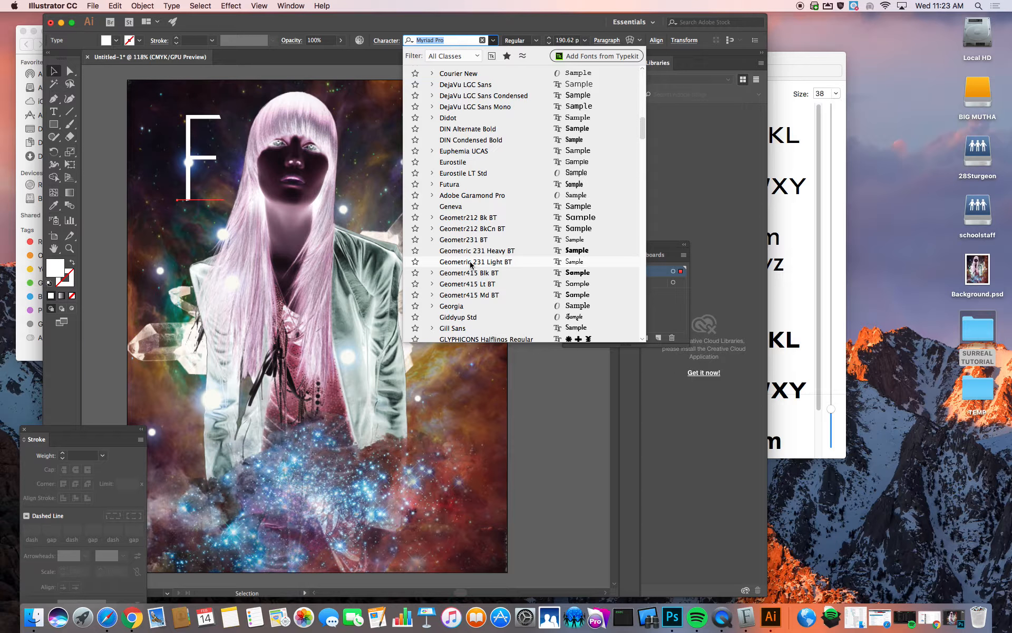
left_click(470, 262)
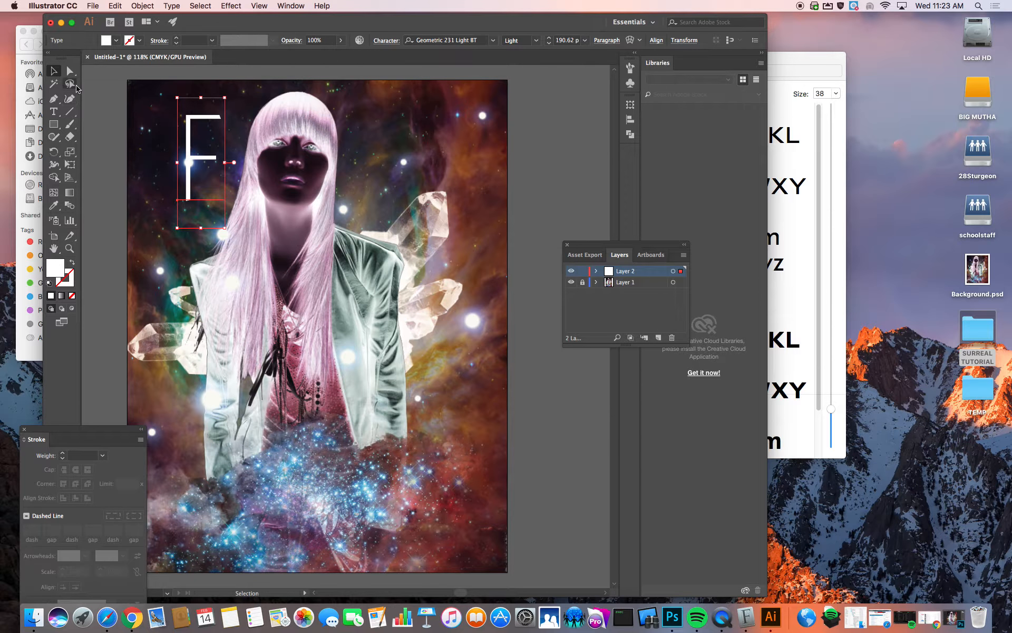
- Extend the F text with a gap of spaces across the woman's head followed by "RST"
double_click(217, 154)
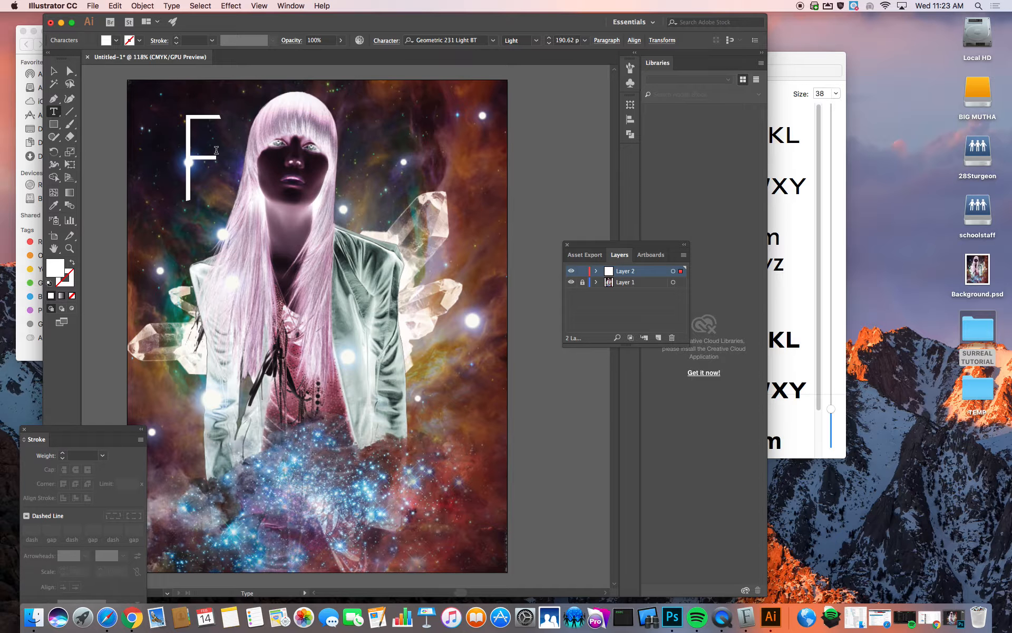
type("RST")
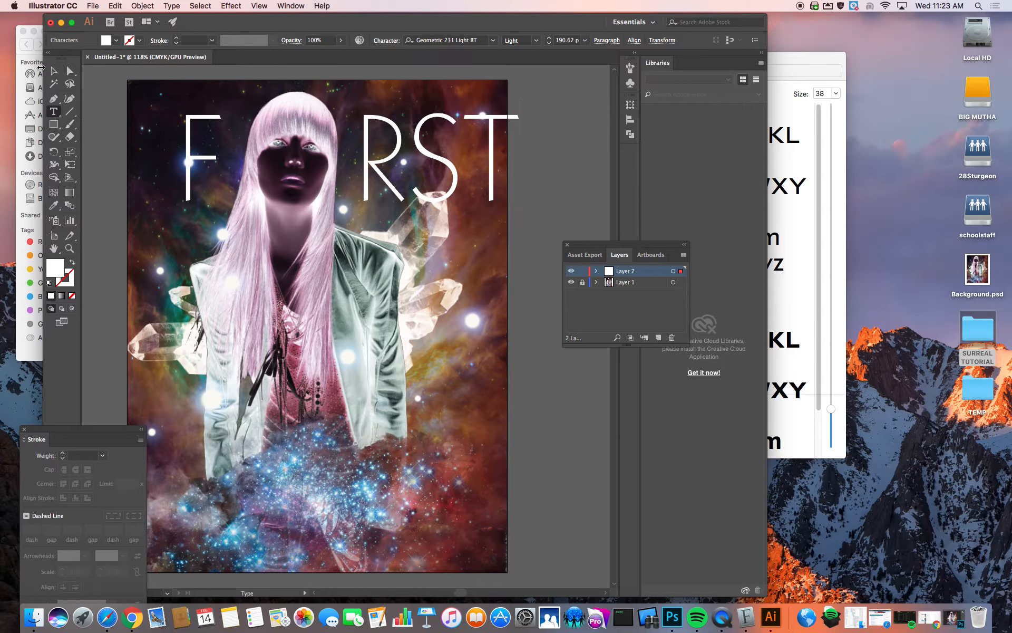
key("Escape")
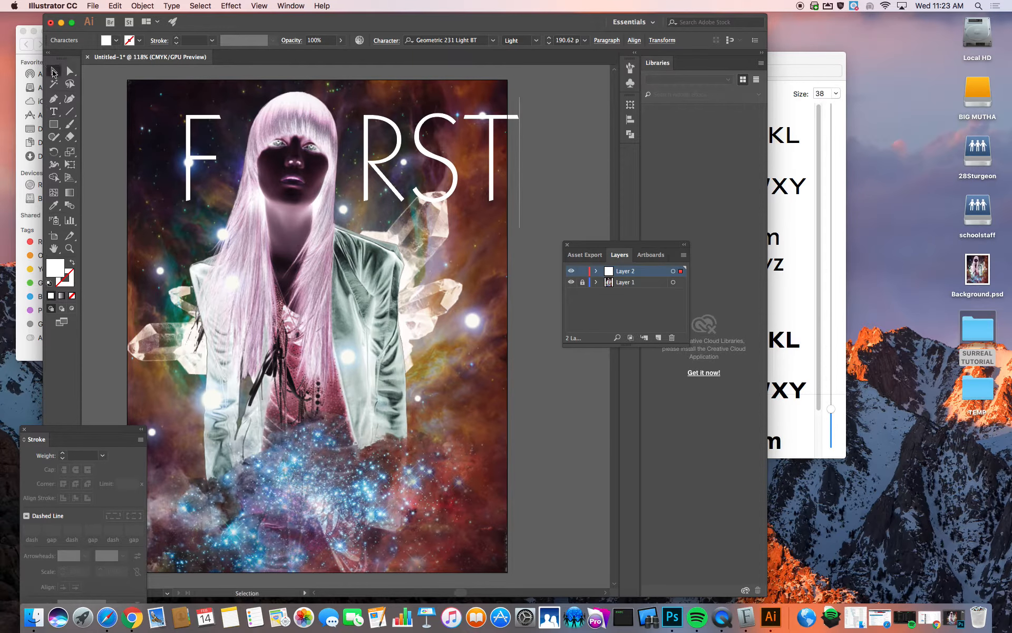
- Scale the "F RST" title down to about 160 pt and position it within the artboard so the face fills the gap
left_click_drag(177, 97, 200, 119)
left_click_drag(242, 159, 208, 143)
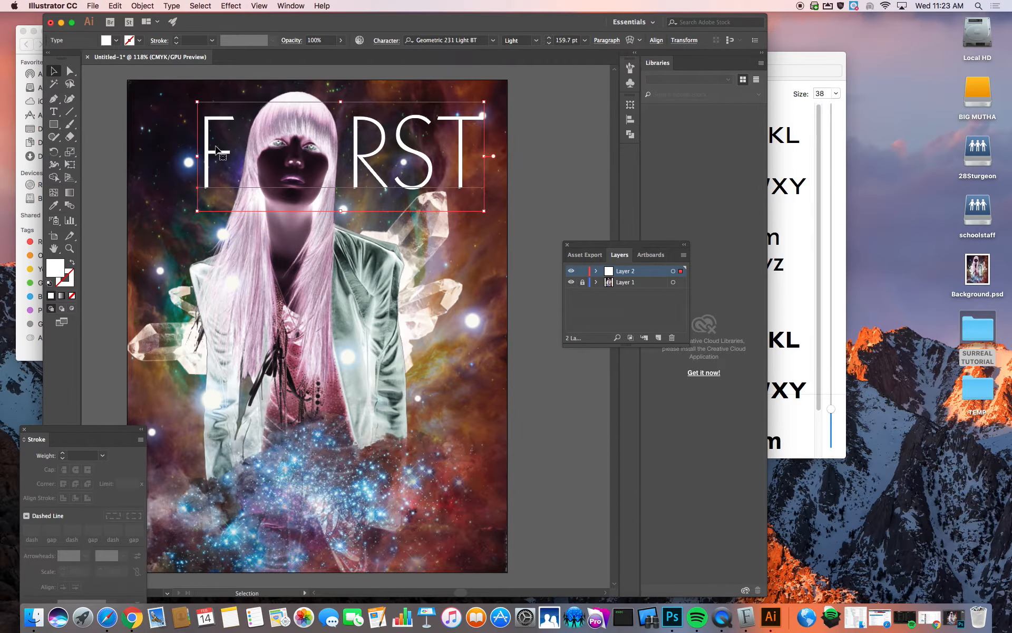
left_click_drag(413, 151, 412, 146)
left_click(519, 152)
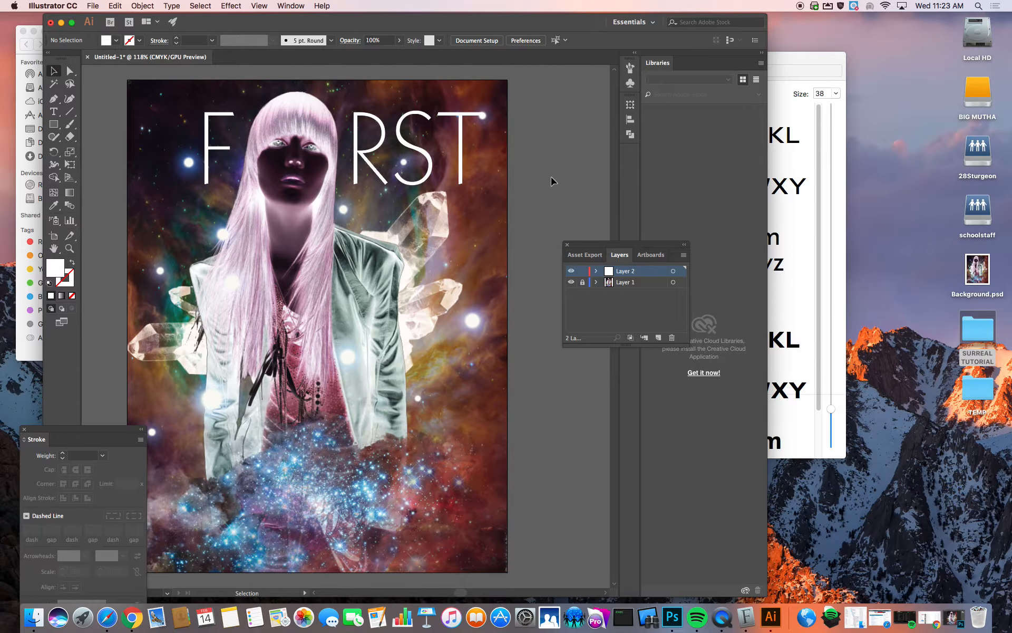
- Duplicate the "F RST" title down over the woman's torso and replace the copy's text with "C", a wide gap and "NT"
left_click(365, 152)
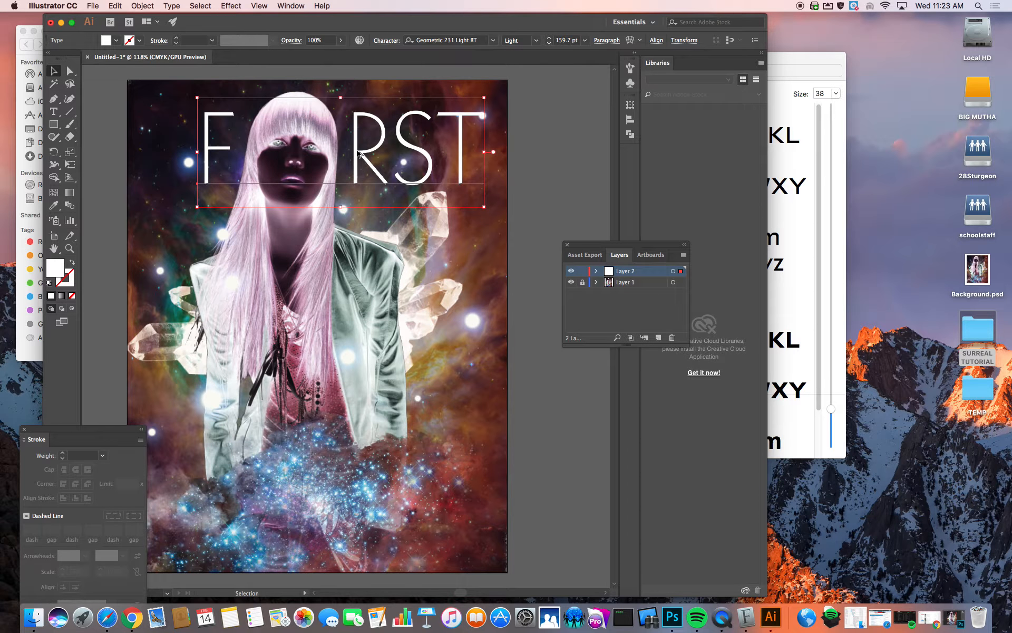
left_click_drag(357, 153, 306, 290)
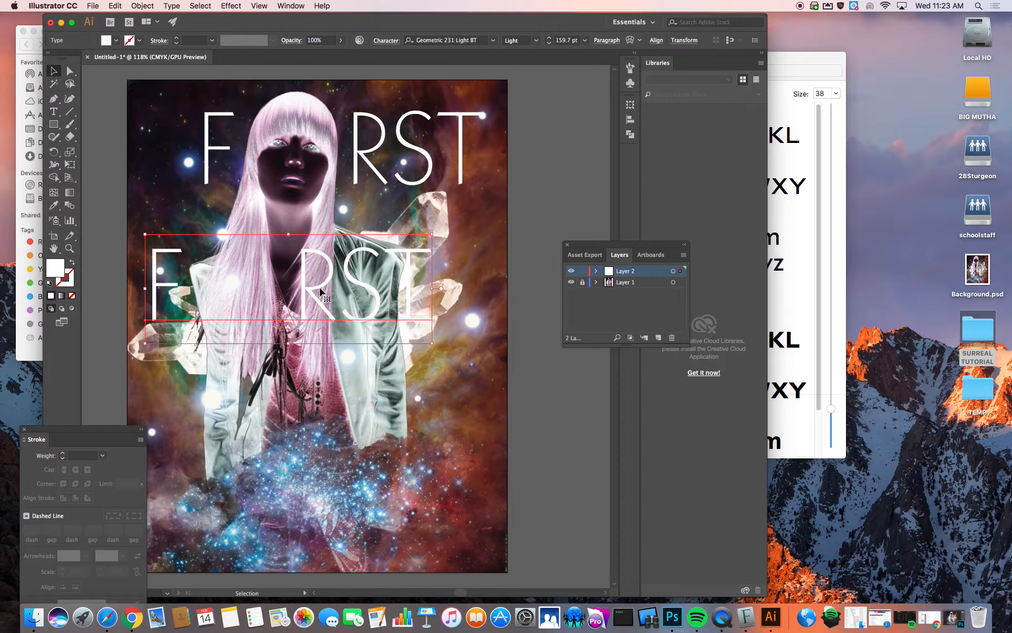
key("t")
left_click(324, 285)
left_click_drag(431, 270, 122, 272)
type("C ")
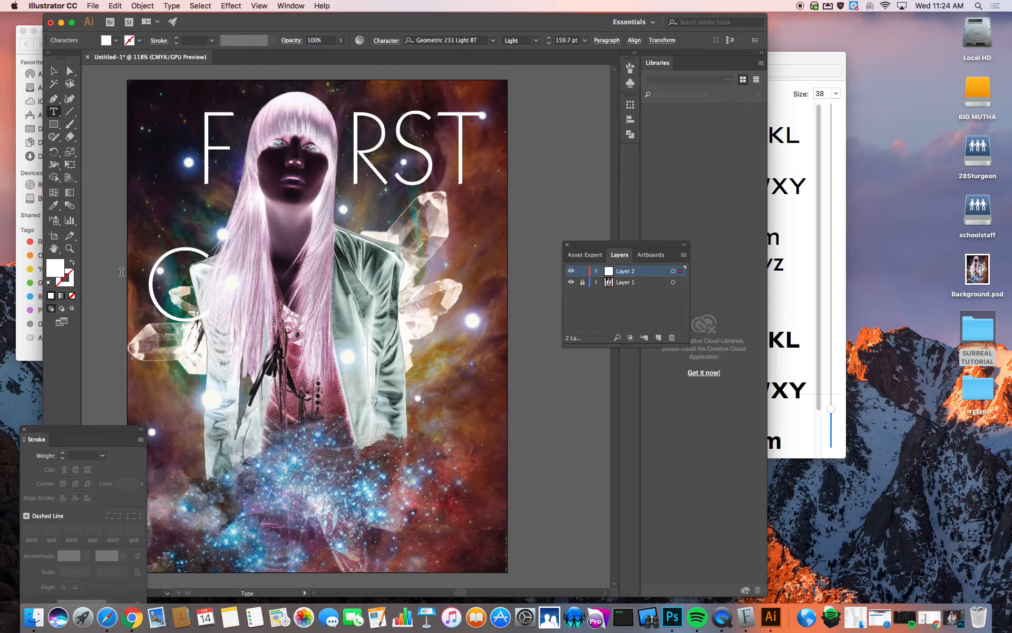
type("T")
key("BackSpace")
type("NT")
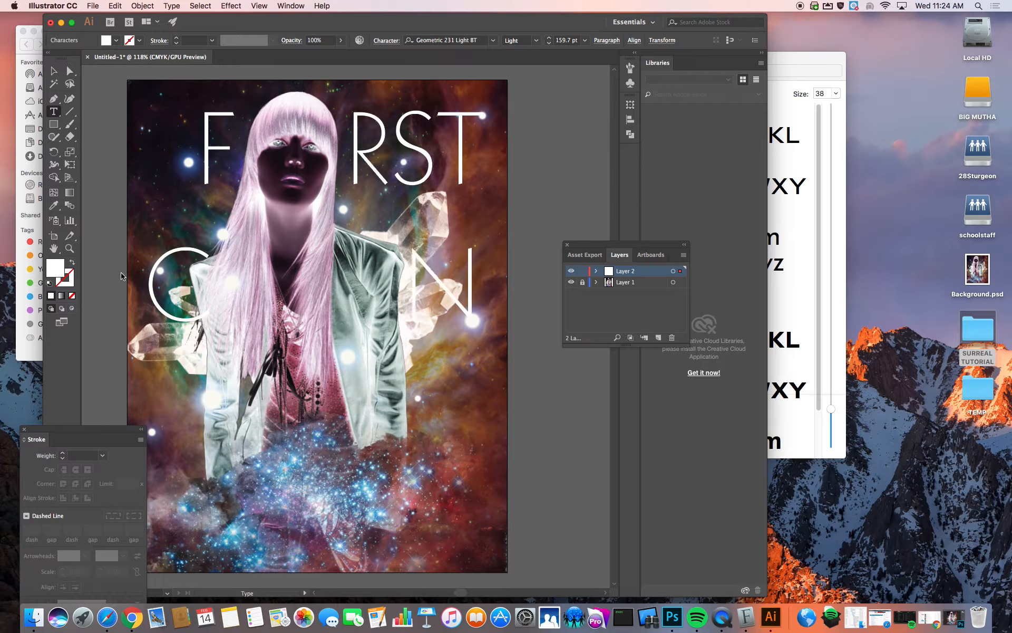
- Remove two spaces before "NT" in the second title line and shift the line slightly to the right
left_click(413, 281)
key("BackSpace")
key("BackSpace")
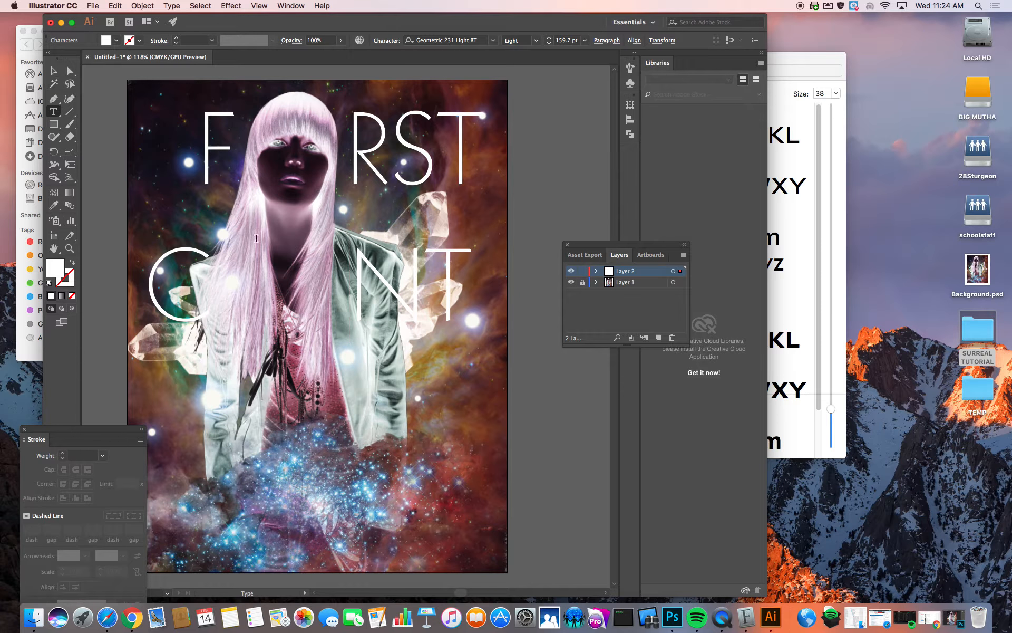
key("Escape")
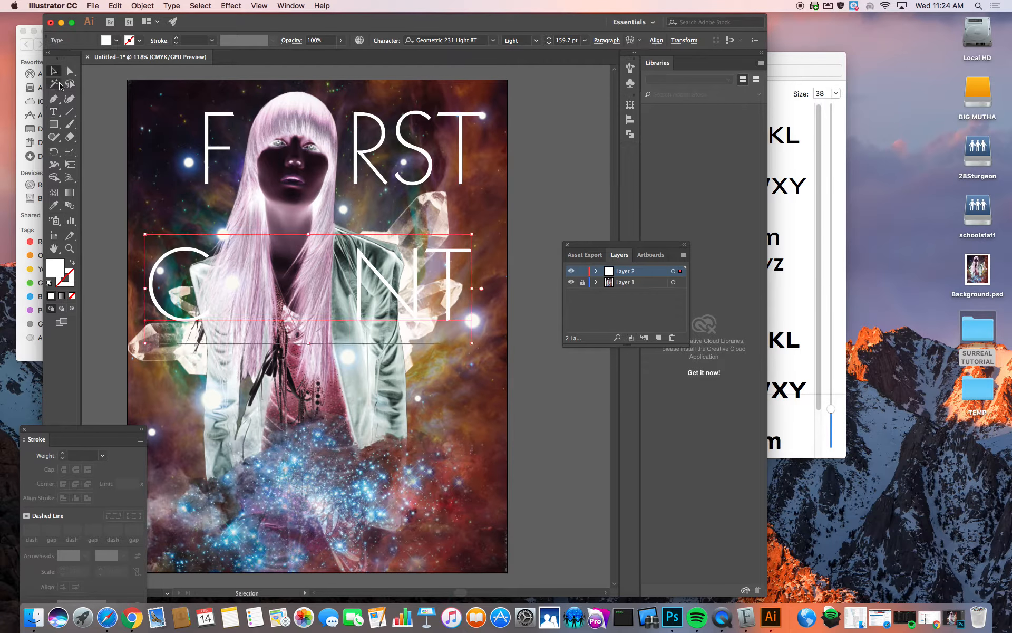
left_click(154, 269)
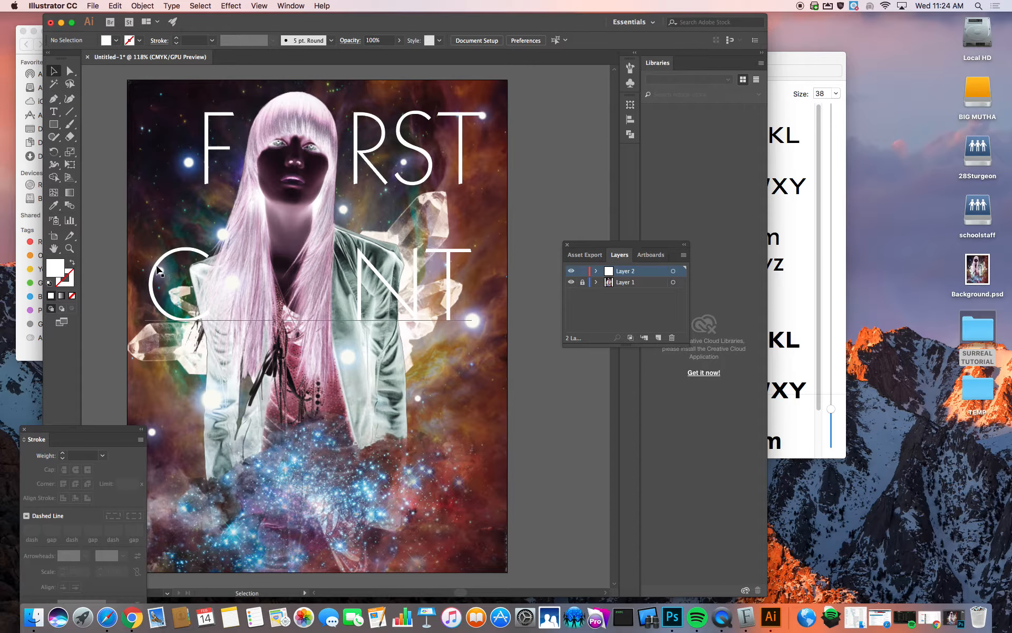
left_click_drag(156, 270, 166, 270)
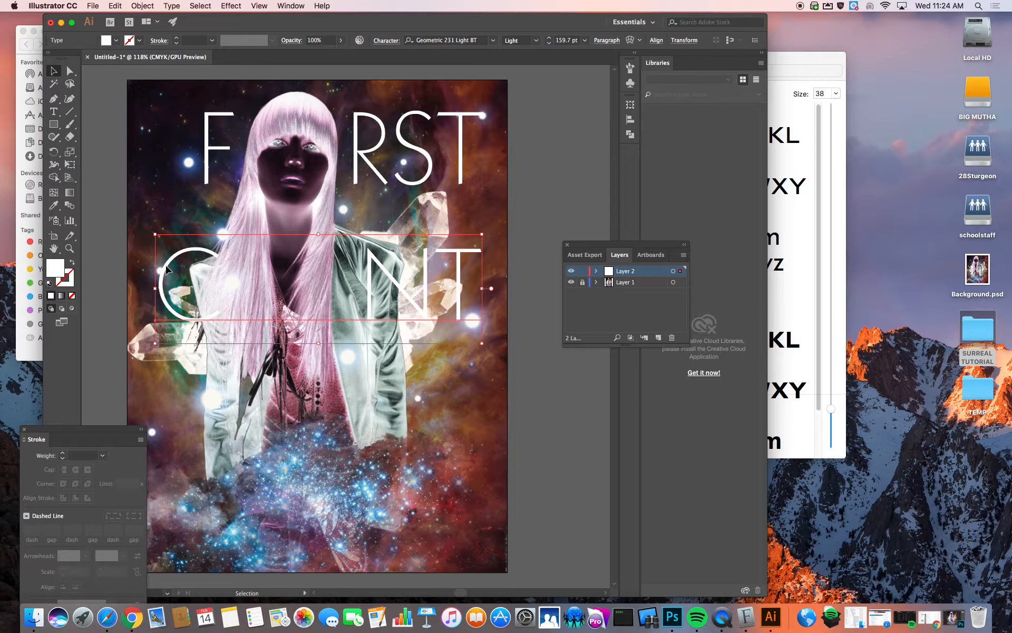
- Draw a white circle beside the C in the second title line so it forms the O of "CONT"
left_click(122, 235)
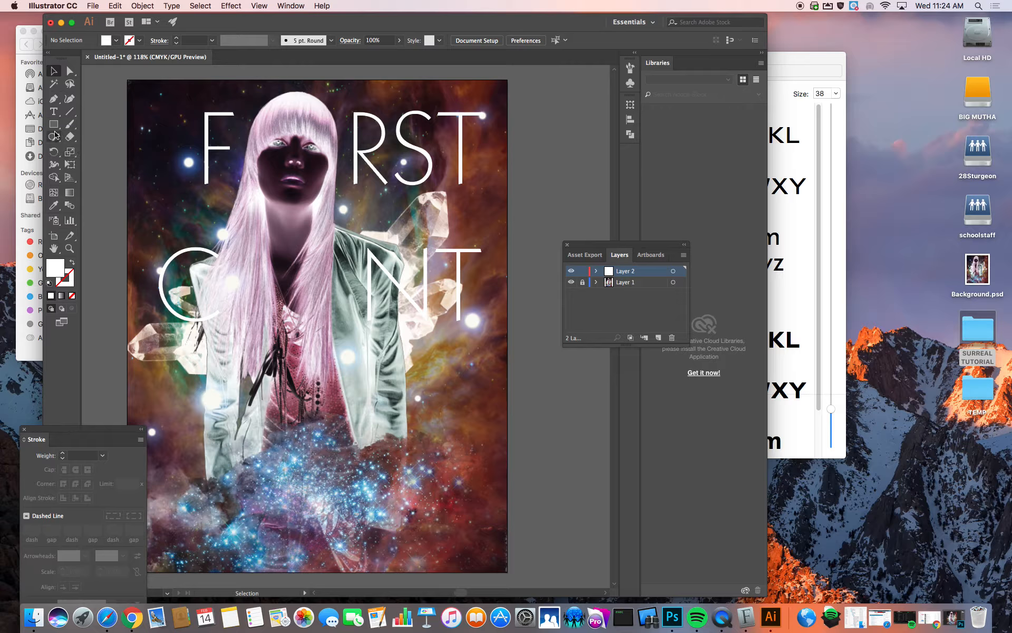
left_click_drag(53, 124, 89, 151)
left_click_drag(231, 249, 300, 296)
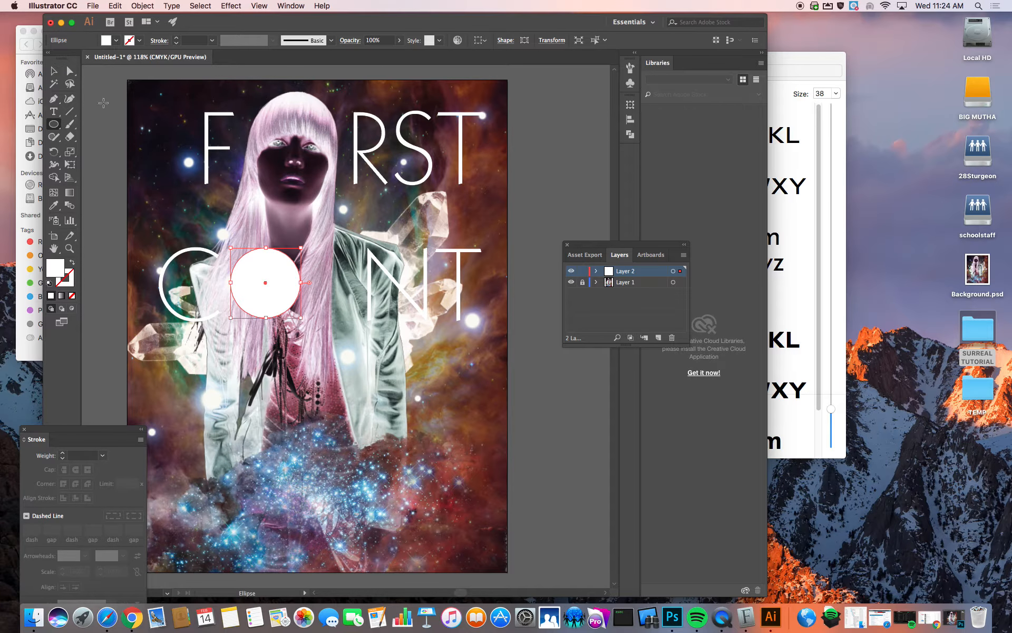
left_click(53, 70)
left_click(114, 114)
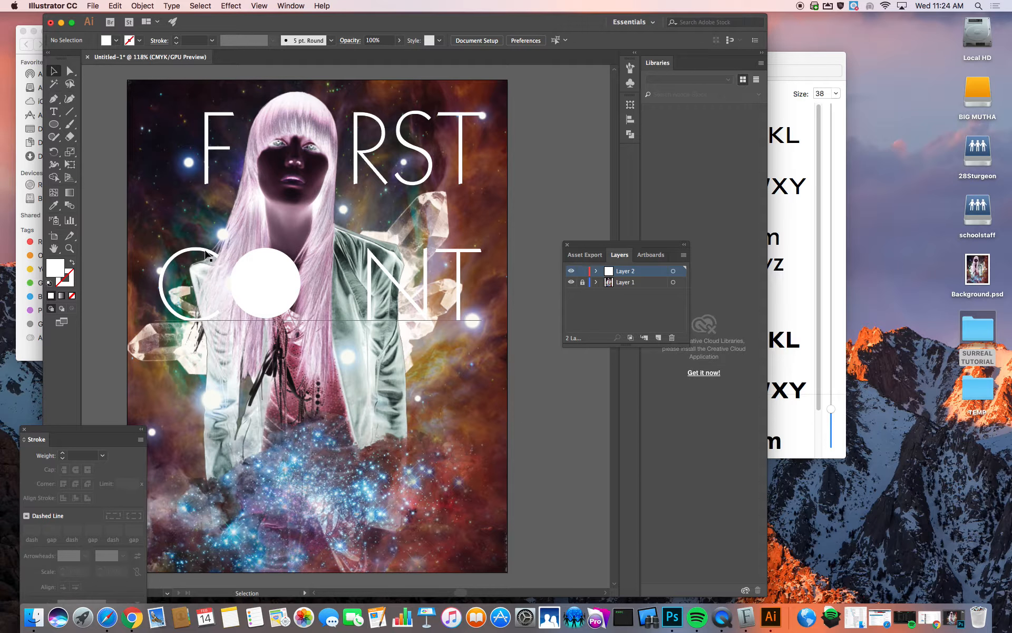
- Duplicate the "C NT" title line down below itself and replace the copy's text with "ACT"
left_click(206, 255)
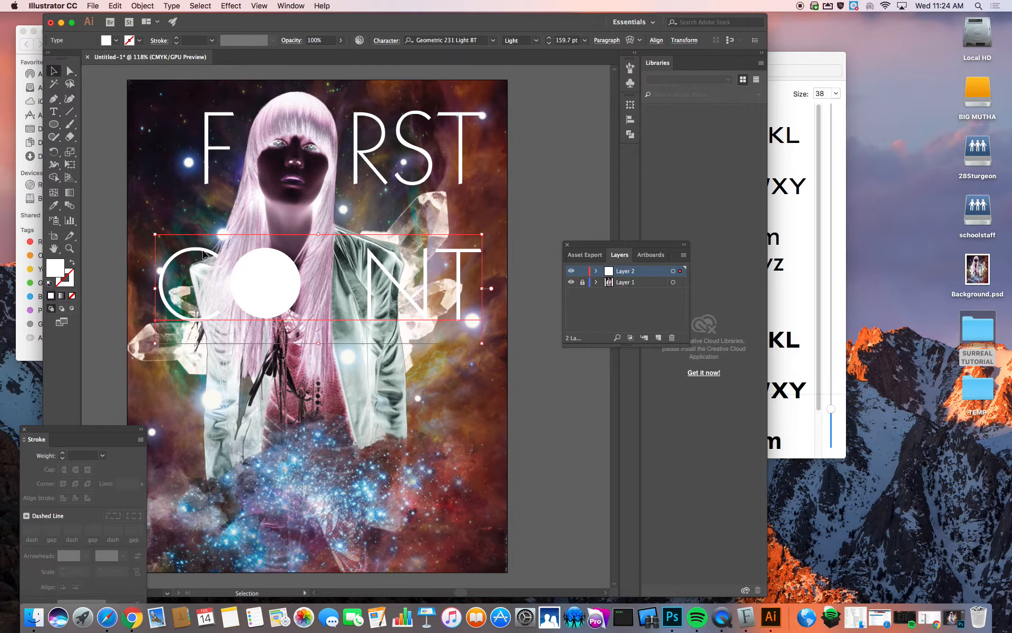
left_click_drag(203, 255, 579, 381)
key("t")
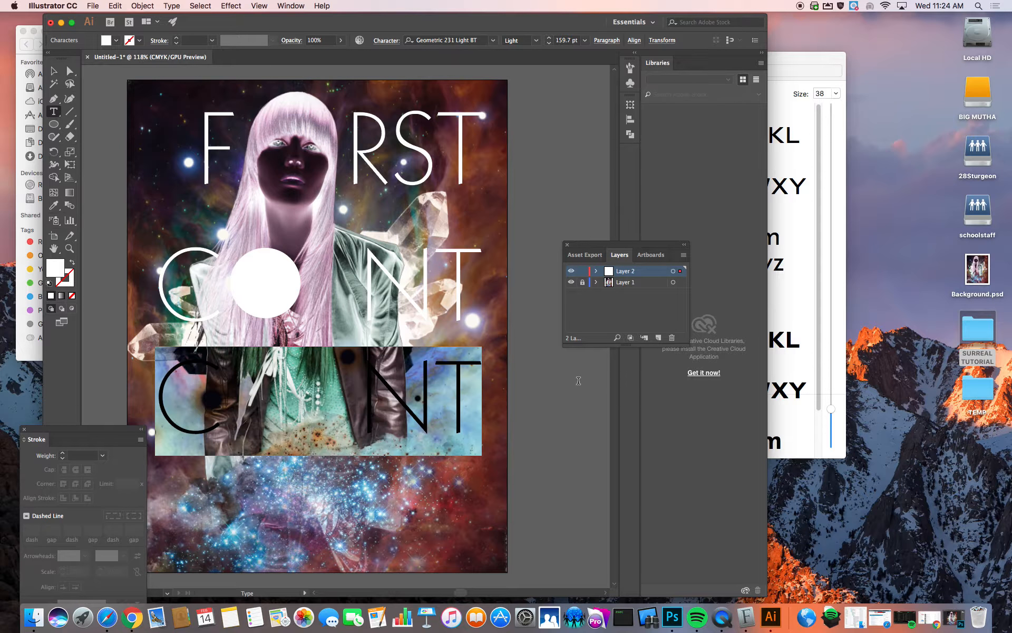
type("ACT")
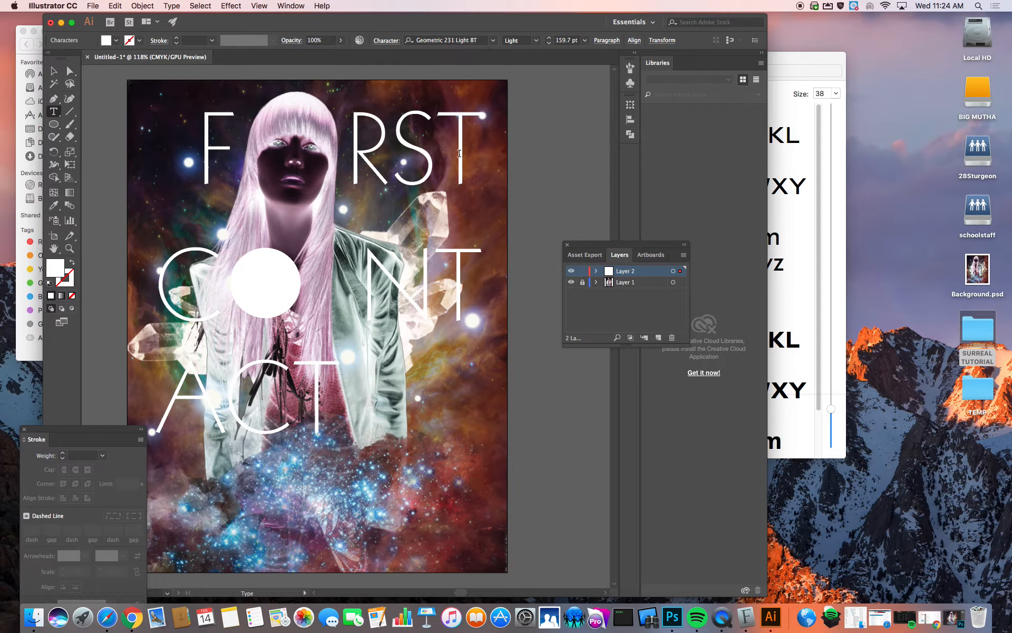
left_click(53, 70)
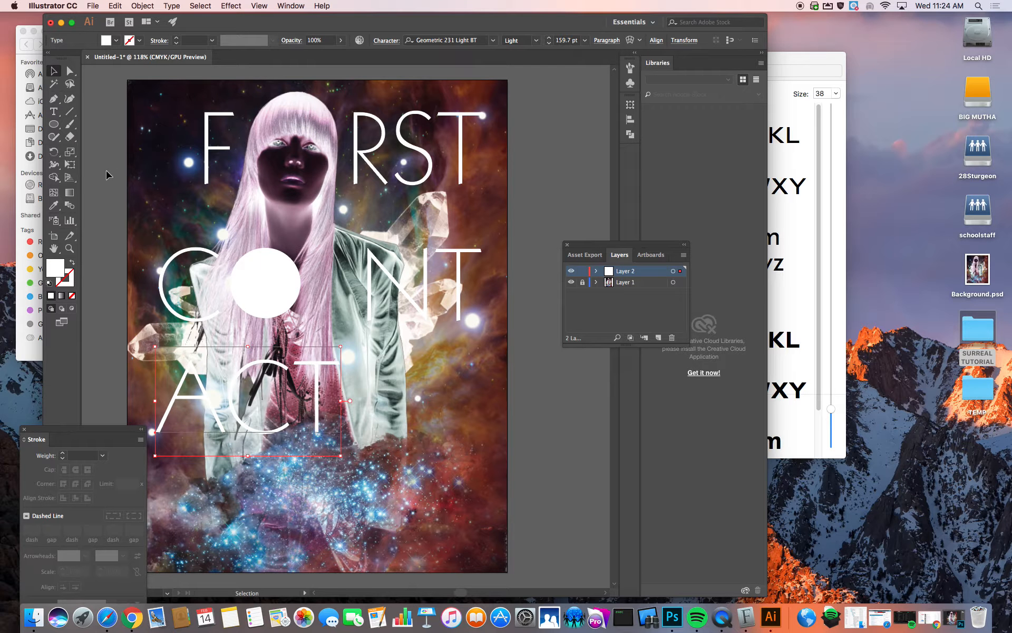
left_click(108, 170)
- Move the "C NT" line, the white circle and the "ACT" line together slightly up toward the first title line
left_click_drag(99, 260, 508, 456)
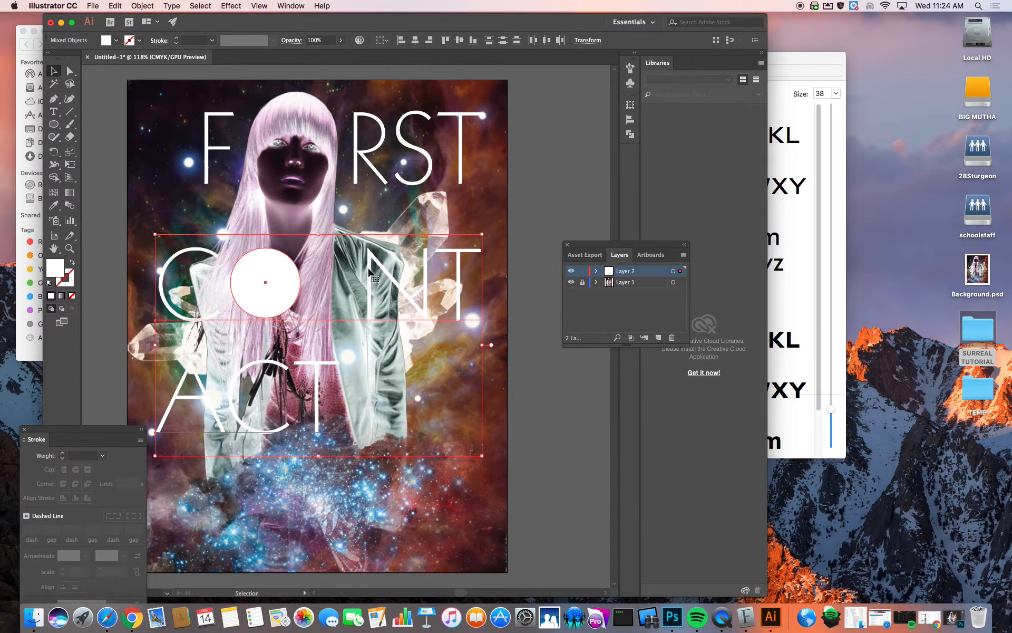
left_click_drag(369, 269, 369, 256)
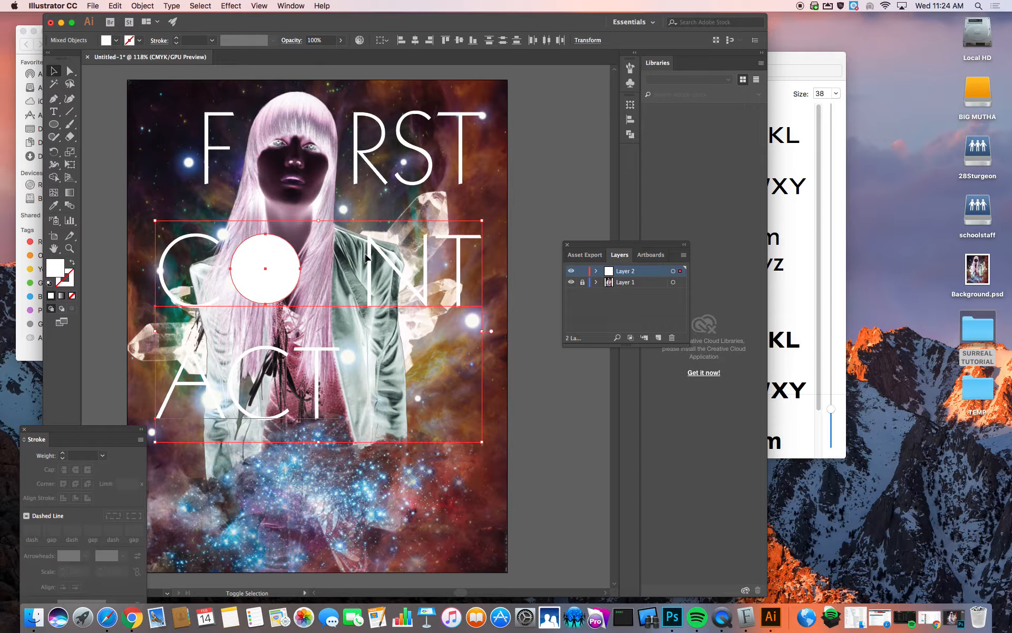
left_click(150, 232)
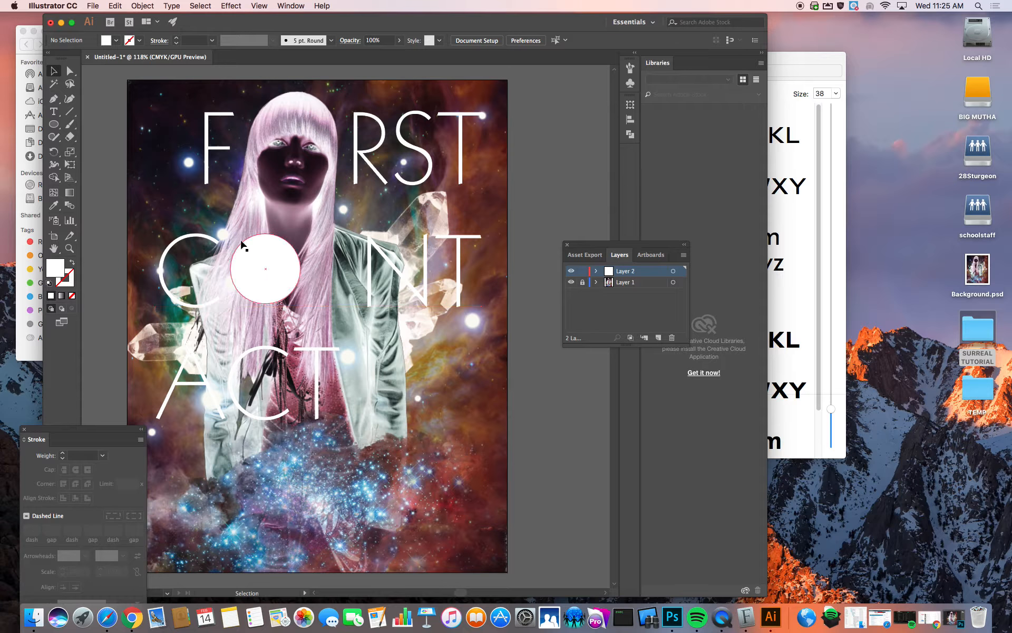
- Start a Drop Shadow effect on all three title lines and the white circle, with the preview turned on
left_click(214, 152)
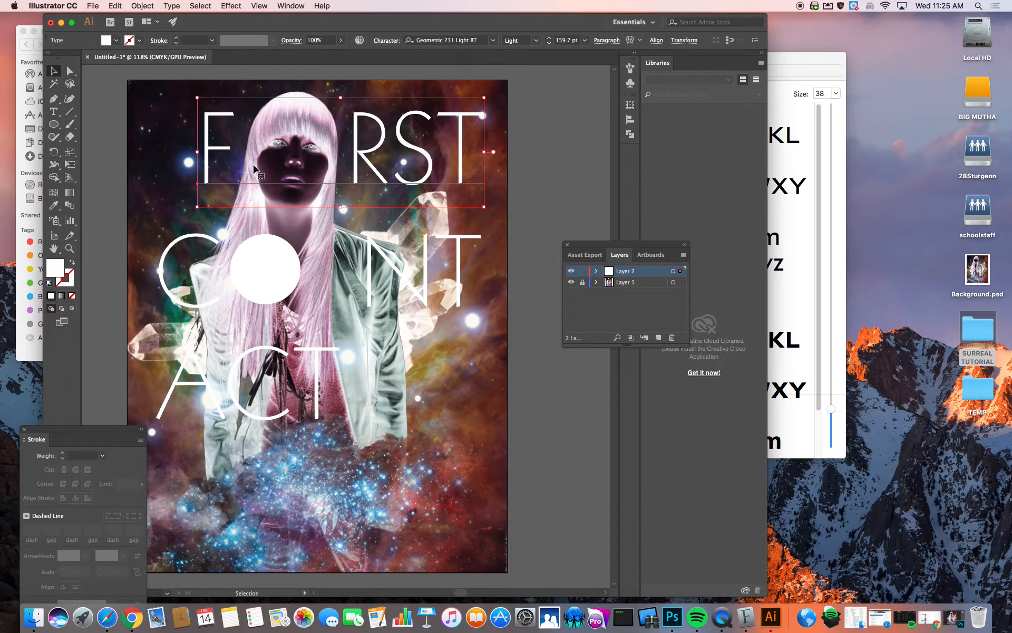
left_click(185, 249, "shift")
left_click(267, 261, "shift")
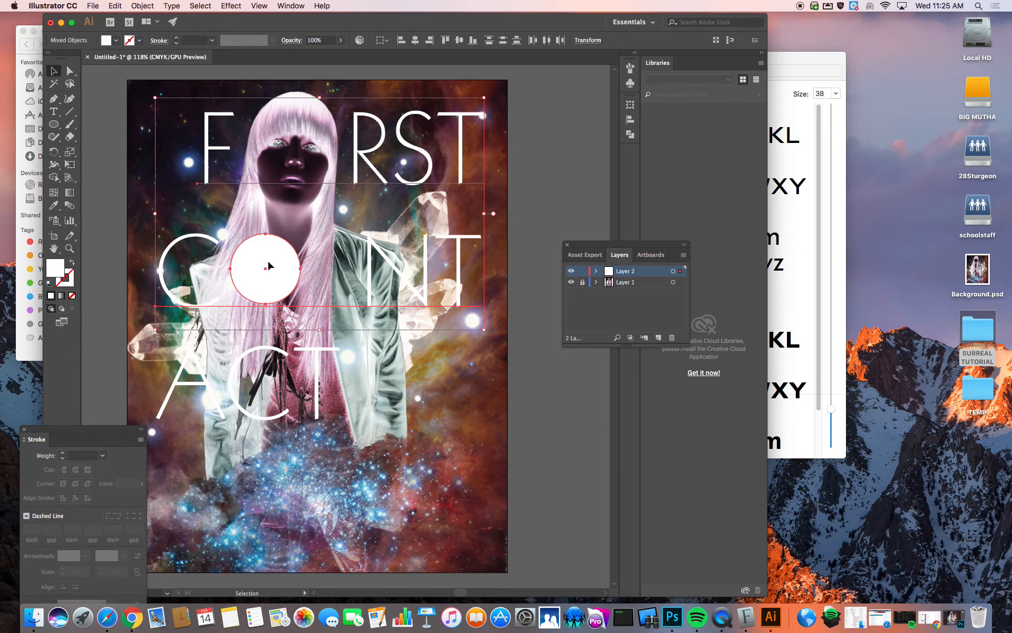
left_click(241, 374, "shift")
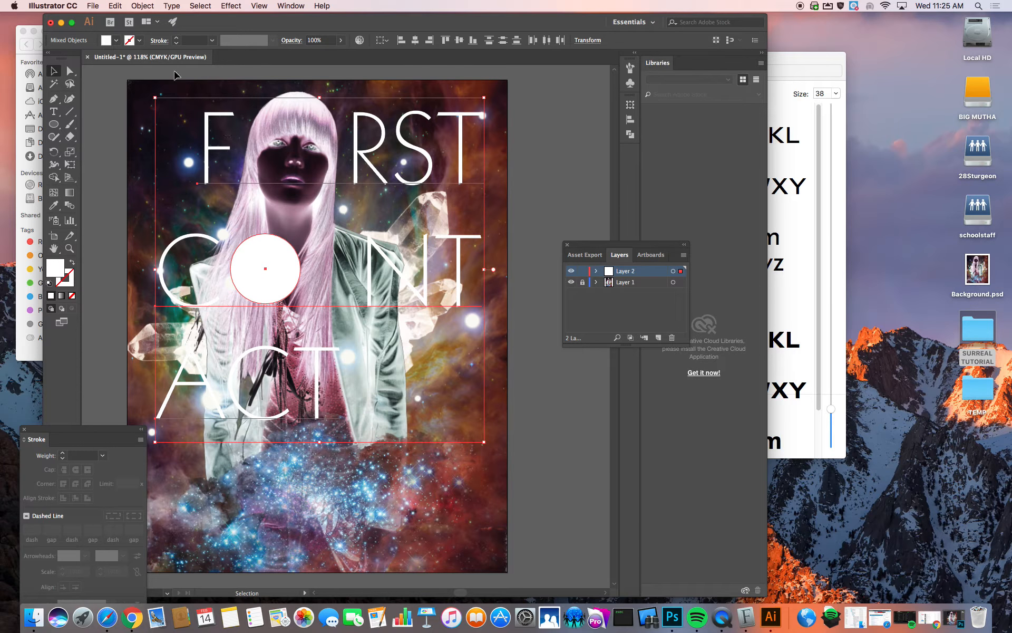
left_click(231, 6)
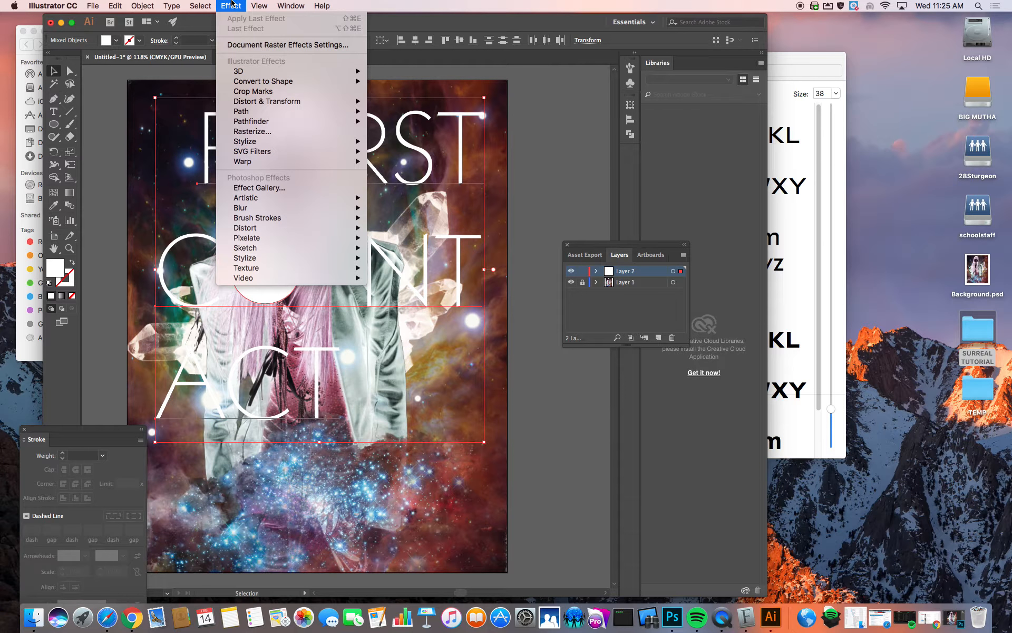
mouse_move(252, 142)
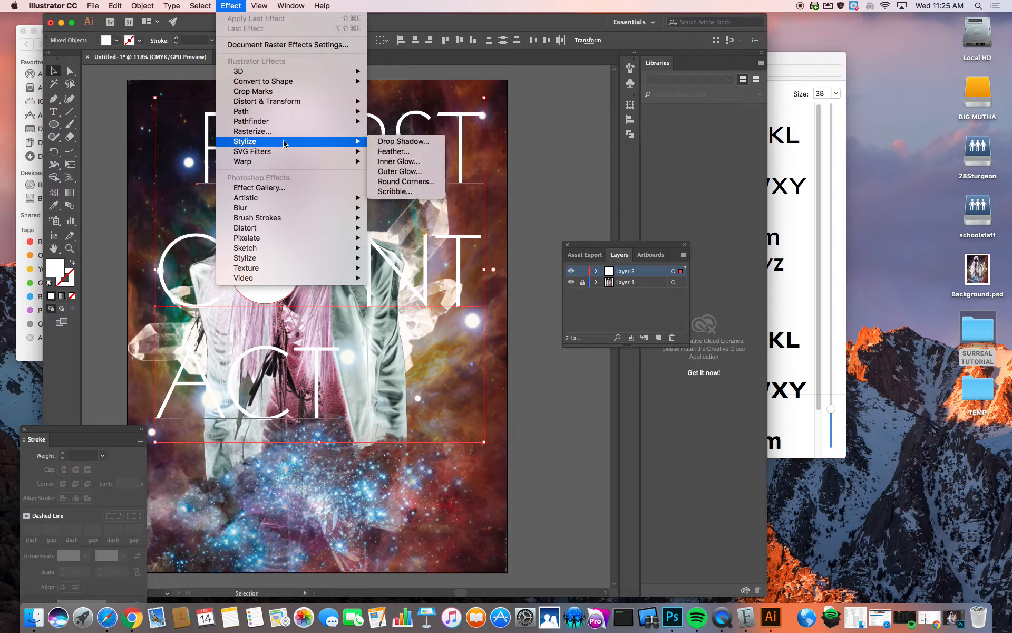
left_click(396, 141)
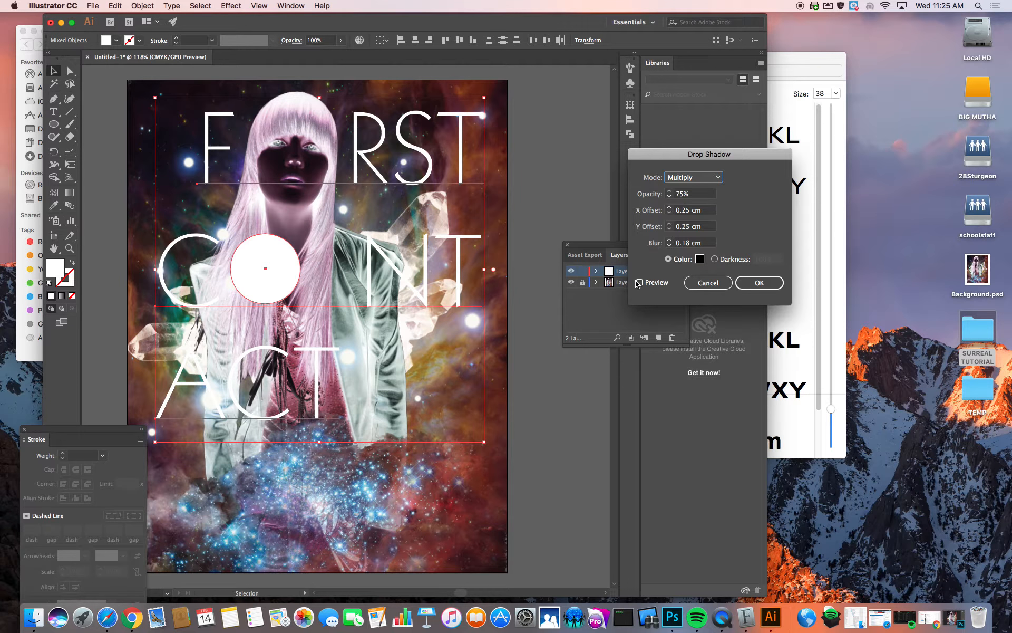
left_click_drag(669, 154, 590, 90)
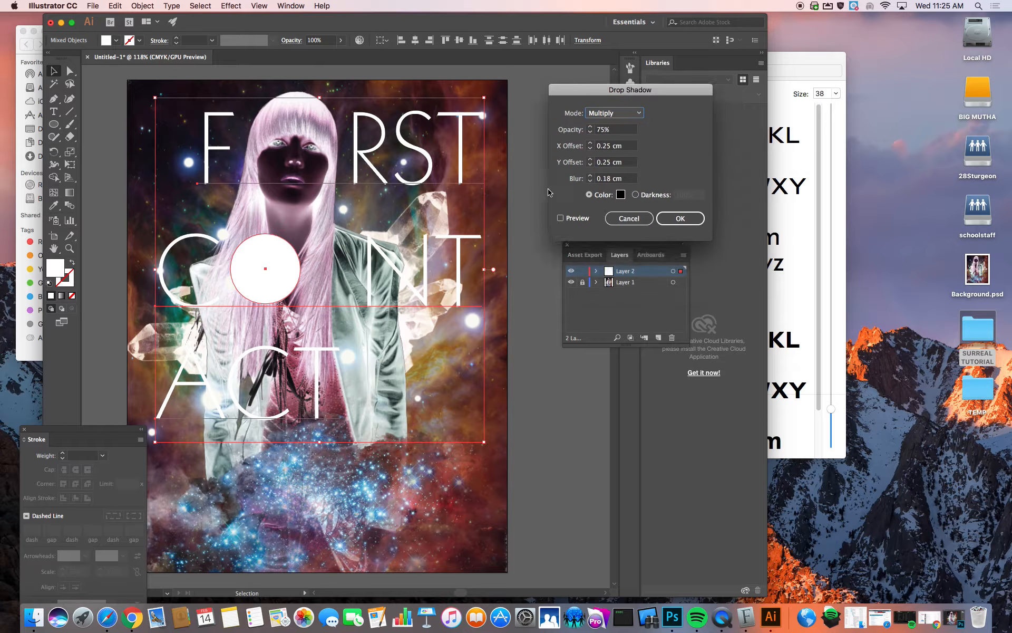
left_click(561, 218)
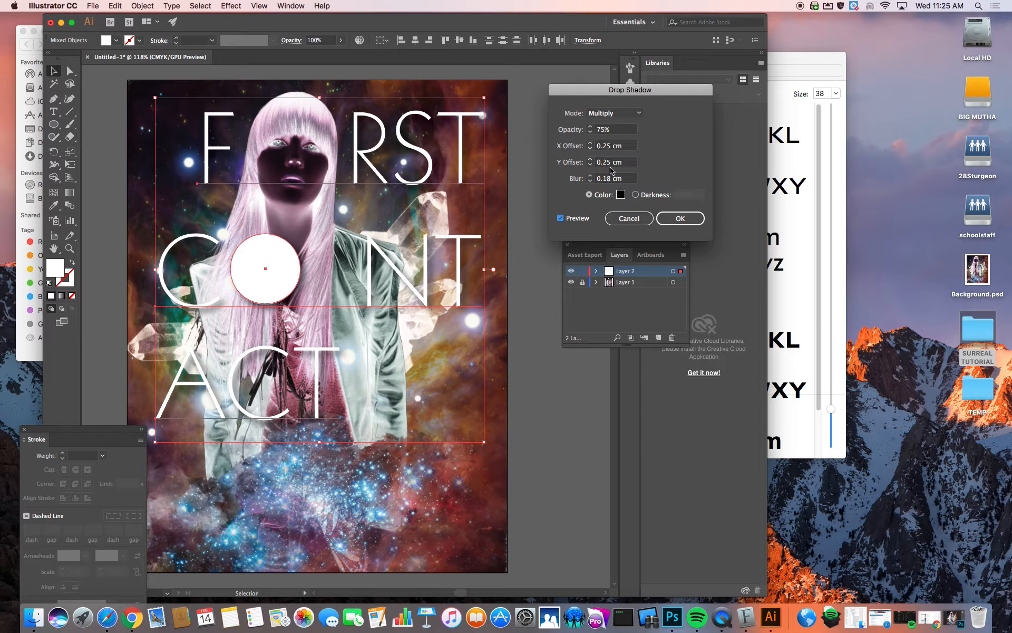
- Set the drop shadow's X and Y offsets to 0 cm and apply it to the title lettering and circle
left_click(574, 150)
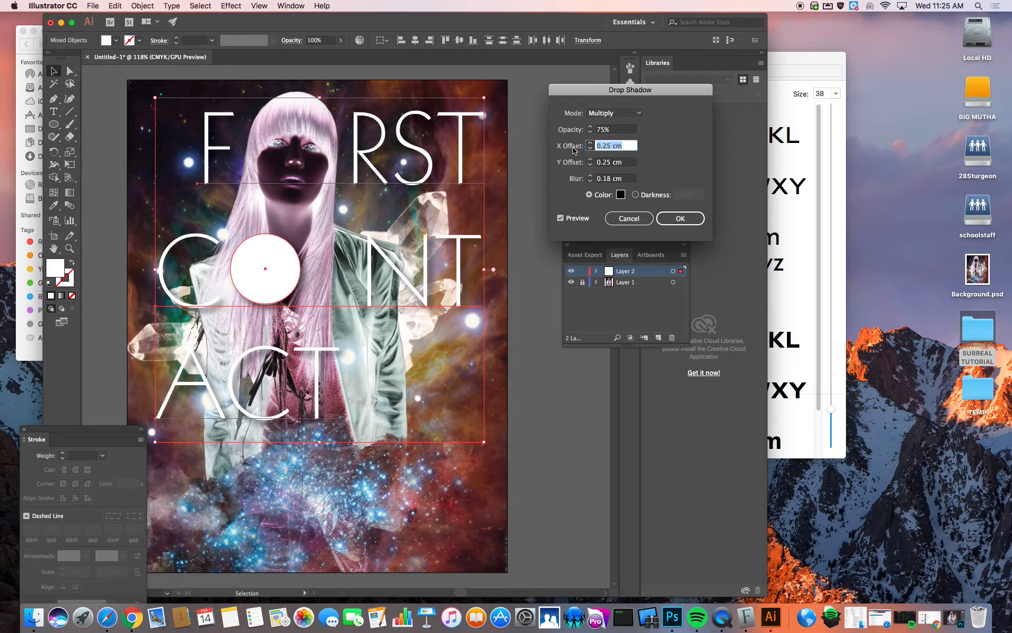
type("0")
key("Tab")
type("0")
key("Tab")
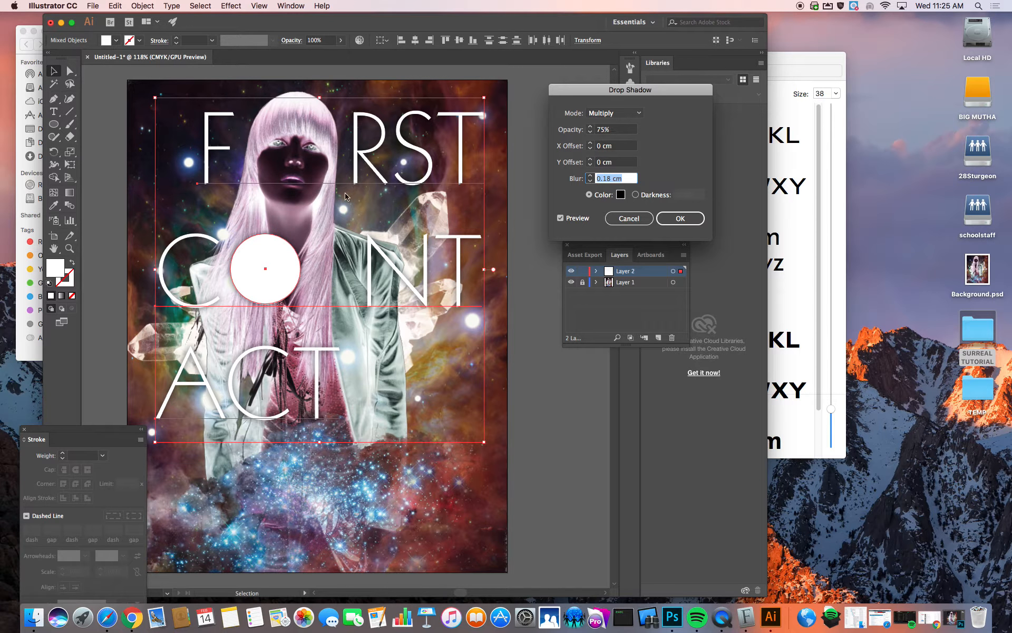
left_click(660, 220)
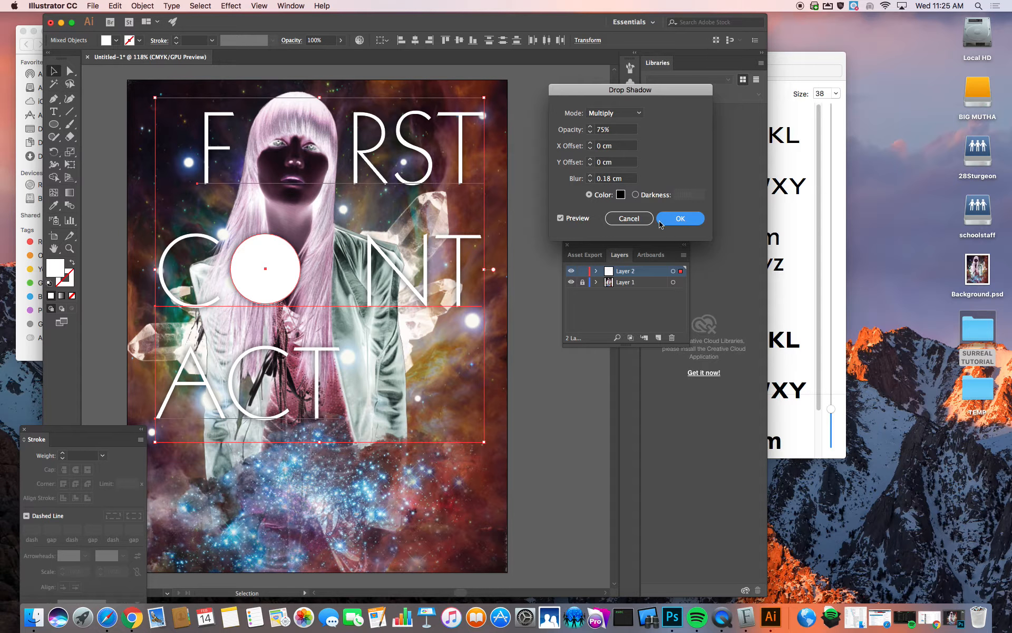
left_click(530, 210)
- Draw a white rectangle across the full width of the poster below the "ACT" line
scroll(551, 441, "down", 2)
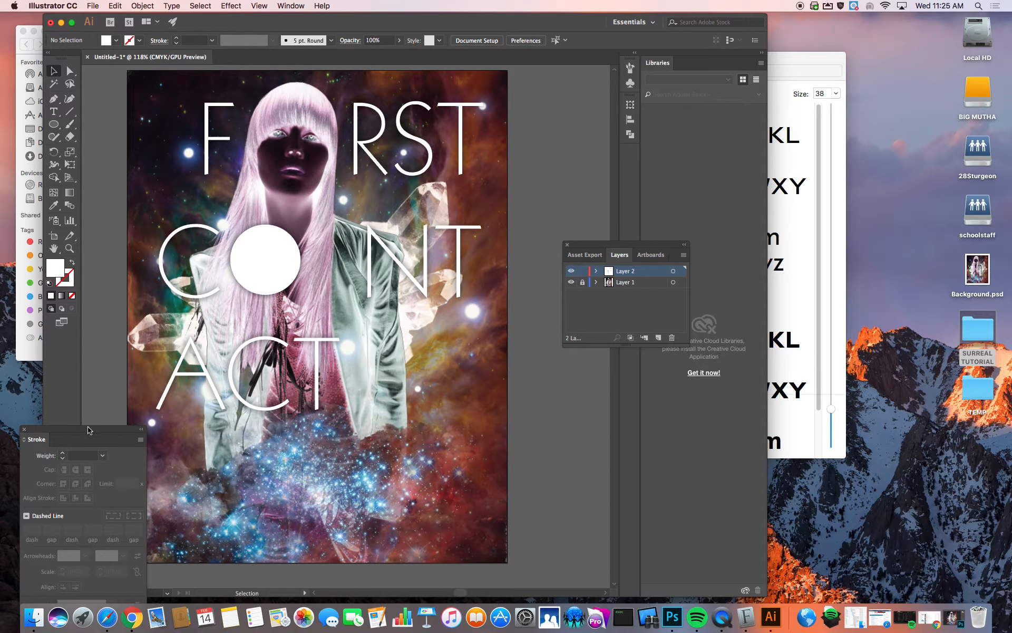
mouse_move(88, 430)
left_mouse_down()
mouse_move(537, 414)
mouse_move(614, 398)
mouse_move(612, 385)
mouse_move(586, 389)
left_mouse_up()
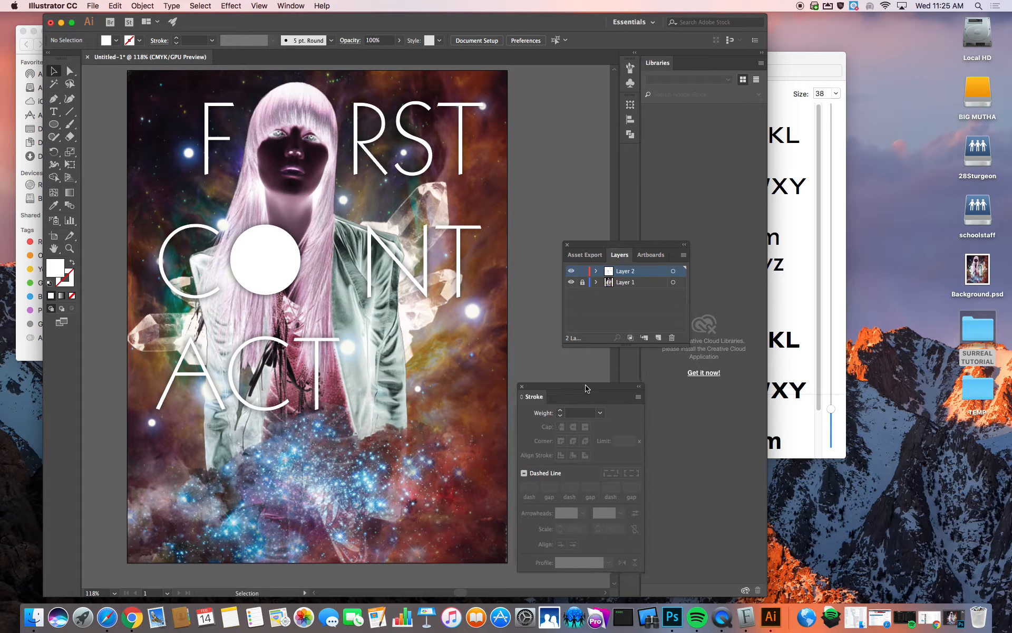
left_click(52, 127)
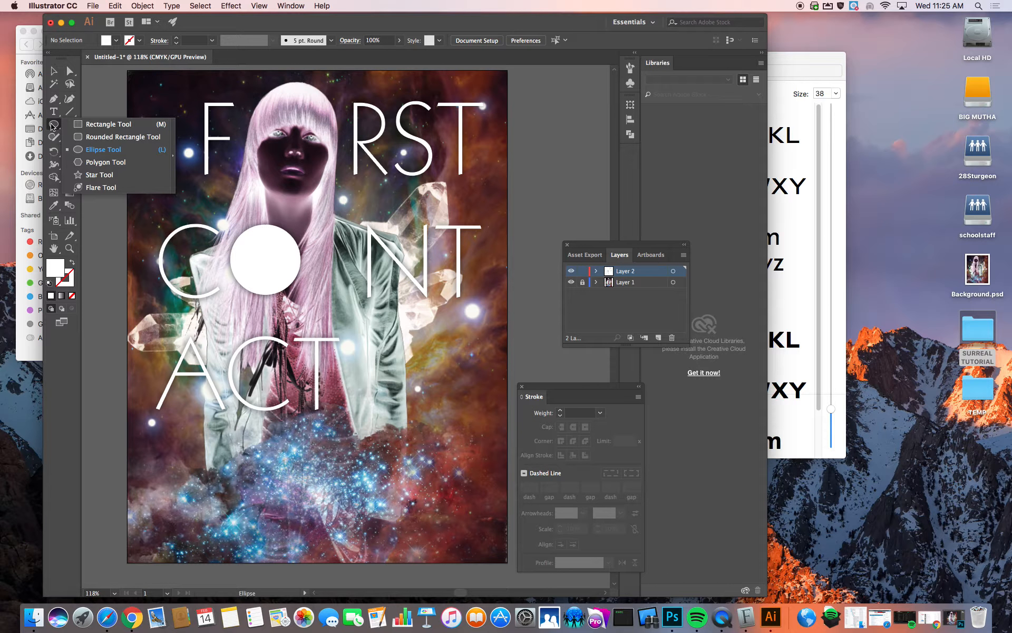
left_click(96, 129)
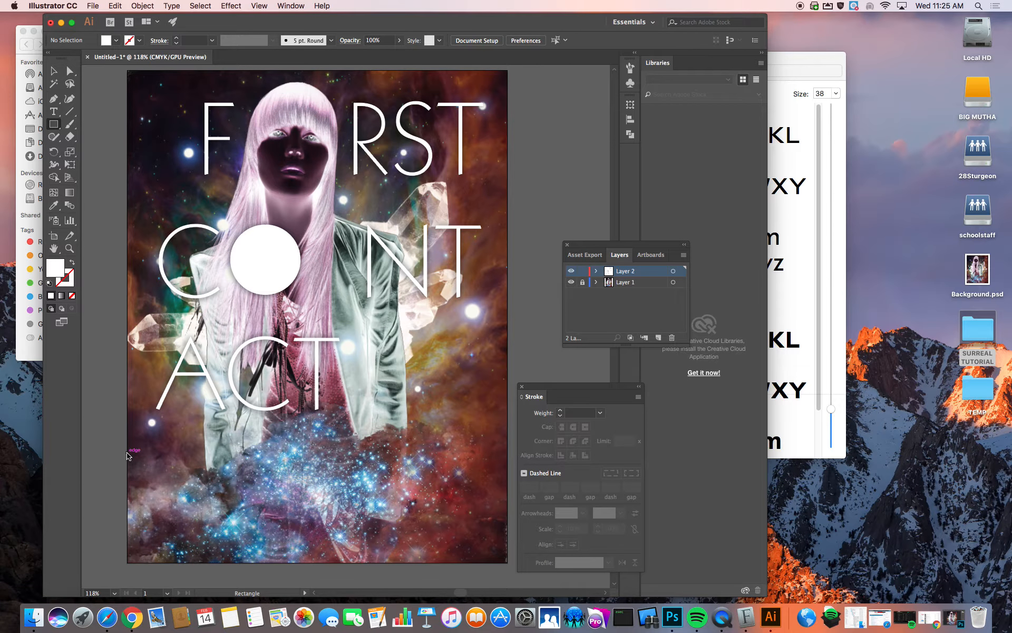
left_click_drag(127, 452, 507, 534)
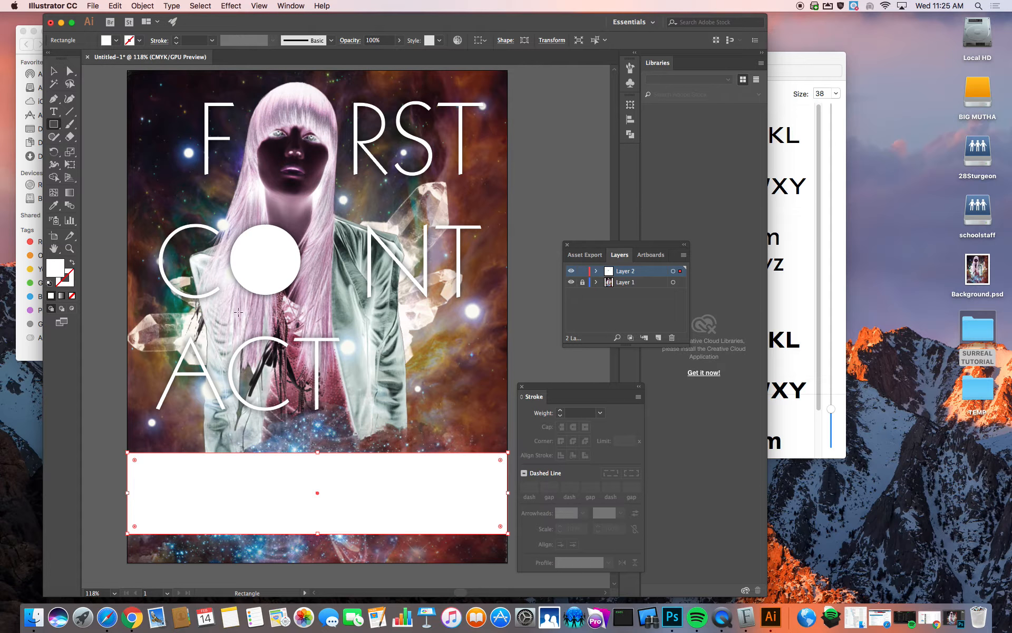
- Shift the white rectangle slightly down, and nudge the "ACT" title line down a little
left_click(53, 71)
left_click_drag(268, 486, 270, 502)
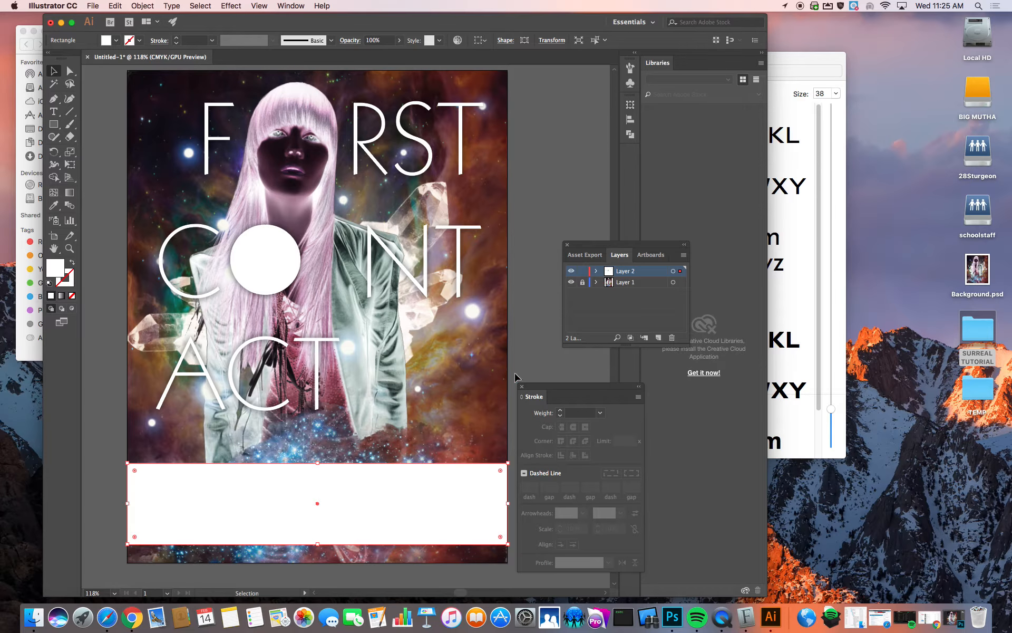
left_click(471, 409)
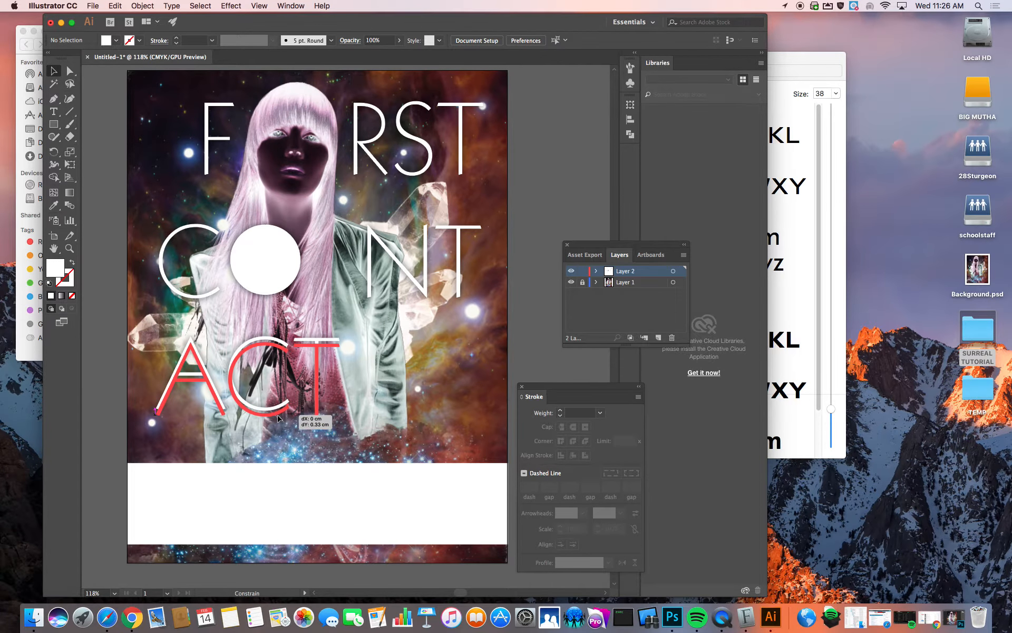
- Keep the white rectangle's blend mode at Normal and reduce its opacity to 50%
left_click(402, 487)
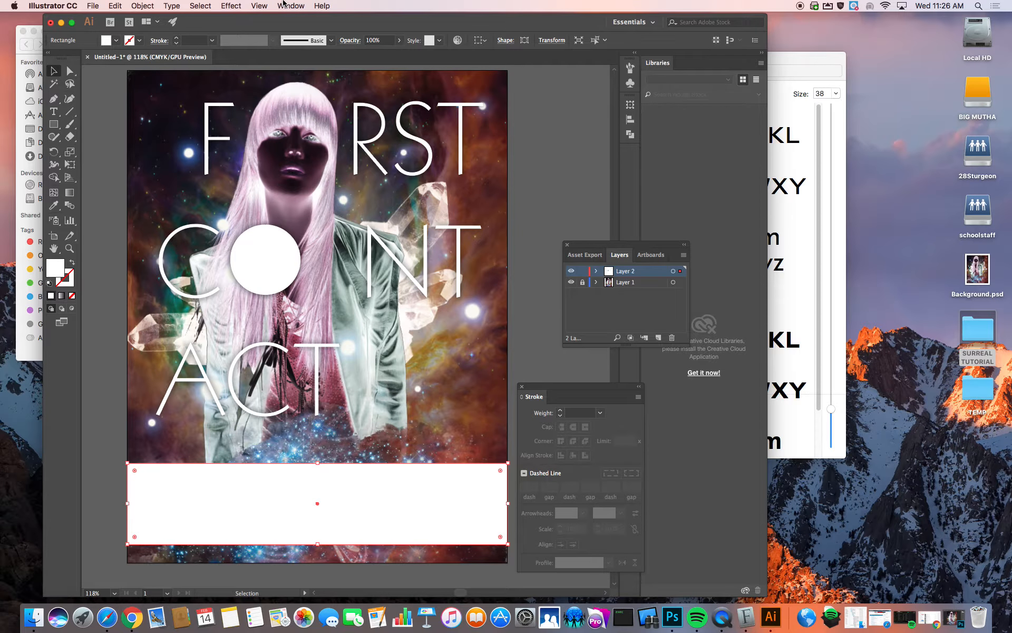
left_click(285, 5)
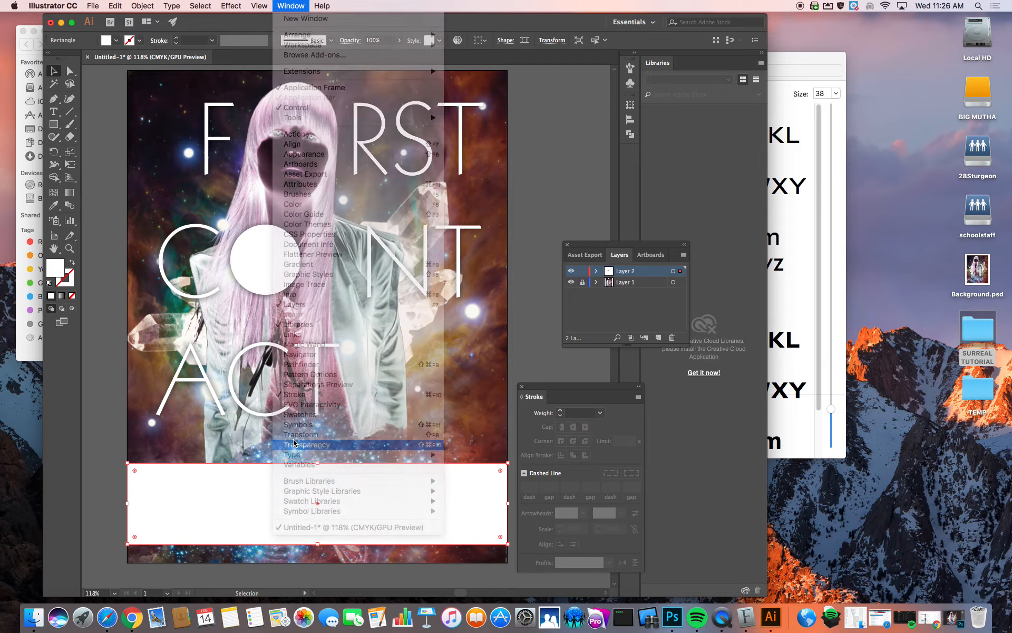
left_click(294, 443)
left_click_drag(216, 80, 367, 144)
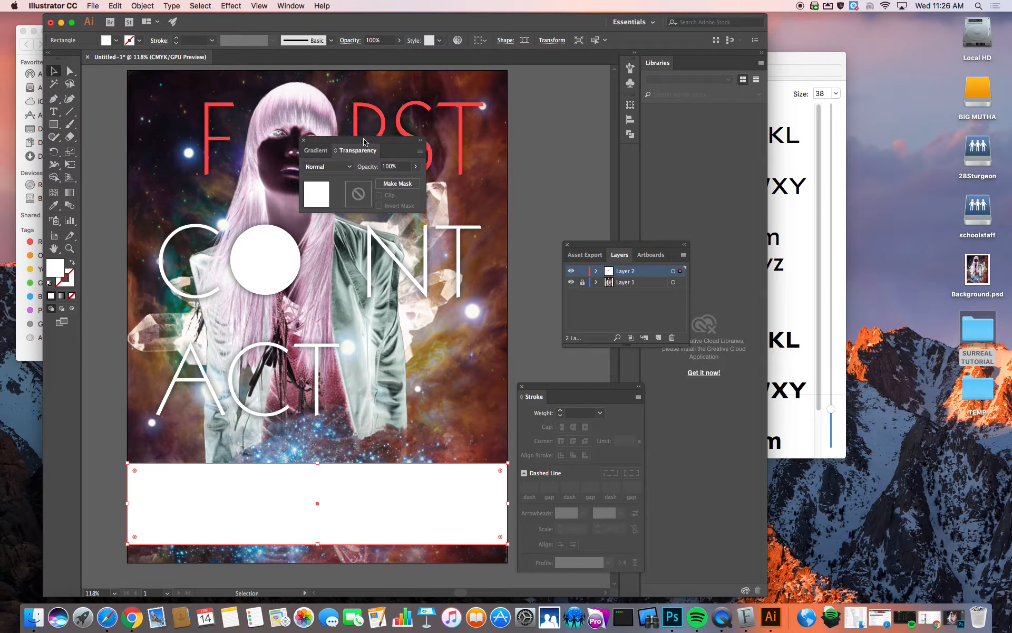
left_click(338, 168)
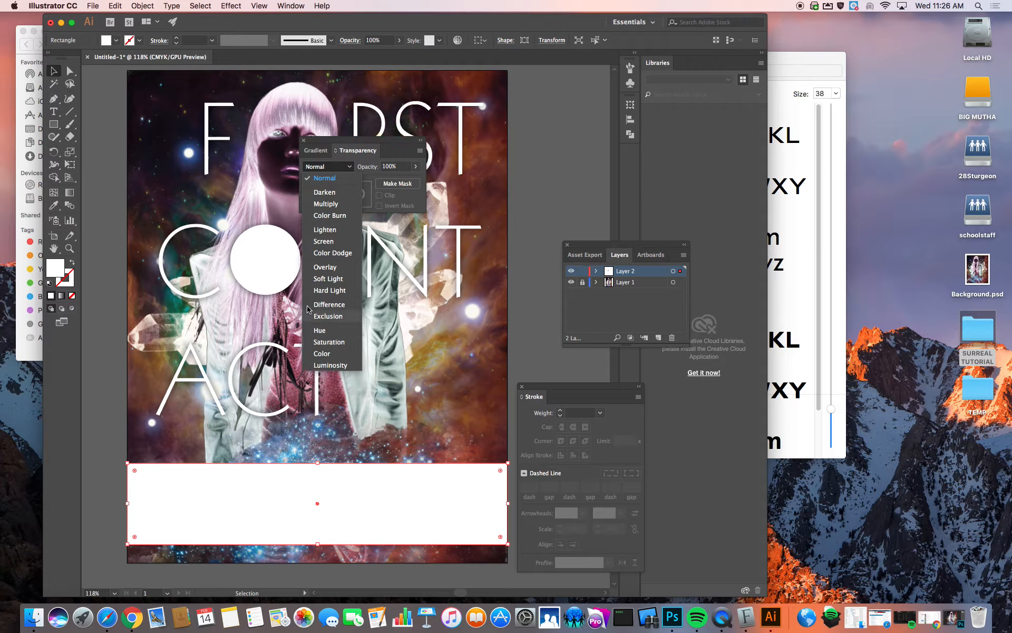
left_click(330, 178)
left_click(416, 167)
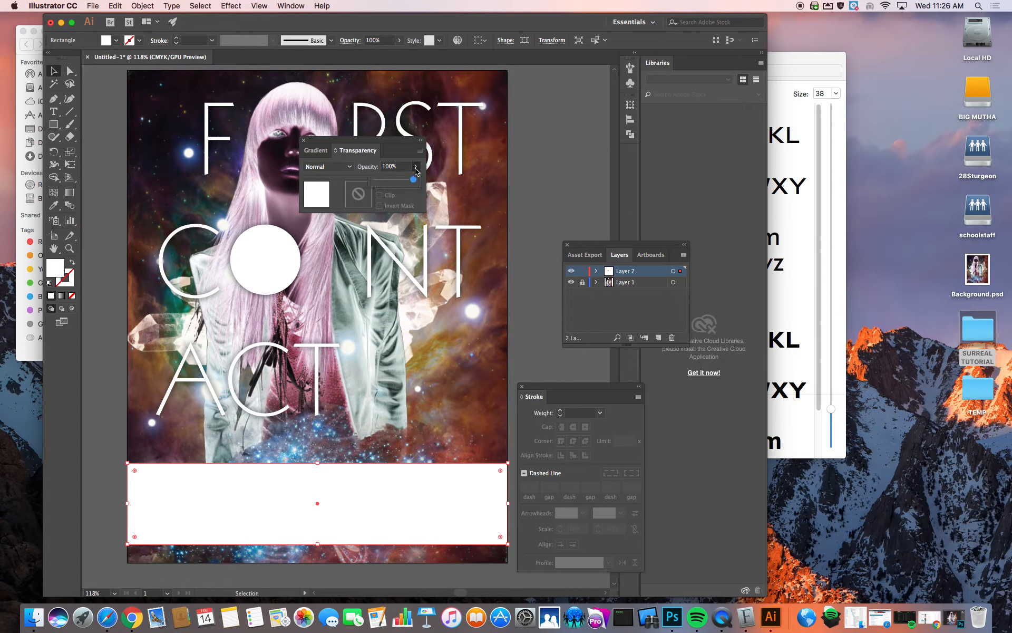
left_click_drag(414, 182, 397, 184)
left_click(515, 203)
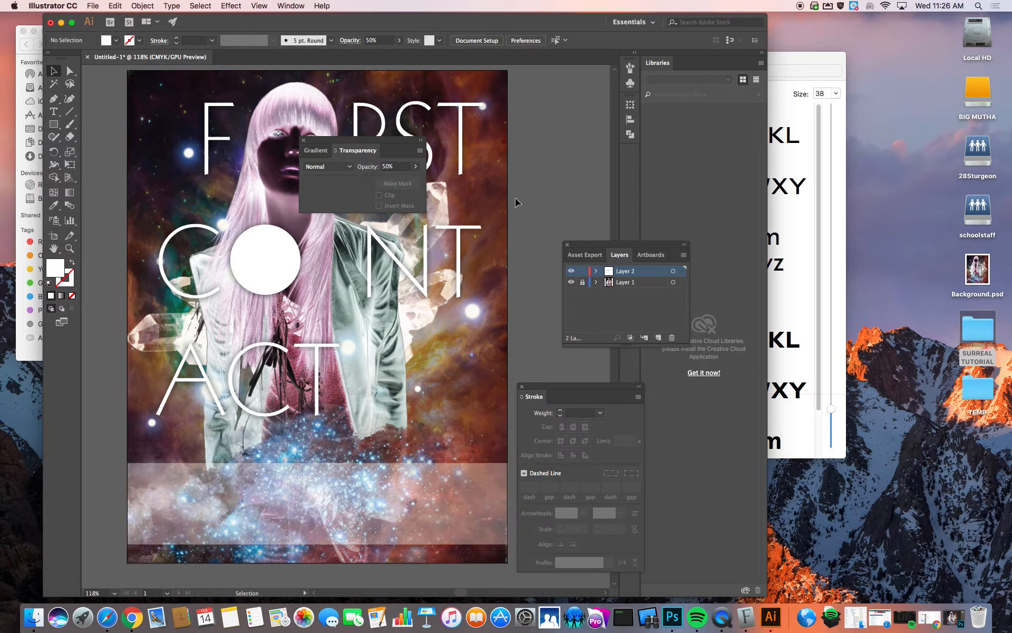
scroll(341, 371, "down", 2)
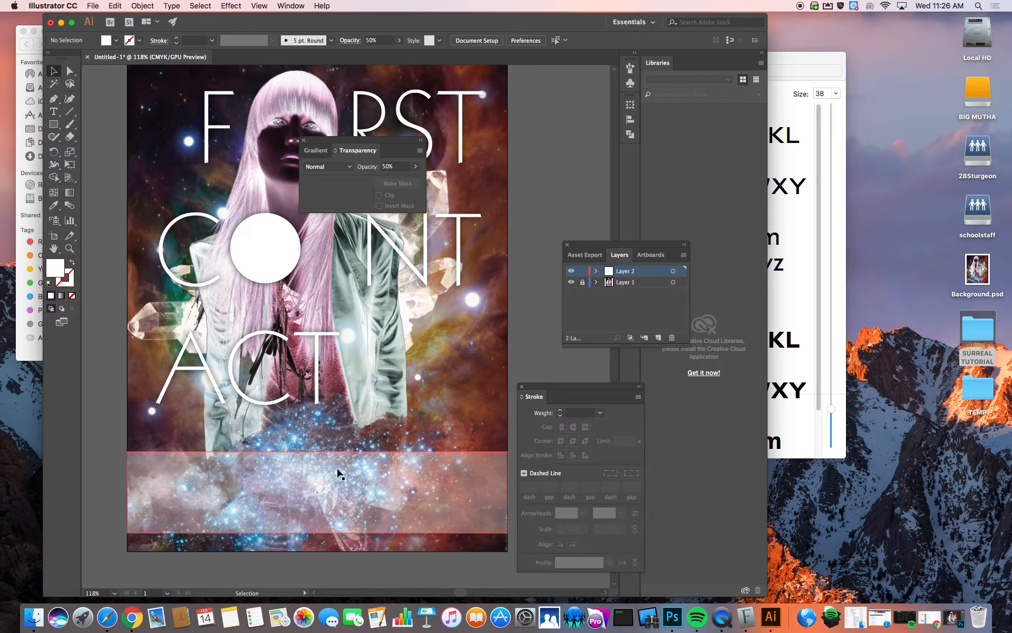
- Dock the Transparency panel beside Libraries, and widen the application window so the floating panels clear the poster
left_click_drag(408, 137, 580, 63)
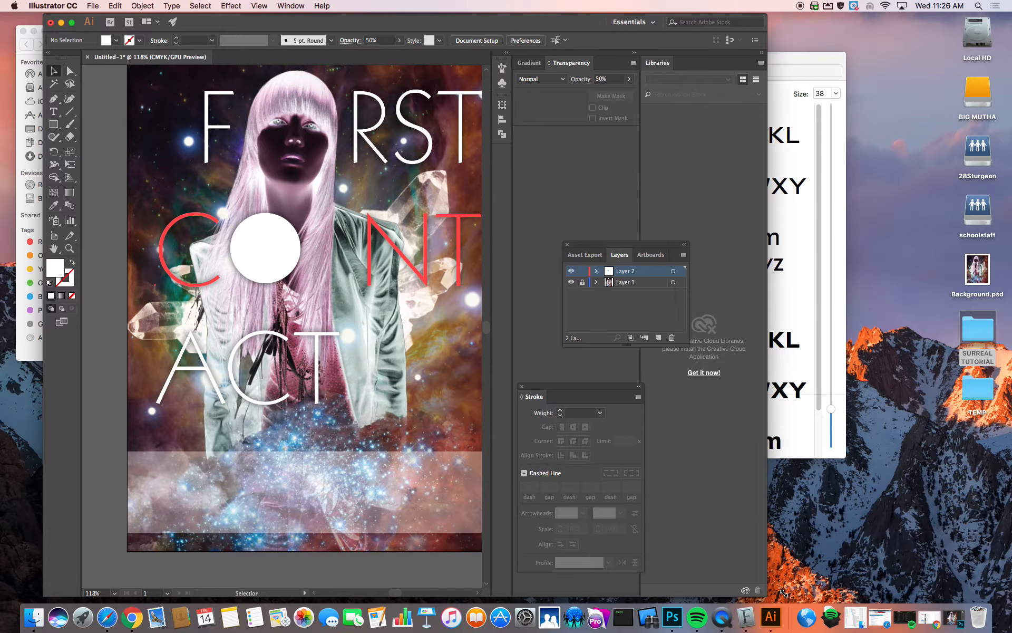
left_click_drag(784, 593, 897, 595)
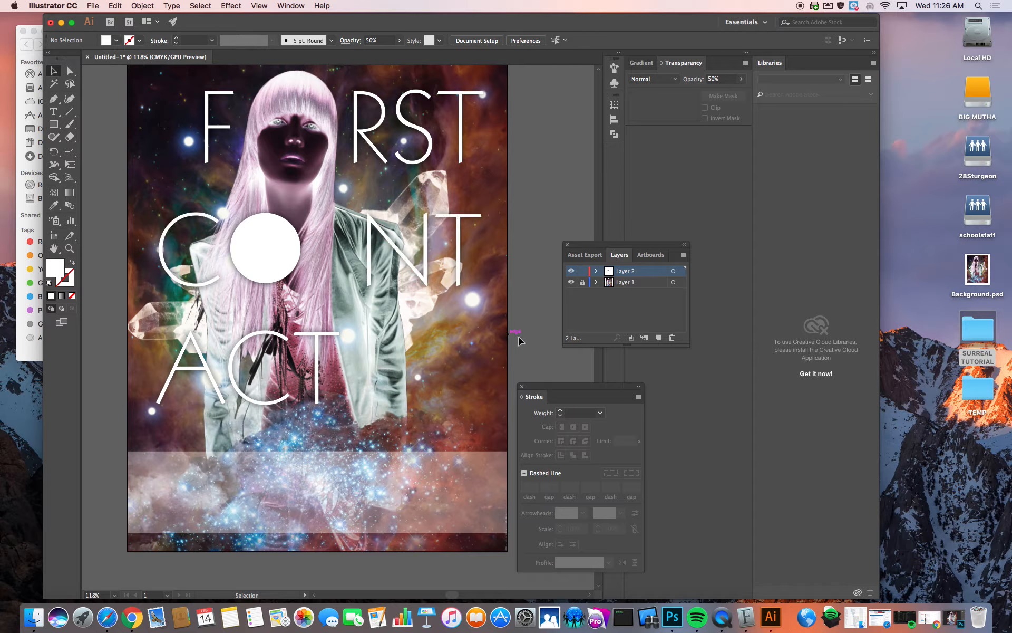
mouse_move(554, 391)
left_mouse_down()
mouse_move(622, 381)
mouse_move(568, 368)
left_mouse_up()
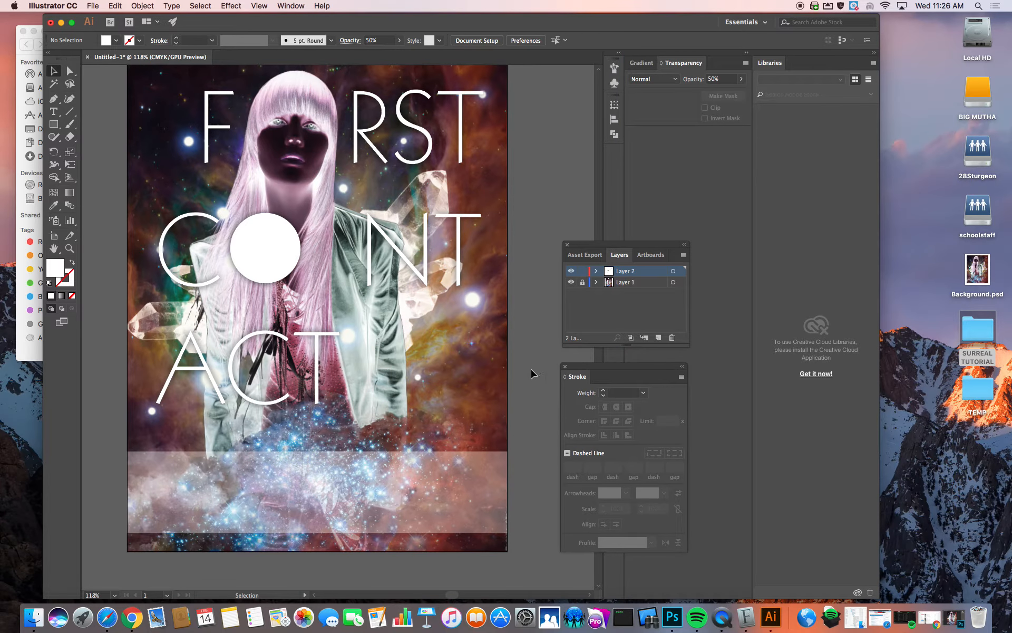
- Draw a white rectangle about 2.48 by 3.95 cm at the right end of the semi-transparent band
scroll(523, 402, "up", 2)
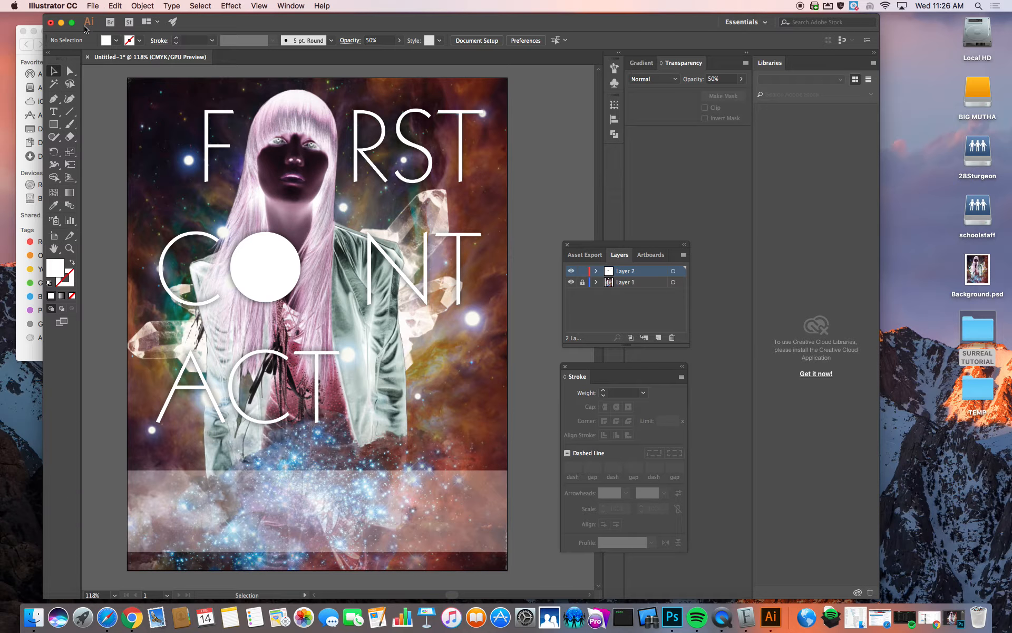
left_click(55, 127)
left_click_drag(457, 476, 501, 545)
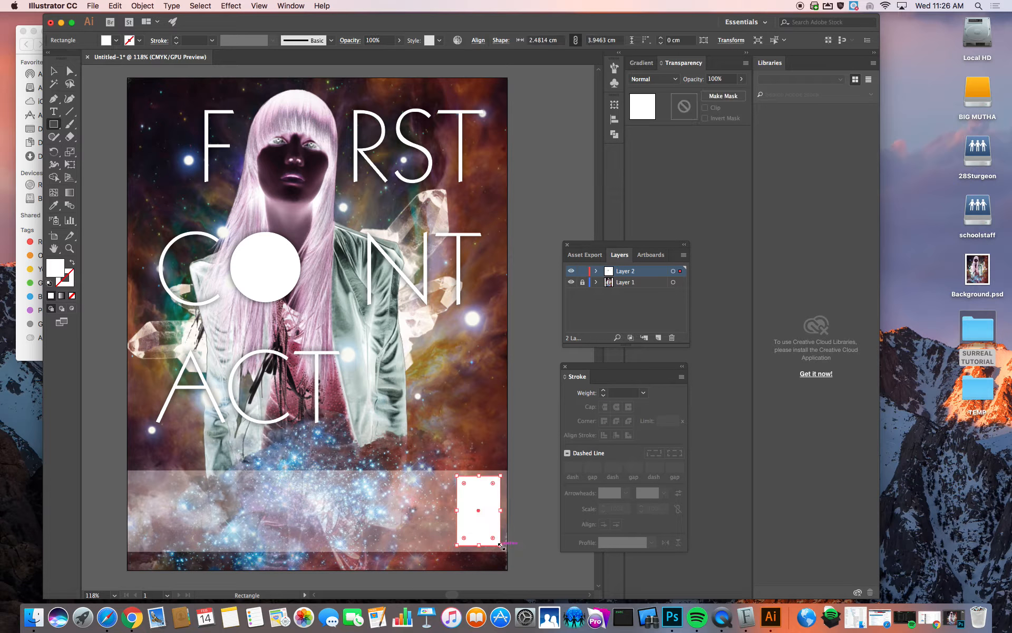
left_click(57, 73)
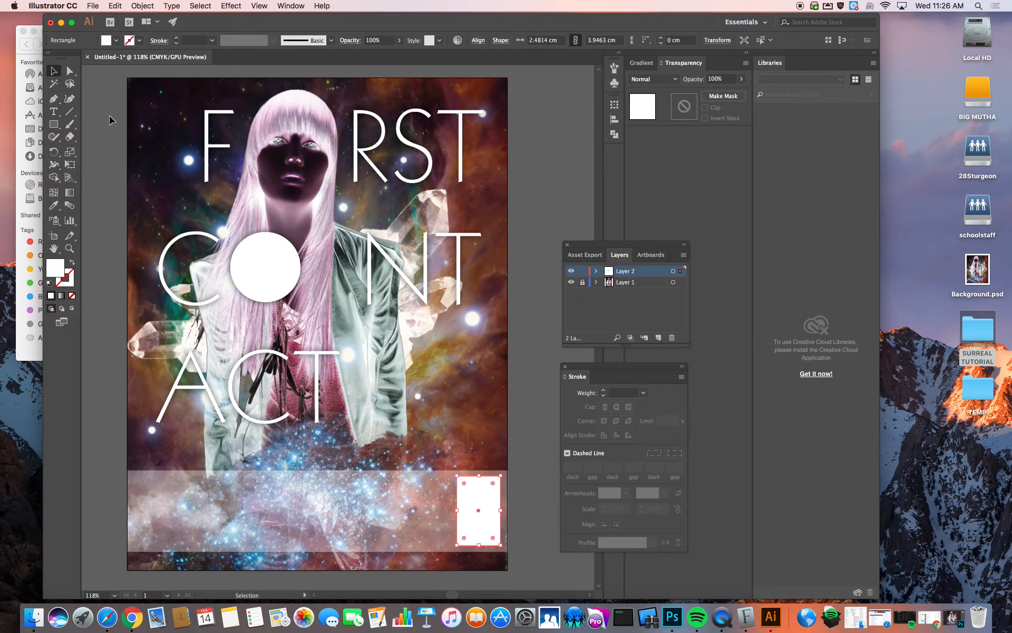
left_click(109, 118)
- Place barcode.eps from the Images folder of SURREAL TUTORIAL into the poster at its original size
left_click(100, 5)
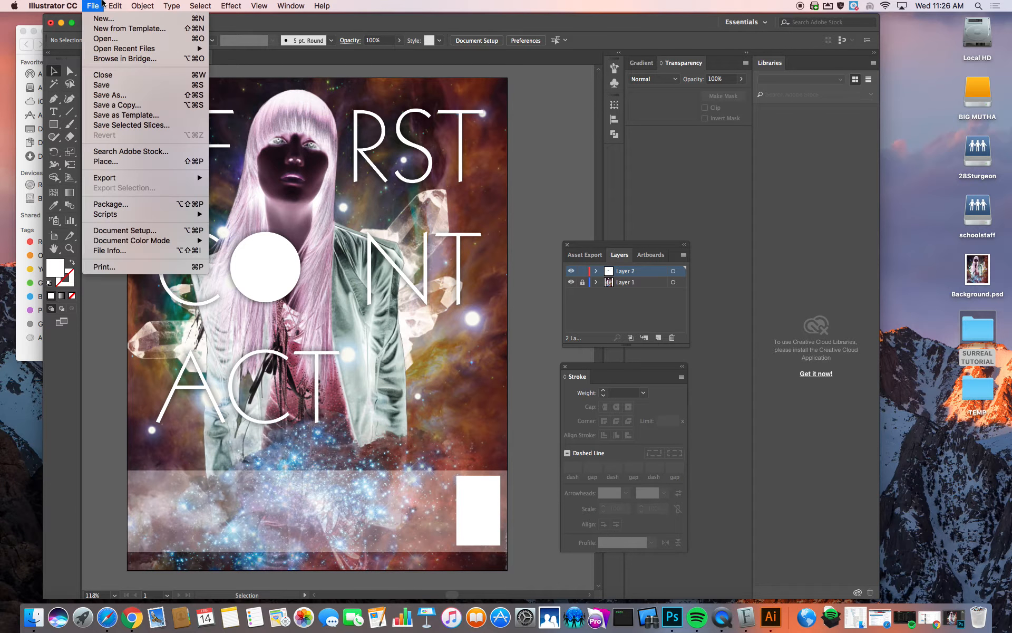
left_click(106, 161)
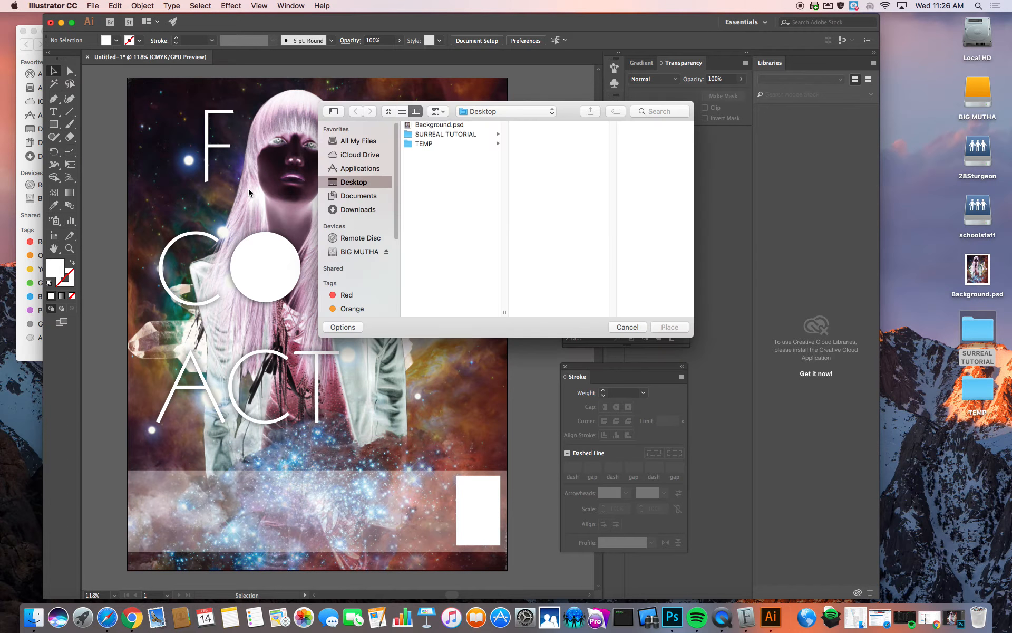
left_click(431, 136)
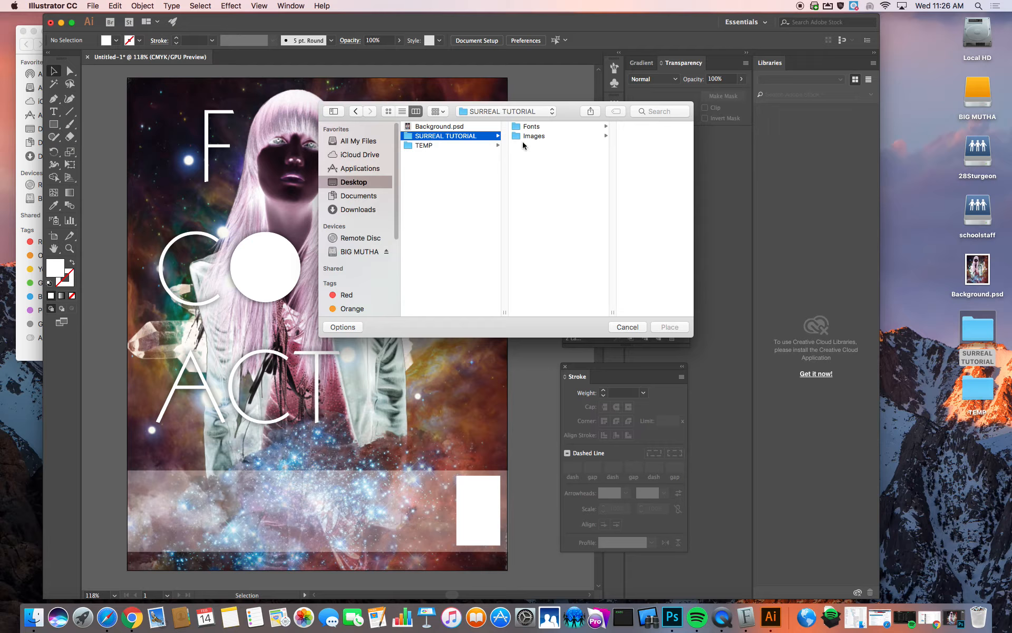
left_click(543, 138)
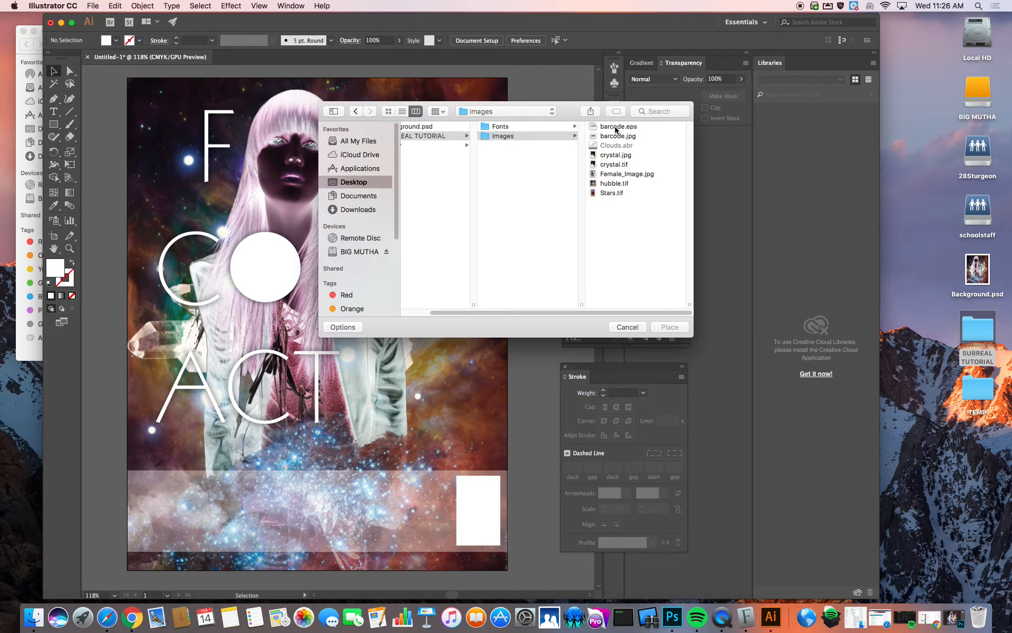
left_click(617, 127)
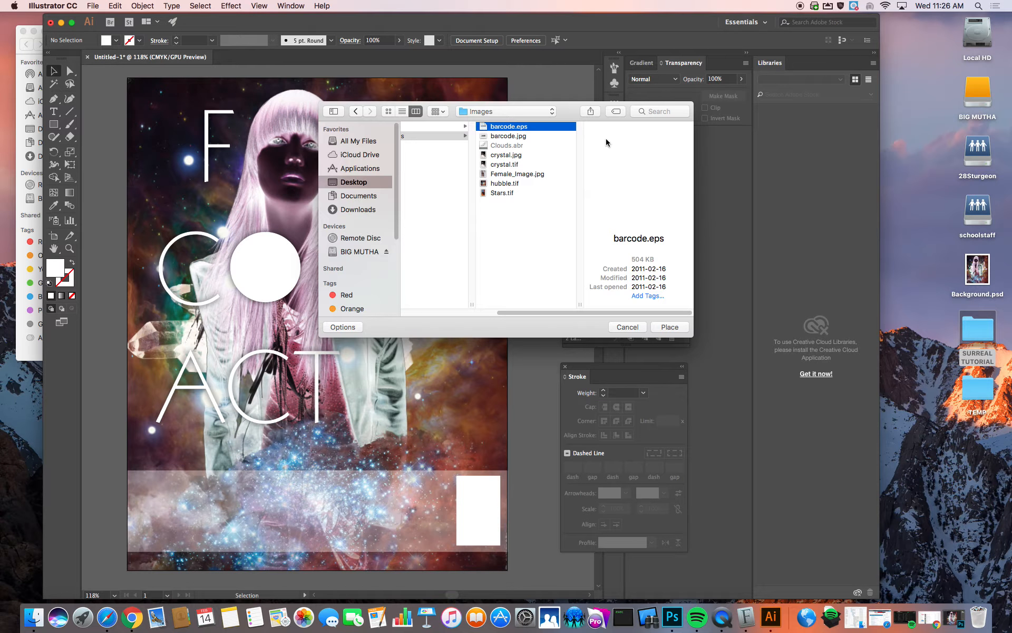
left_click(669, 327)
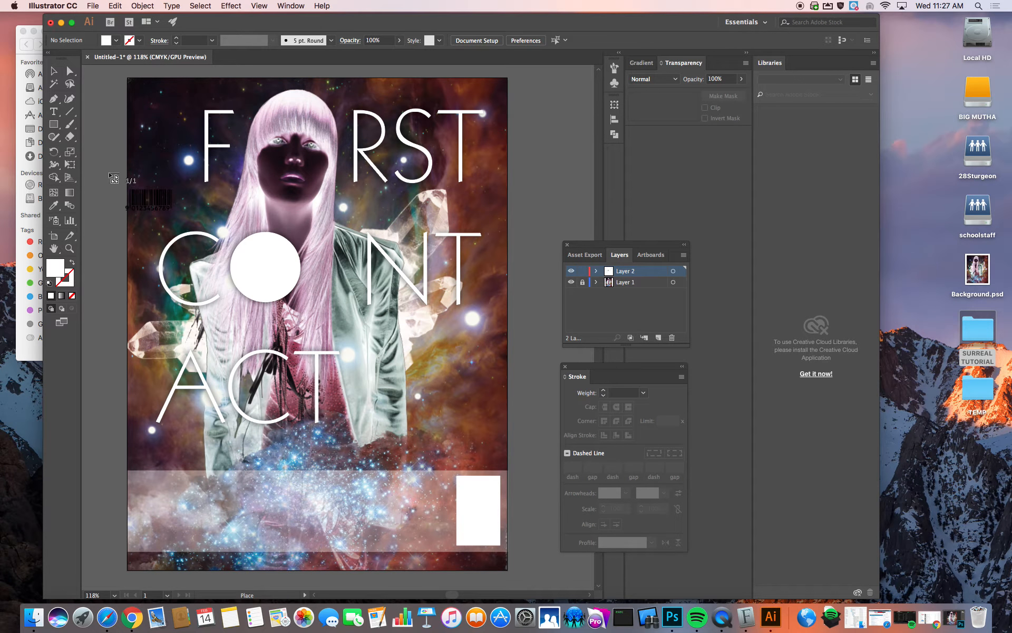
left_click(109, 173)
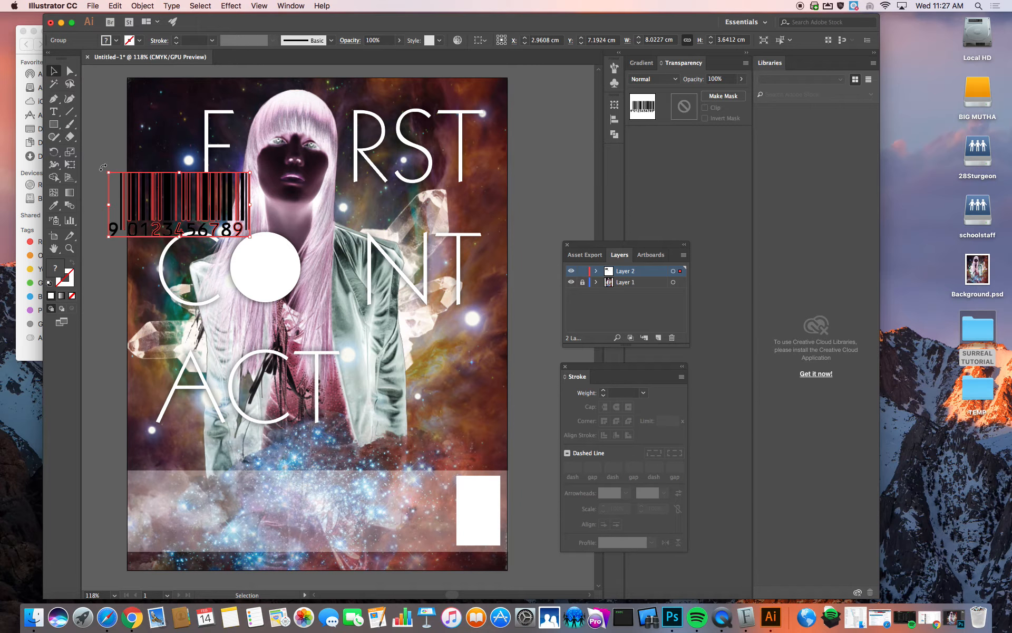
- Rotate the barcode a quarter turn counterclockwise and move it over the small white rectangle
left_click_drag(102, 167, 105, 197)
left_click_drag(136, 227, 167, 254)
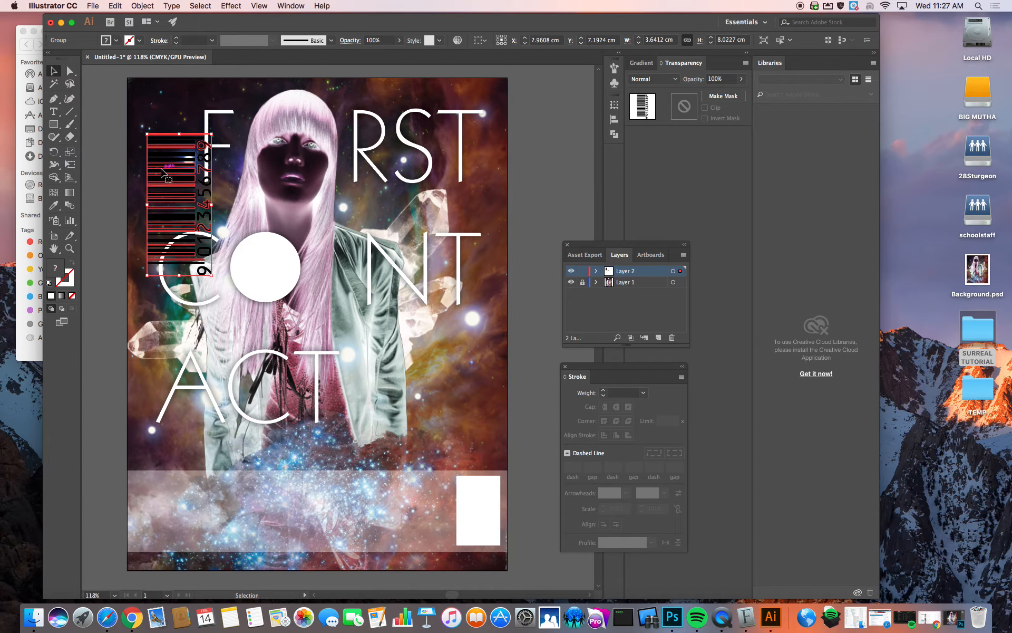
left_click_drag(162, 172, 477, 438)
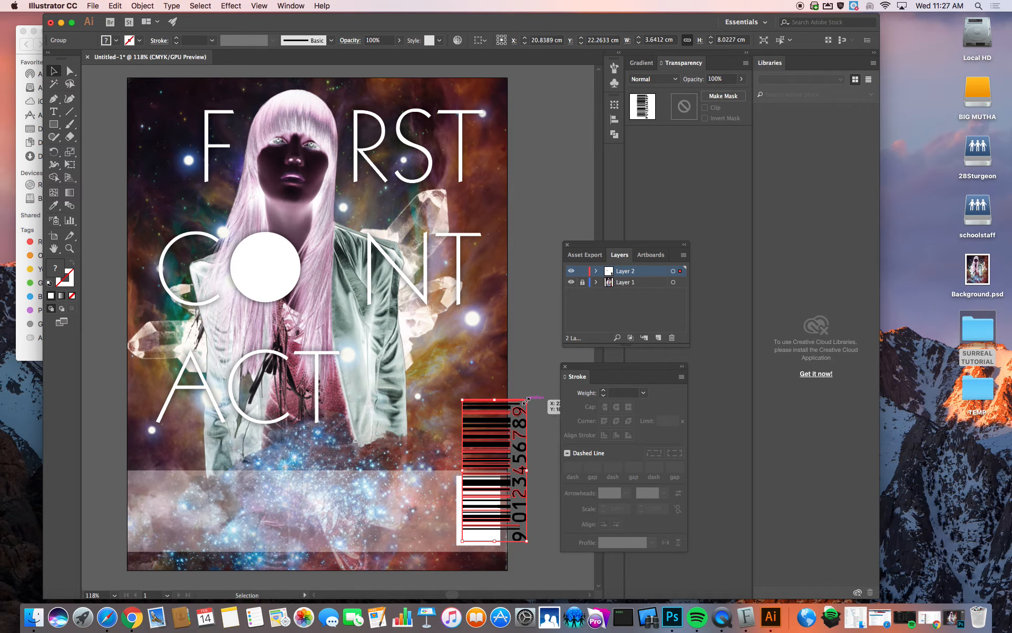
- Scale the barcode proportionally to about 1.59 by 3.49 cm so it fits inside the small white rectangle
left_click_drag(526, 401, 491, 479)
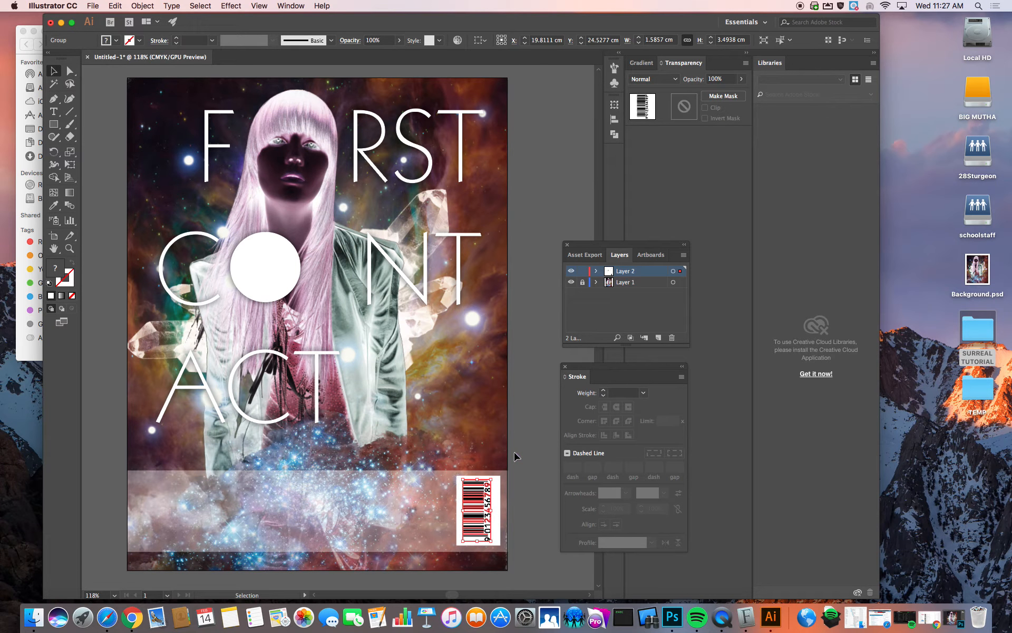
left_click(524, 439)
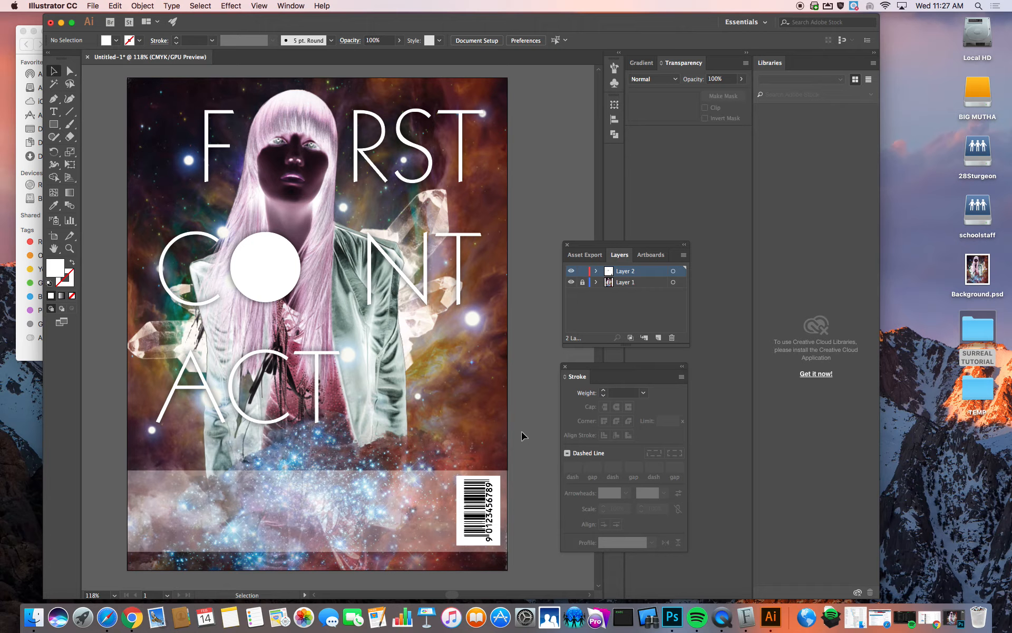
left_click(482, 498)
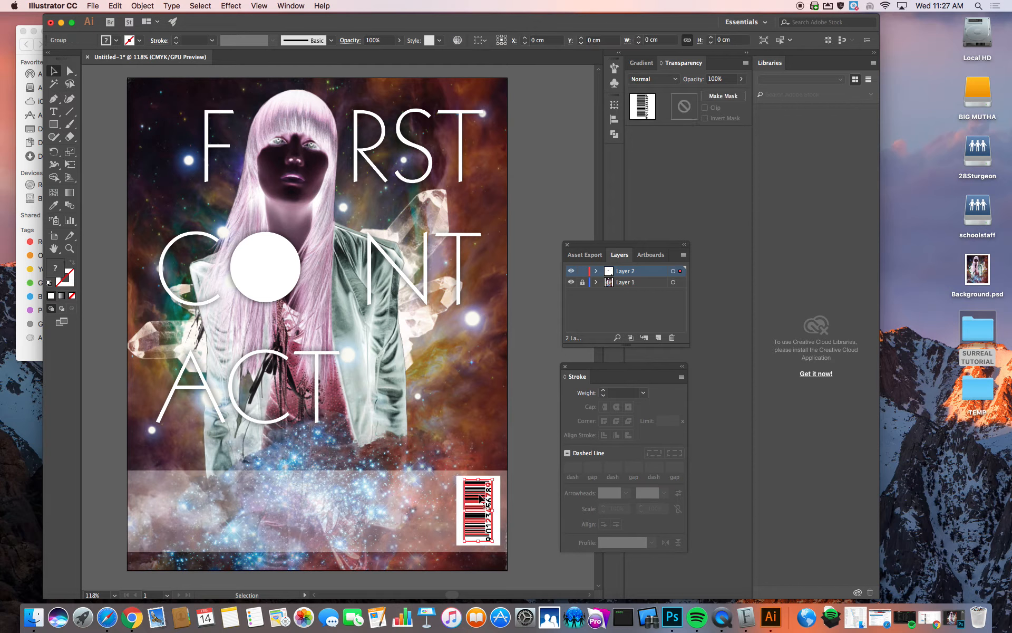
left_click(527, 462)
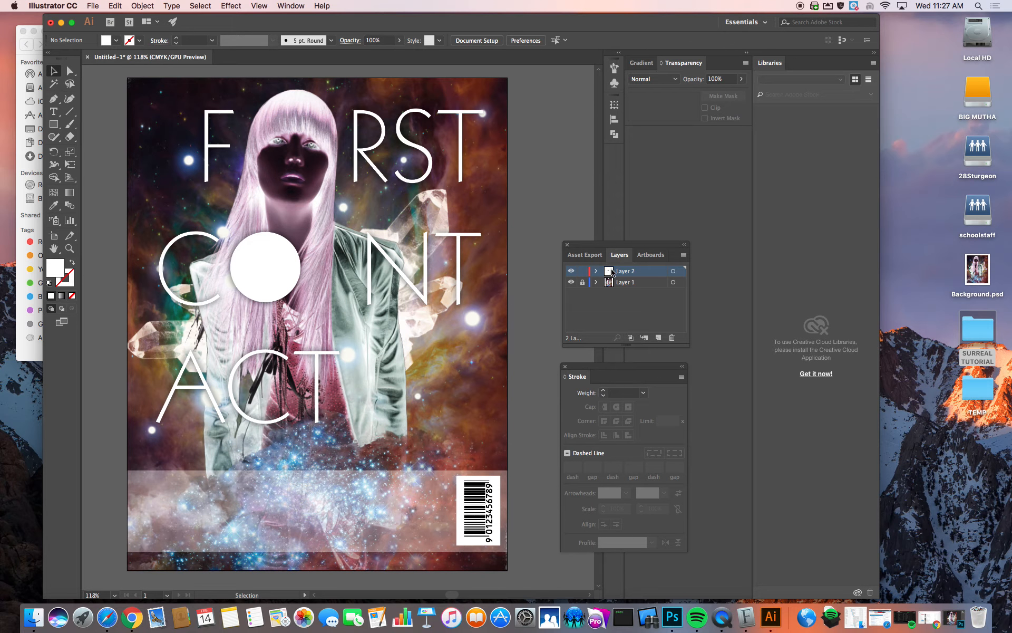
- Arrange the floating Layers and Stroke panels one above the other beneath the Transparency panel
left_click(391, 501)
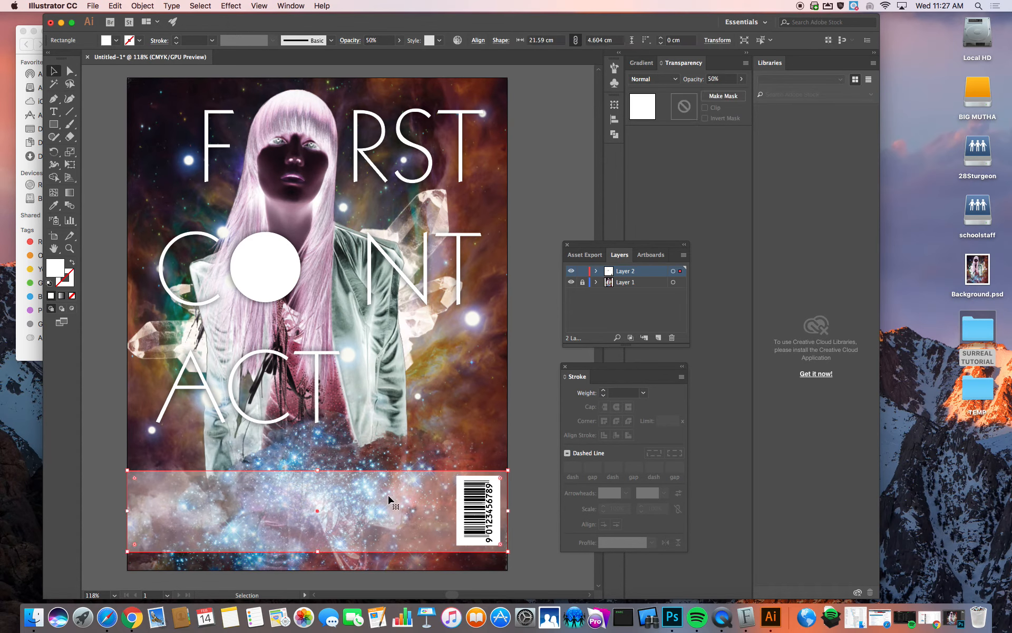
left_click(538, 316)
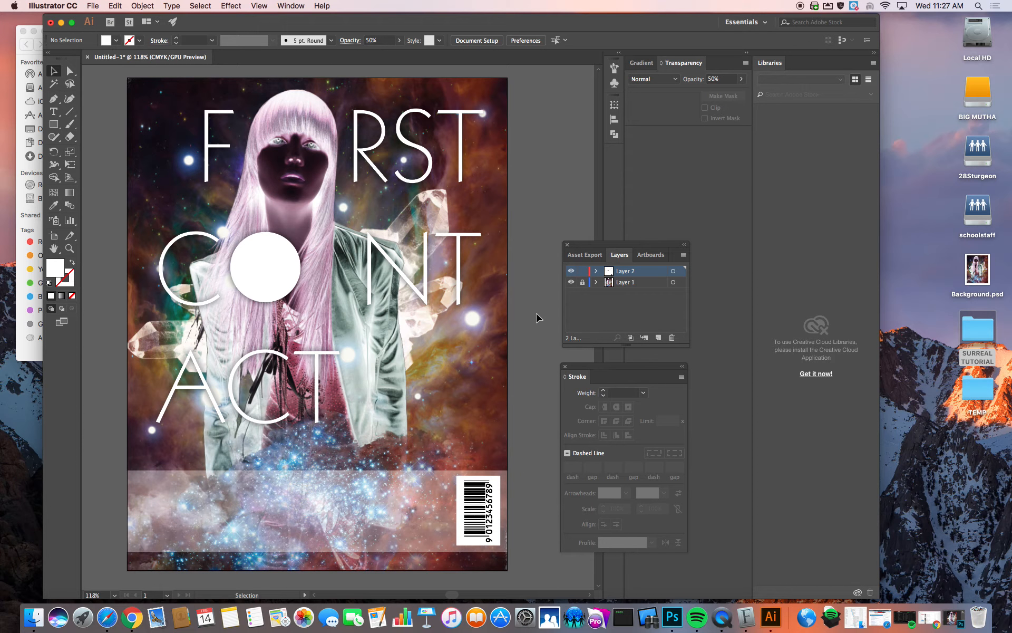
mouse_move(602, 255)
left_mouse_down()
mouse_move(648, 199)
mouse_move(657, 169)
left_mouse_up()
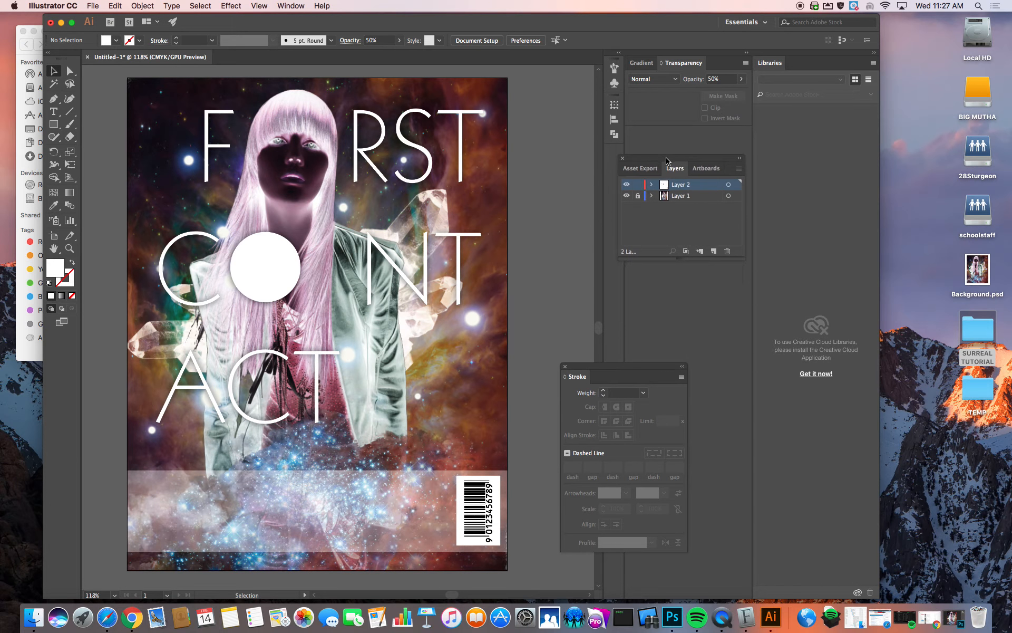
mouse_move(600, 369)
left_mouse_down()
mouse_move(666, 287)
mouse_move(657, 282)
left_mouse_up()
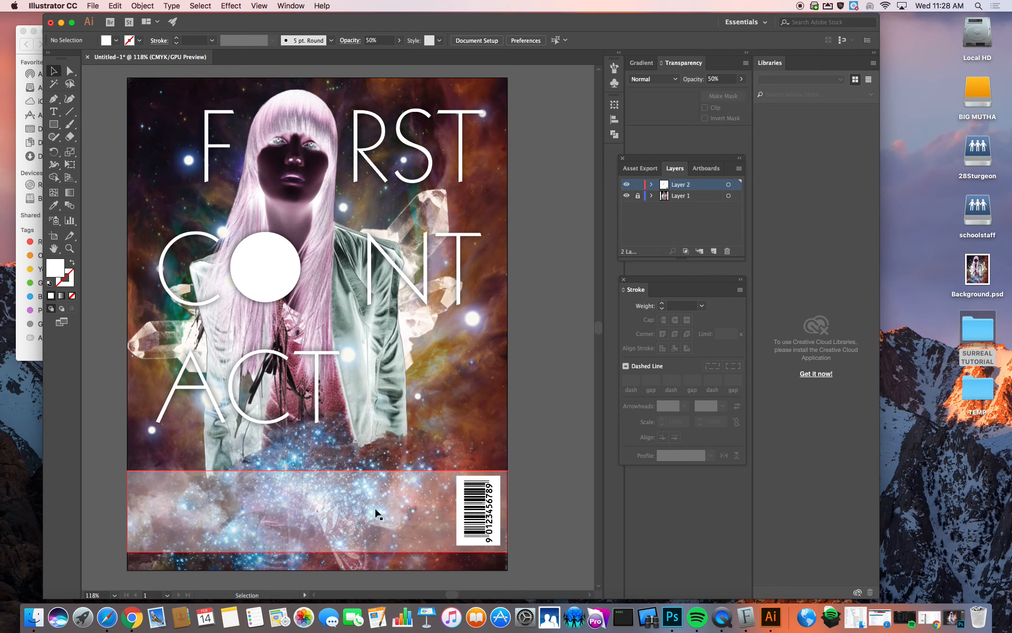
- Preview the whole poster in full screen mode, and return to the normal screen mode with the artboard fitted in the window
left_click(61, 323)
left_click(76, 353)
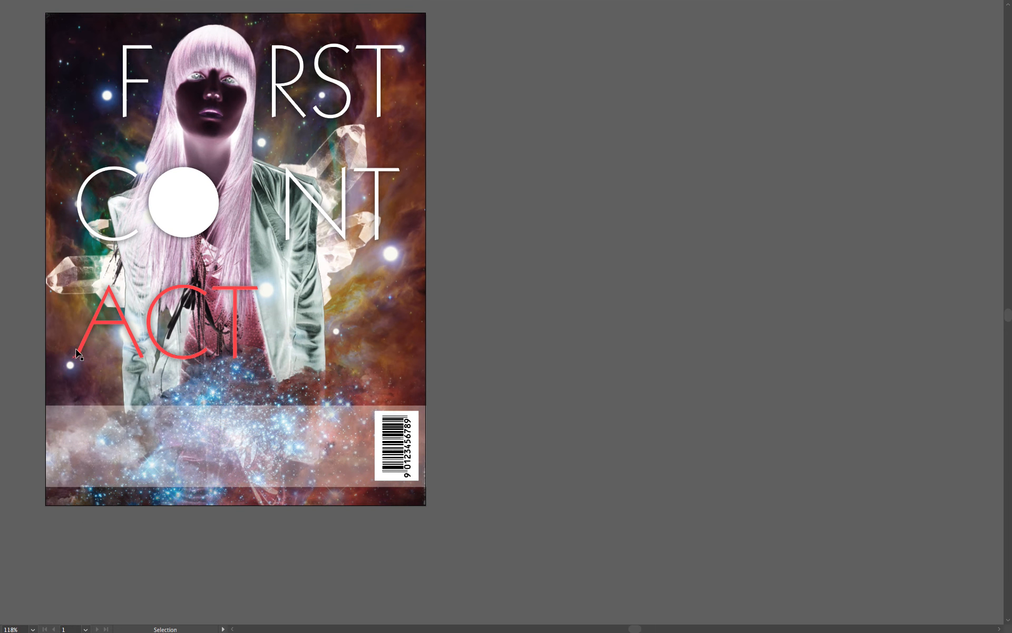
key("ctrl+0")
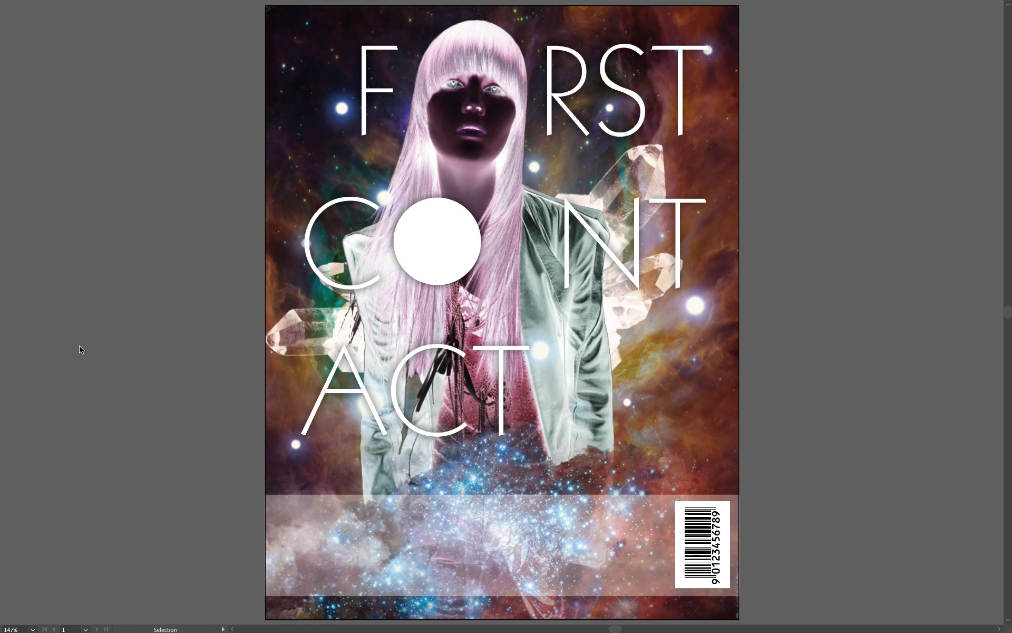
key("f")
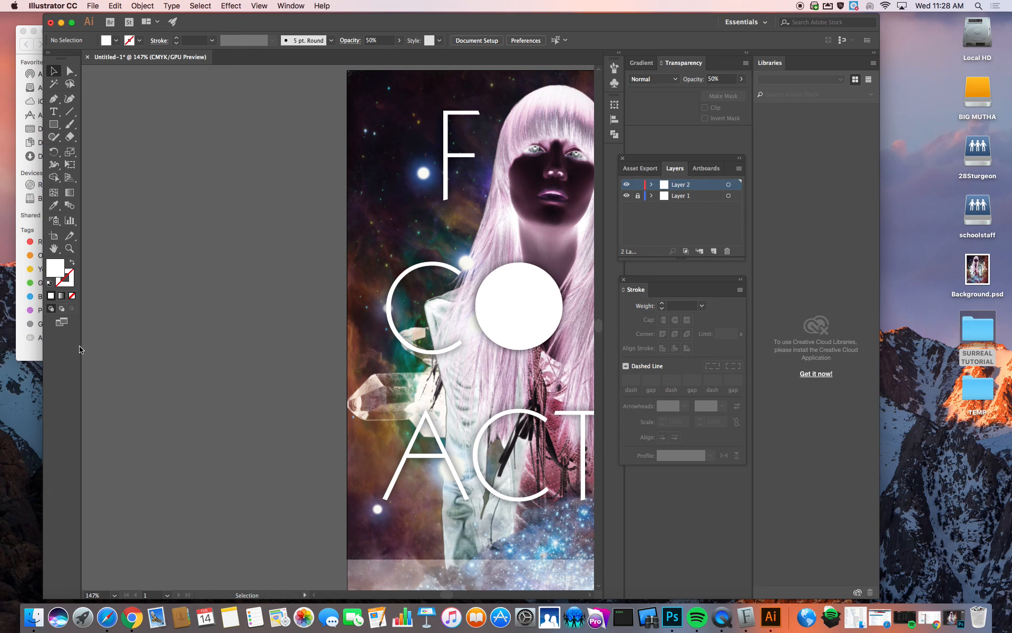
key("super+0")
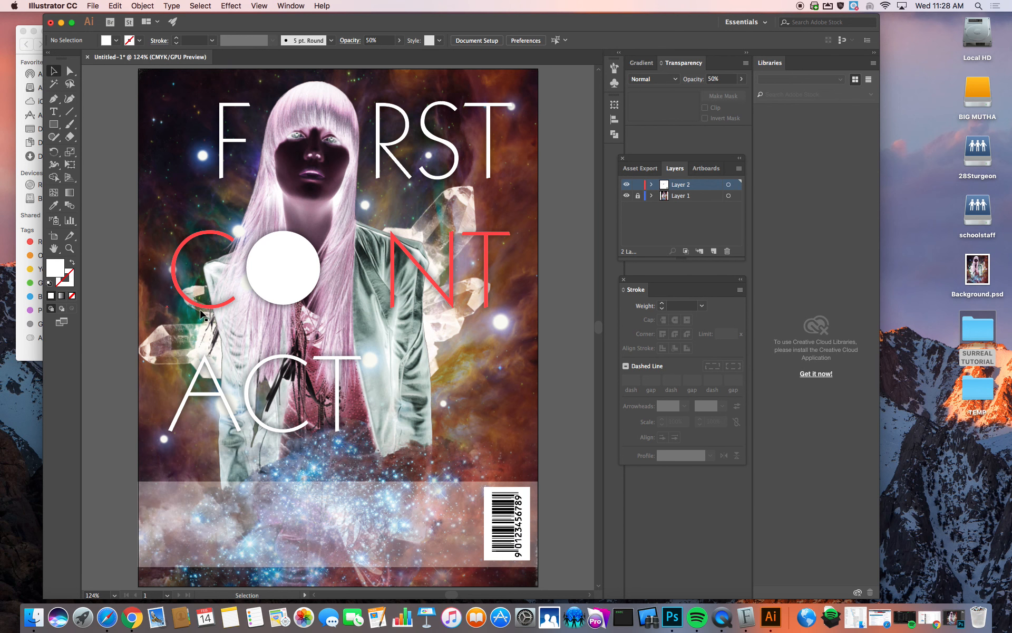